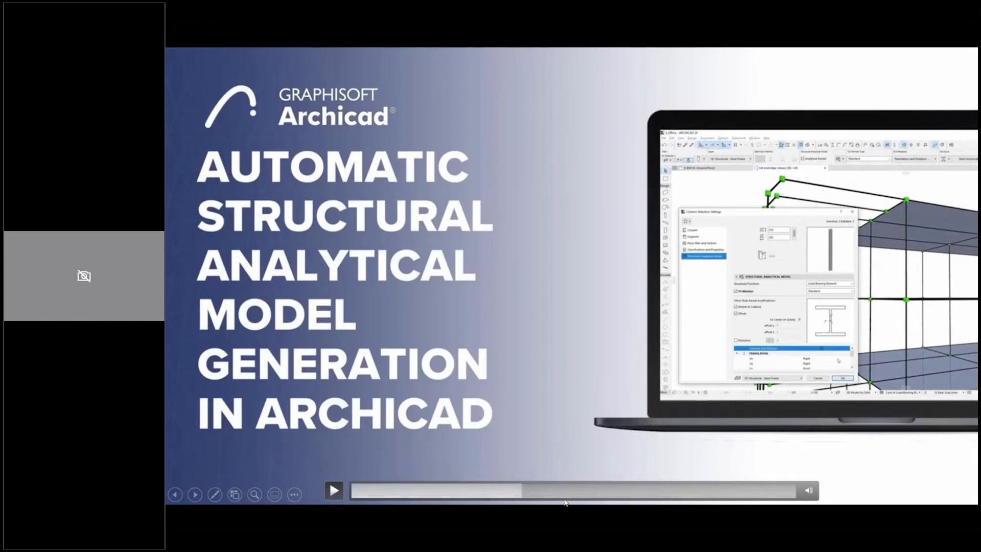
left_click(534, 493)
left_click(335, 491)
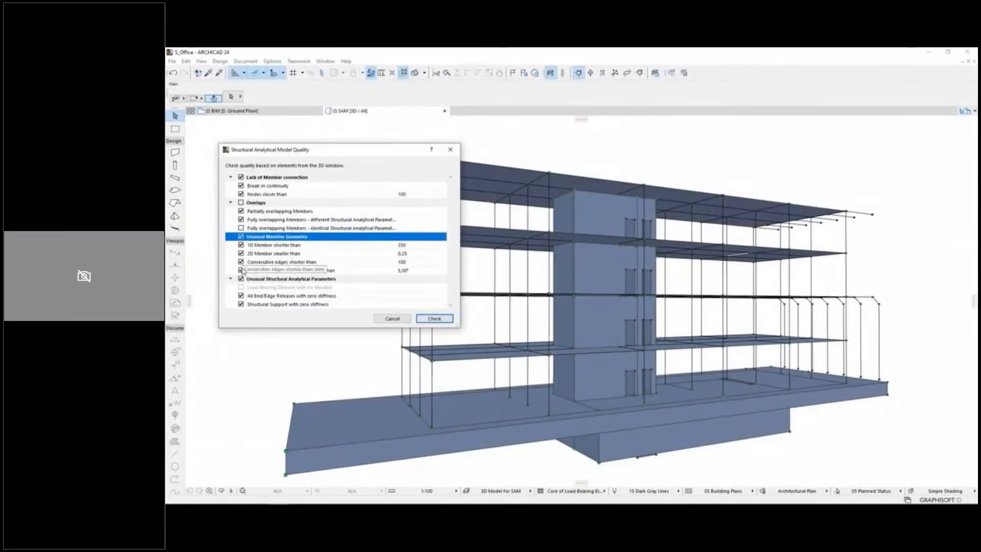
Run the structural analytical model quality check and look through the listed issues in the Model Check Report.
left_click(433, 318)
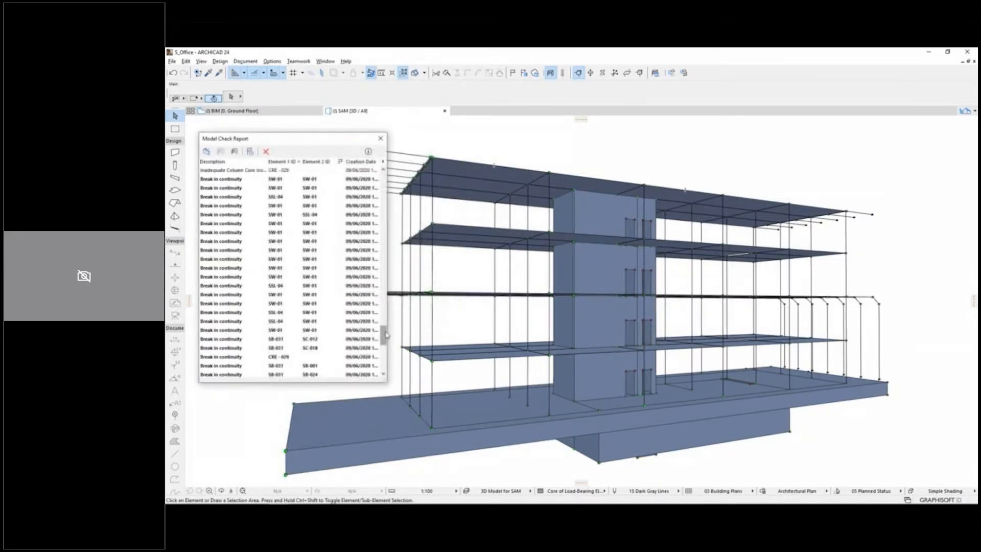
left_click_drag(384, 350, 384, 362)
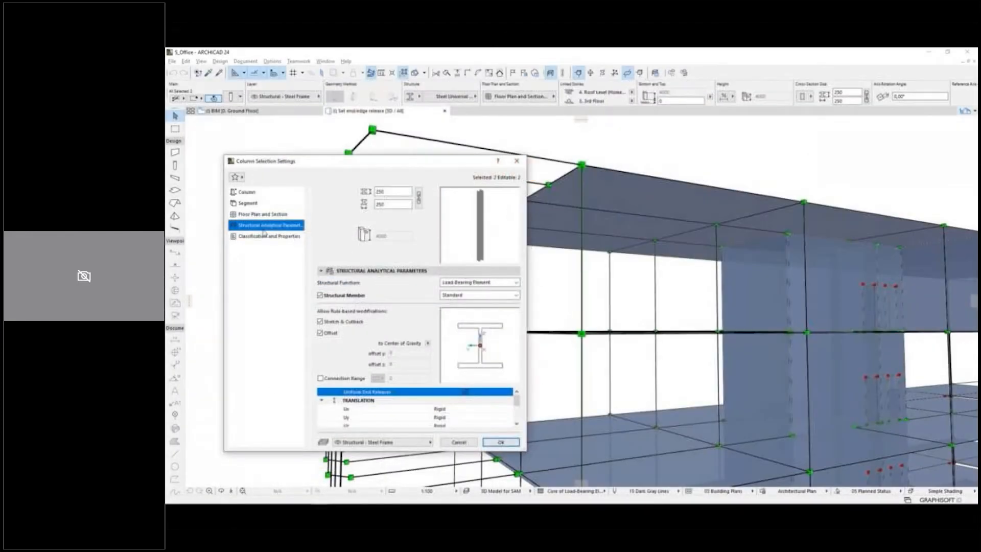
Set the Uy translation end release of the two selected steel columns to Custom and apply the settings.
left_click(508, 418)
left_click(530, 434)
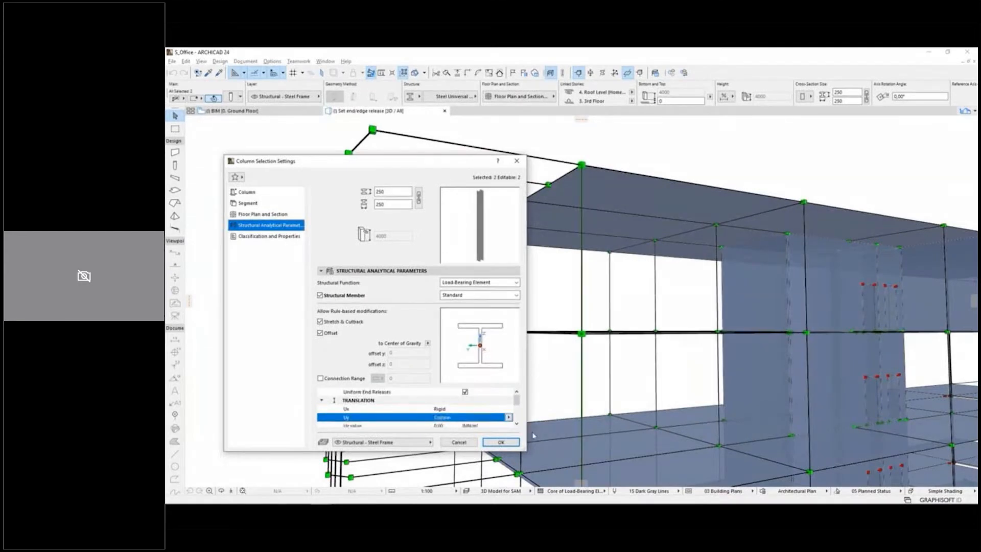
left_click(501, 442)
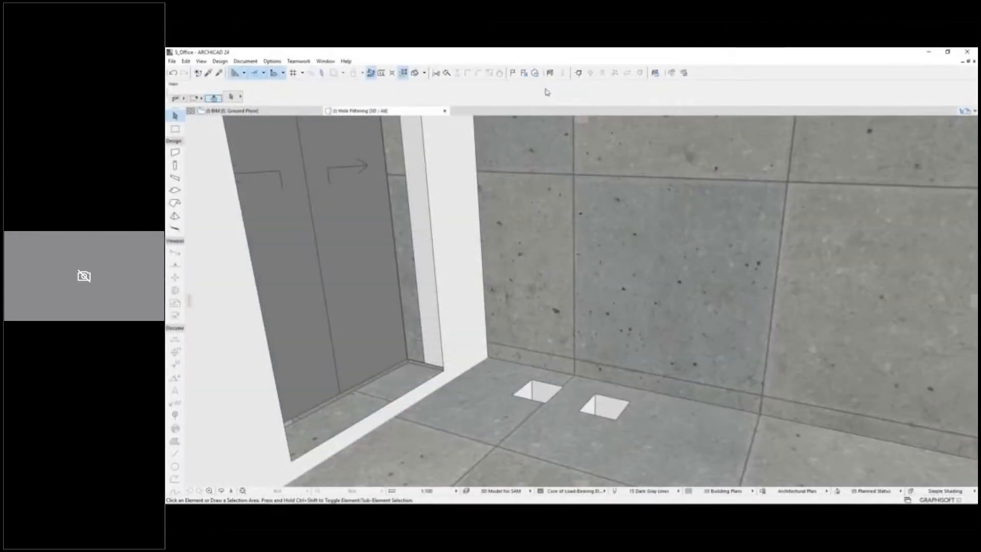
Show the analytical model and set its generation rules to ignore openings up to 200/200 and remove 2D member parts up to 100 wide.
left_click(549, 73)
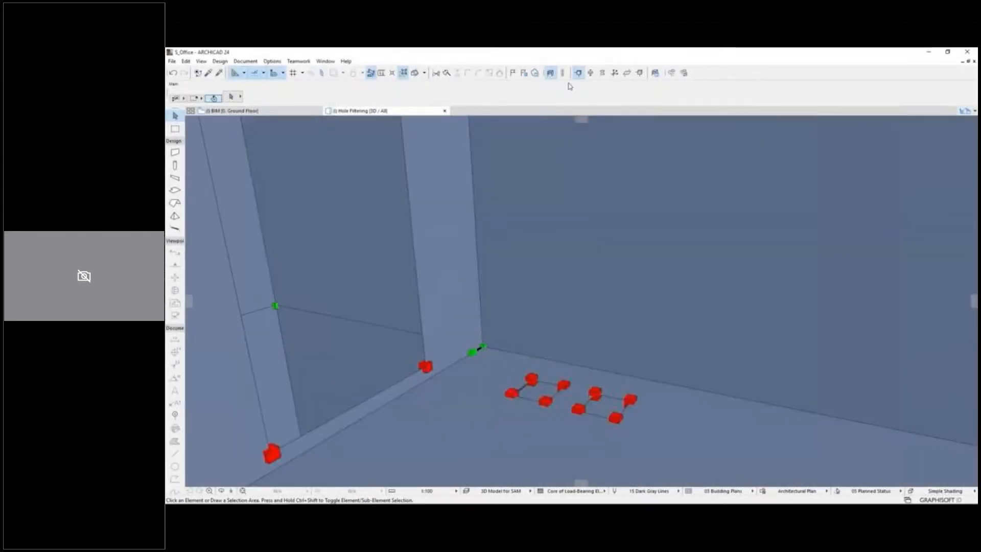
left_click(655, 73)
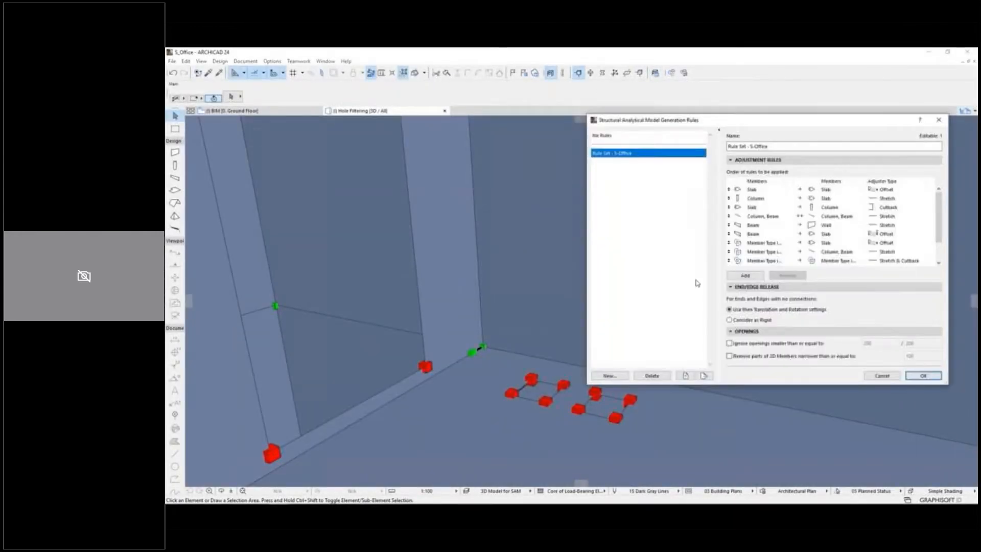
left_click(730, 356)
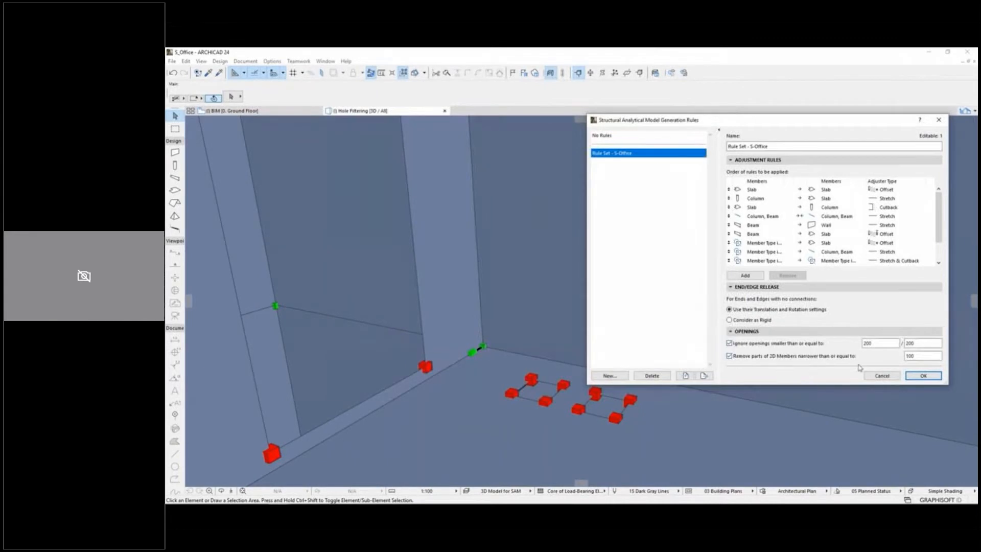
left_click(909, 375)
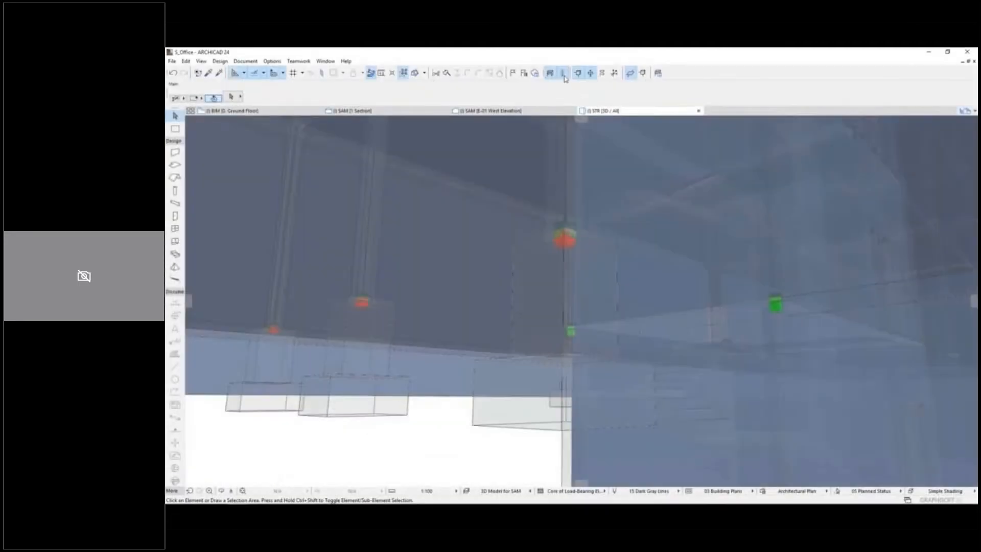
Place structural supports at the column base nodes and along the lower edges of the foundation perimeter.
left_click(174, 267)
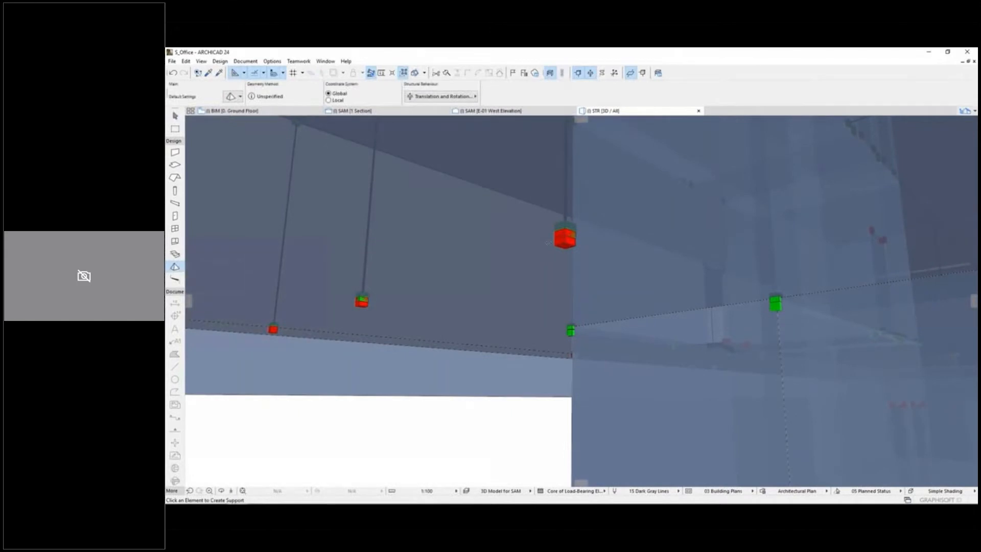
left_click(362, 302)
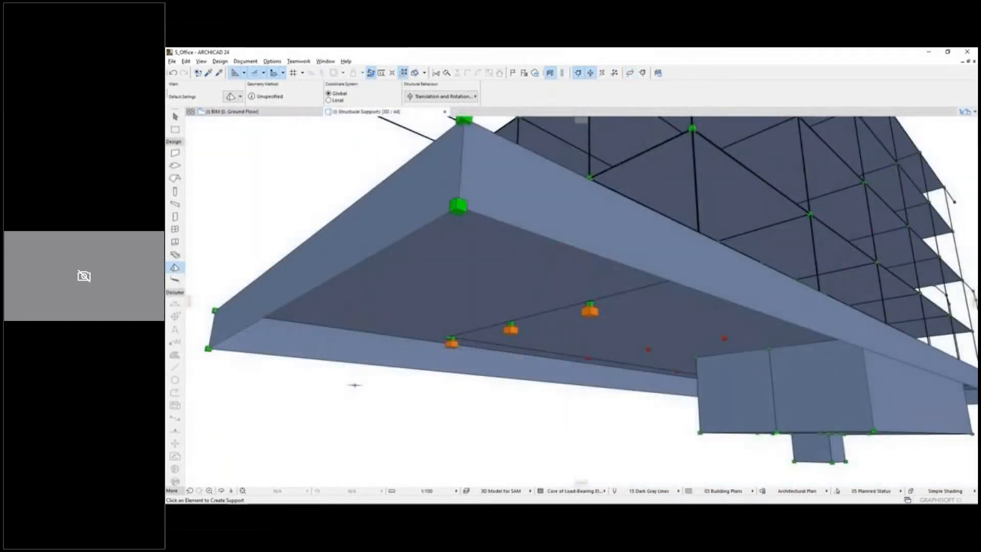
left_click(394, 282)
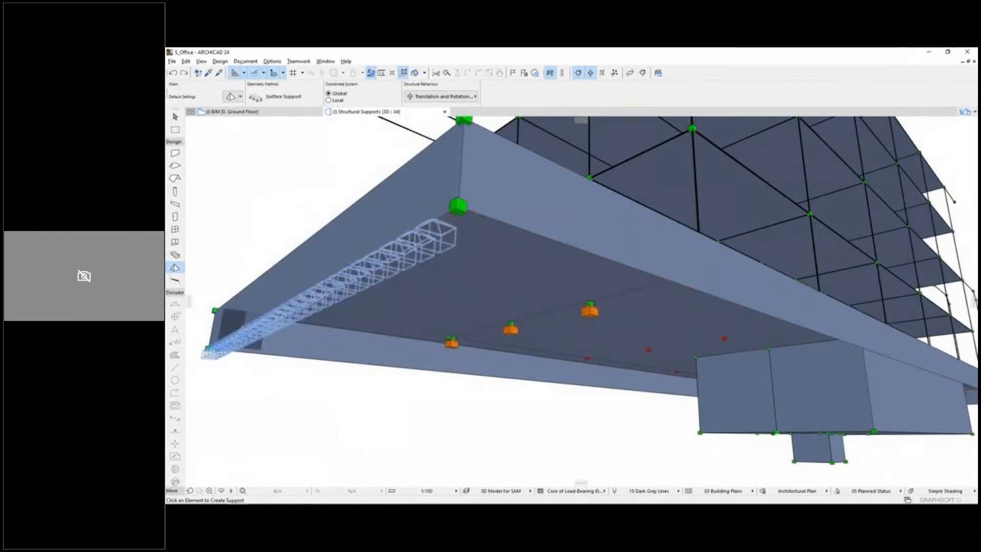
left_click(332, 276)
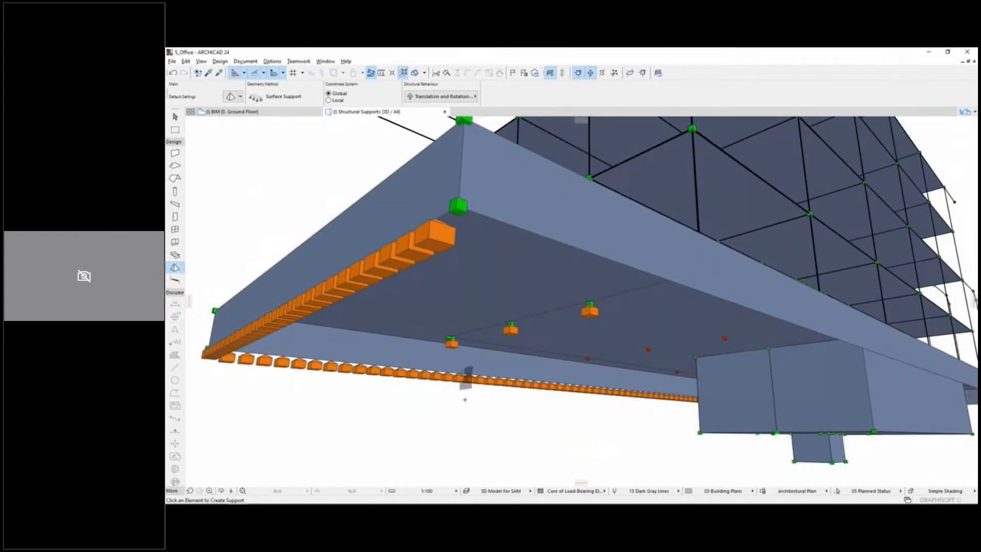
Connect the end nodes of both beams to the column axis with rigid 1D structural links, with the physical model overlay hidden.
left_click(564, 72)
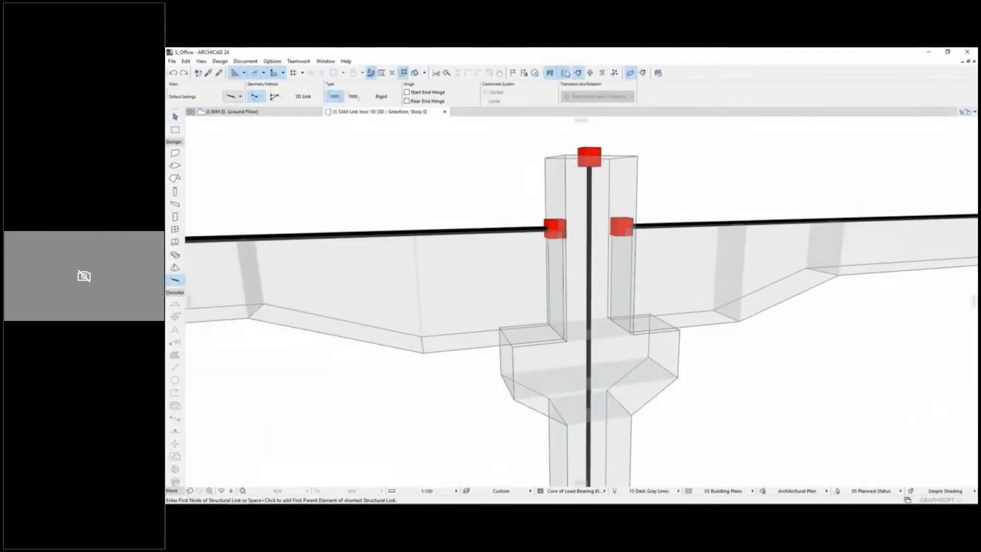
left_click(564, 73)
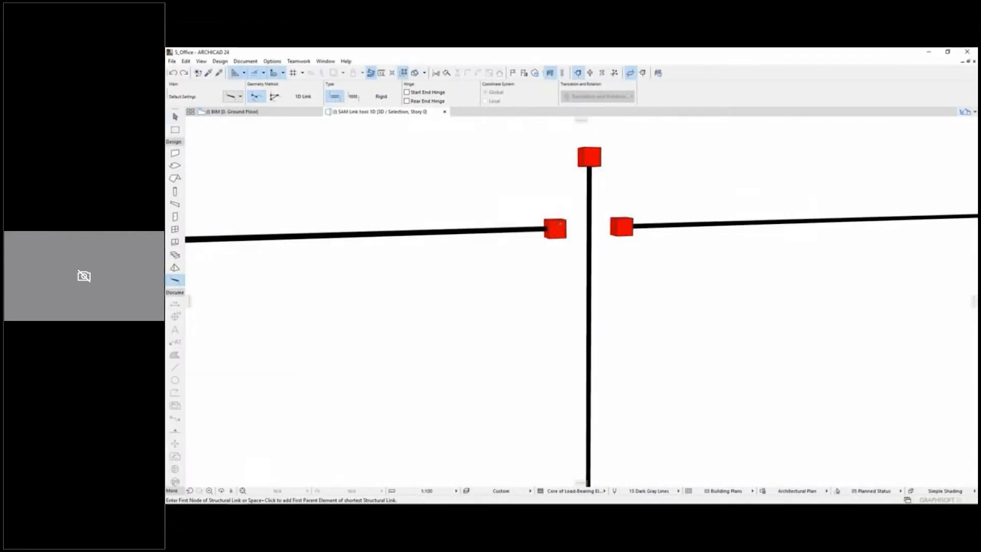
left_click(555, 228)
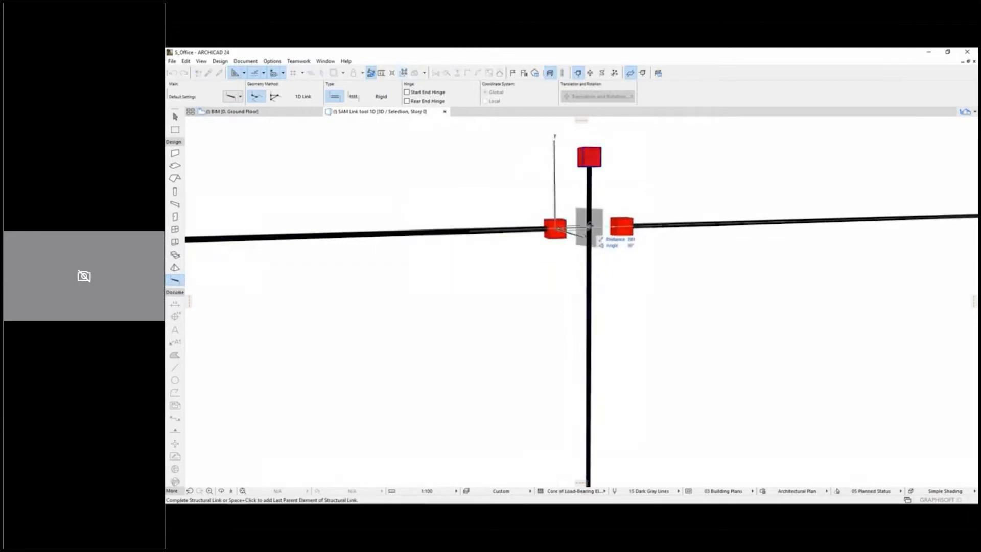
left_click(589, 228)
left_click(588, 228)
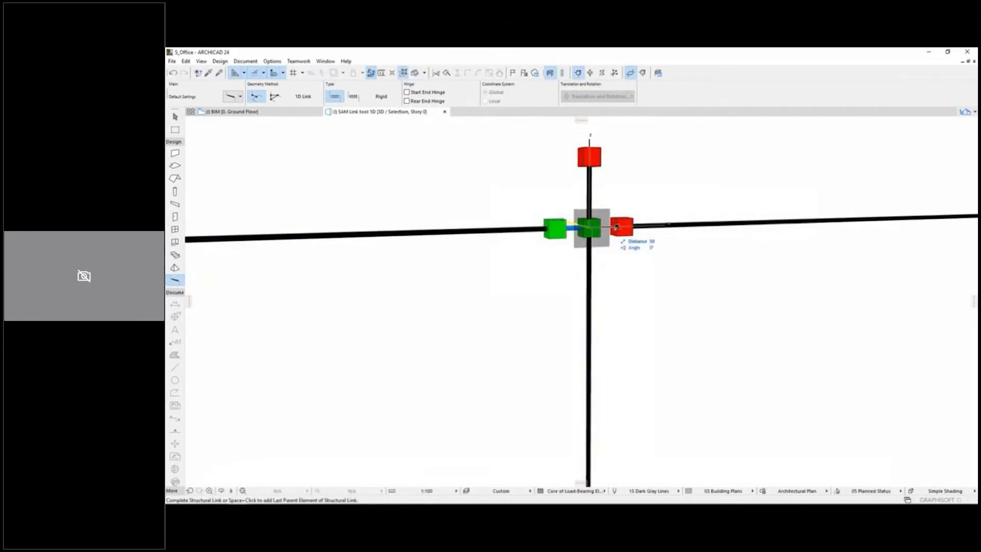
left_click(621, 226)
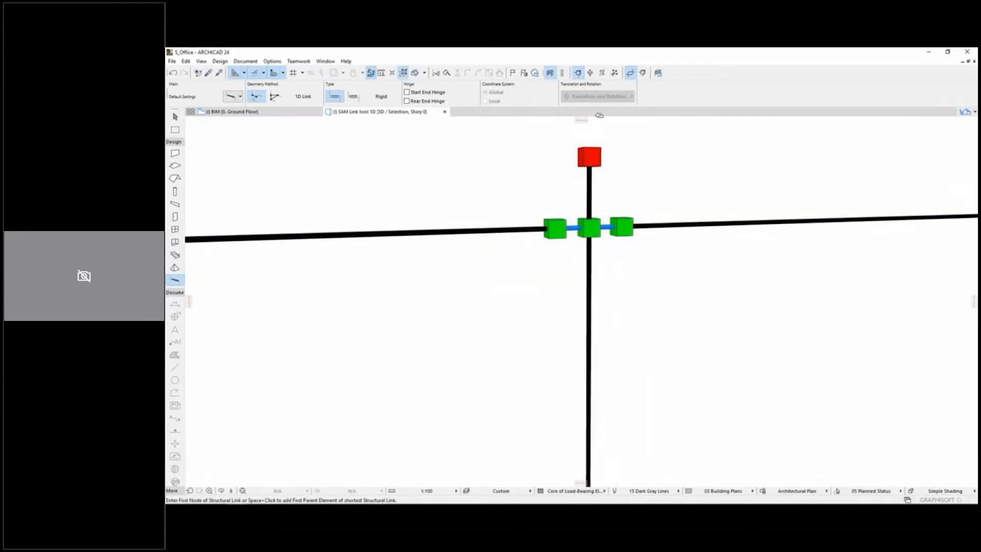
Create a rigid surface link between two adjacent analytical members of the ribbed slab, with the physical model overlay shown.
left_click(564, 72)
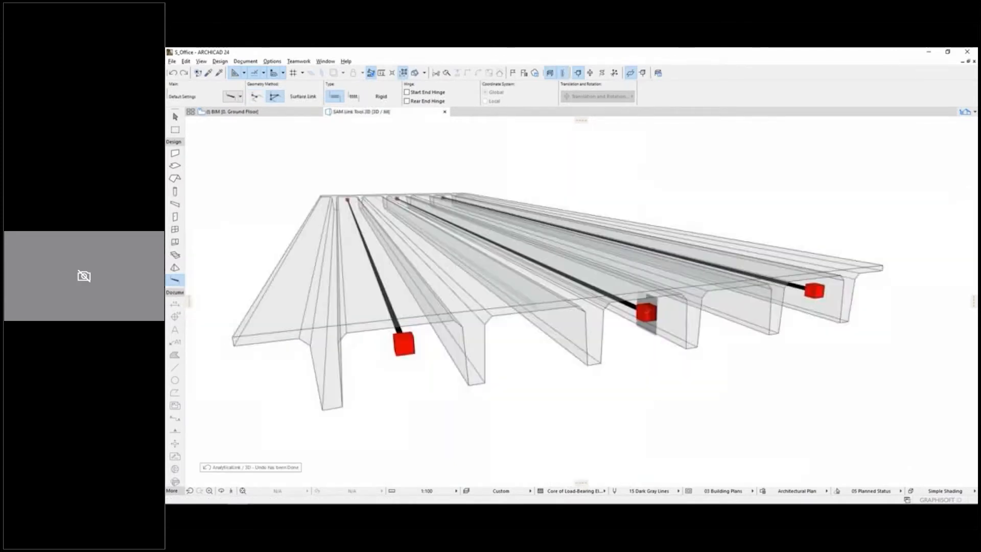
left_click(646, 313)
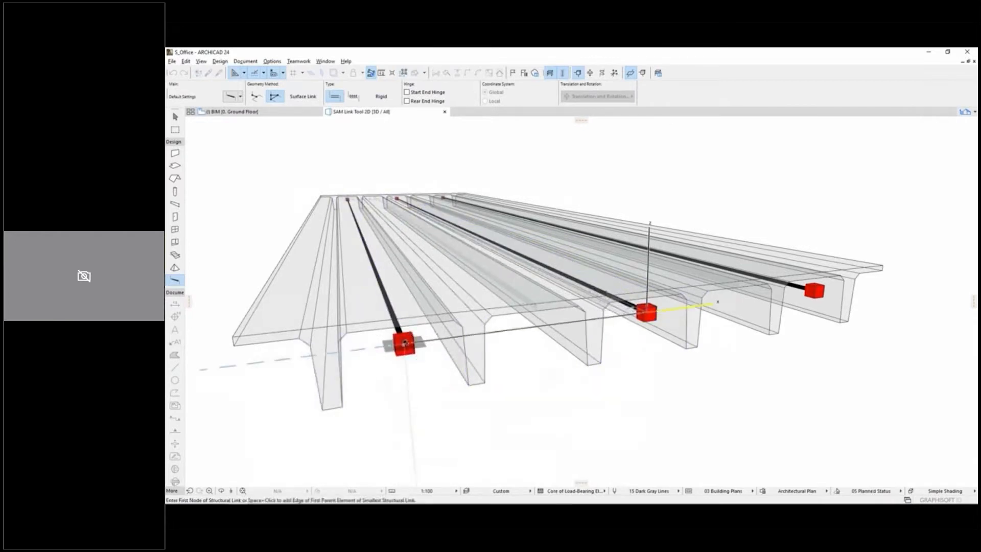
left_click(403, 345)
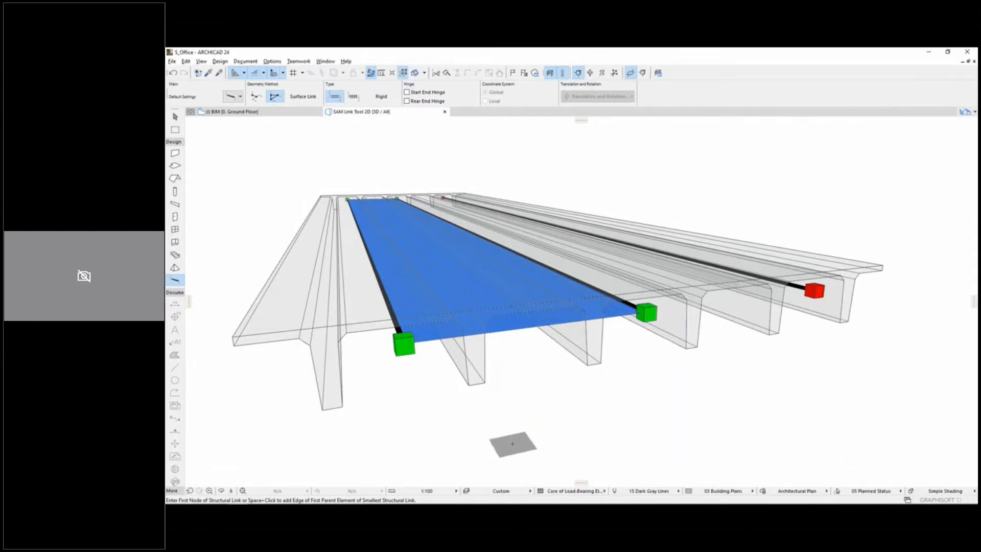
mouse_move(276, 458)
key("Right")
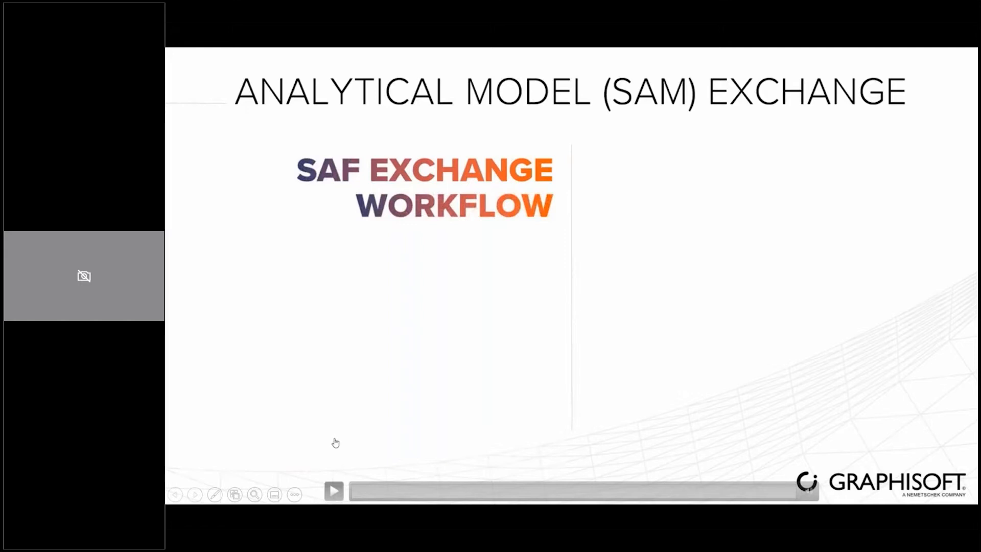
left_click(333, 493)
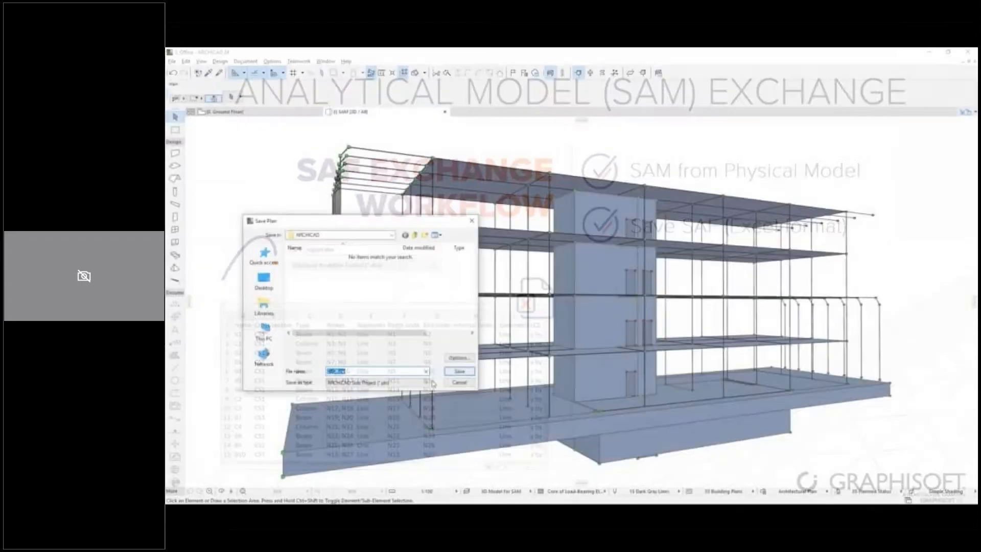
Choose Structural Analytical Format (*.xlsx) as the file type for saving the plan.
left_click(427, 383)
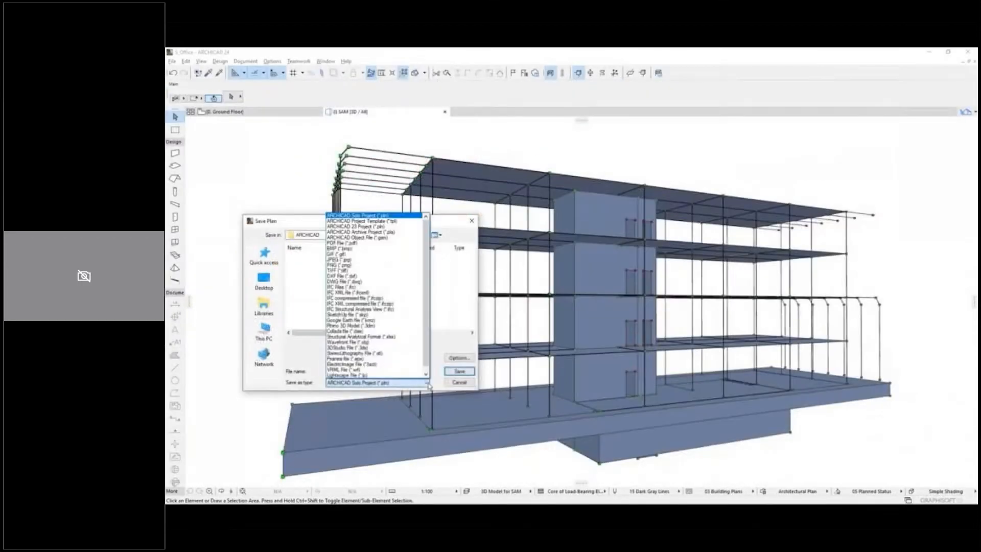
left_click(414, 337)
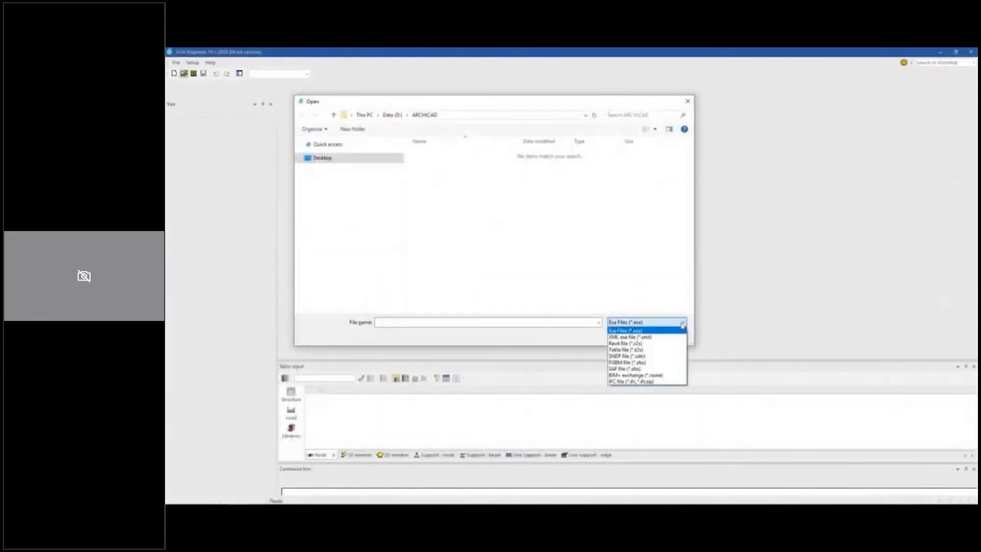
Switch to SCIA Engineer and open the saved SAF file from the ARCHICAD folder.
left_click(683, 369)
left_click(464, 158)
left_click(624, 335)
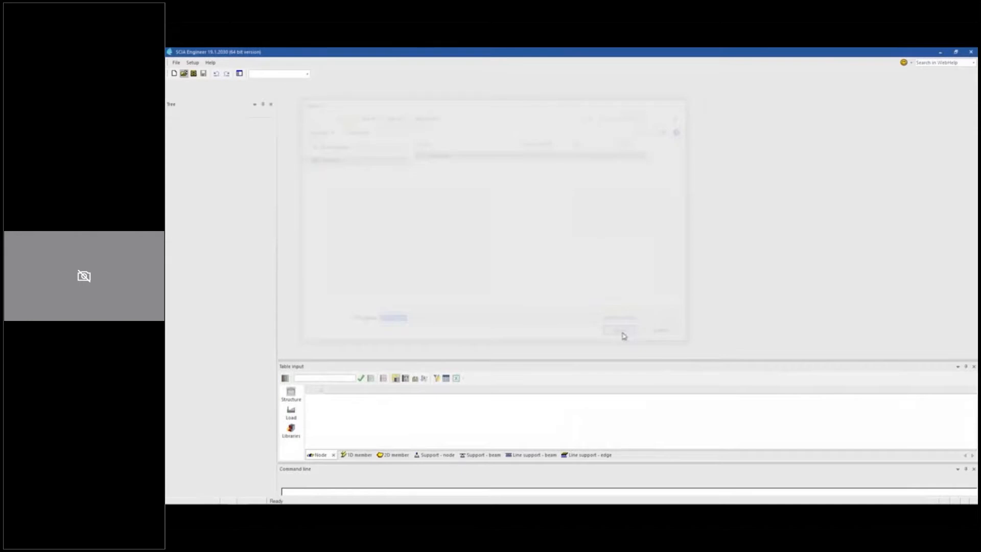
Fit the imported structure in the view and display its surfaces with rendered geometry.
left_click(912, 343)
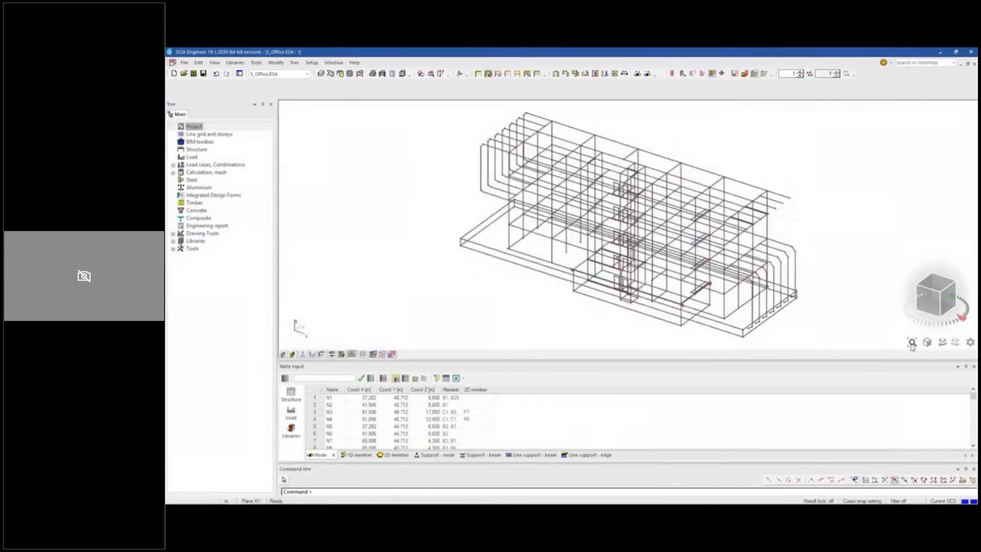
left_click_drag(920, 329, 916, 307)
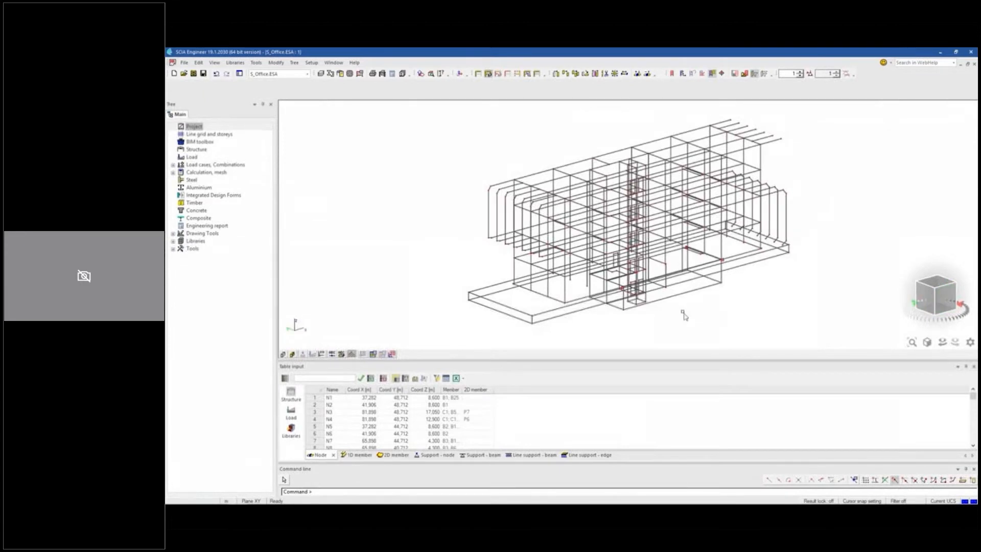
left_click(283, 354)
left_click(292, 354)
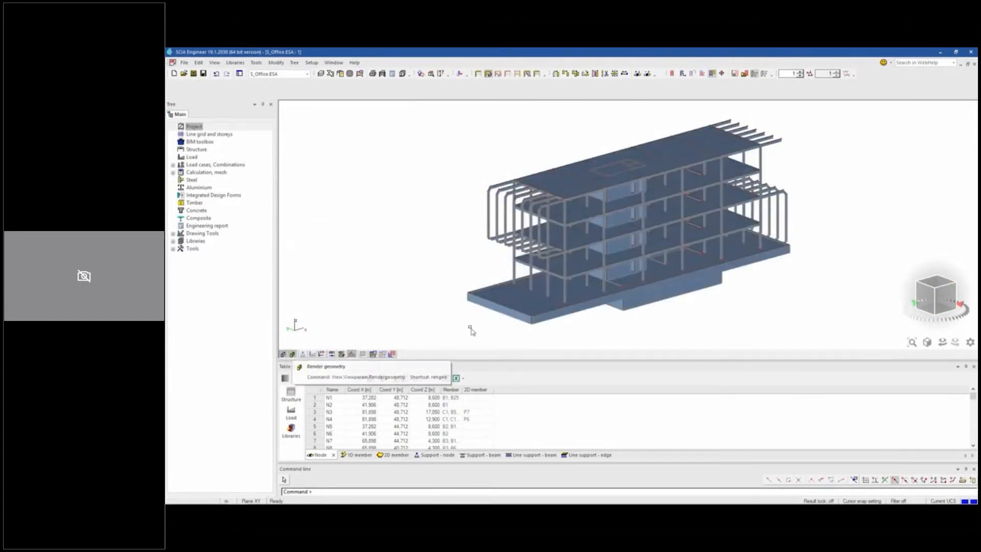
Delete the ground-level slab and export the structure as a SAF model.
left_click(534, 311)
right_click(534, 310)
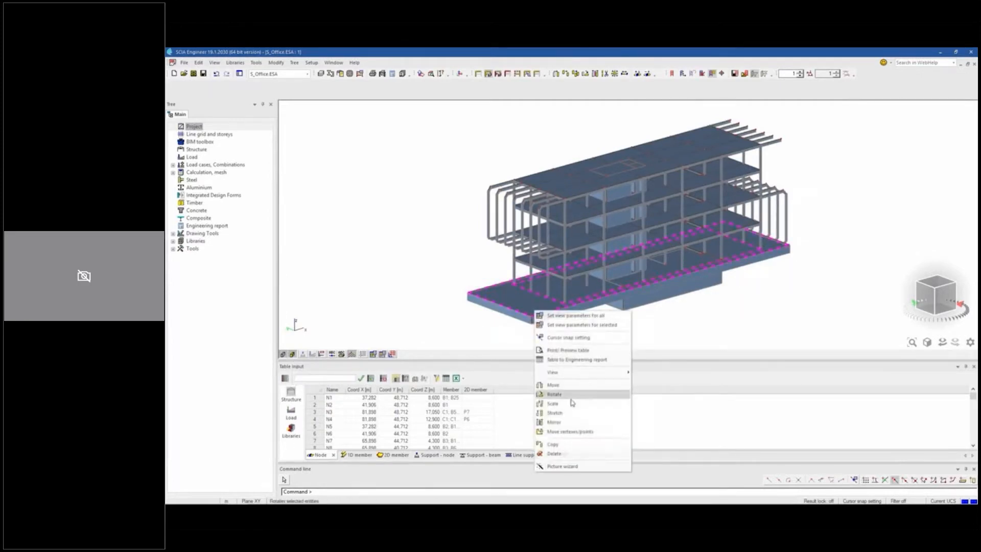
left_click(581, 453)
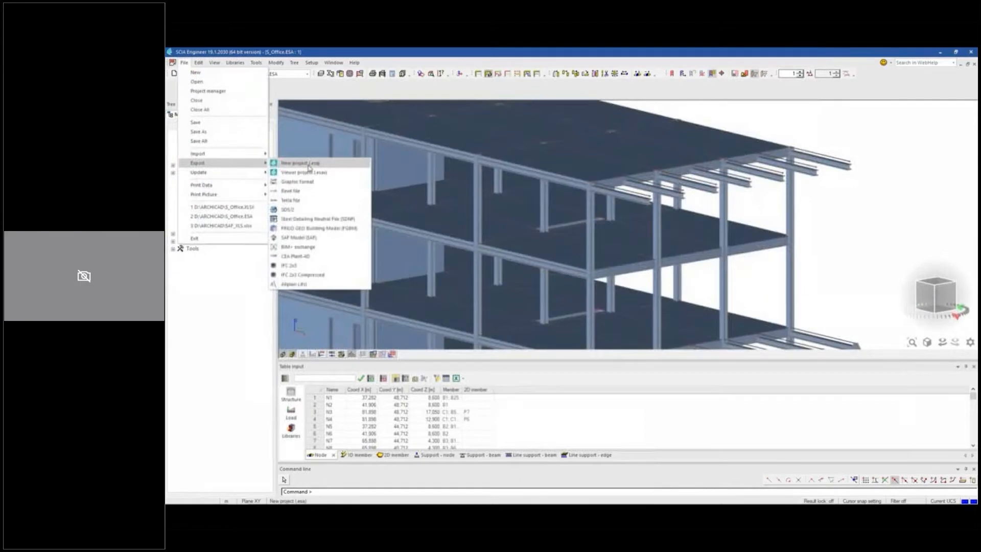
left_click(352, 238)
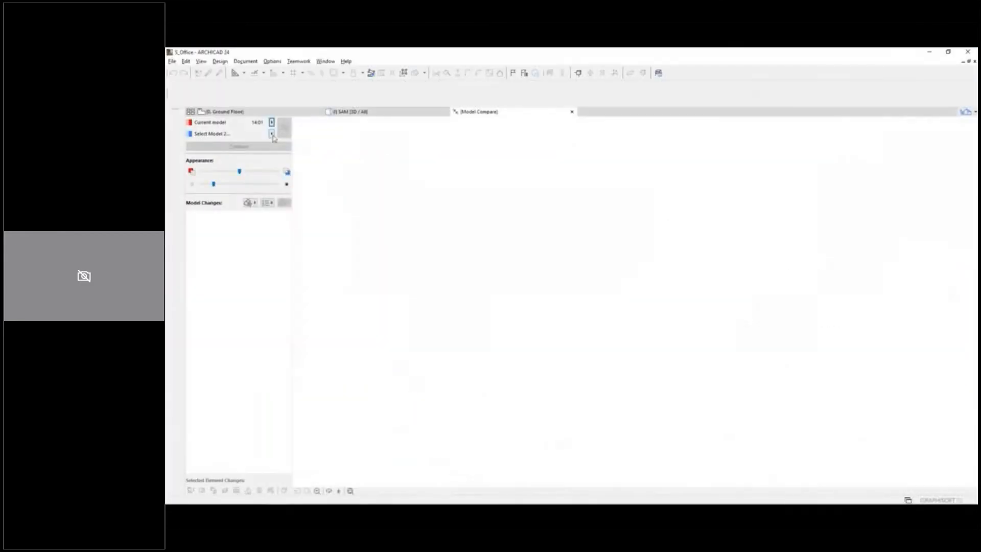
Switch to Archicad and browse for a file as the second model in Model Compare.
left_click(271, 134)
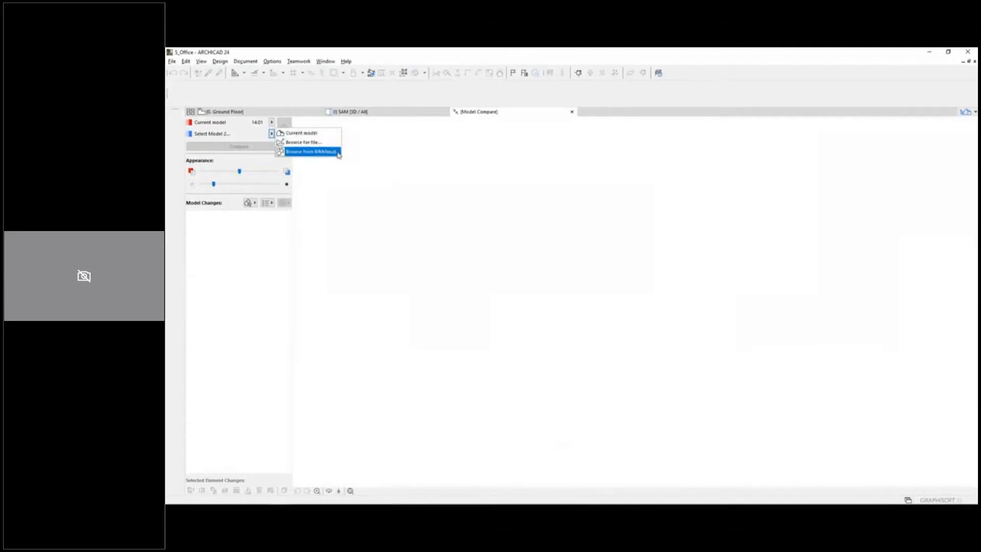
left_click(312, 142)
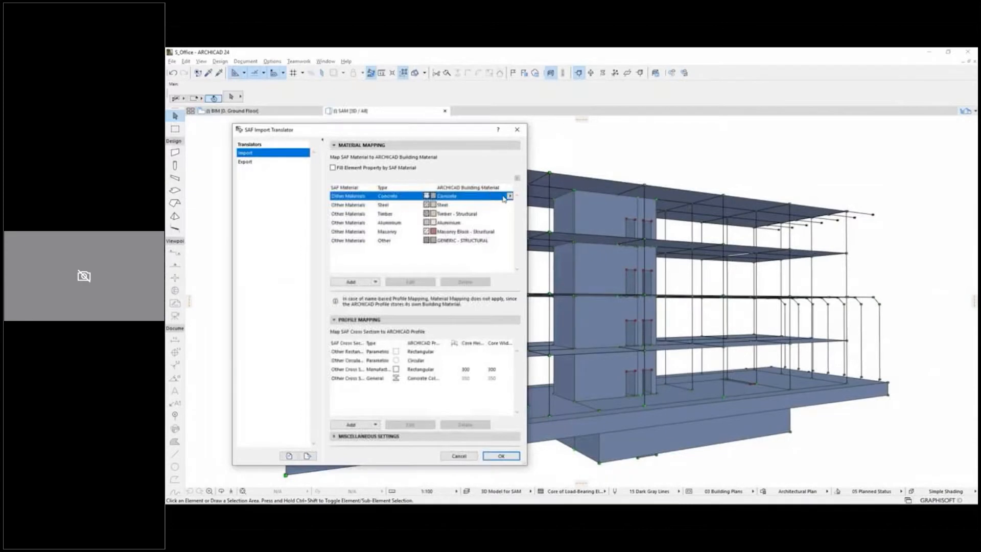
Review the SAF import translator's building material choices for concrete and its Archicad profile choices for general cross sections.
left_click(509, 196)
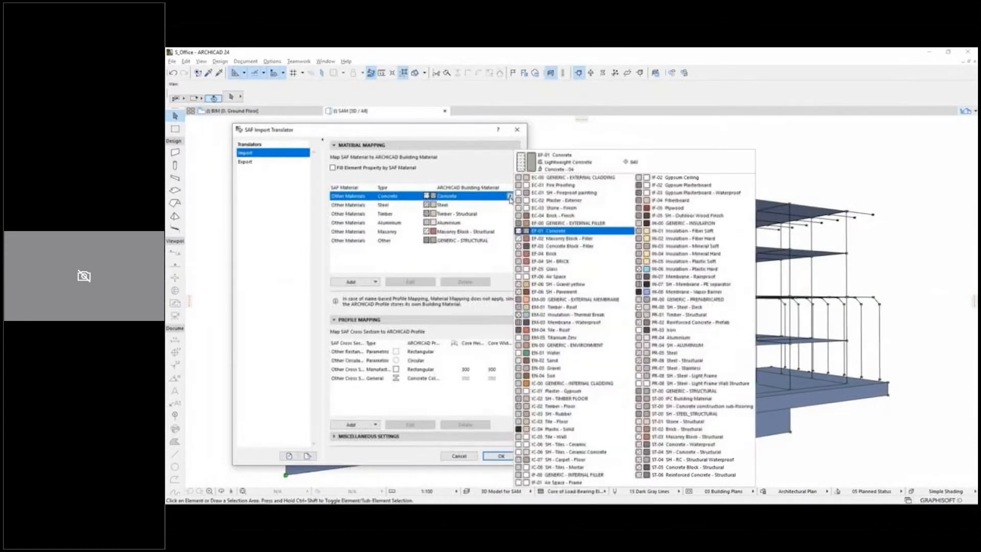
left_click(510, 197)
left_click(444, 378)
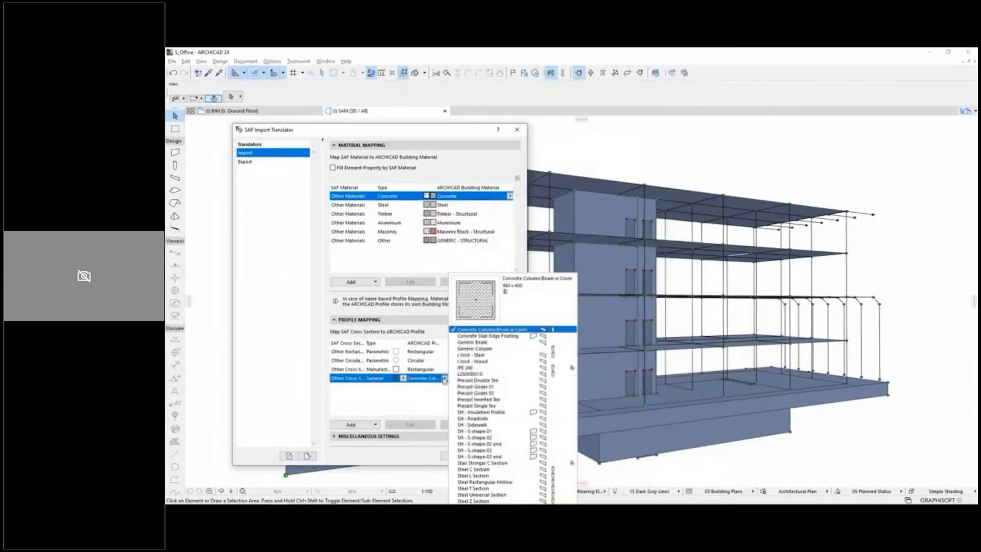
left_click(444, 378)
left_click(334, 319)
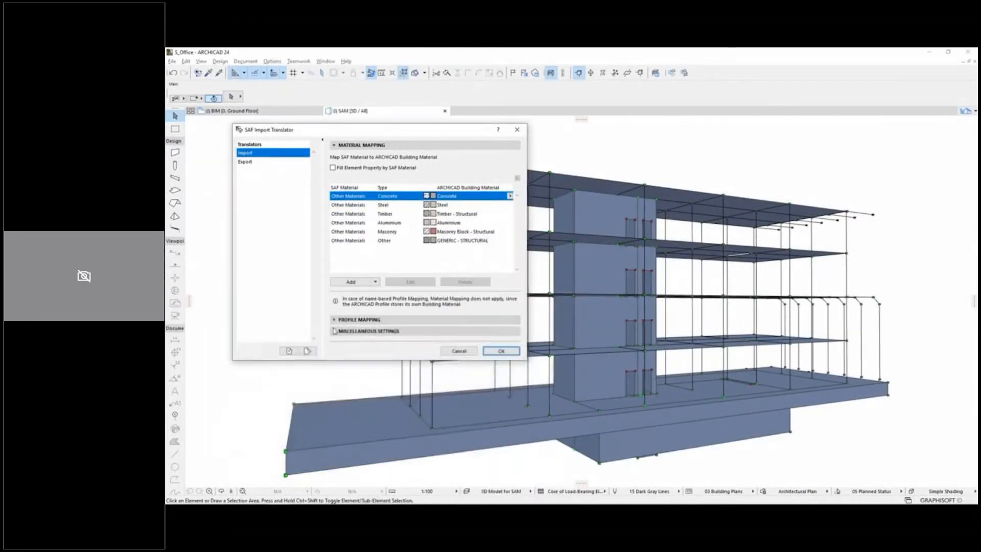
Review the sample element choices for imported walls in the SAF import translator's miscellaneous settings.
left_click(335, 332)
left_click(466, 365)
left_click(510, 363)
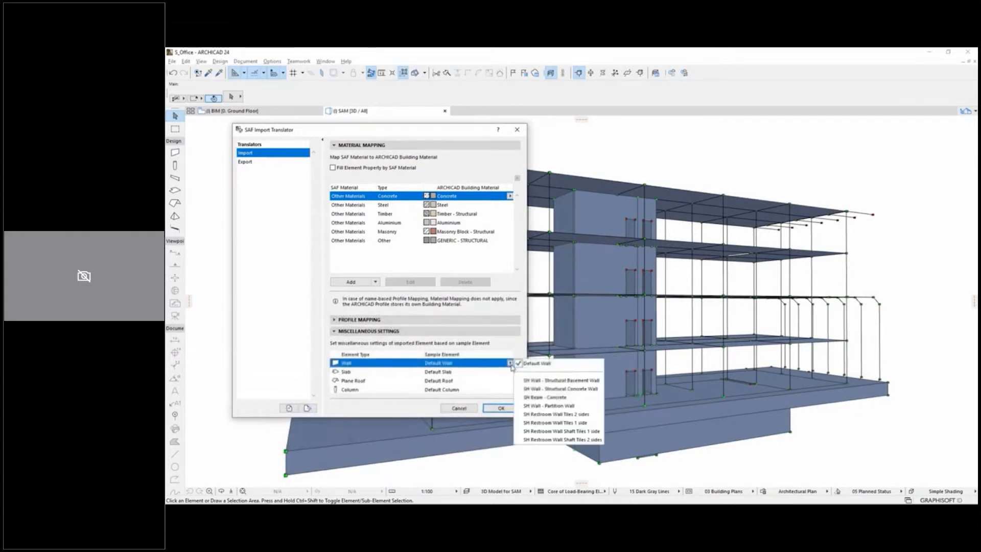
left_click(512, 366)
left_click(335, 331)
Review the SAF export translator's material mapping and the material type choices for the GENERIC - STRUCTURAL building material.
left_click(261, 163)
left_click(502, 198)
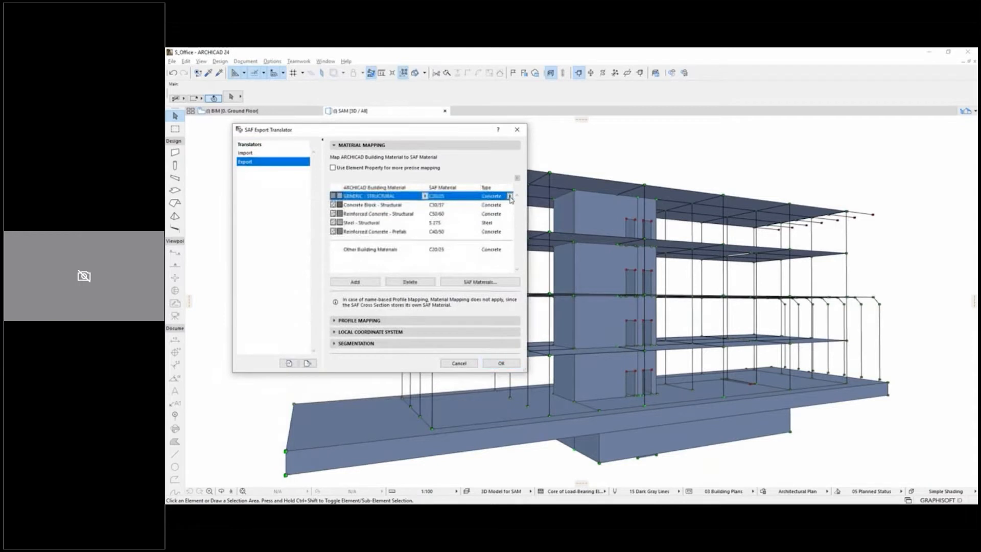
left_click(510, 198)
left_click(511, 199)
Review the SAF export translator's profile mapping and the cross-section choices for Other Profiles.
left_click(360, 320)
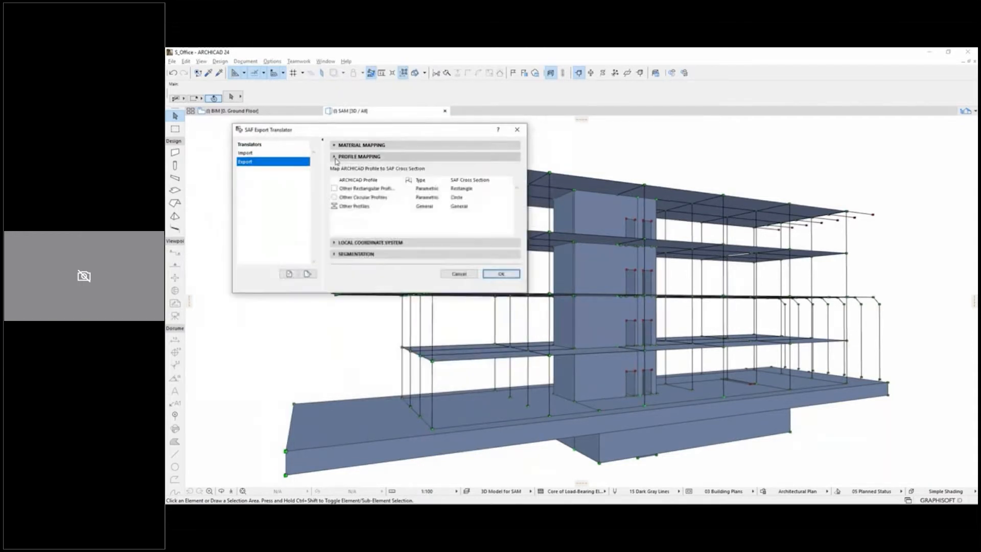
left_click(437, 207)
left_click(447, 207)
left_click(446, 206)
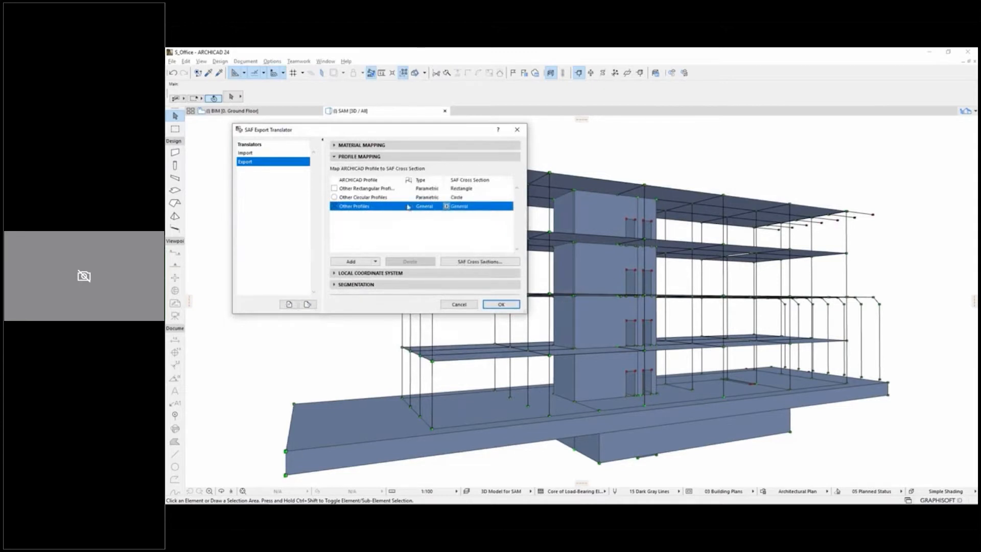
left_click(334, 156)
Review the SAF export translator's local coordinate system orientations and the segmentation options for curved walls.
left_click(338, 169)
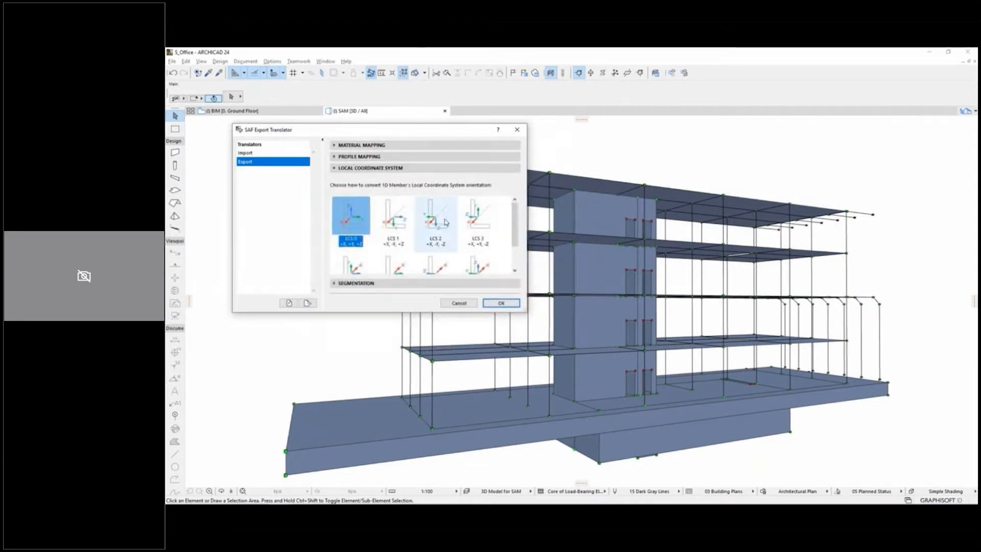
left_click(336, 169)
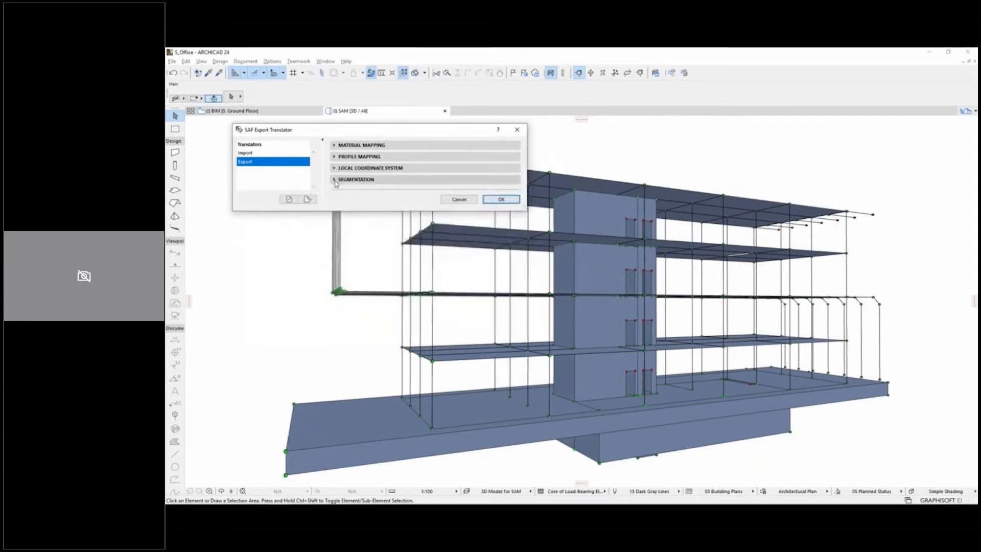
left_click(337, 180)
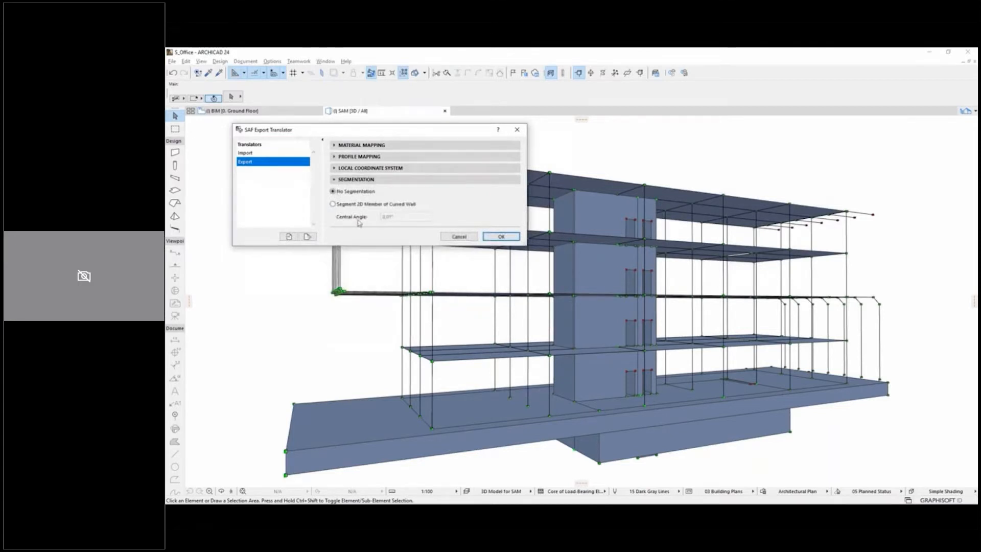
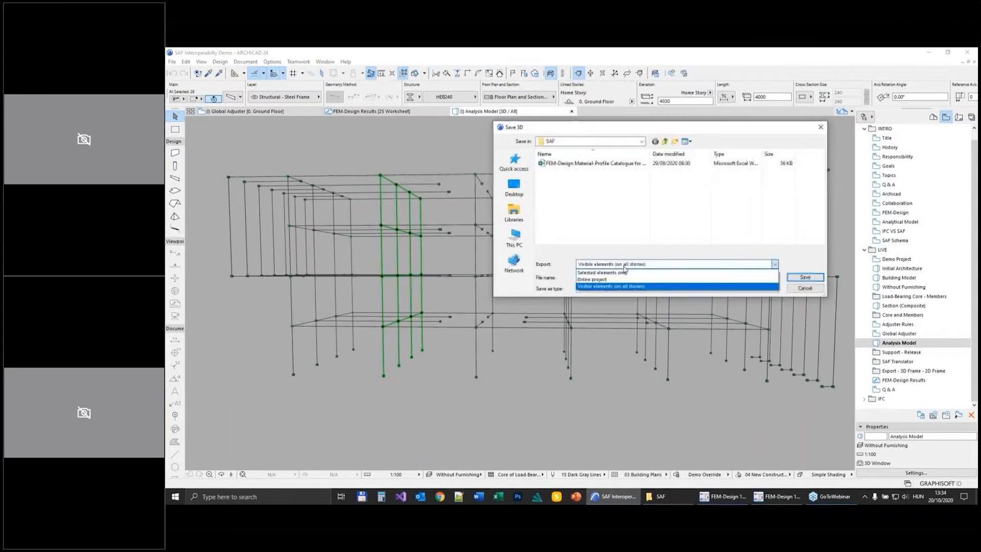
Save the entire project in Structural Analytical Format as "Archicad AM" in the SAF folder.
left_click(621, 281)
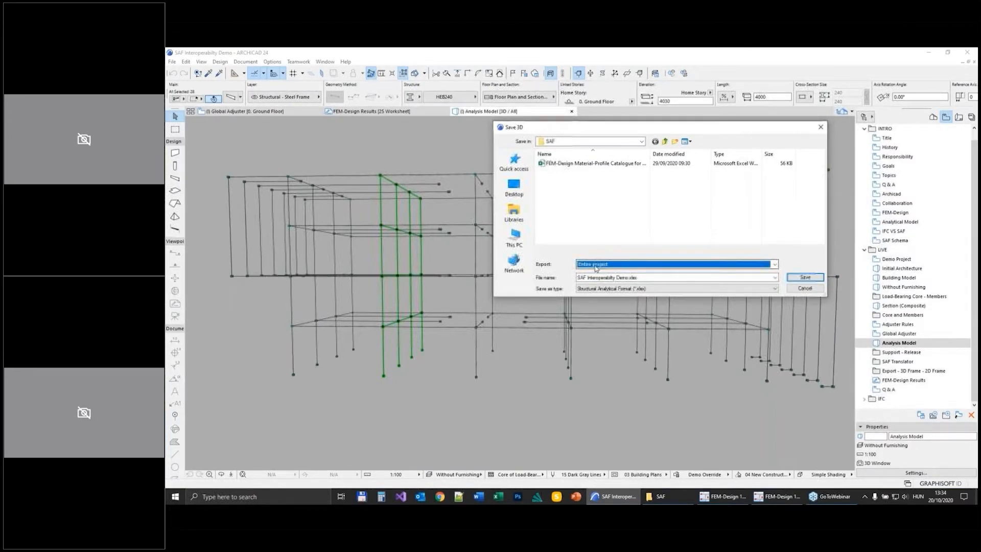
left_click(627, 275)
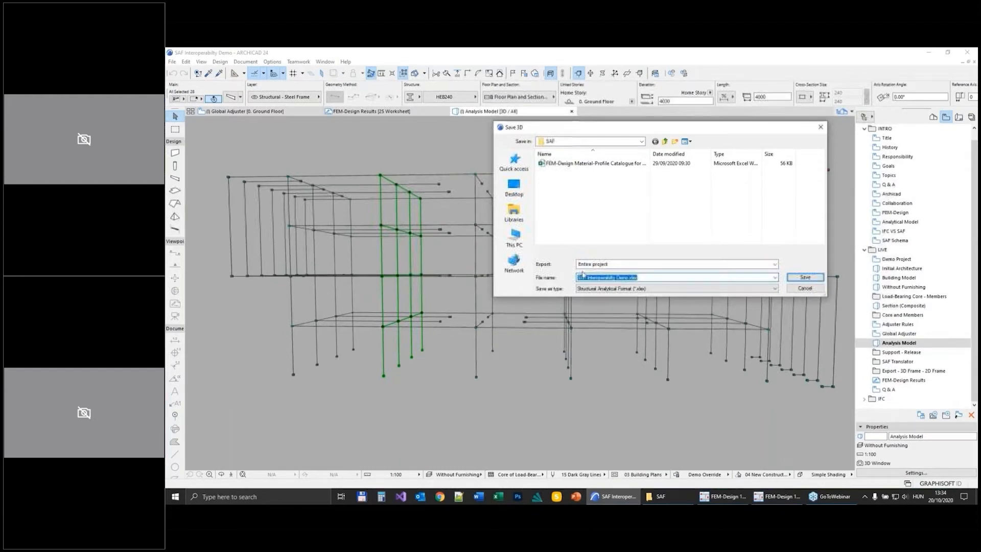
type("Archicad")
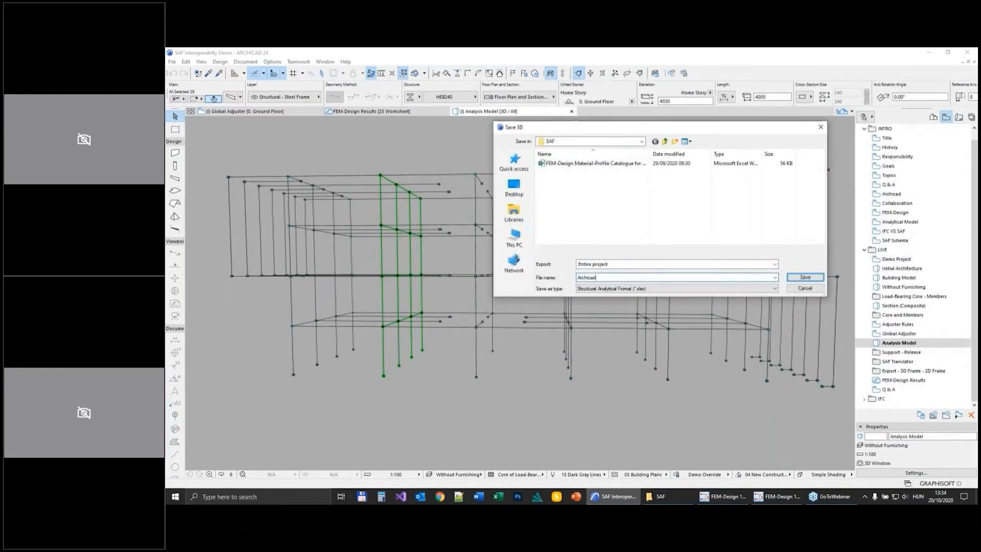
type(" AM")
left_click(805, 279)
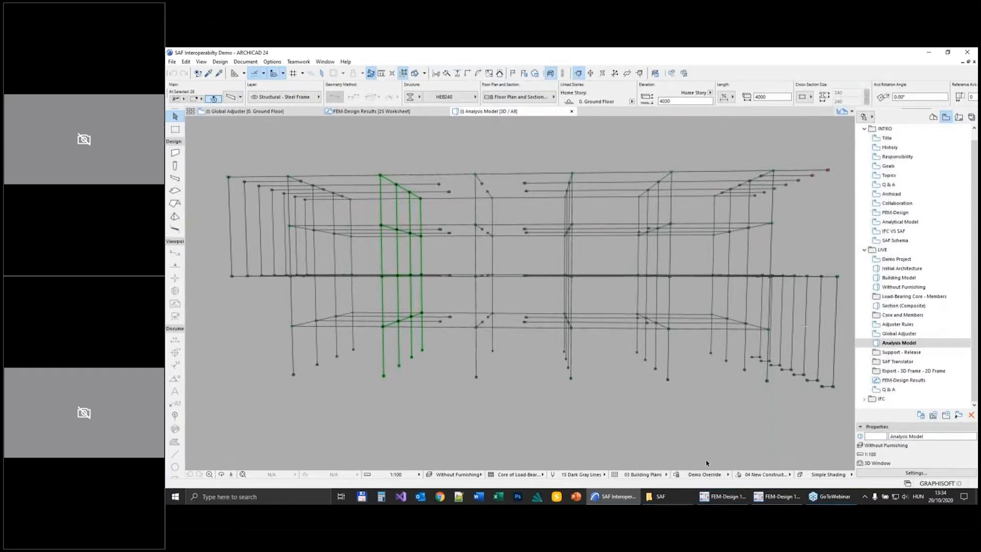
left_click(682, 501)
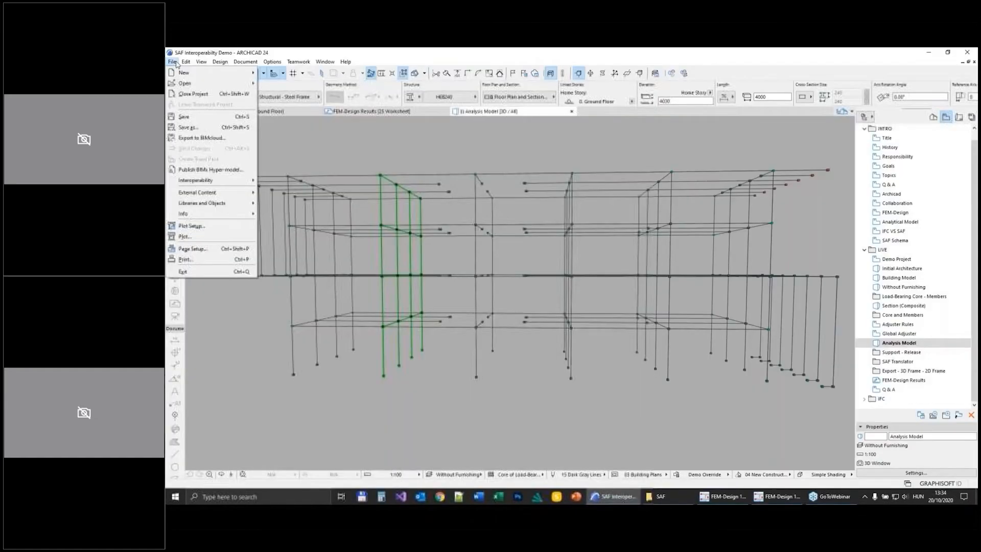
left_click(190, 130)
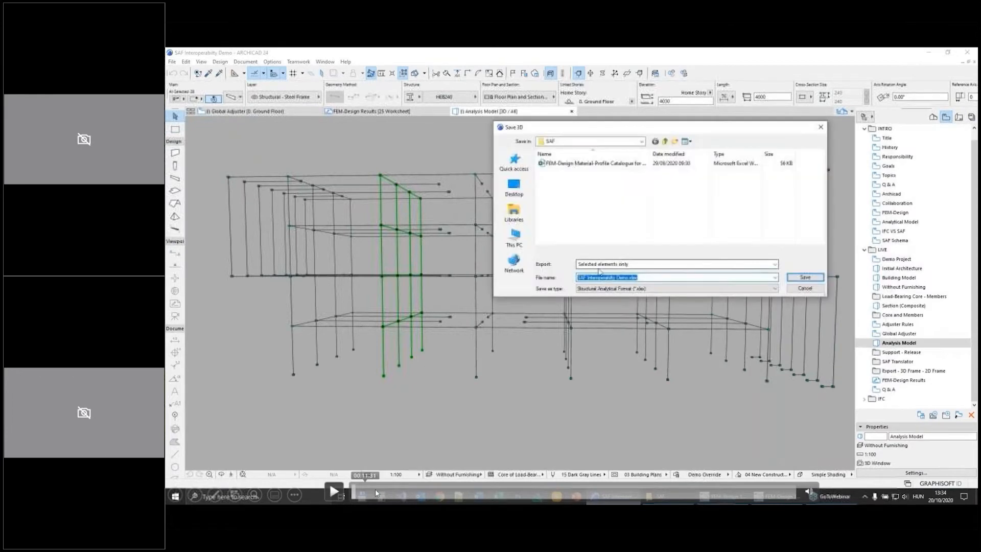
left_click(410, 490)
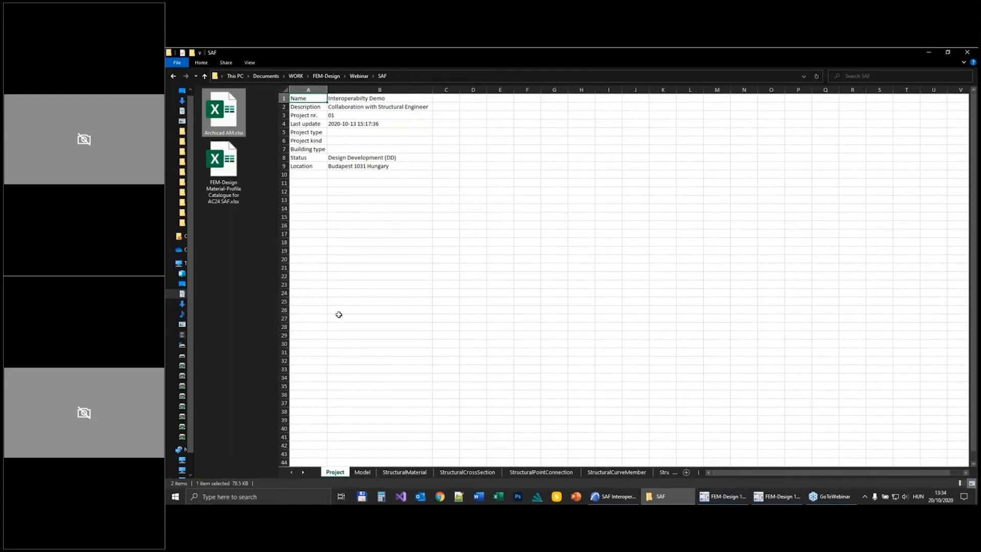
mouse_move(337, 484)
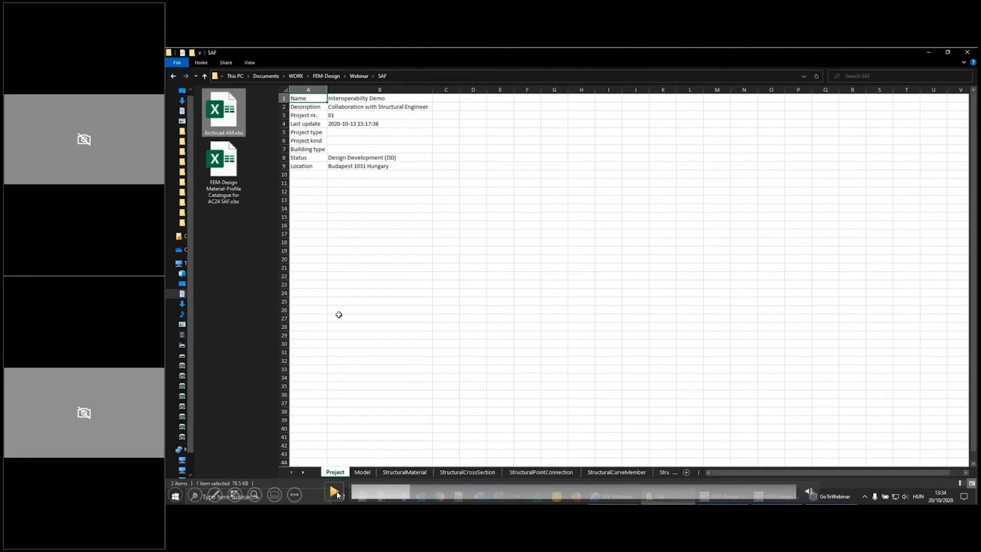
left_click(335, 493)
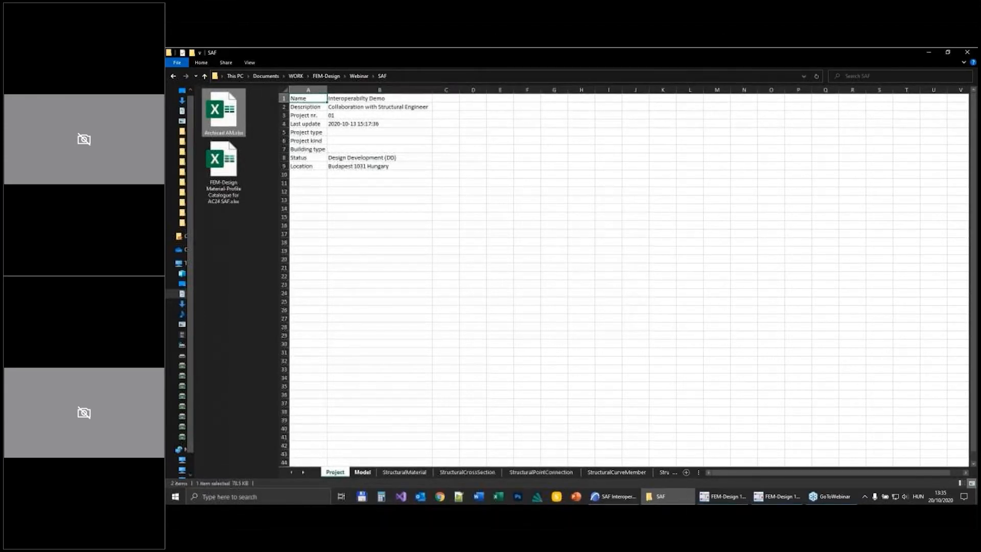
Examine the Model, StructuralMaterial and StructuralCrossSection sheets in the preview of Archicad AM.xlsx.
left_click(363, 472)
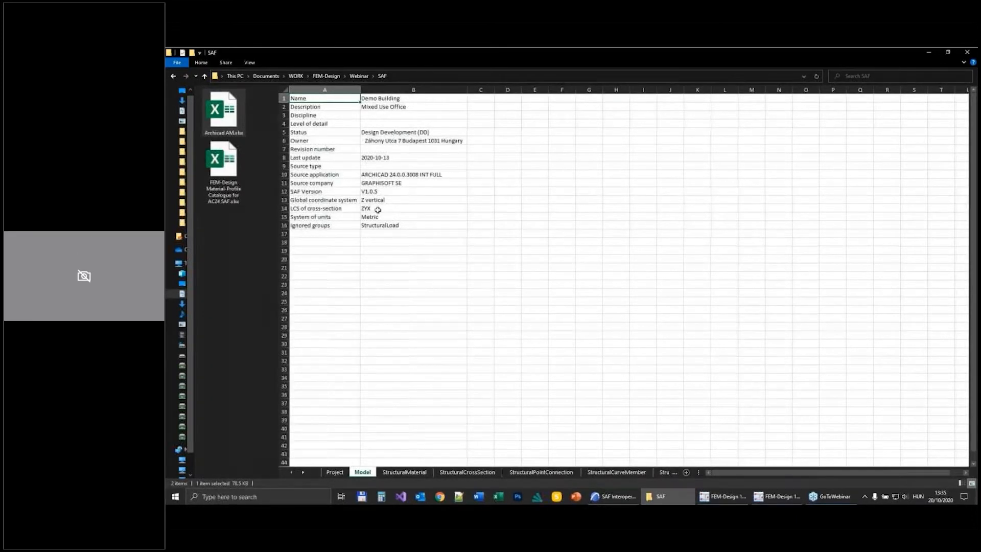
left_click(406, 473)
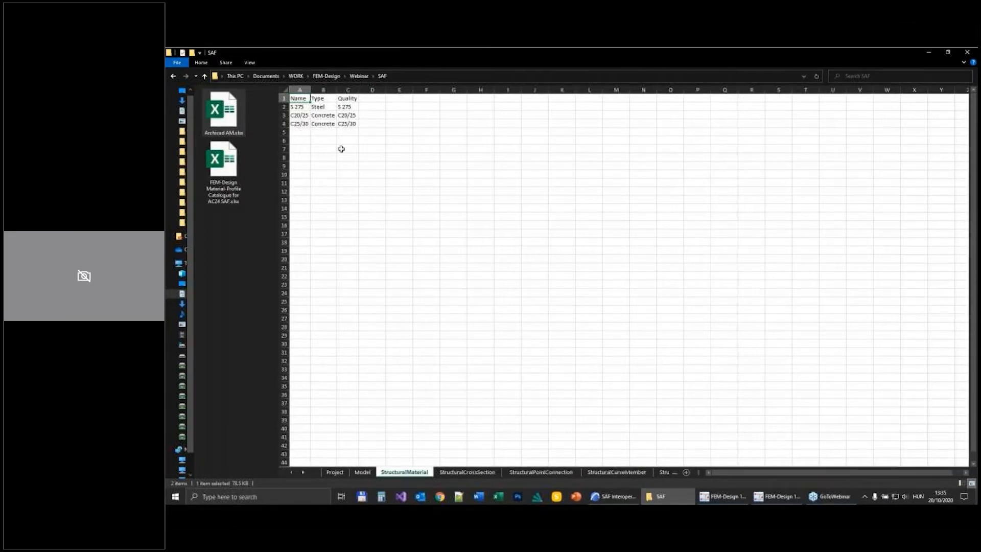
left_click(467, 472)
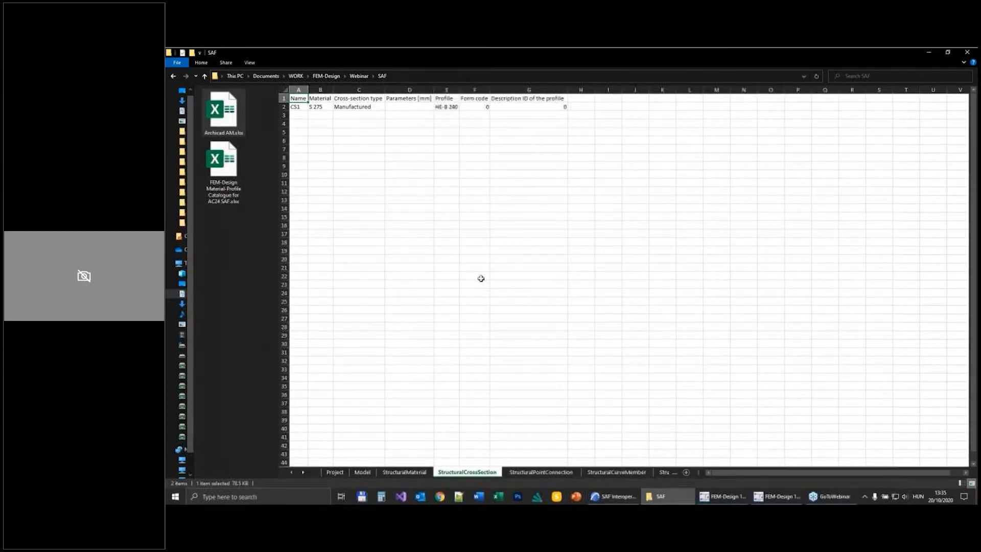
left_click(397, 473)
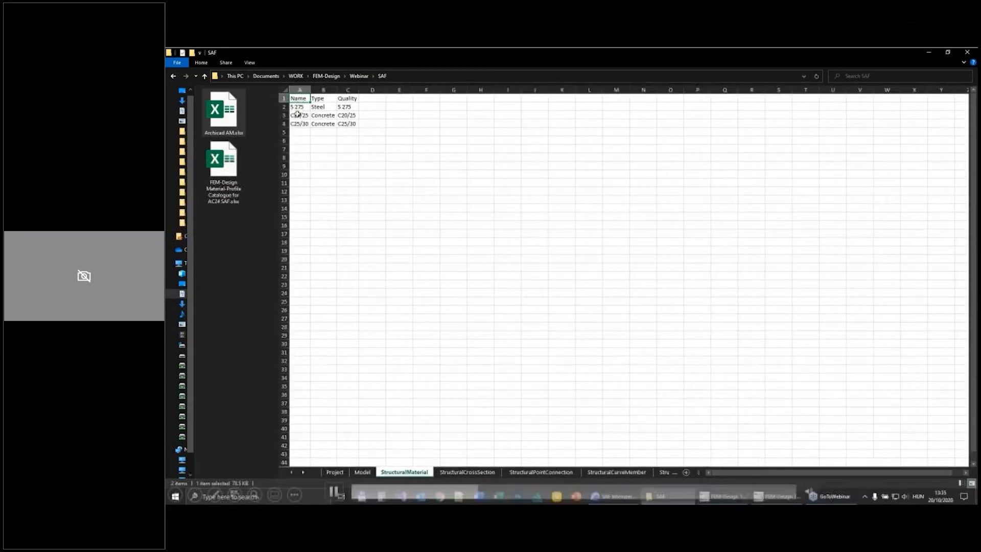
left_click(470, 474)
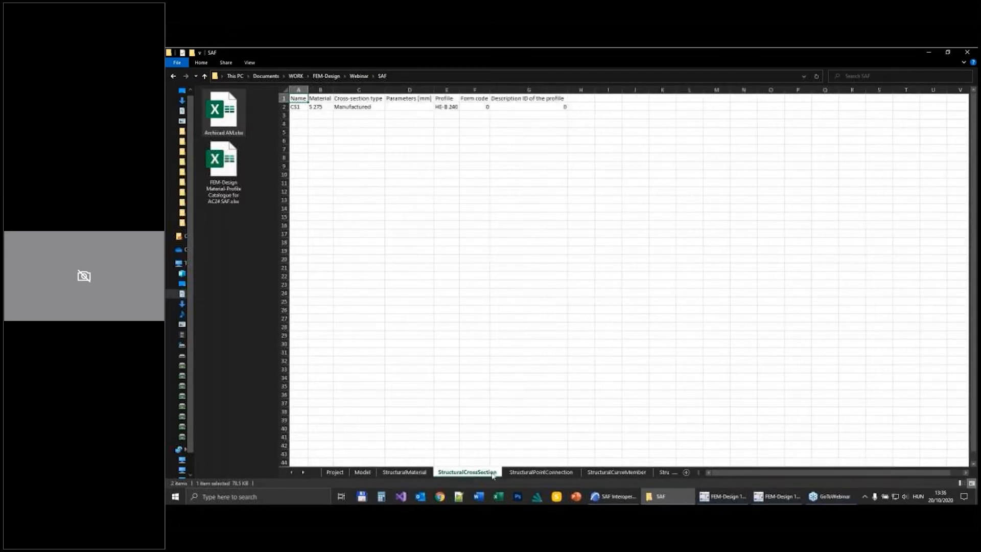
Examine the exported nodes, curve members, surface members and surface member openings in the SAF workbook preview.
left_click(530, 474)
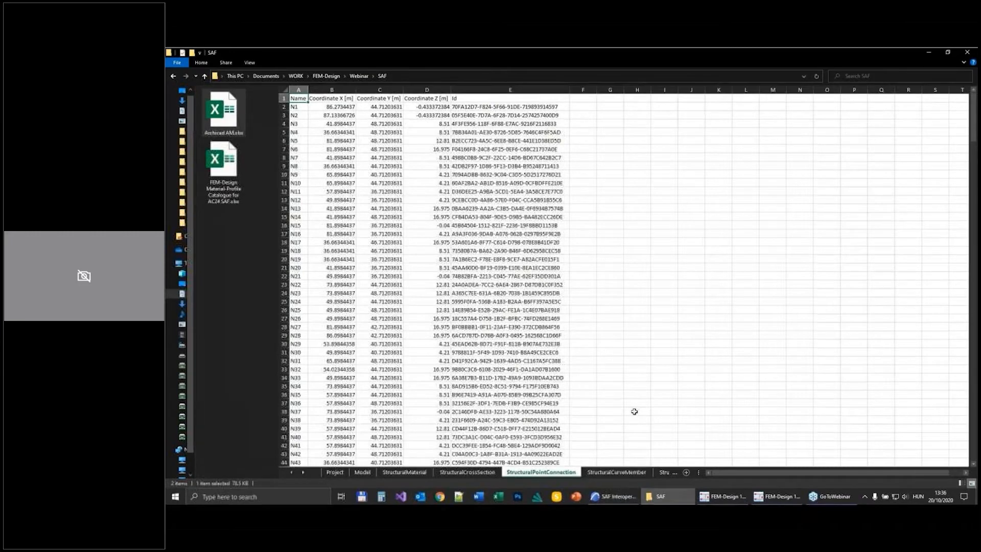
left_click(622, 474)
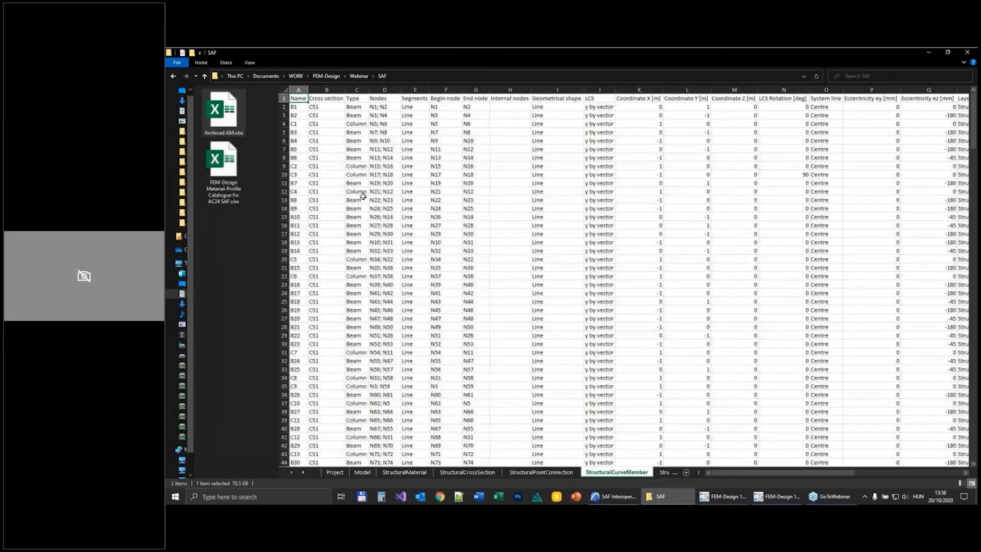
left_click(663, 474)
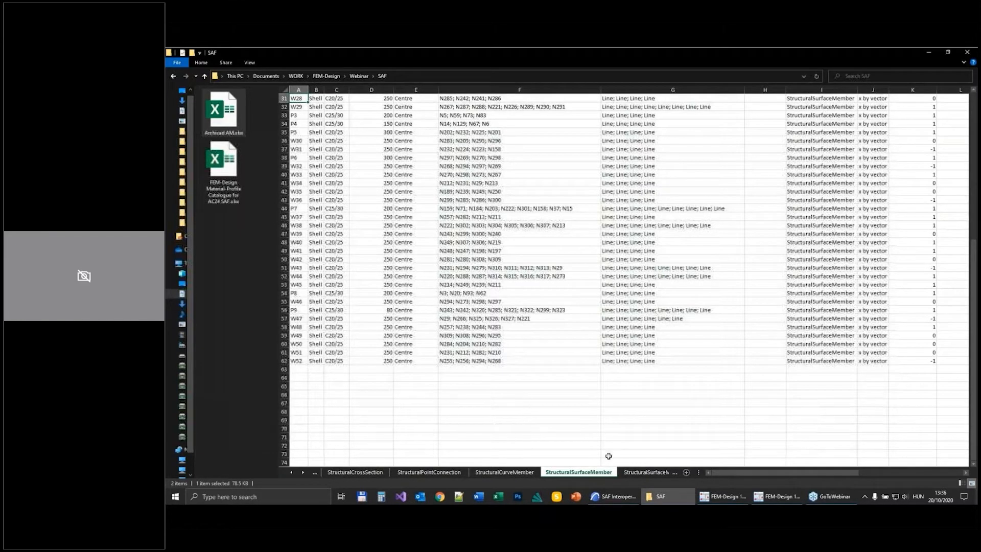
left_click(650, 473)
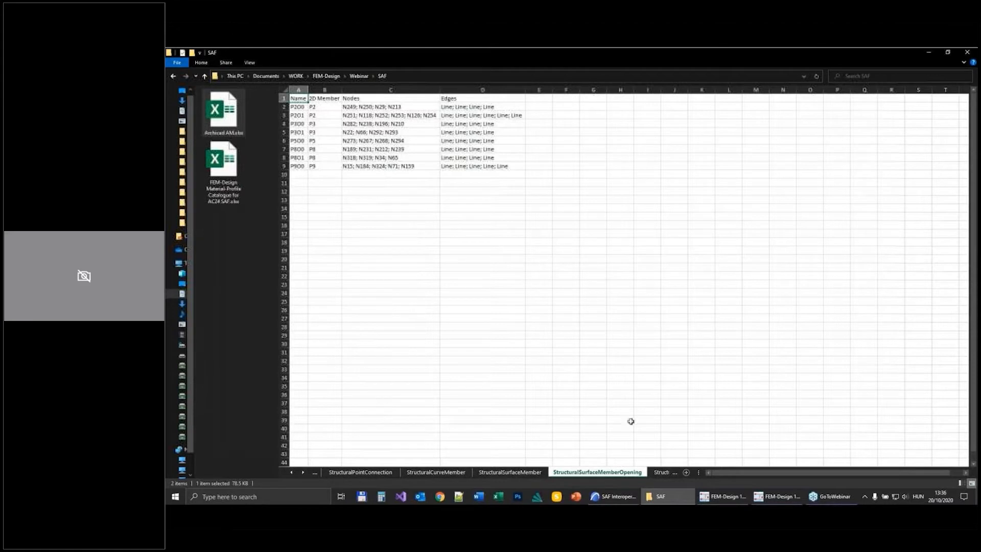
Examine the StructuralEdgeConnection, StructuralSurfaceConnection and RelConnectsStructuralMember sheets for the exported supports and member releases.
left_click(662, 473)
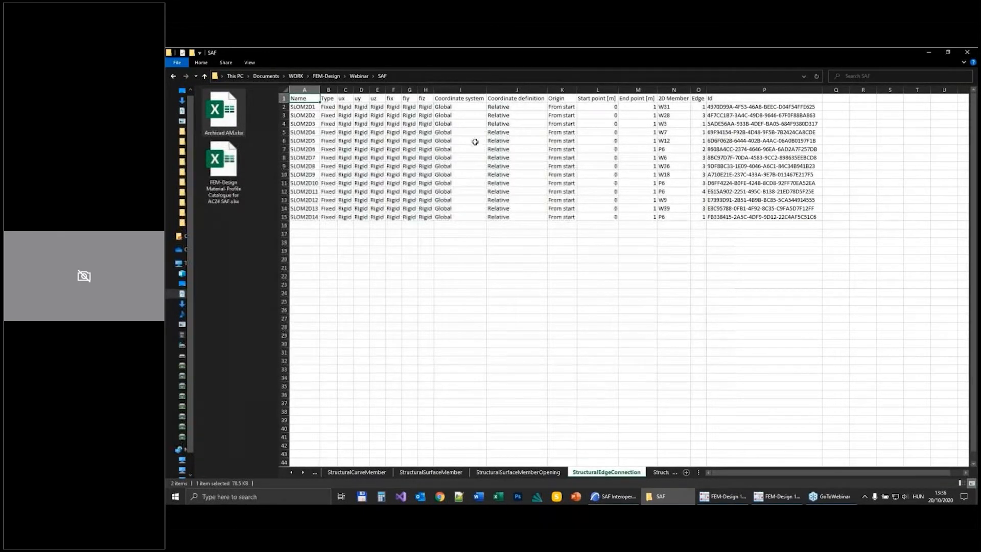
left_click(661, 472)
left_click(659, 472)
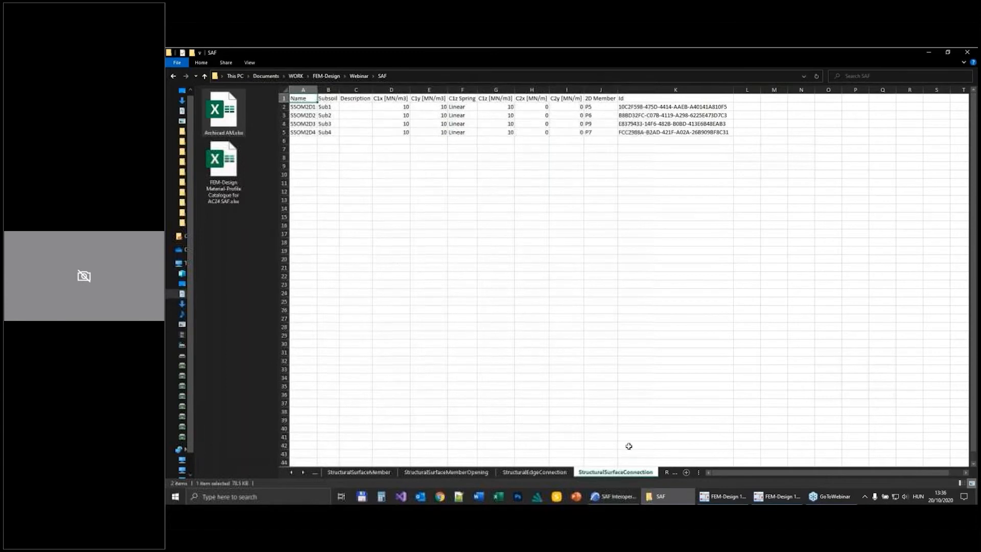
left_click(672, 472)
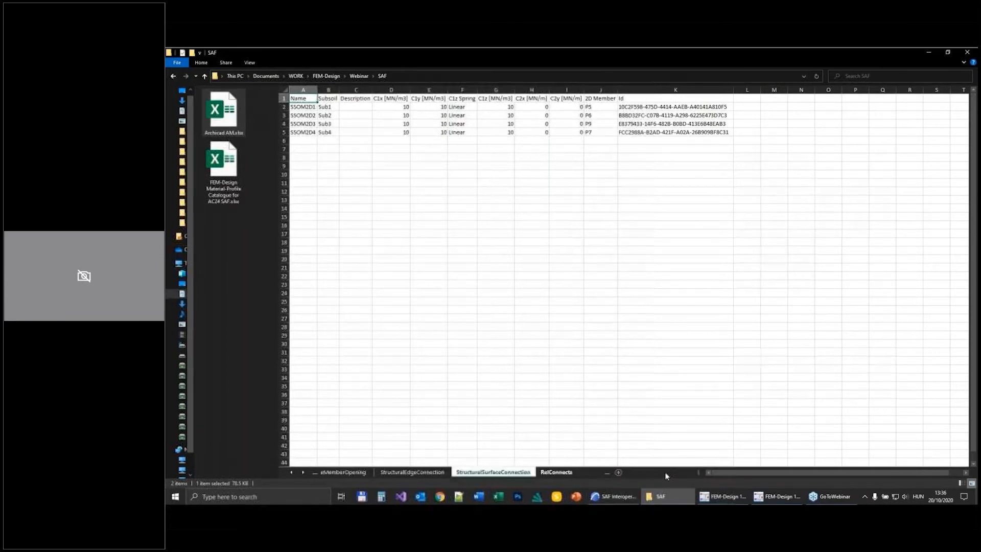
left_click(556, 472)
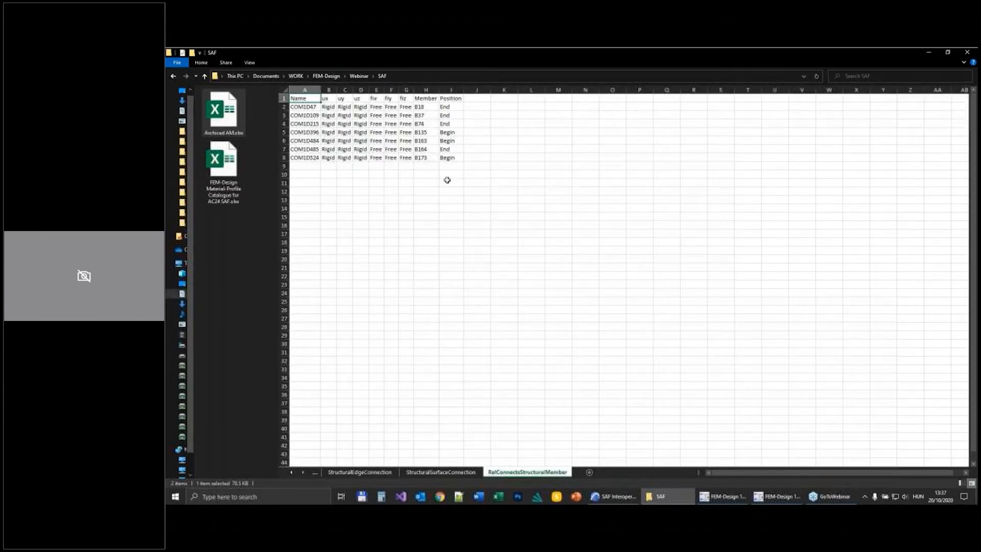
left_click(666, 121)
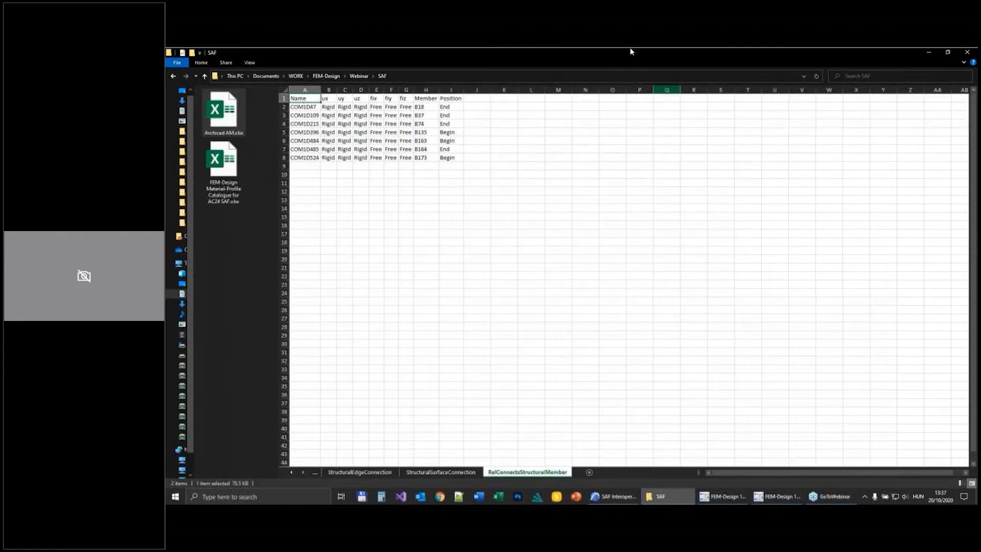
Switch to FEM-Design and open Archicad AM.xlsx from the SAF folder as an Archicad SAF workbook, using the general Eurocode as code.
left_click(726, 498)
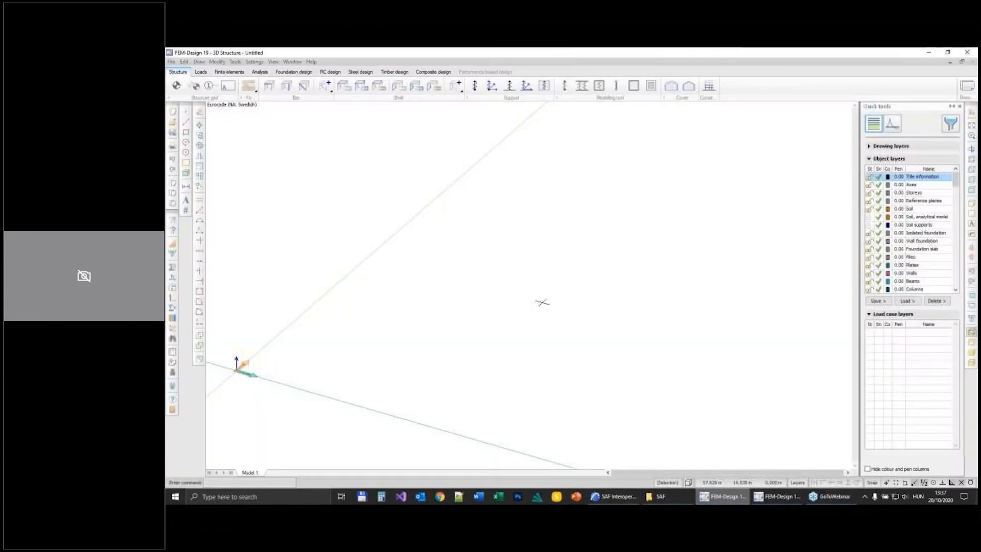
left_click(171, 62)
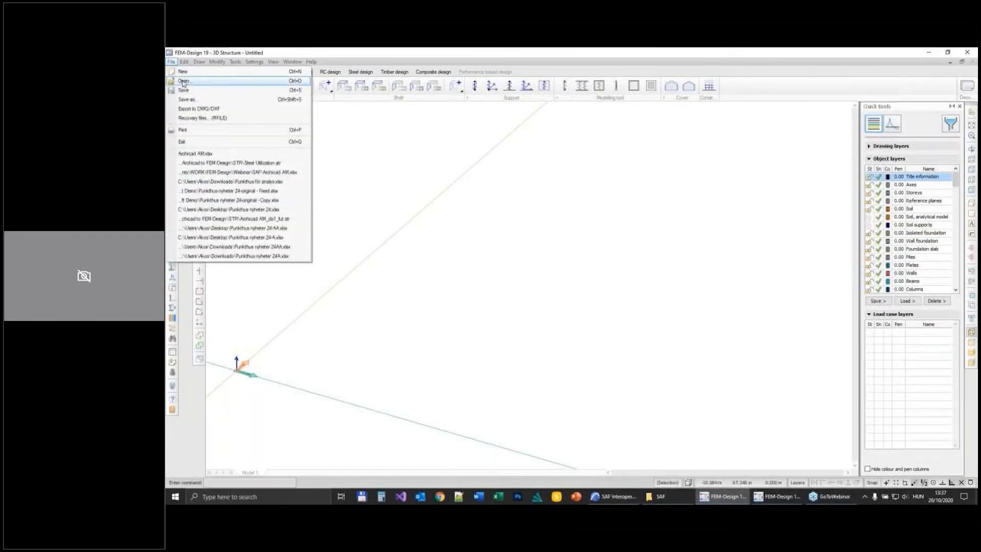
left_click(184, 81)
left_click(511, 351)
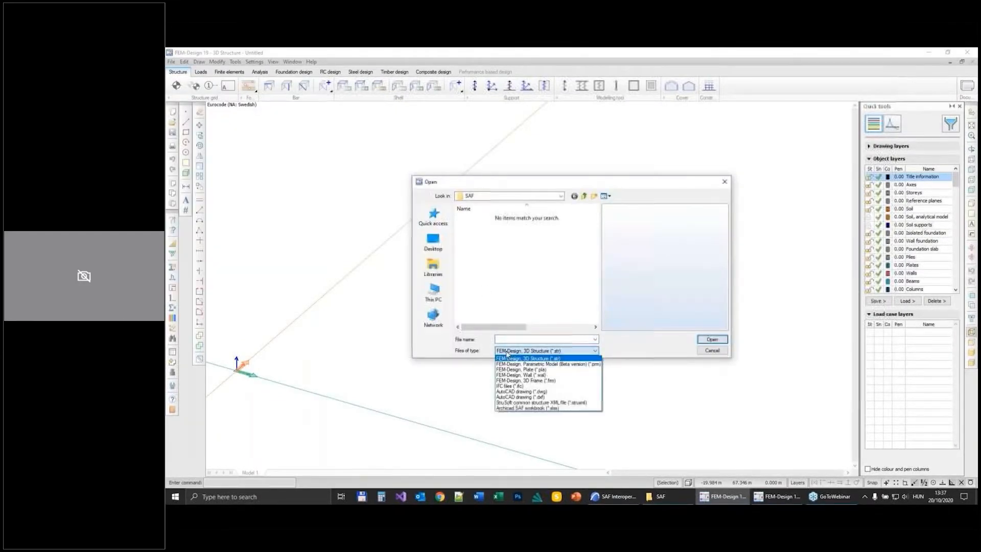
left_click(514, 409)
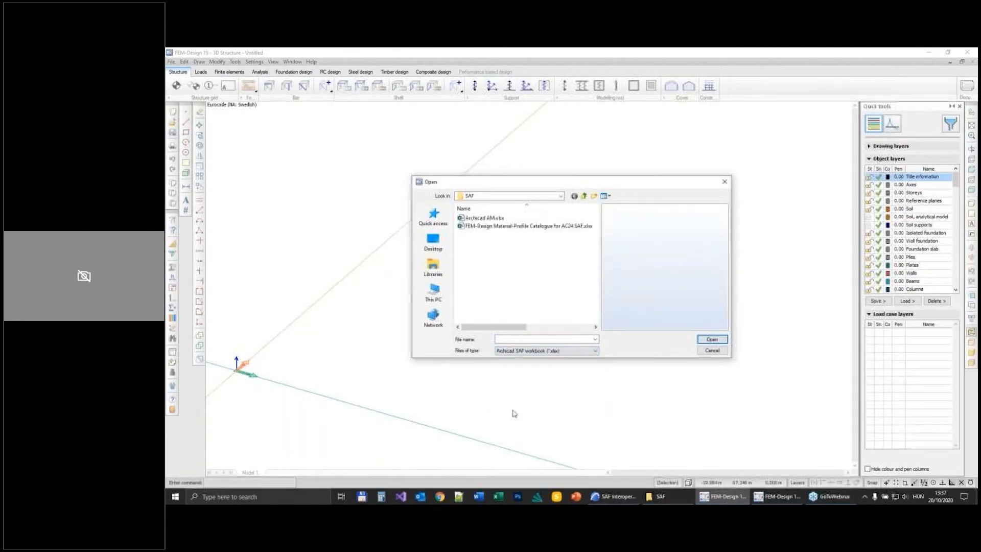
left_click(486, 219)
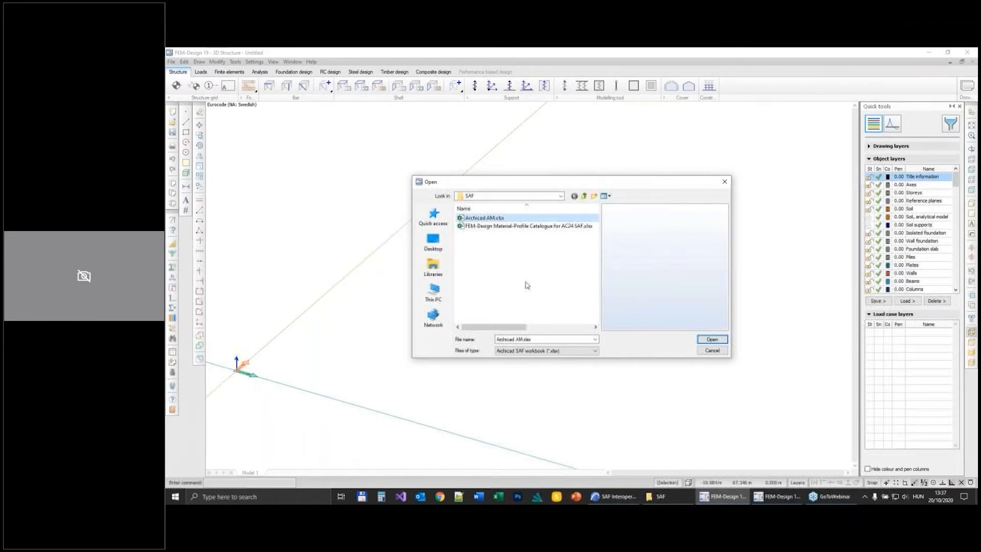
left_click(713, 340)
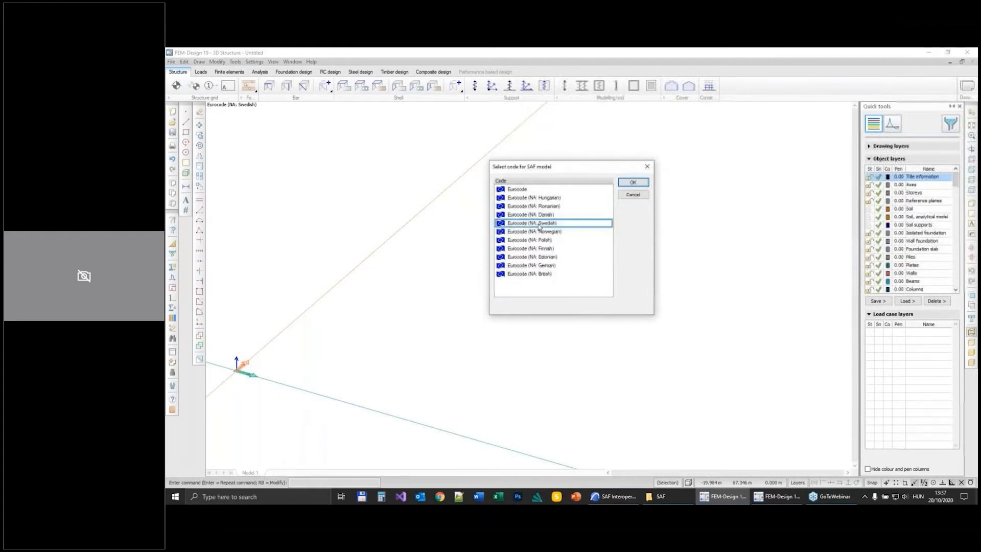
left_click(514, 189)
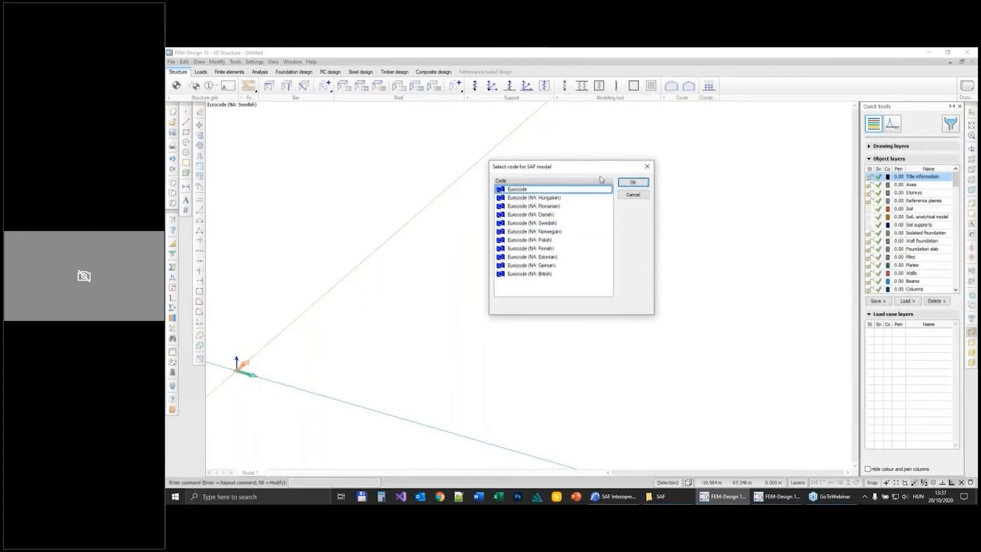
left_click(639, 185)
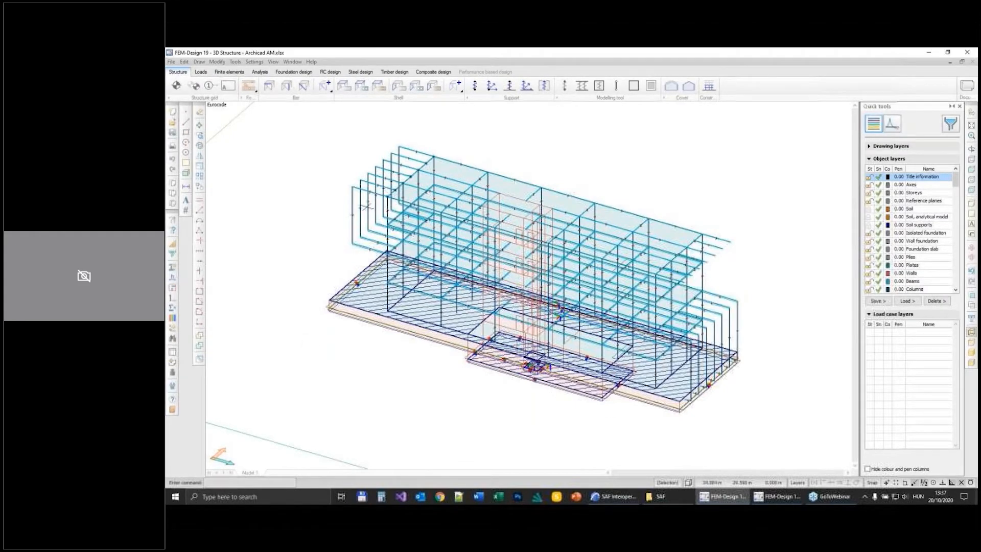
Inspect the imported roof beams and the material and thickness properties of the roof plate and a core wall.
scroll(414, 137, "up", 5)
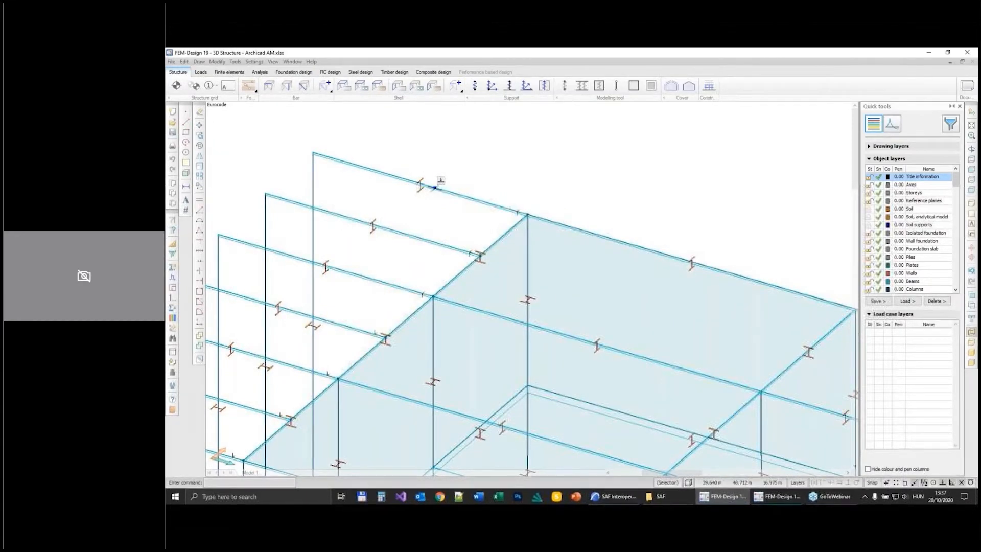
mouse_move(434, 188)
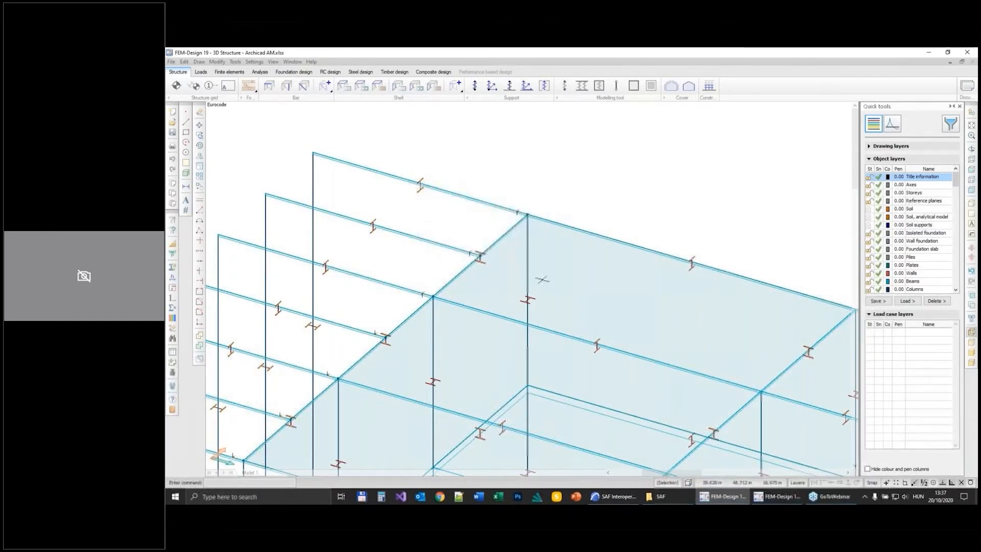
mouse_move(593, 291)
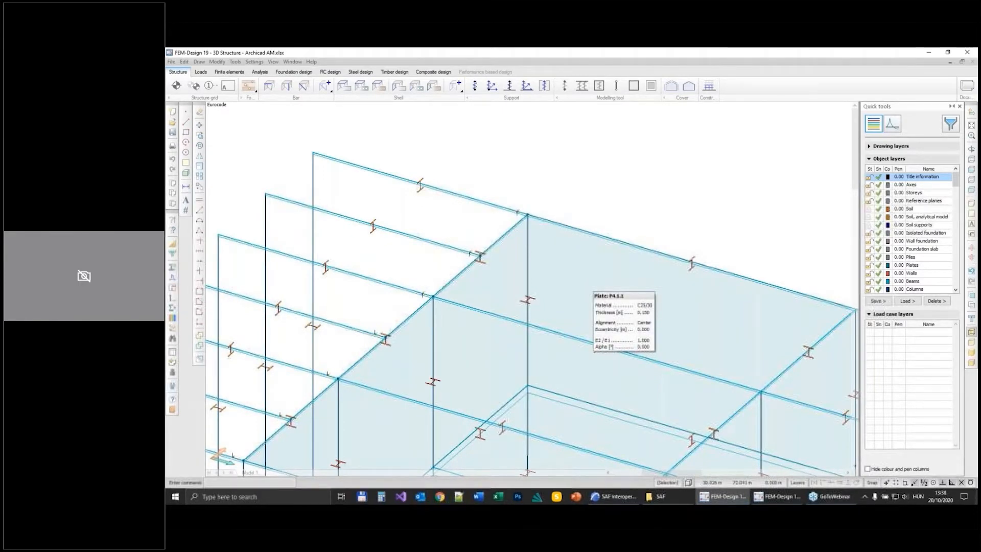
scroll(593, 291, "down", 5)
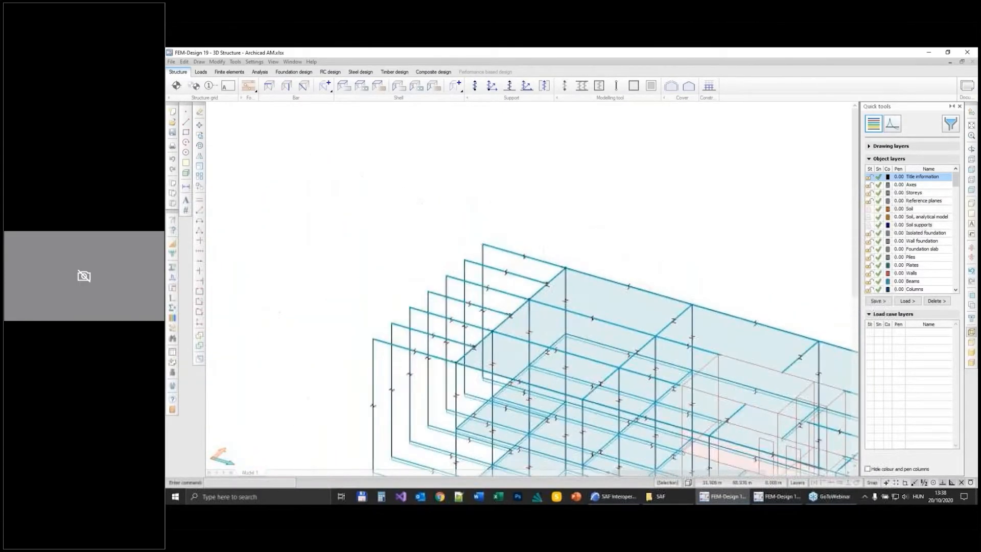
scroll(544, 256, "up", 6)
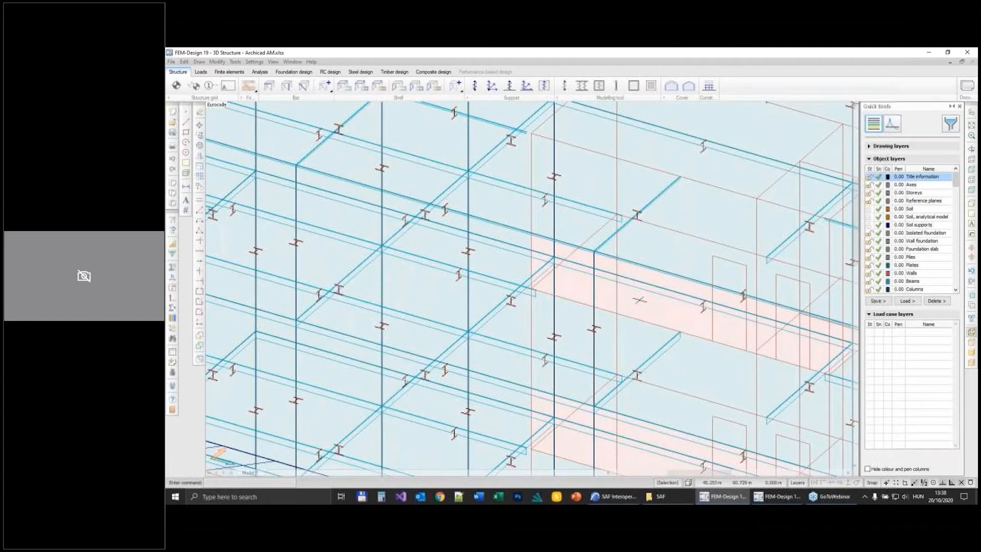
mouse_move(639, 299)
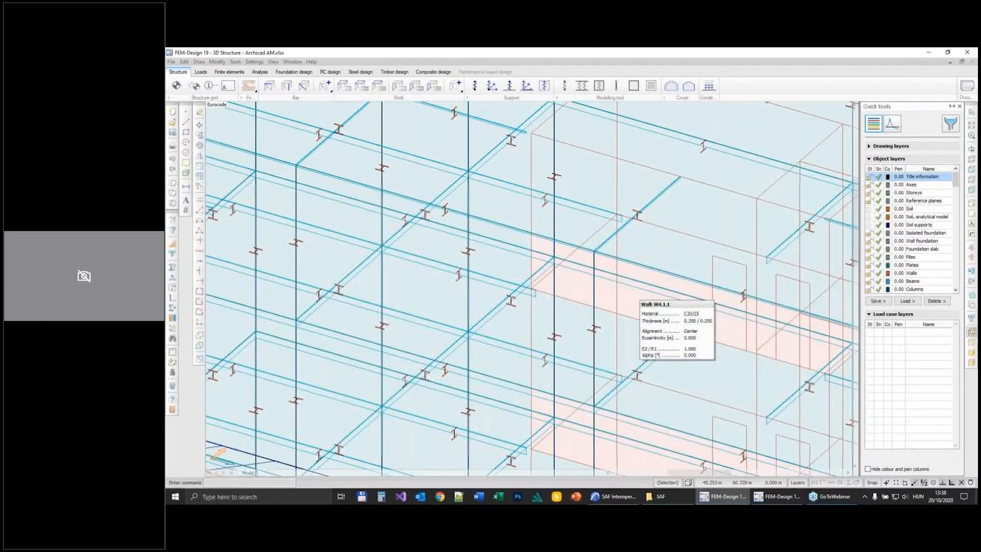
Inspect the imported foundation slab corner, its edge walls and the surface and line supports at the building's base.
scroll(639, 301, "down", 4)
middle_click_drag(485, 424, 526, 250)
scroll(526, 251, "up", 2)
middle_click_drag(247, 299, 389, 301)
scroll(390, 301, "up", 2)
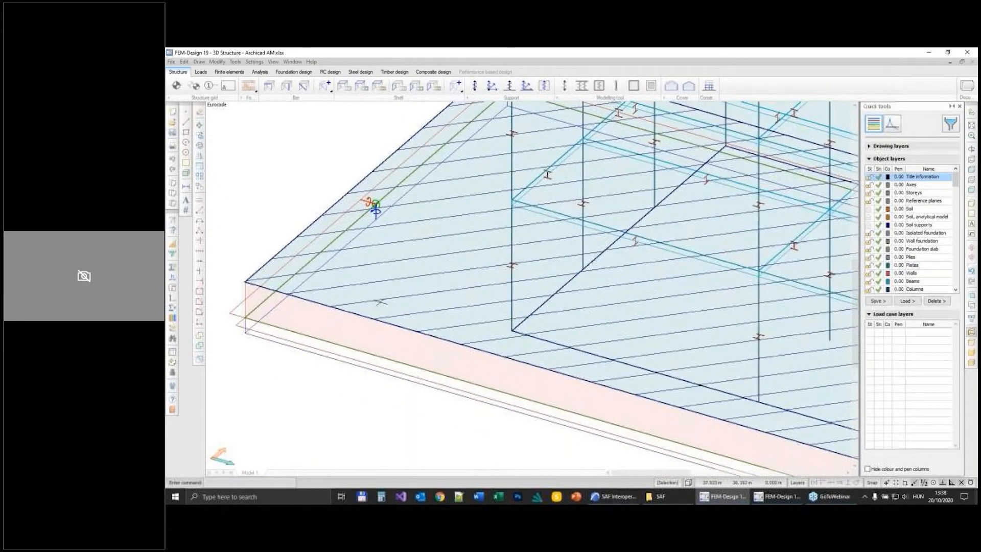
scroll(379, 302, "down", 4)
scroll(380, 302, "down", 4)
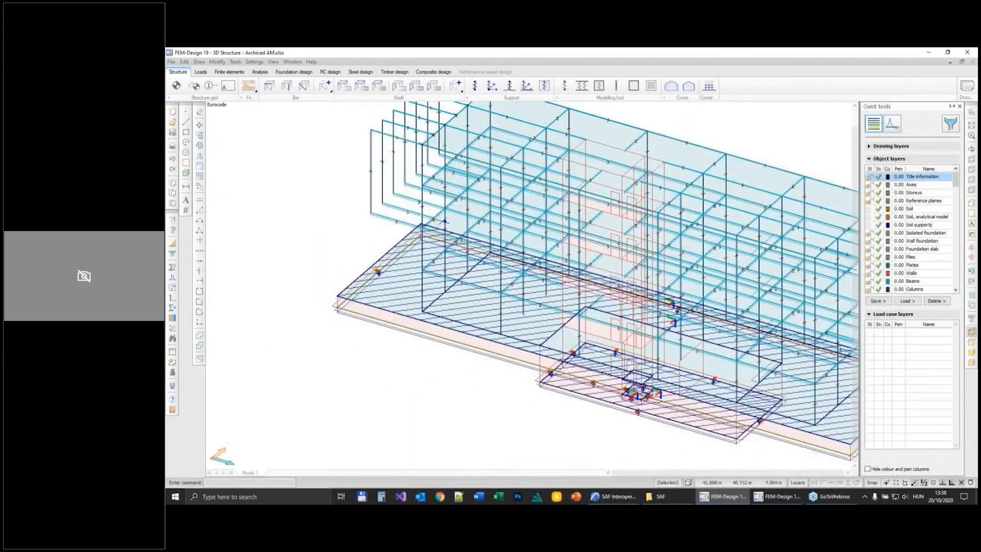
Examine the end connections of the cantilevered roof beams where they meet the roof plate, and the overall structure.
scroll(459, 451, "up", 4)
scroll(459, 451, "up", 5)
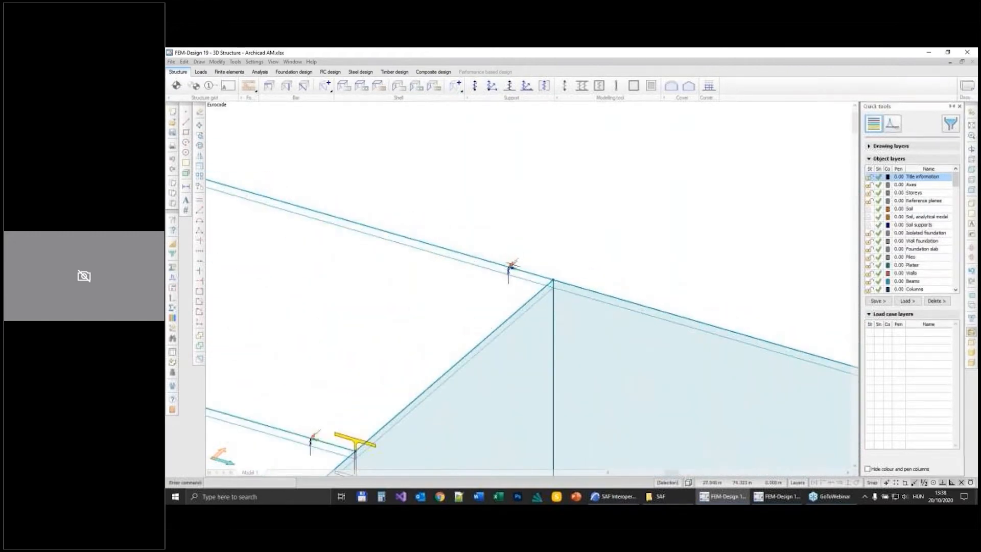
scroll(514, 268, "down", 4)
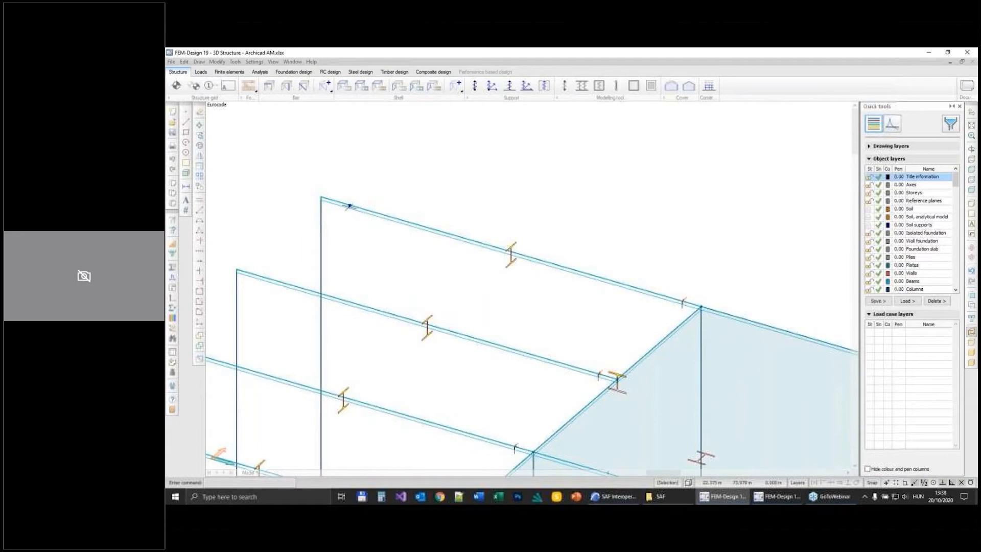
scroll(396, 271, "down", 4)
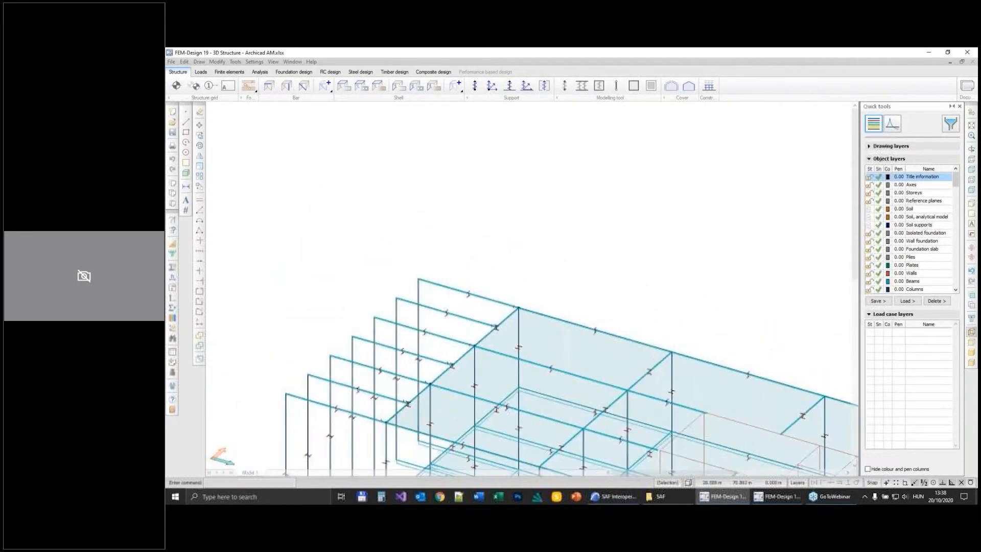
scroll(623, 415, "down", 5)
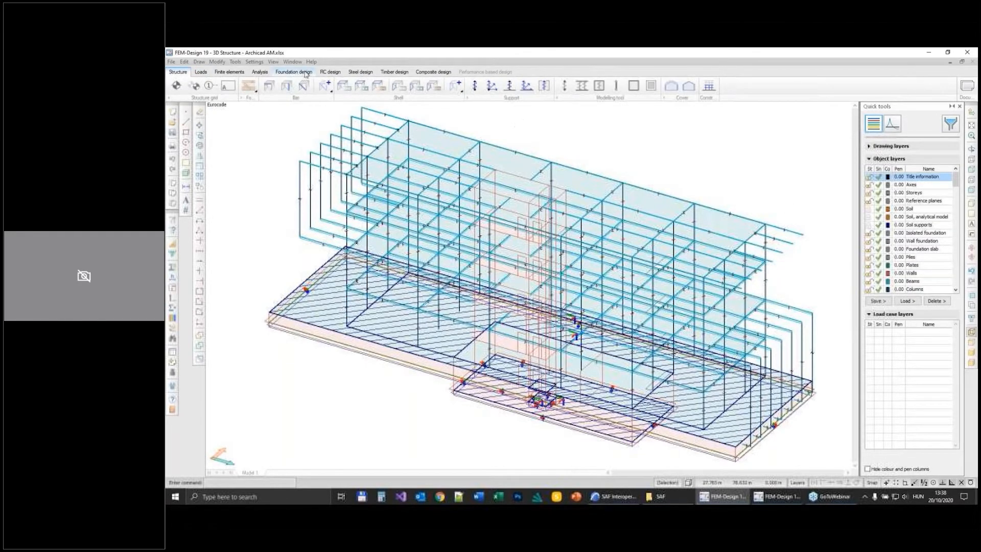
Prepare the finite element mesh for the whole model and investigate the location flagged by the local refinement warning.
left_click(223, 73)
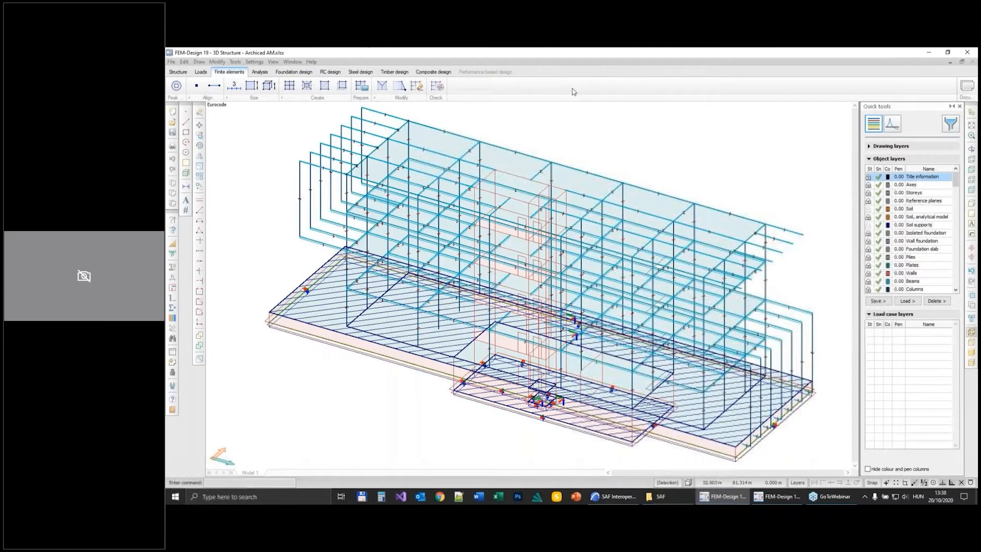
left_click(362, 88)
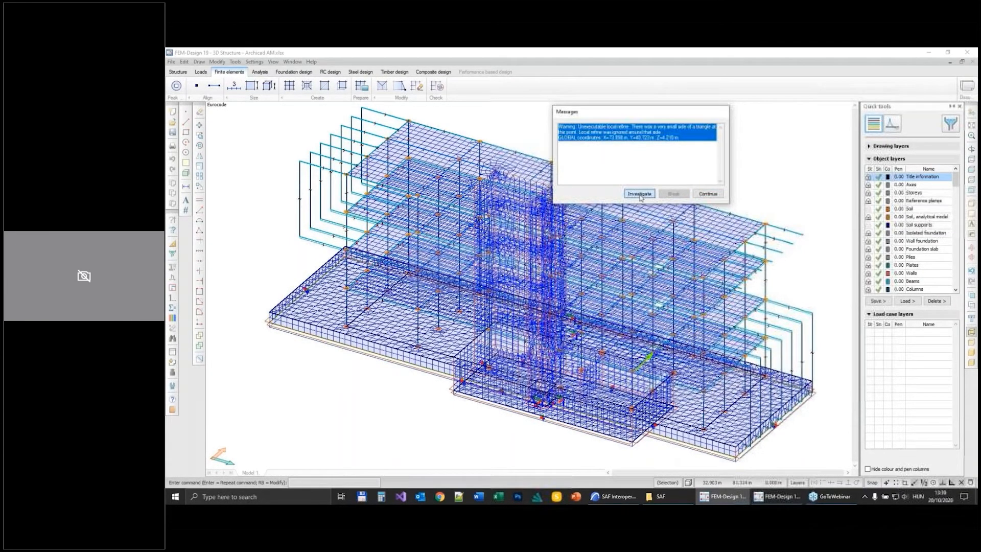
left_click(708, 193)
scroll(657, 377, "up", 2)
scroll(657, 376, "up", 4)
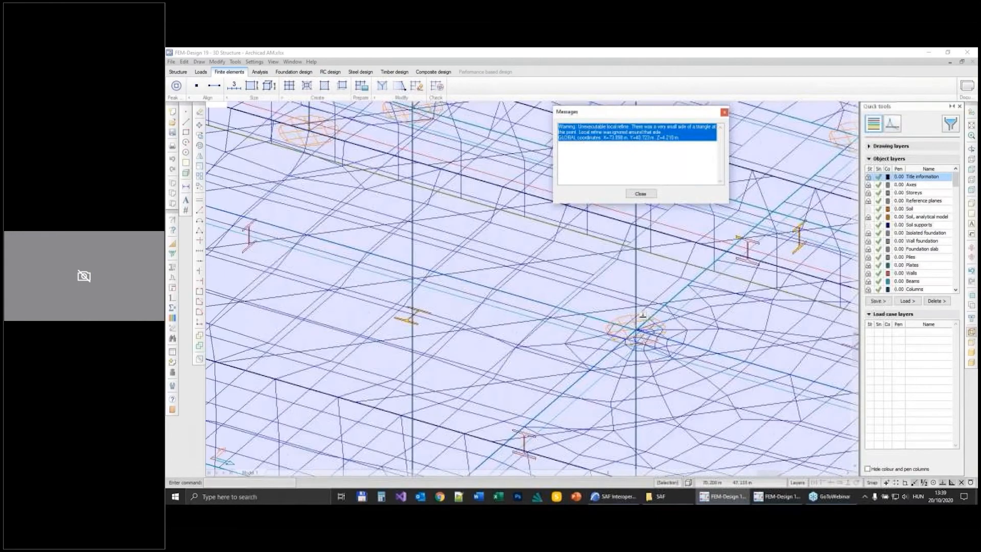
scroll(643, 315, "up", 8)
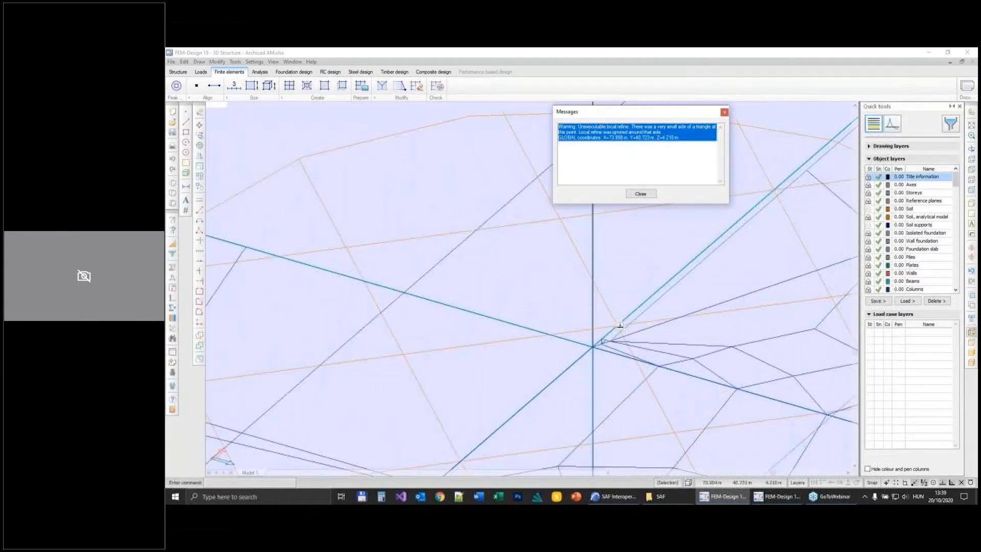
scroll(593, 352, "up", 1)
scroll(593, 352, "down", 2)
Delete the mesh from all objects and correct the entire model by fixing all Merge region lines issues with 0.01 m tolerance.
left_click(416, 85)
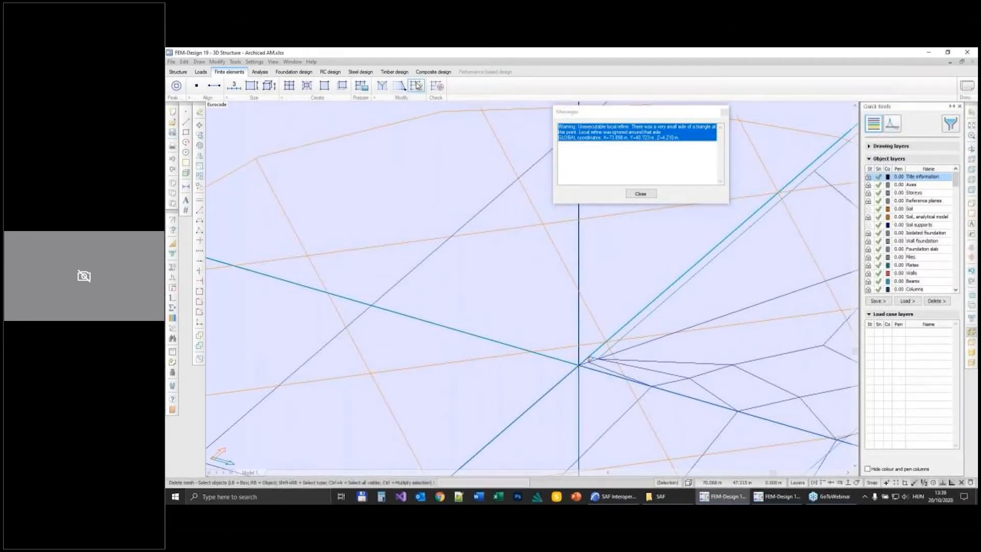
key("ctrl+a")
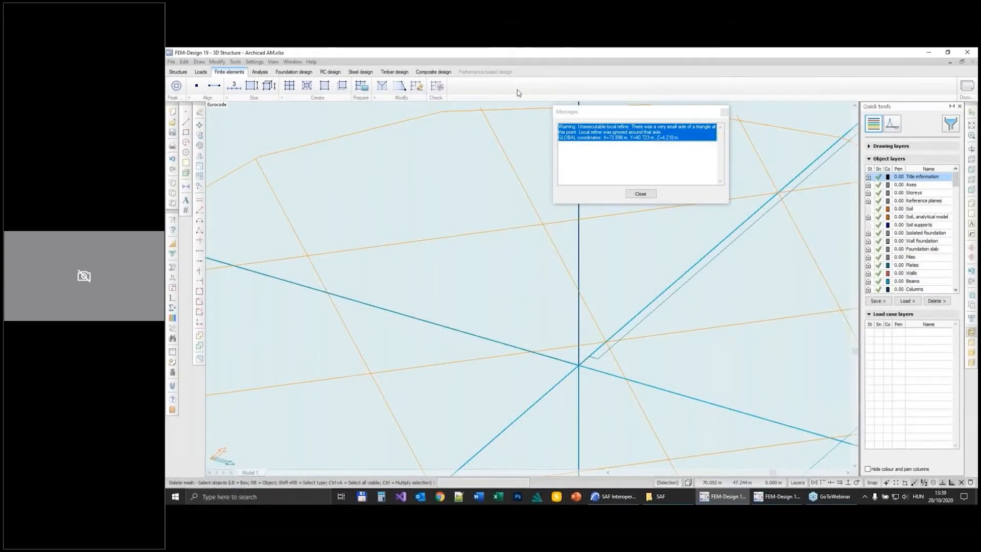
left_click(178, 71)
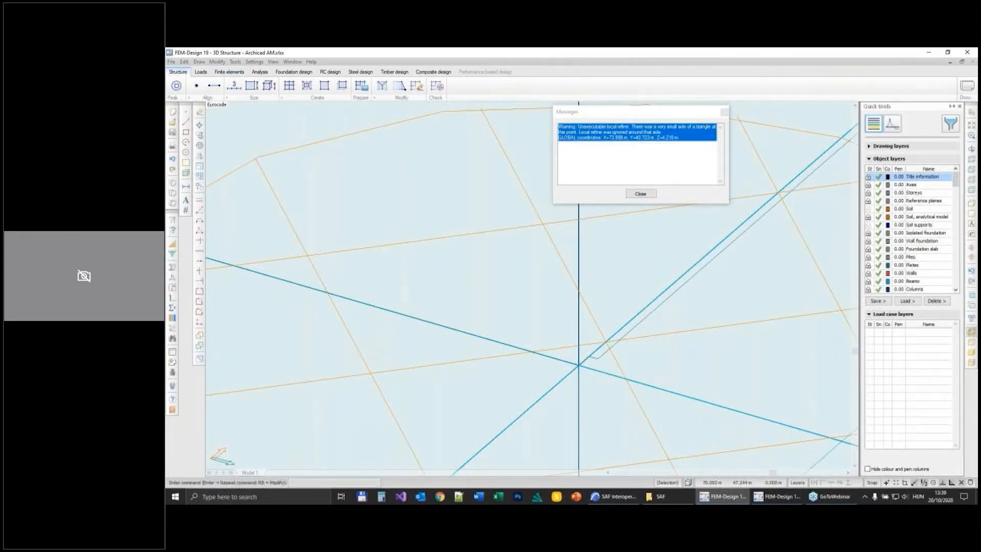
left_click(172, 288)
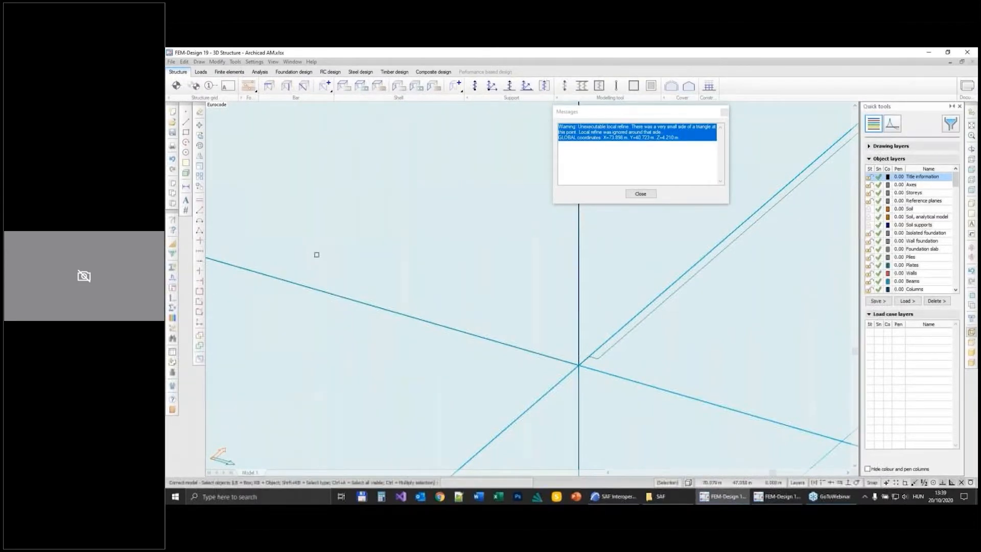
key("ctrl+a")
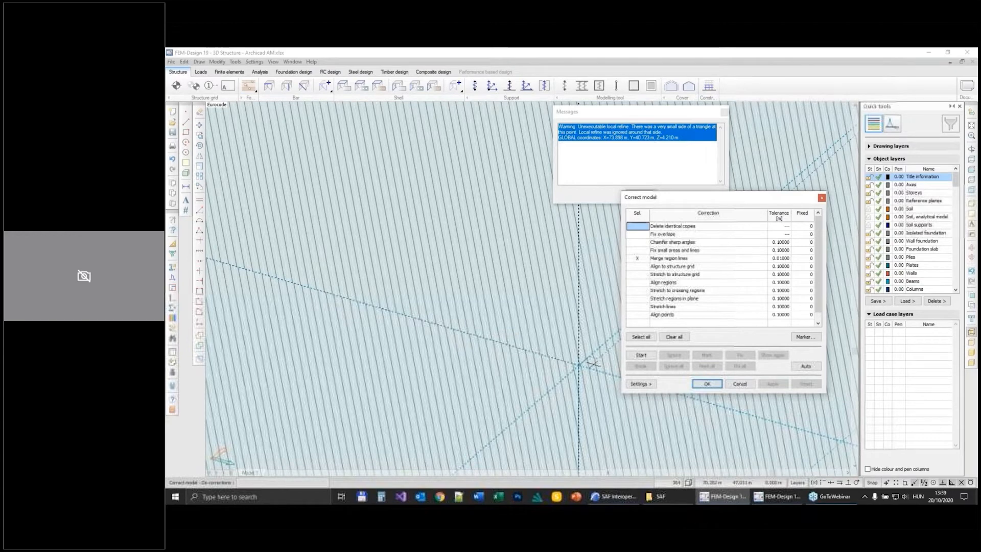
left_click(642, 356)
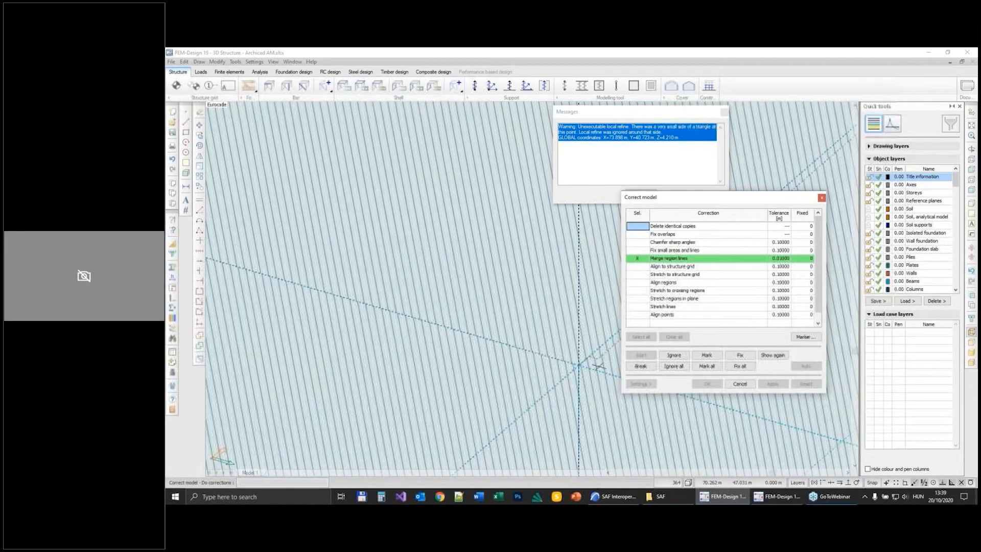
left_click(742, 366)
left_click(773, 384)
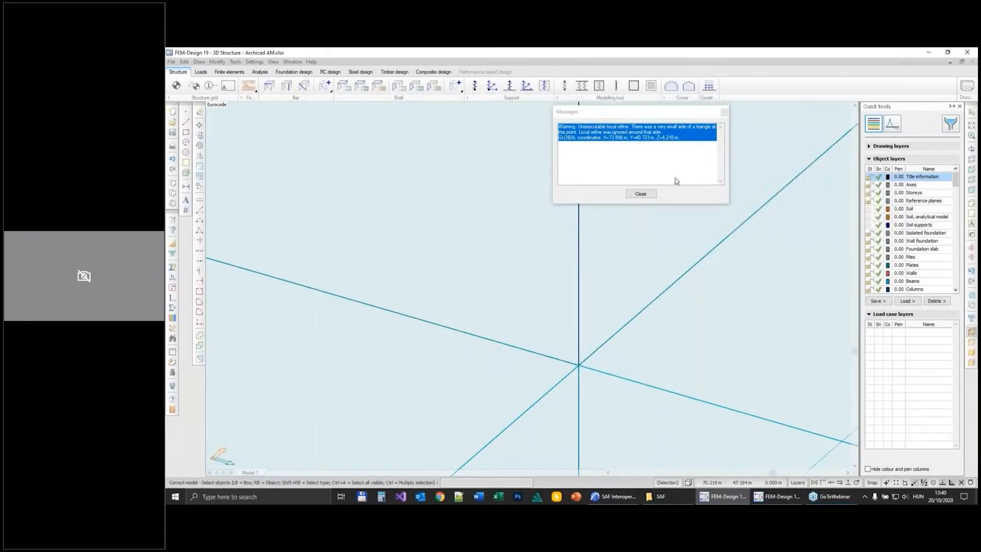
left_click(641, 194)
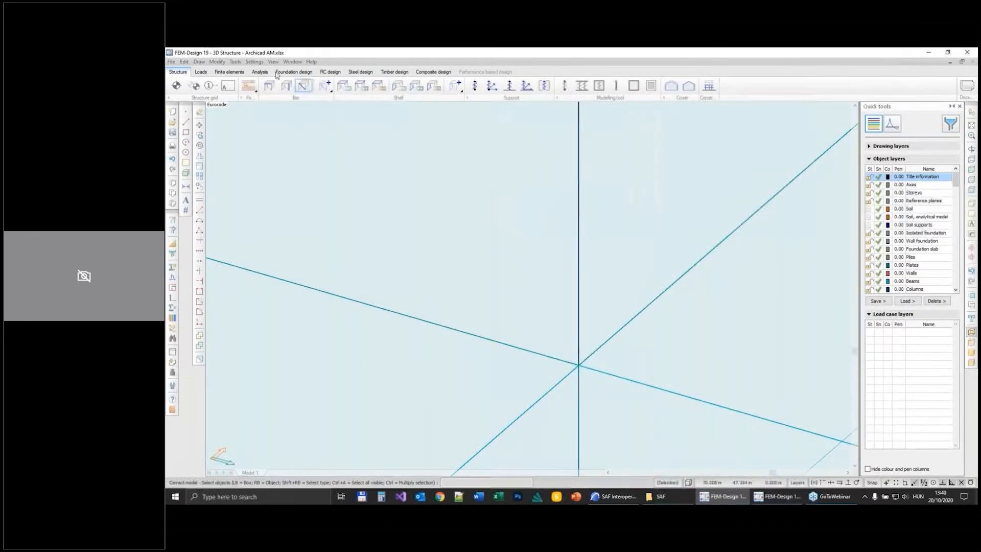
Regenerate the finite element mesh on the corrected model and check it across the whole building.
left_click(233, 73)
left_click(361, 87)
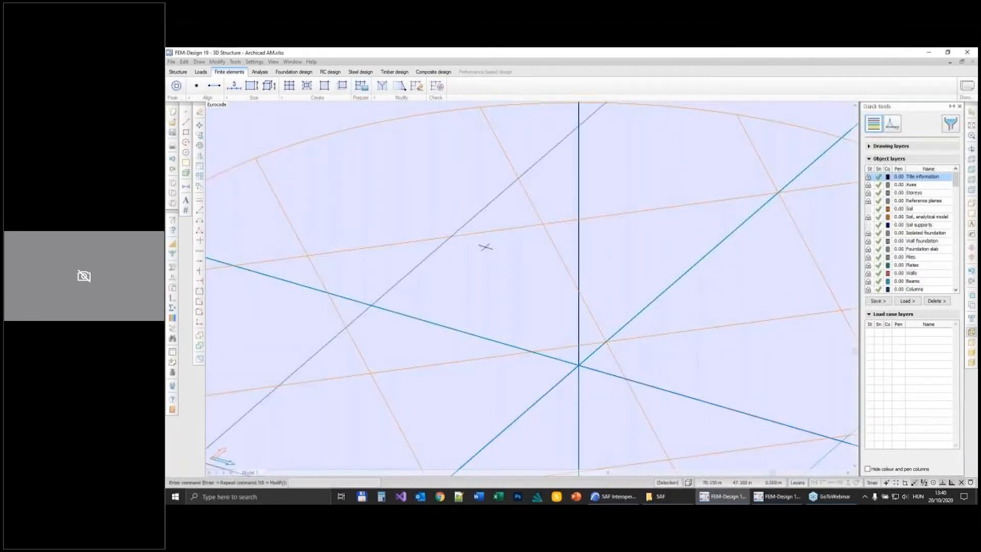
left_click(971, 126)
scroll(736, 338, "down", 5)
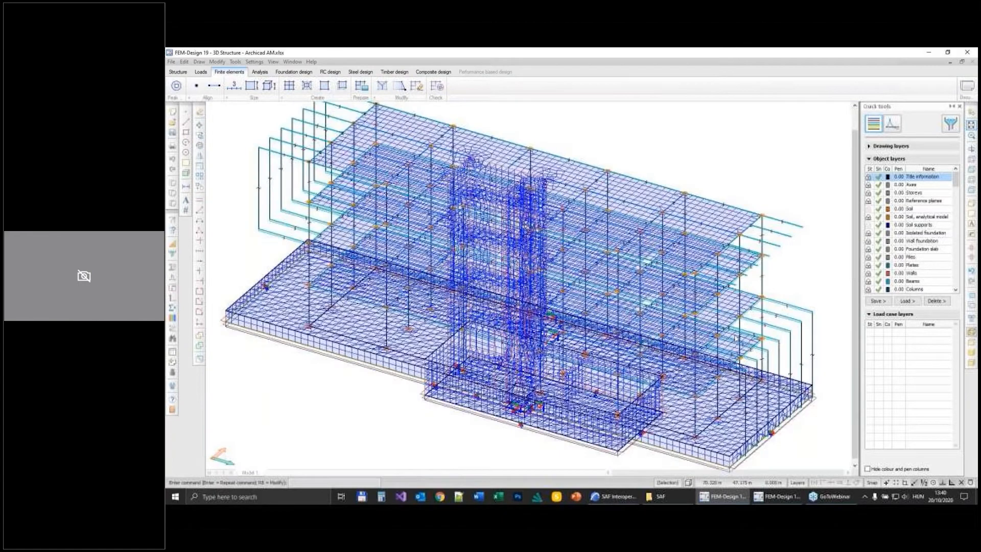
scroll(649, 354, "down", 1)
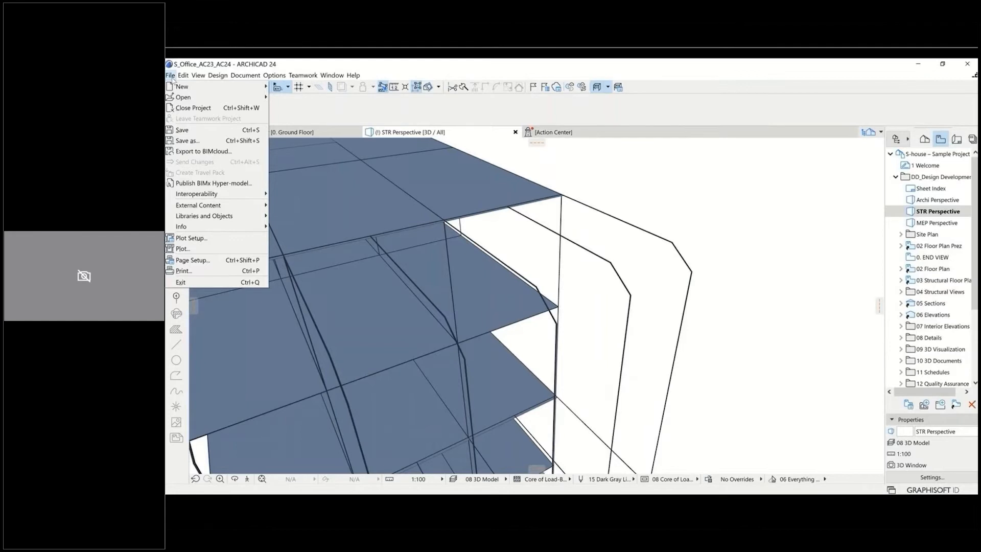
mouse_move(333, 496)
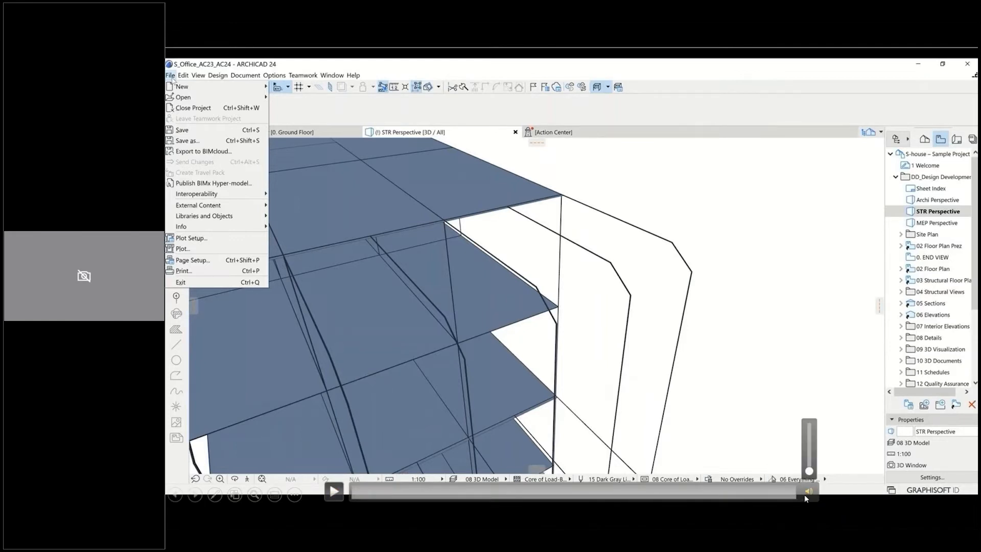
left_click(333, 492)
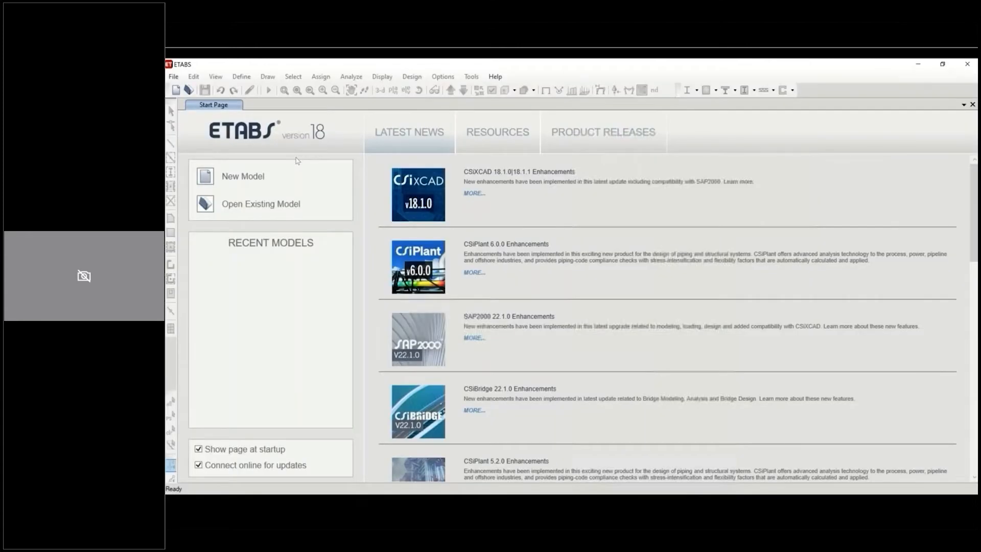
Create a new ETABS model using built-in settings with Metric SI units, the Indian steel section database, IS 800:2007 and IS 456:2000.
left_click(245, 177)
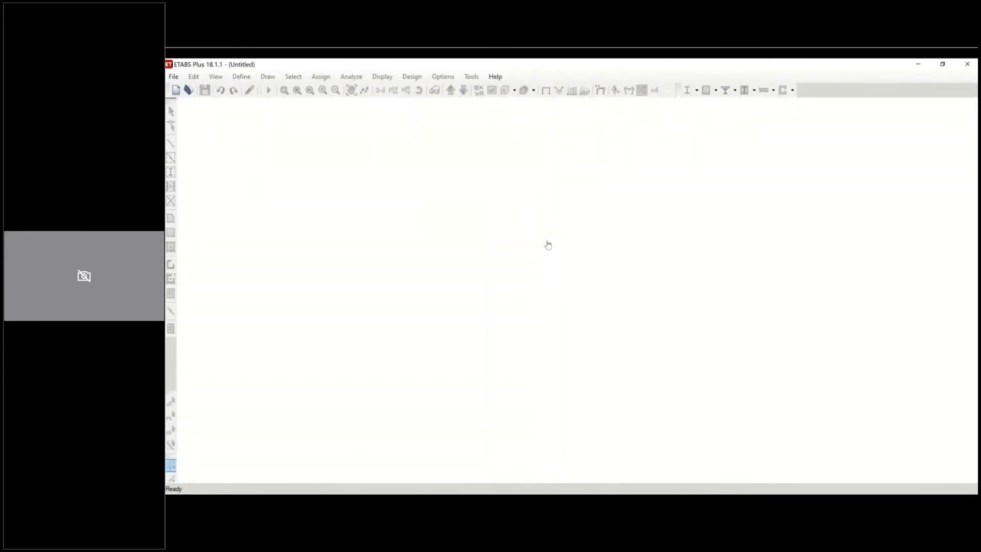
left_click(486, 255)
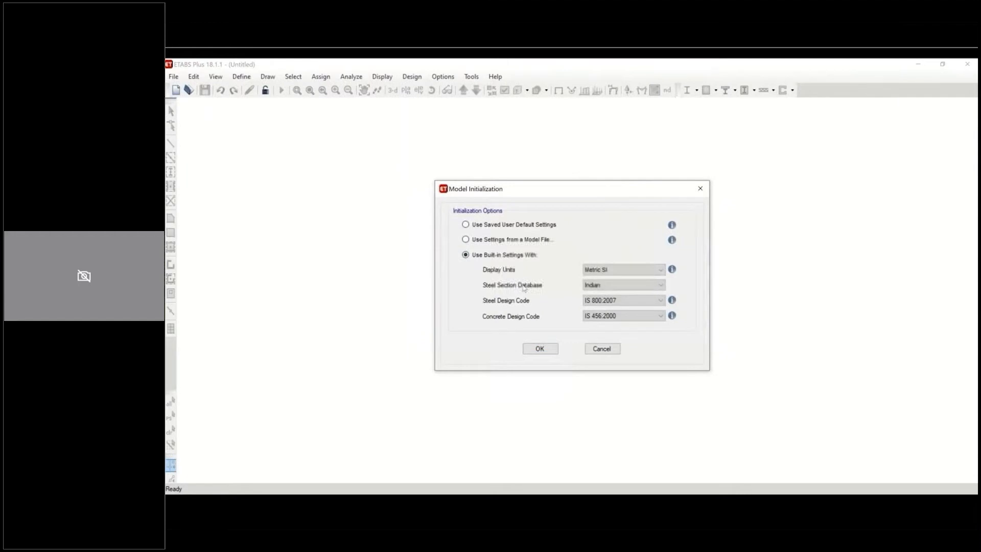
left_click(540, 349)
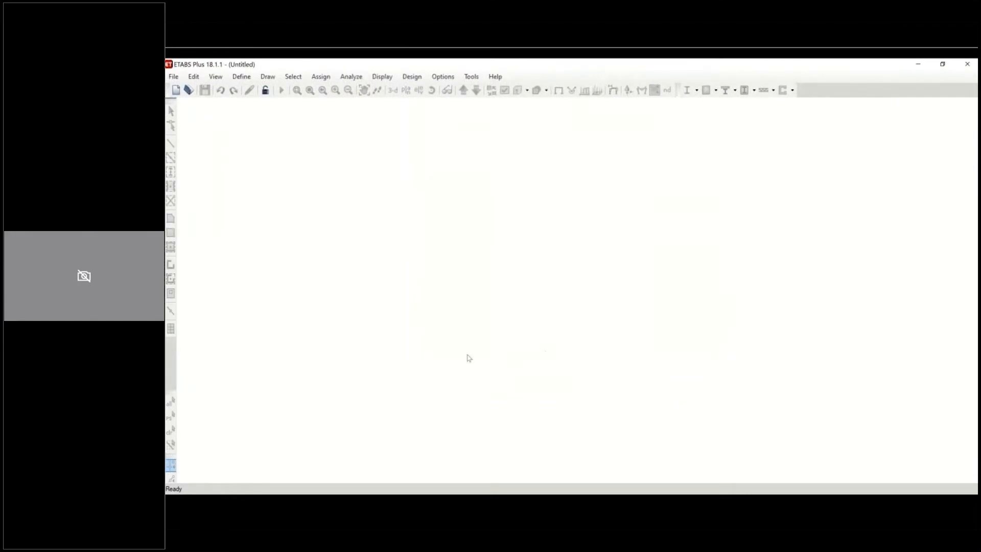
left_click(375, 331)
left_click(541, 394)
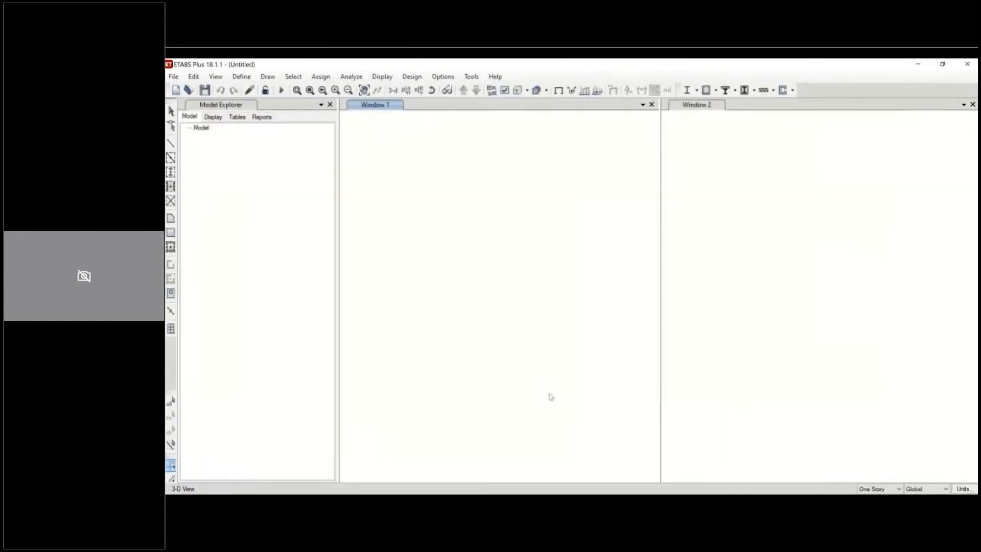
Import all elements of the SAF file S_Office_AC23_AC24.xlsx from the Downloads folder into the new model.
left_click(471, 77)
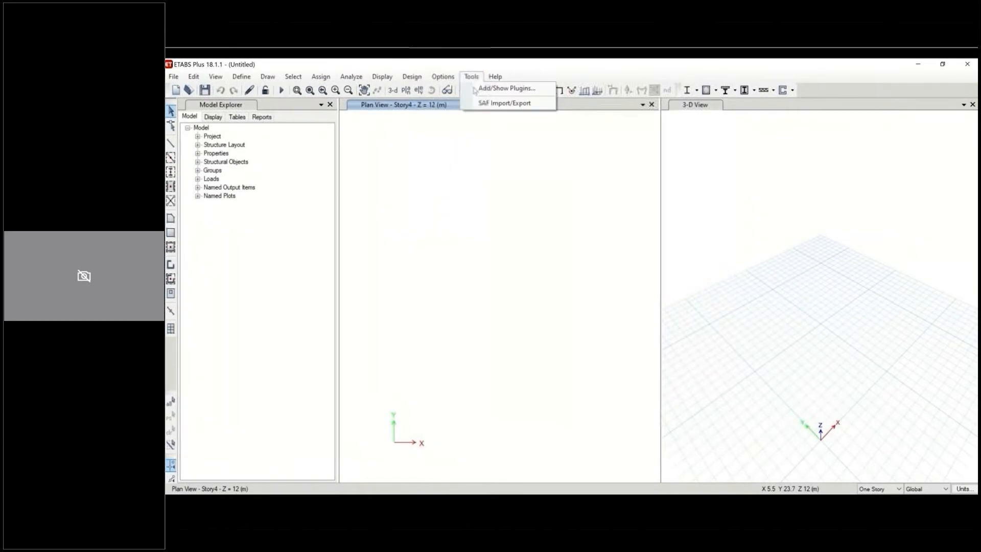
left_click(522, 104)
left_click(544, 338)
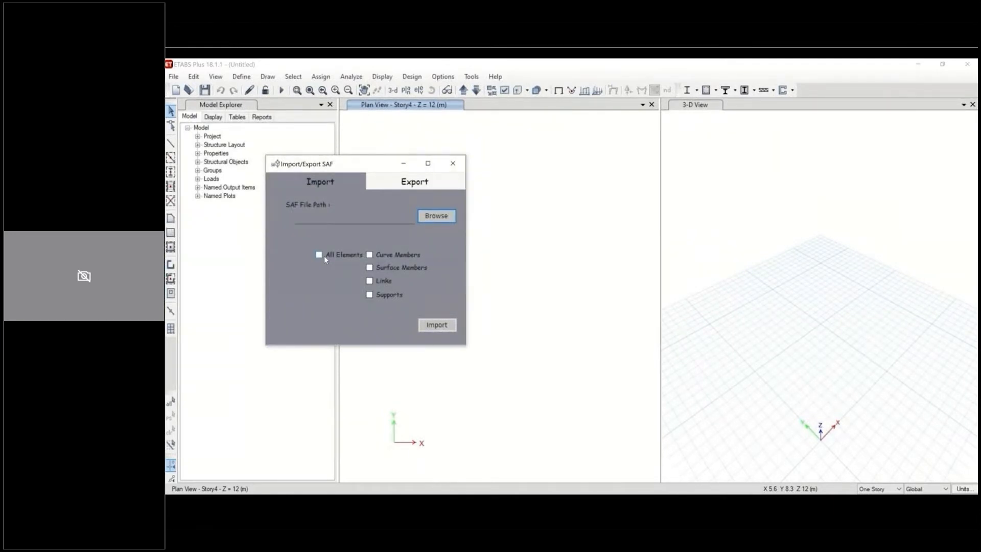
left_click(318, 255)
left_click(436, 216)
left_click(409, 264)
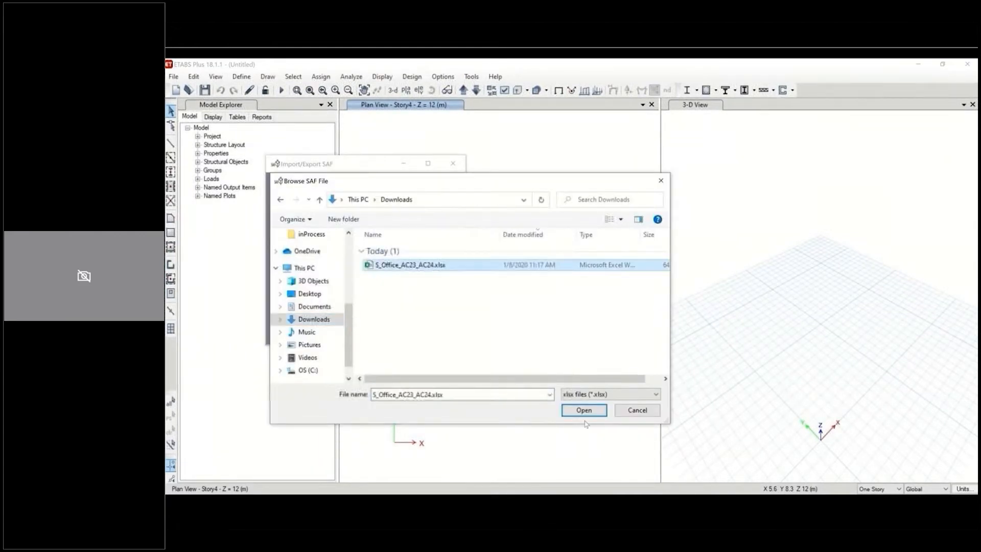
left_click(587, 410)
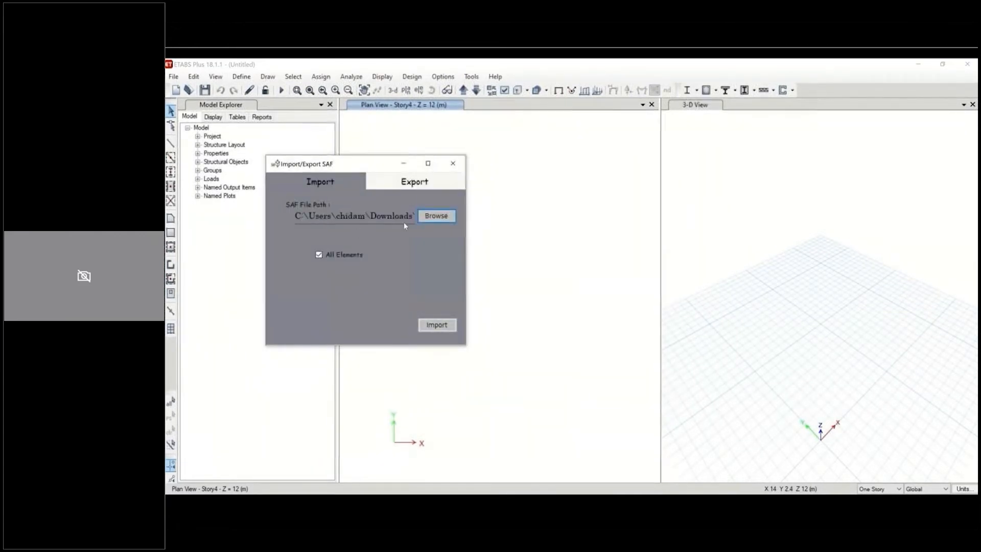
left_click(441, 328)
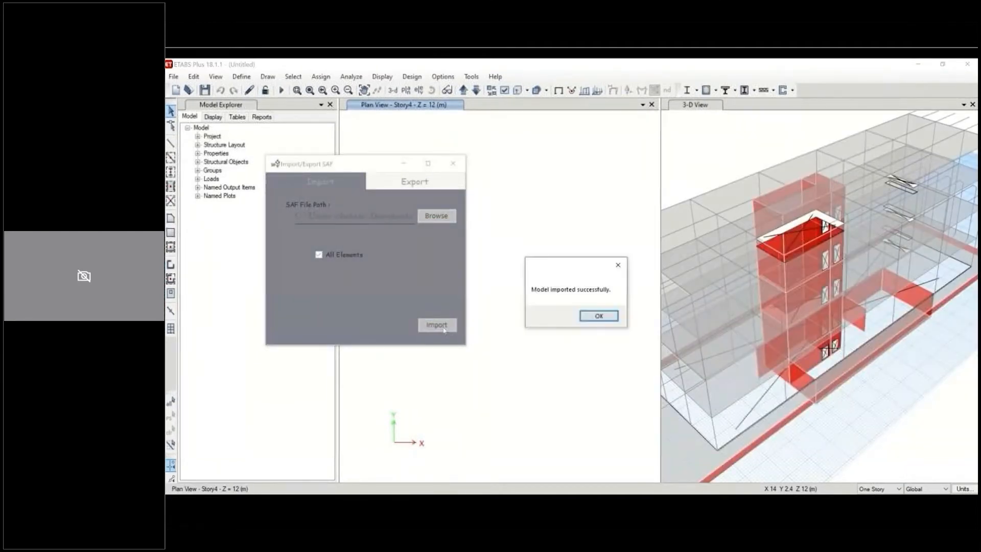
left_click(597, 317)
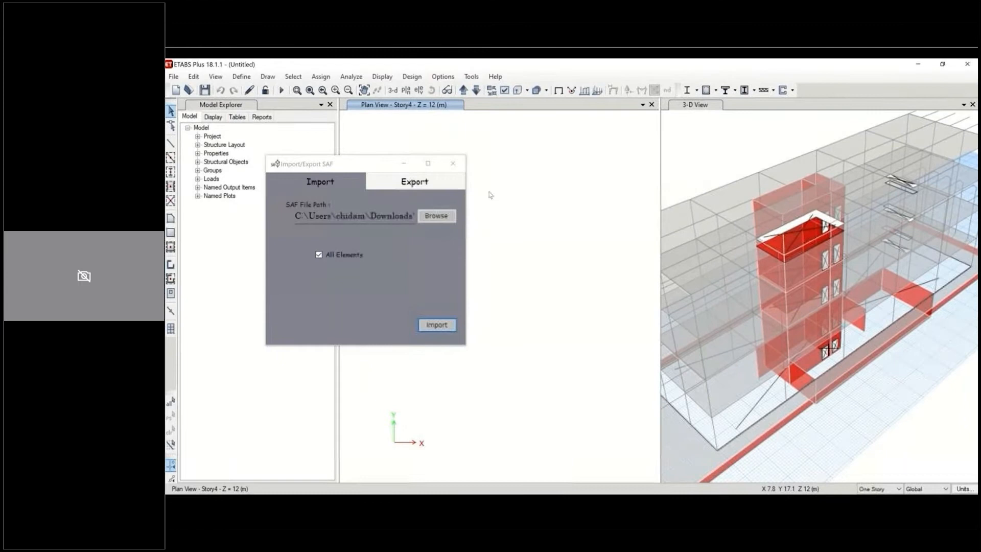
left_click(453, 165)
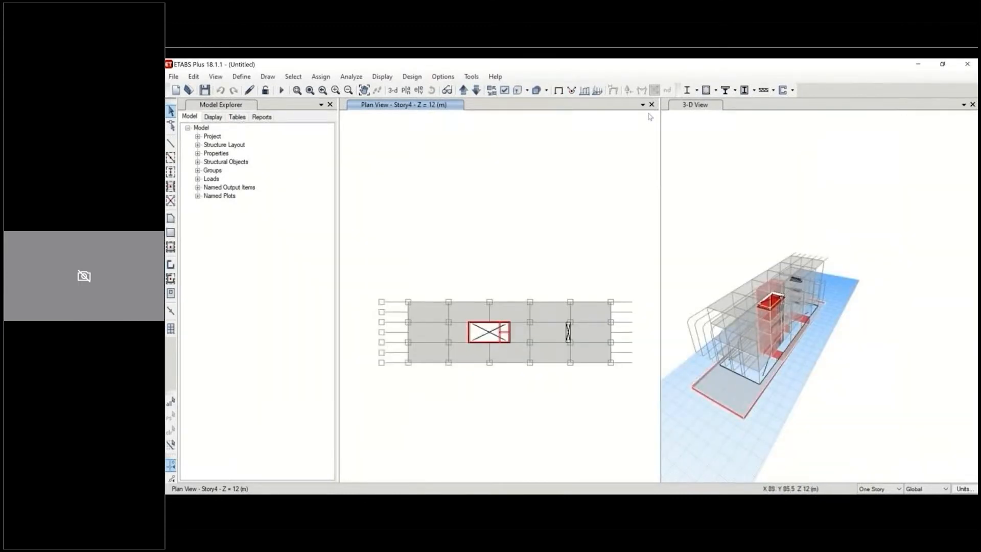
Close the plan view and display the imported building in the 3-D view with its slabs and walls extruded to their thickness.
left_click(652, 104)
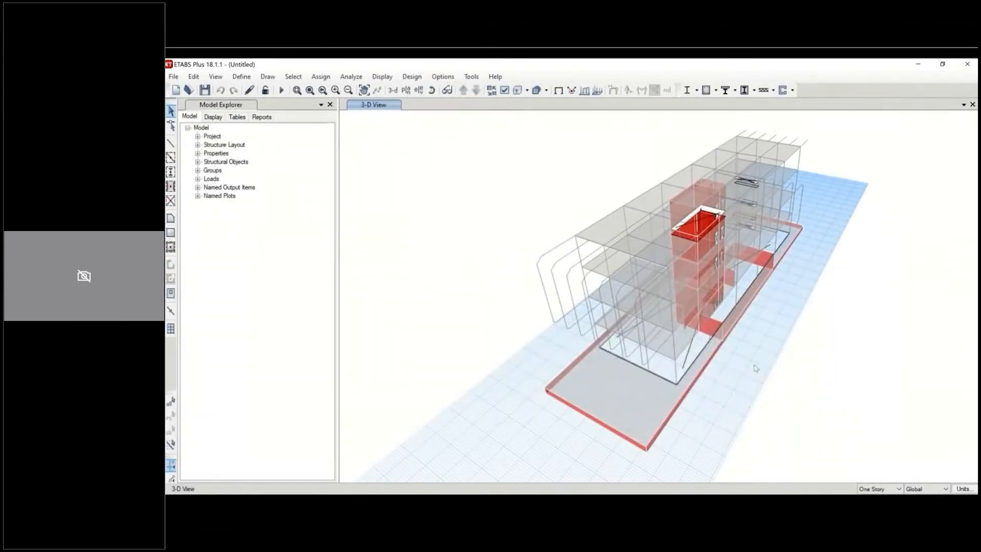
middle_click_drag(754, 364, 724, 353, "shift")
left_click_drag(724, 352, 716, 350, "shift")
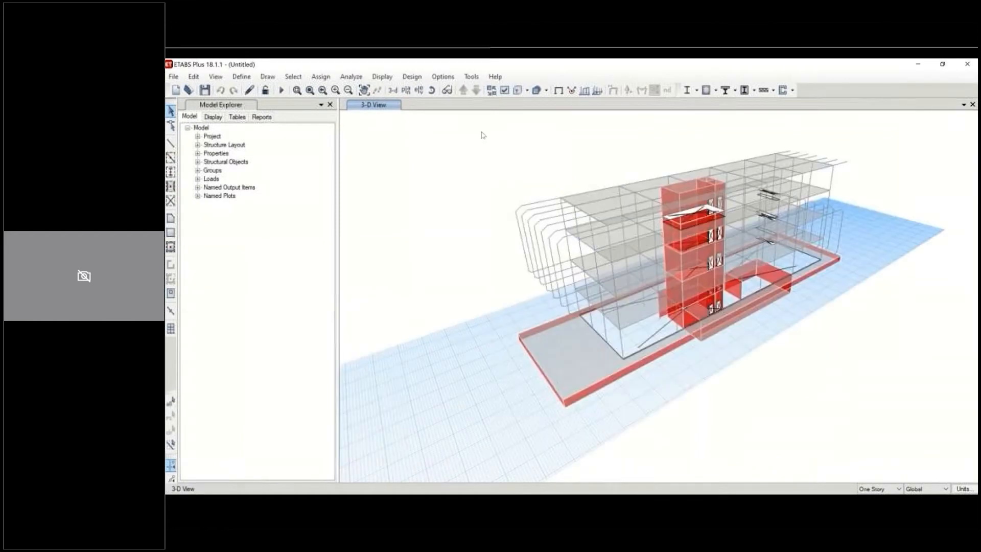
left_click(517, 90)
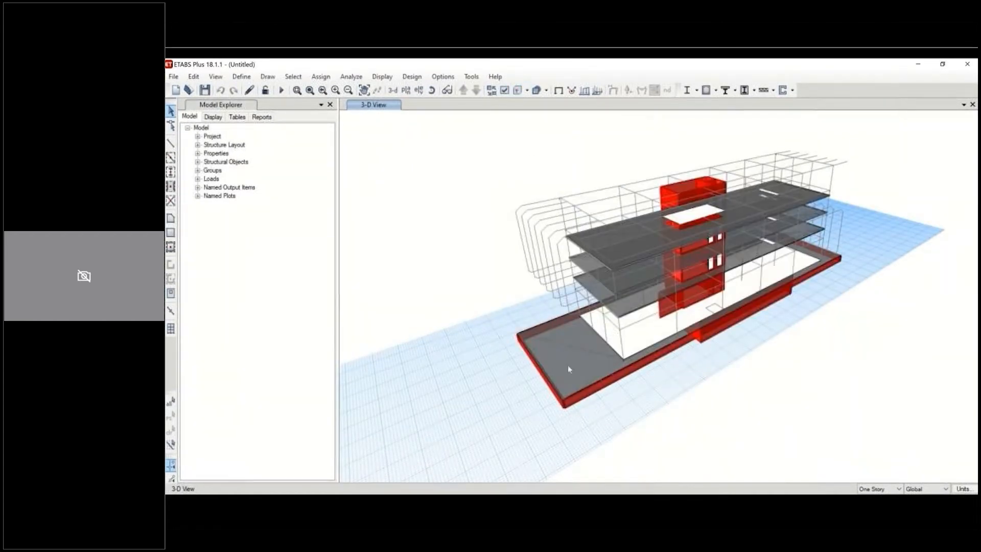
Inspect the assignments, loads and geometry of the large base slab.
right_click(571, 364)
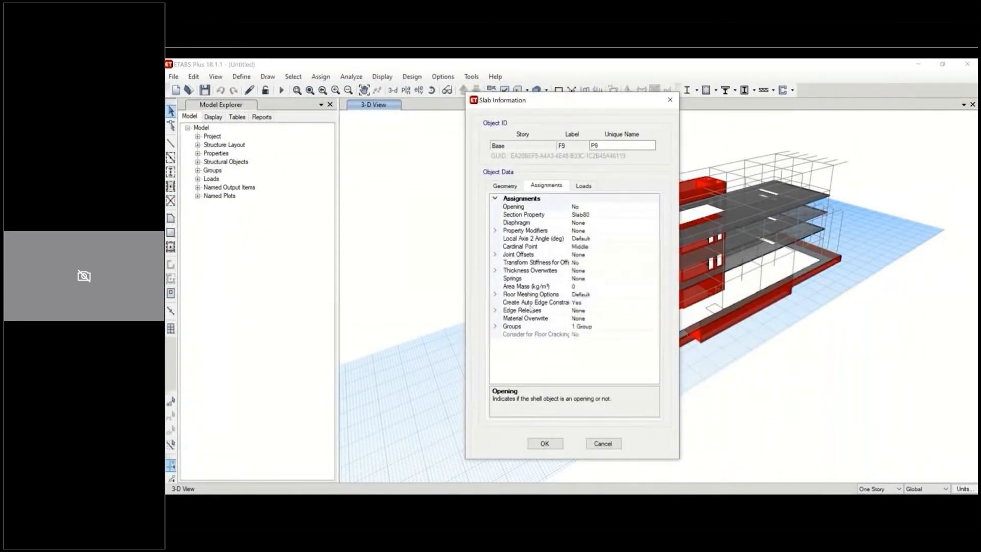
left_click(584, 187)
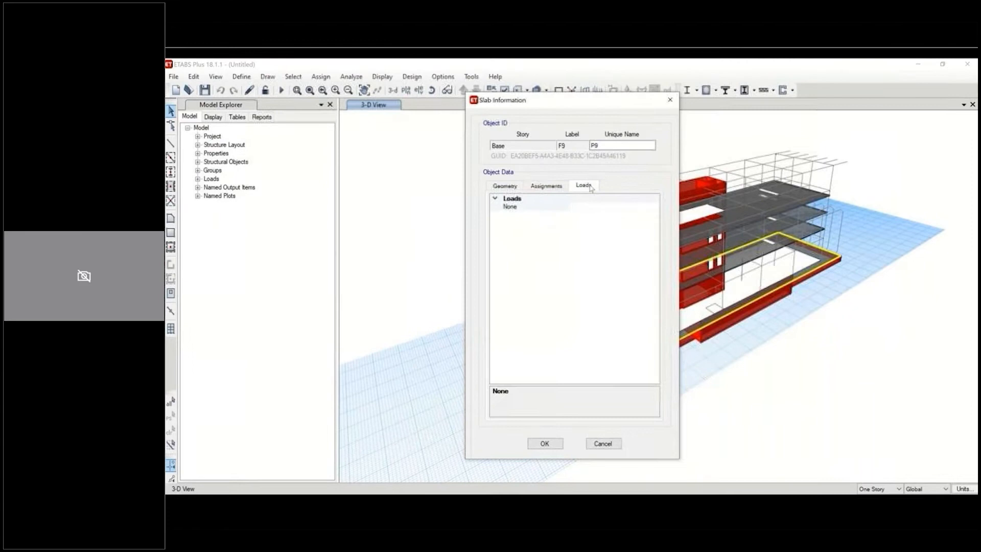
left_click(505, 187)
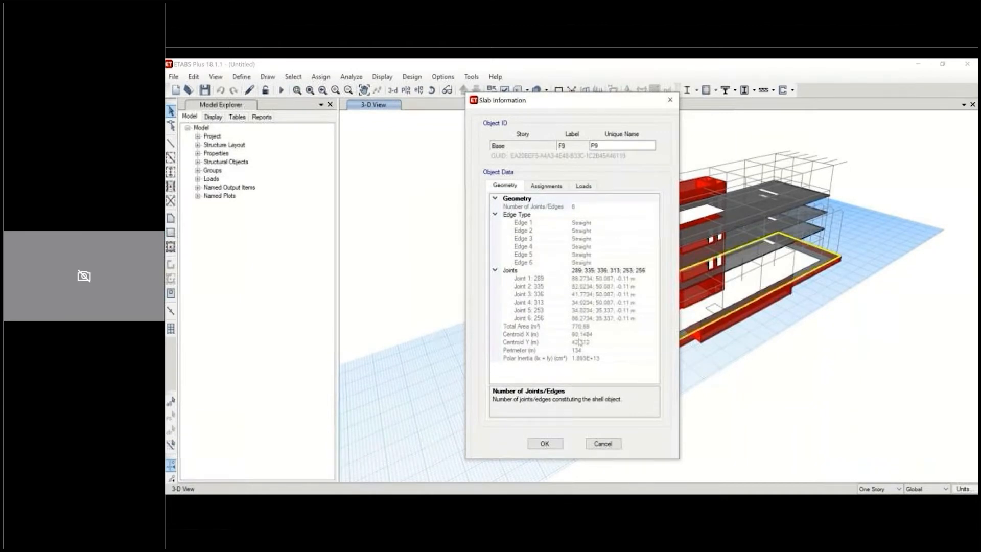
left_click(544, 442)
left_click(351, 77)
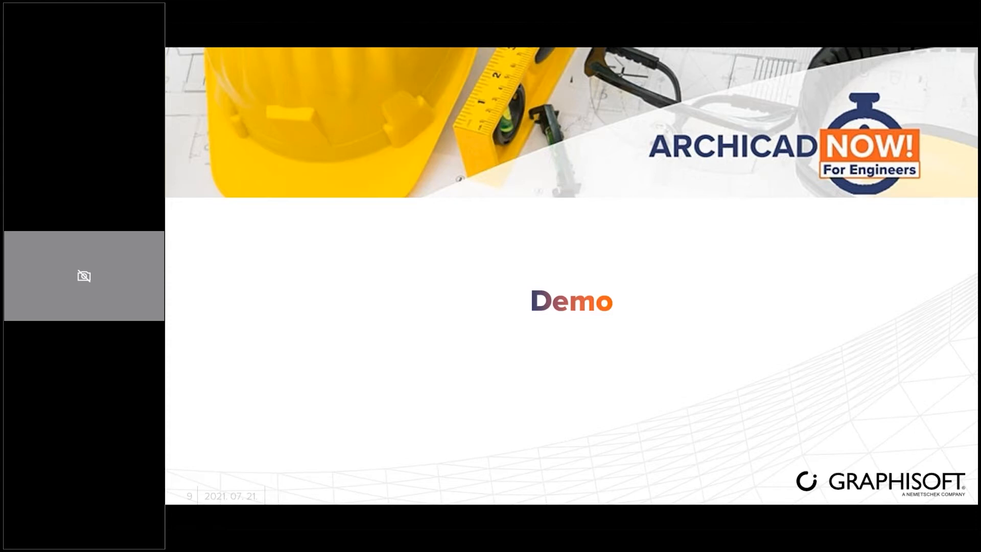
Switch to the Archicad project Str Model using AC model and examine the whole structural building in 3D.
key("alt+Tab")
key("alt+Tab")
key("alt+Tab")
key("alt+Tab")
key("alt+Tab")
key("alt+Tab")
key("alt+Tab")
key("alt+Tab")
key("alt+Tab")
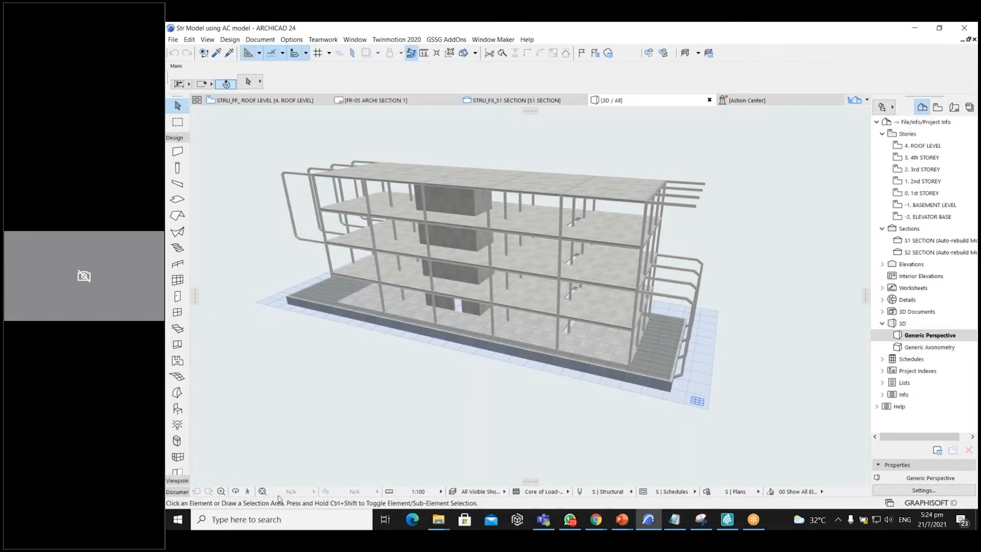
left_click(235, 491)
left_click_drag(393, 305, 332, 312)
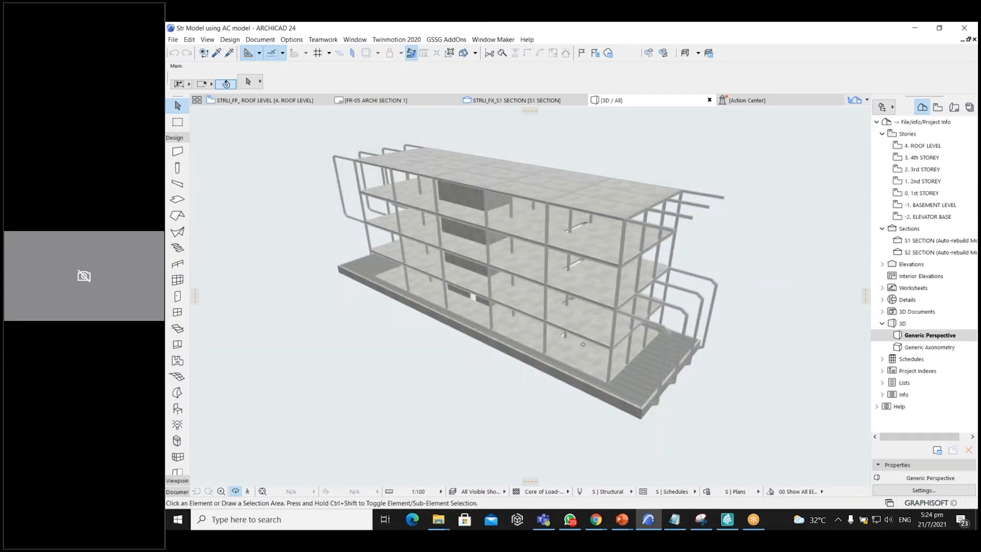
scroll(668, 303, "up", 2)
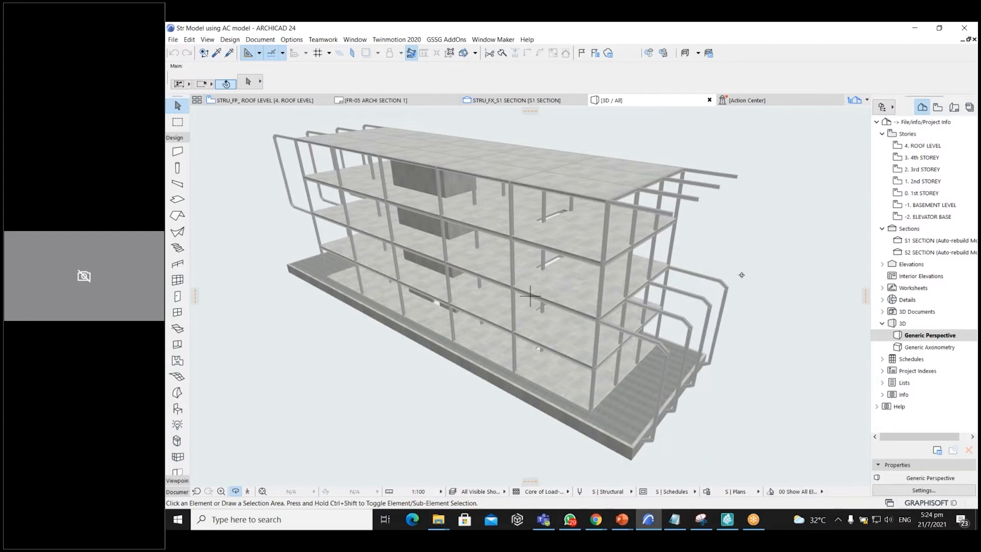
mouse_move(741, 275)
left_mouse_down()
mouse_move(702, 272)
mouse_move(736, 256)
mouse_move(744, 263)
left_mouse_up()
left_click_drag(481, 291, 478, 327)
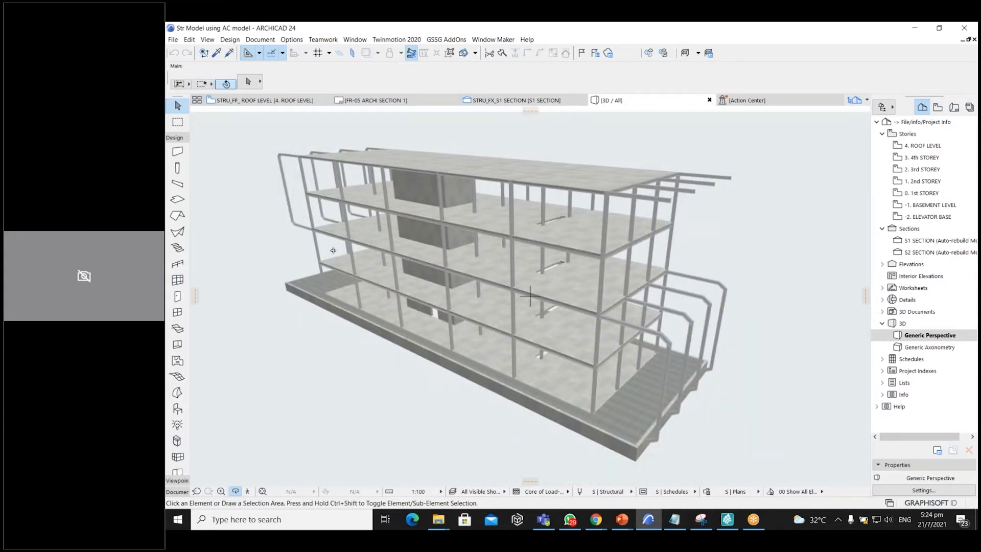
key("Escape")
Open the settings of the front facade's 4th storey HEB240 column and review its classification and the structural function options.
mouse_move(512, 216)
left_click(512, 217)
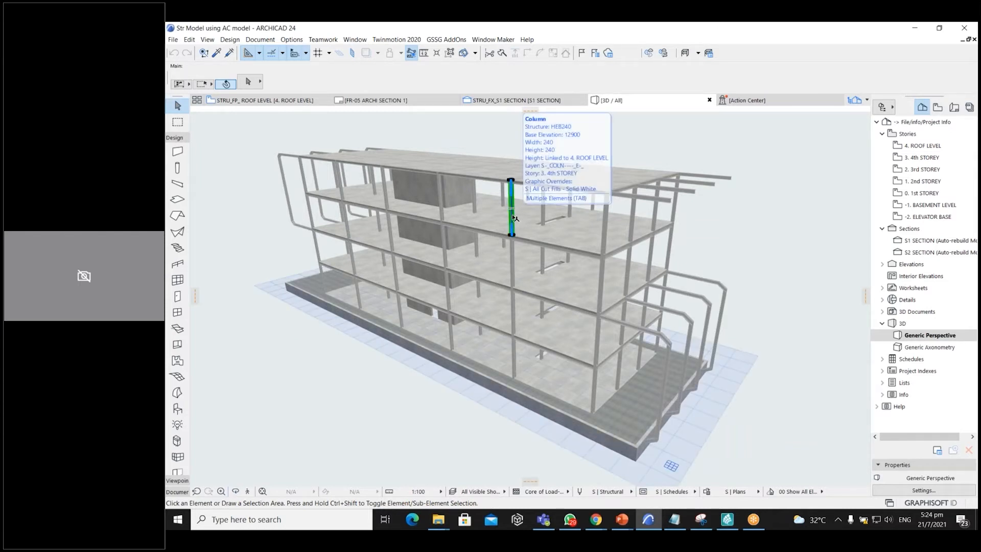
left_click(247, 82)
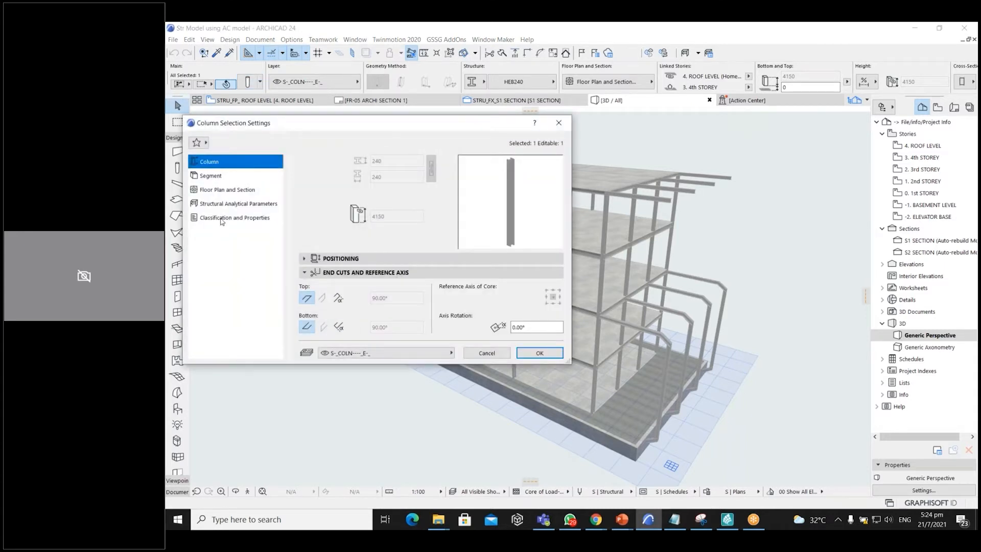
left_click(222, 219)
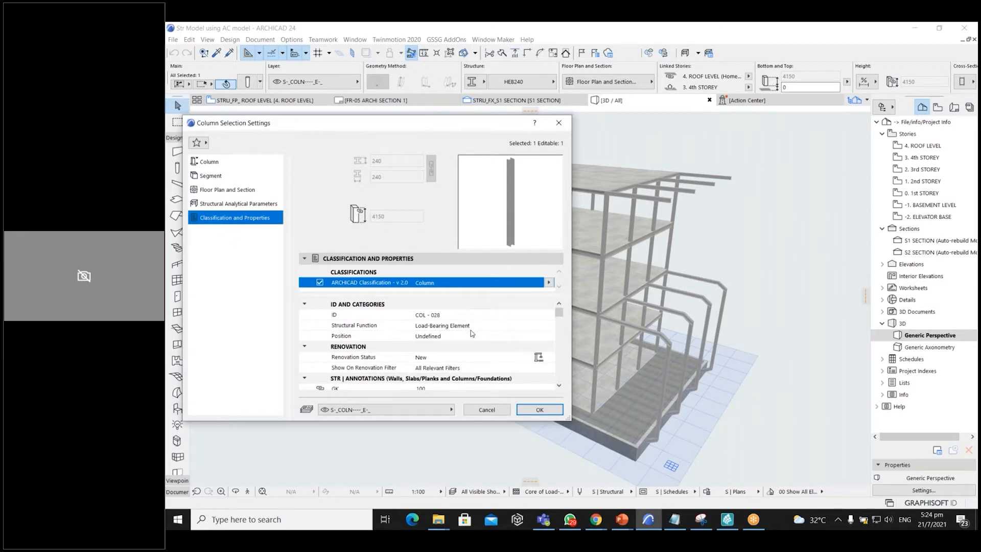
left_click(474, 327)
left_click(550, 326)
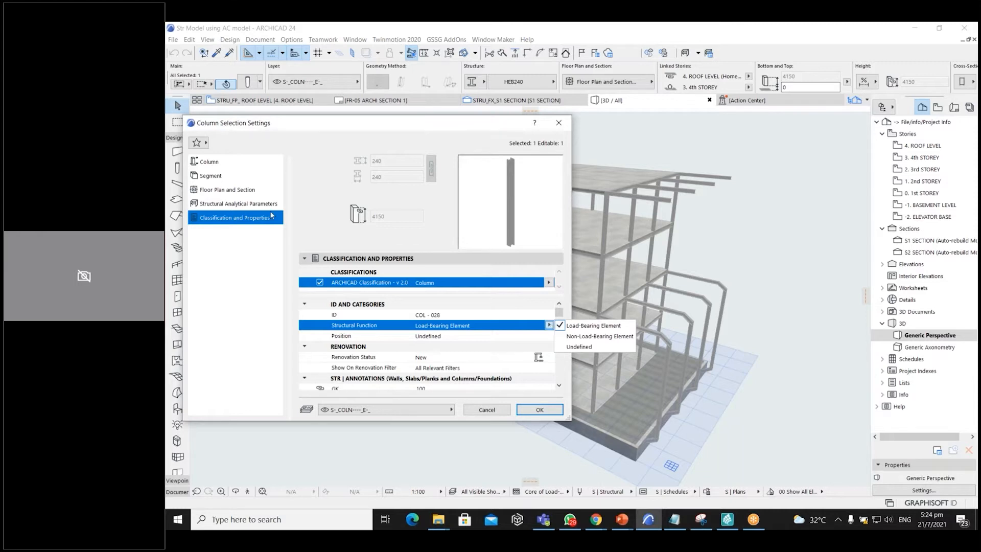
left_click(240, 206)
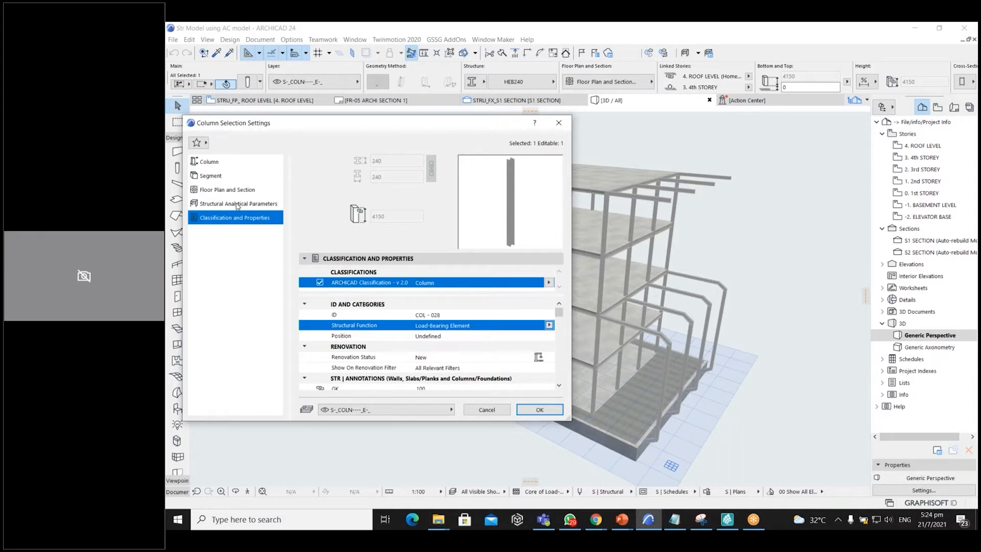
Review the column's structural analytical parameters, including its member type, rule-based modifications and end releases.
left_click(238, 204)
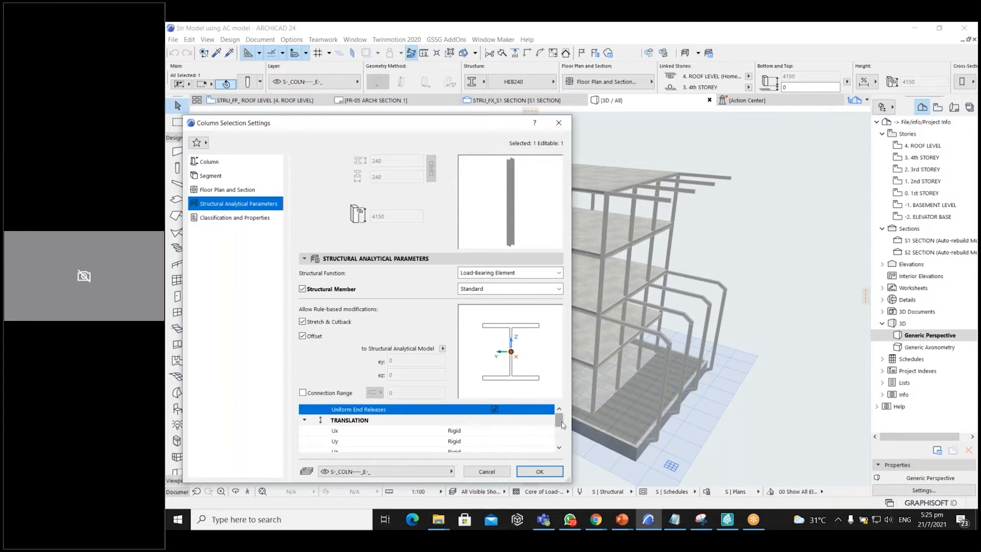
scroll(563, 423, "down", 1)
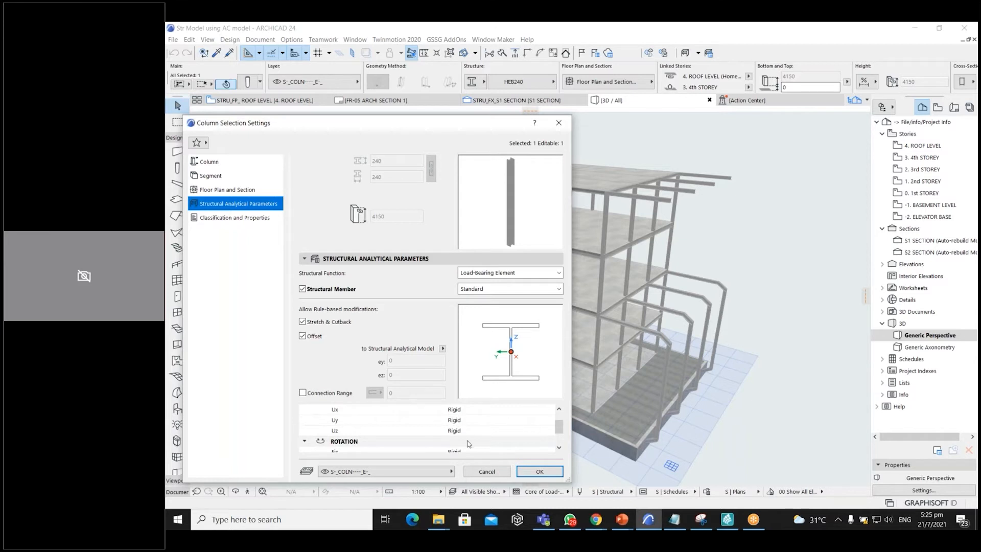
scroll(561, 432, "up", 1)
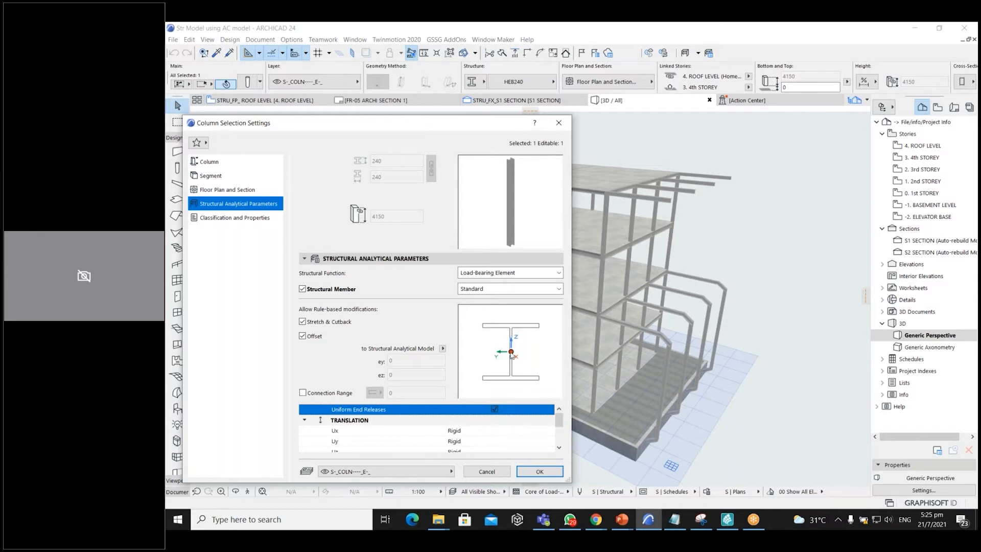
Try disallowing the column's rule-based Offset and Stretch & Cutback and moving its analytical axis to the upper flange's midpoint, and discard the changes.
left_click(303, 338)
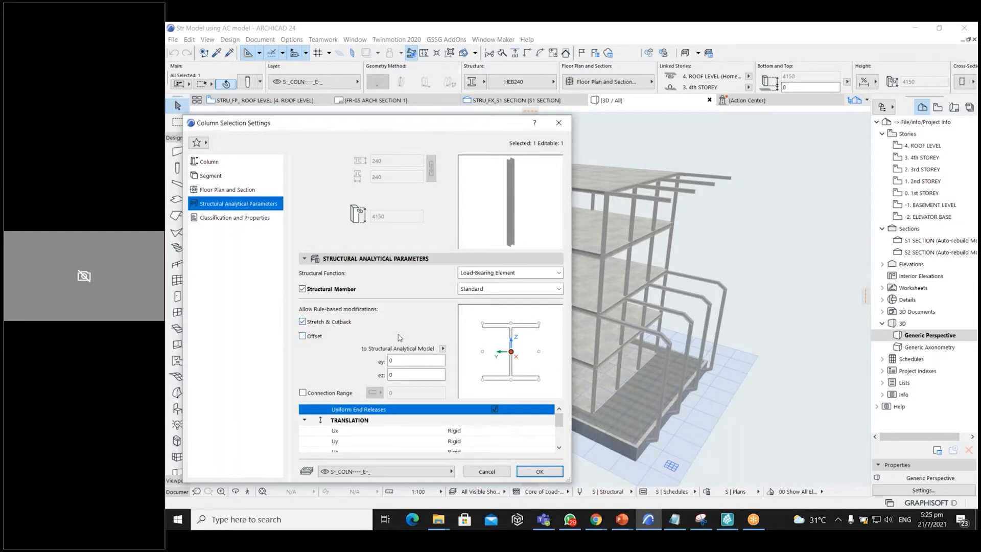
left_click(303, 322)
left_click(511, 324)
left_click(502, 470)
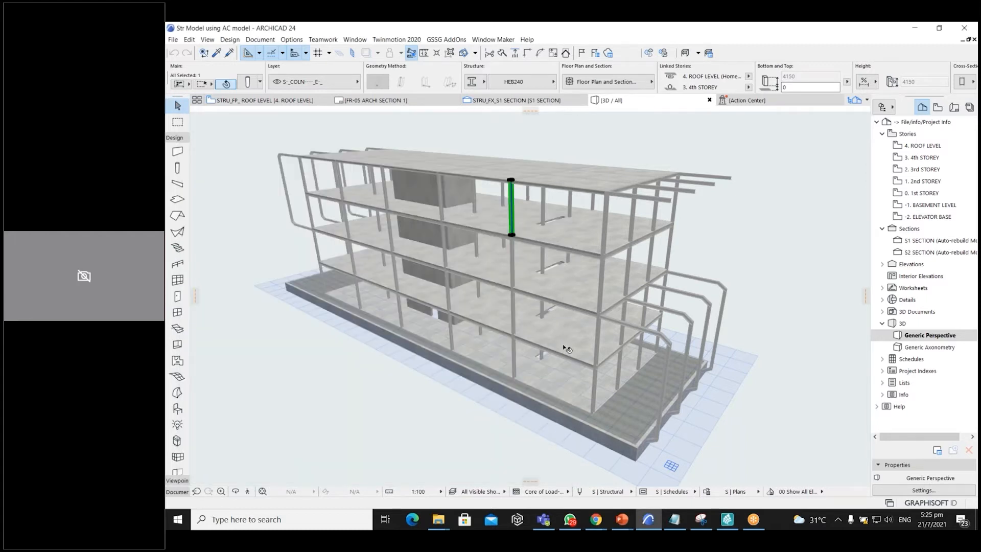
Review the 2nd storey slab's structural analytical parameters and its available structural member types.
left_click(565, 323)
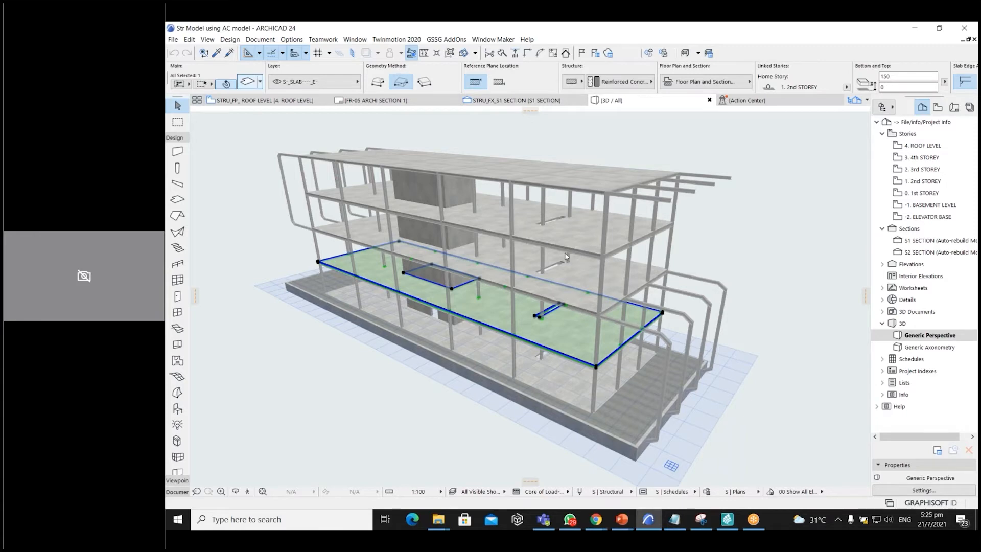
key("ctrl+t")
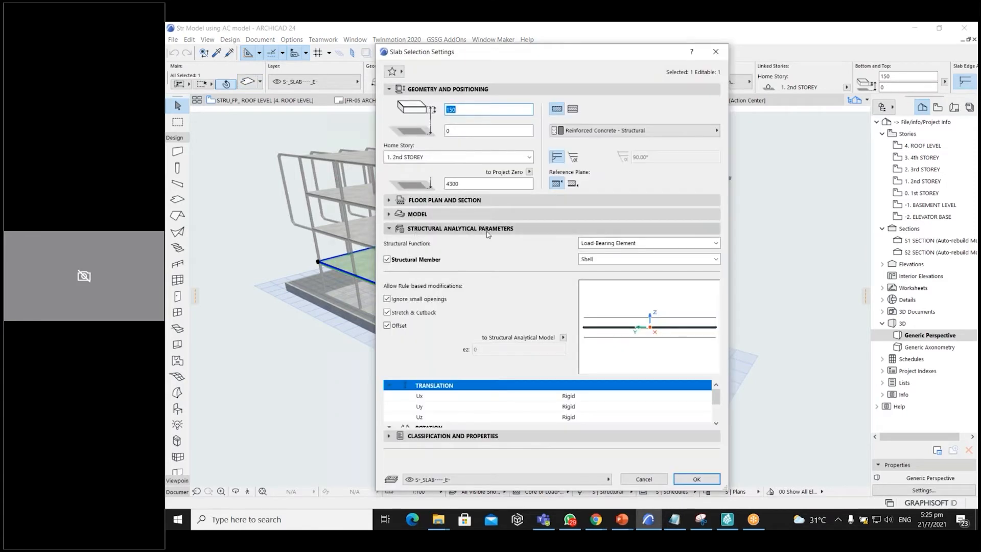
left_click(599, 259)
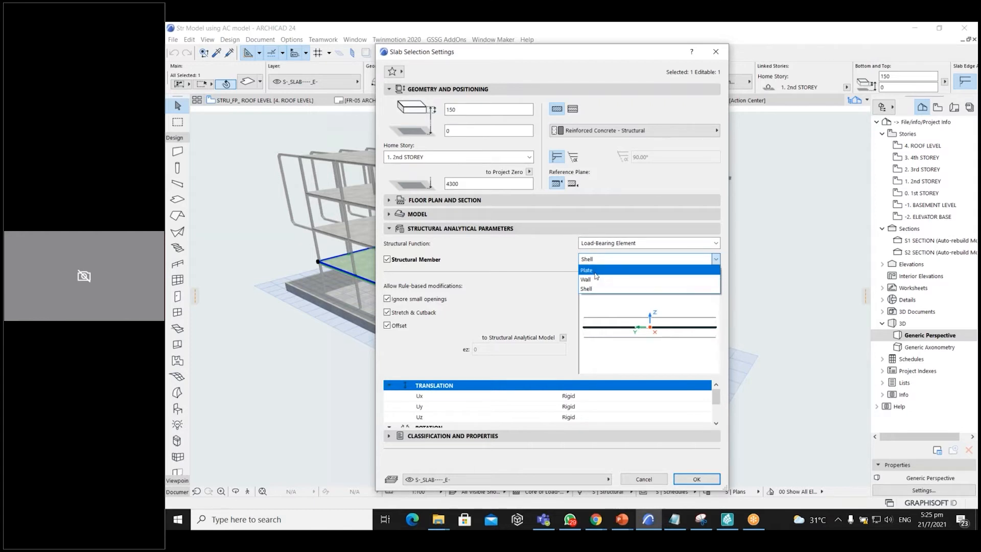
key("Escape")
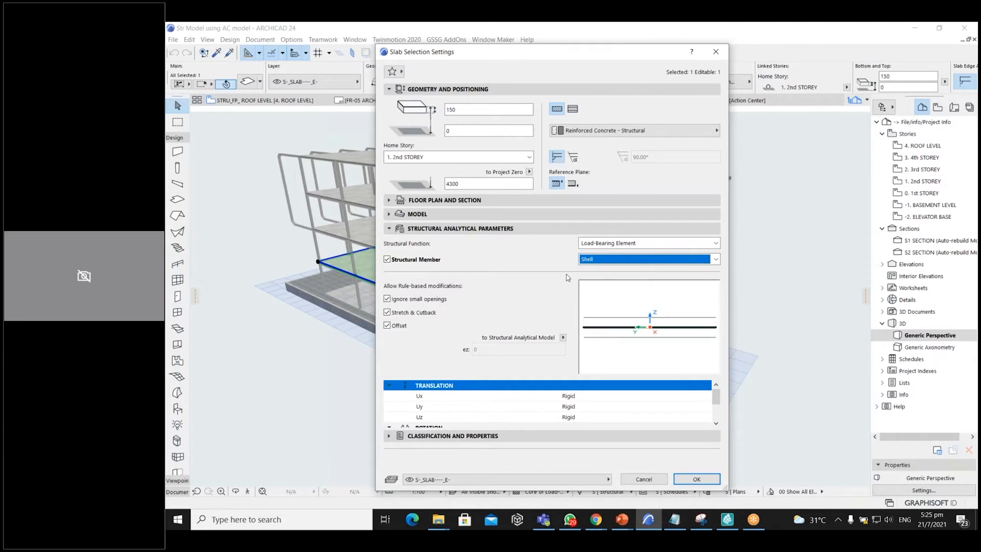
key("Escape")
Try setting the structural member type of the core's four grouped 3rd storey walls to Wall, and discard the change.
left_click(425, 237)
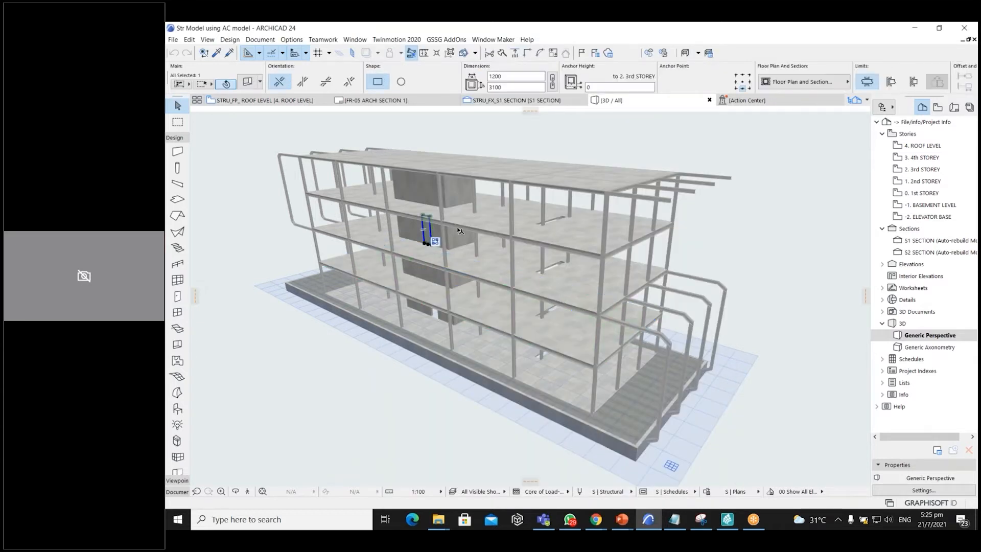
left_click(399, 231)
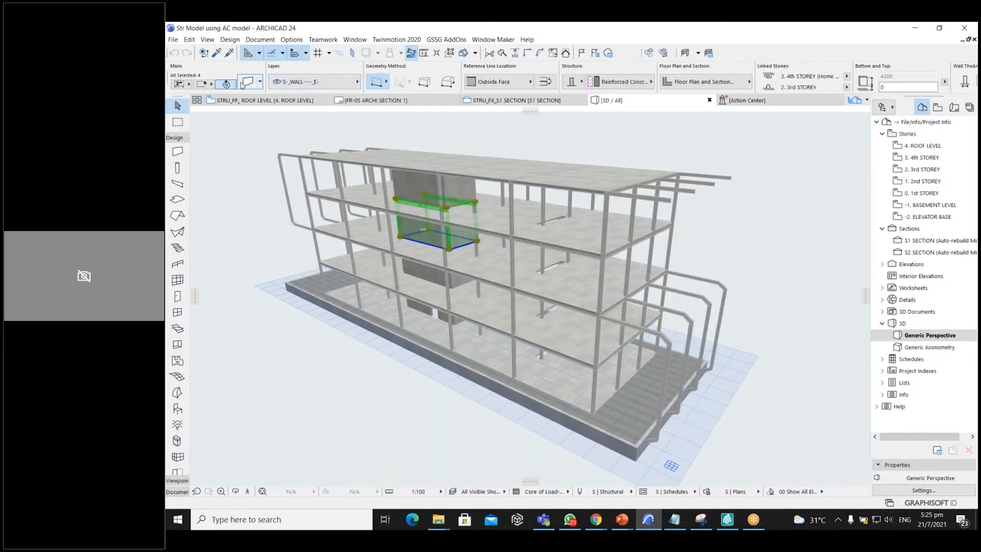
double_click(440, 207)
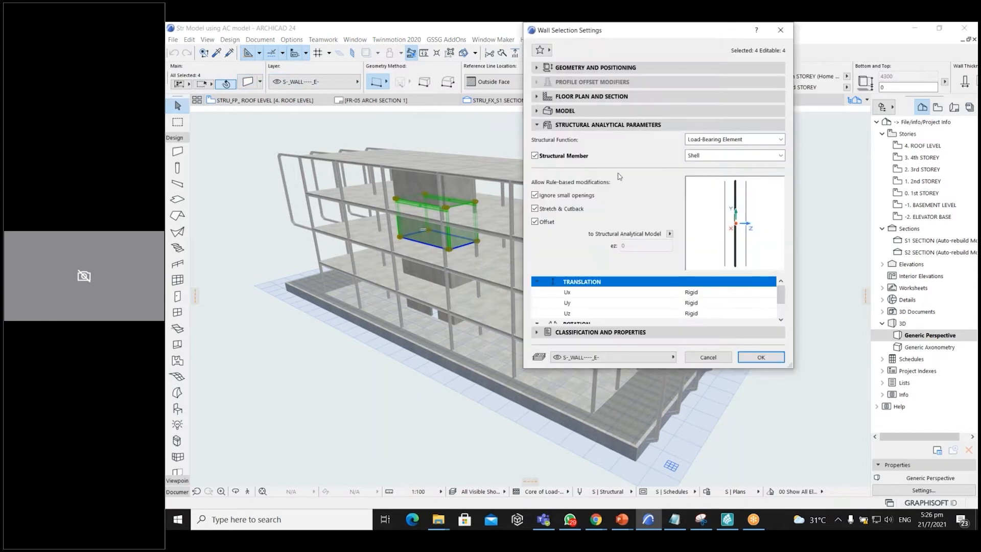
left_click(719, 155)
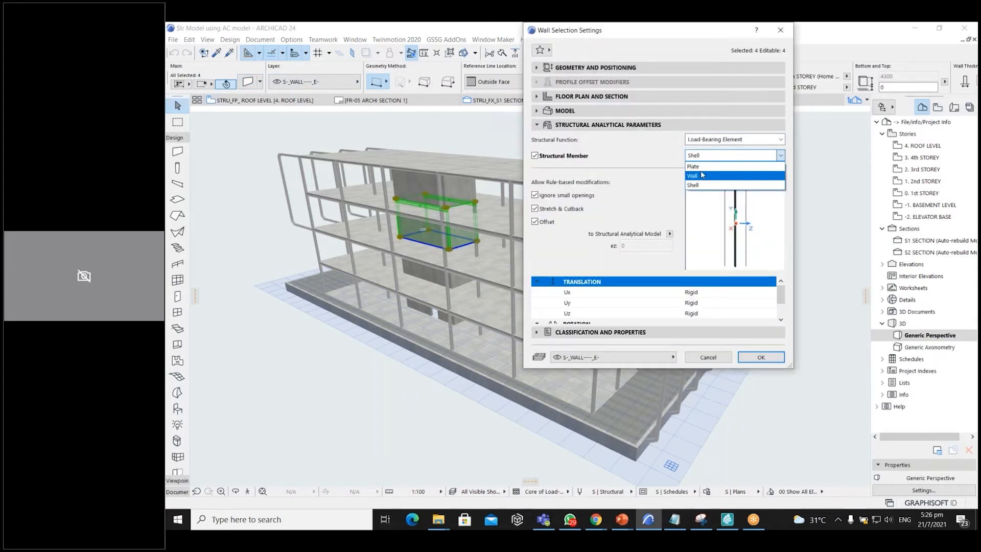
left_click(702, 174)
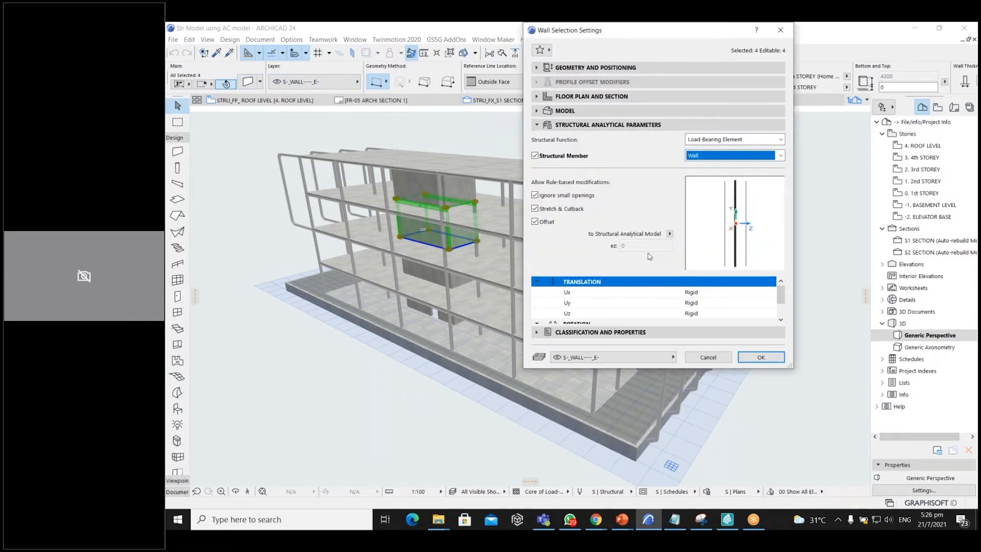
left_click(708, 357)
left_click(237, 322)
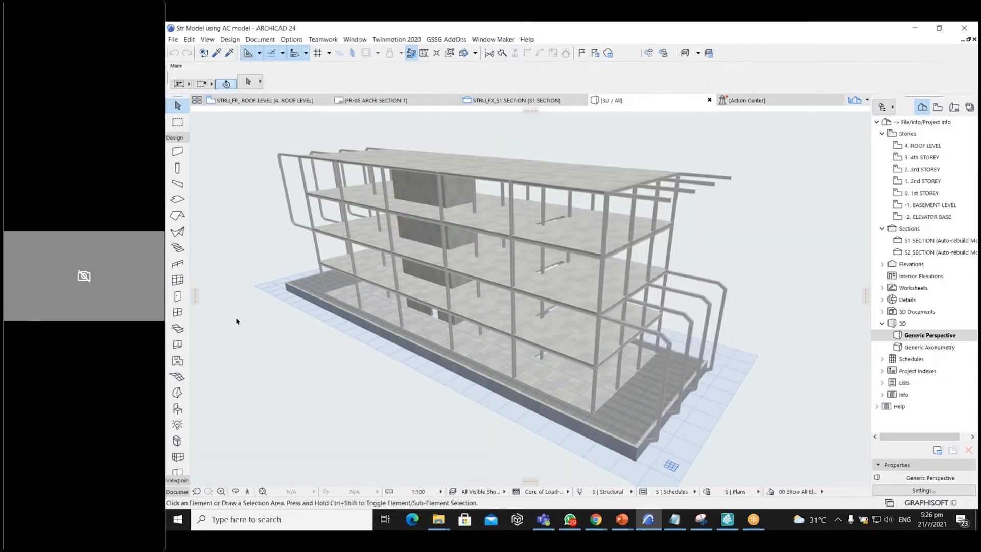
Set the structural member type of all walls in the model to Wall.
left_click(178, 152)
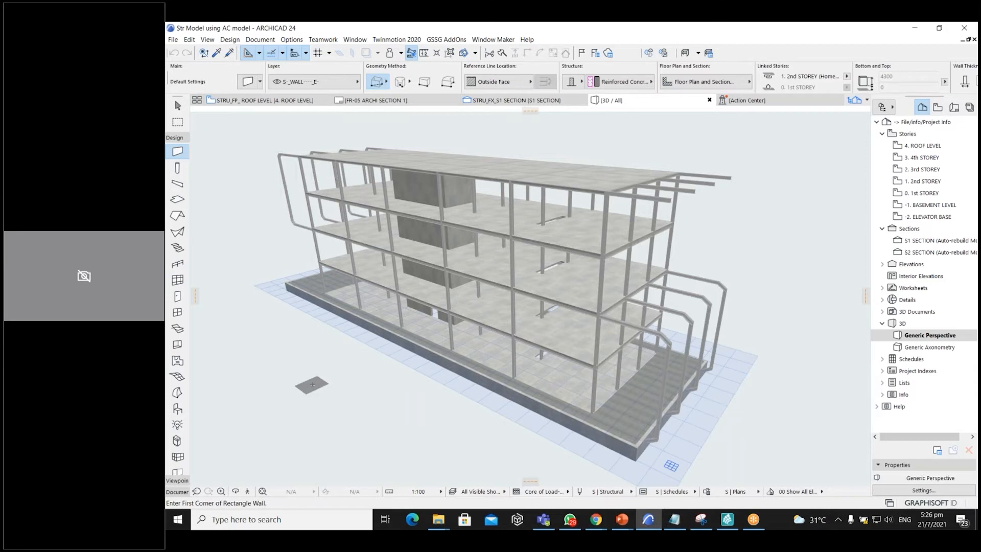
key("ctrl+a")
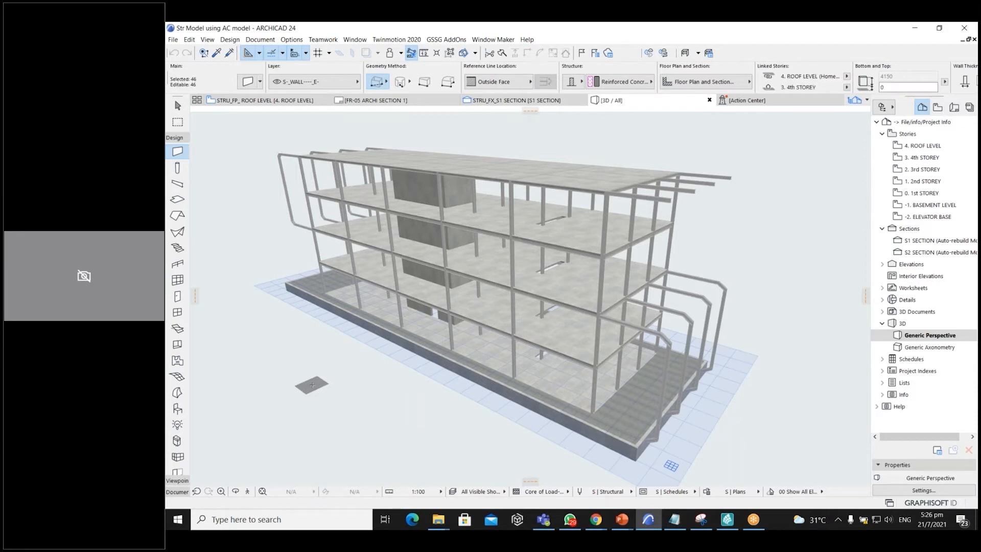
left_click(249, 83)
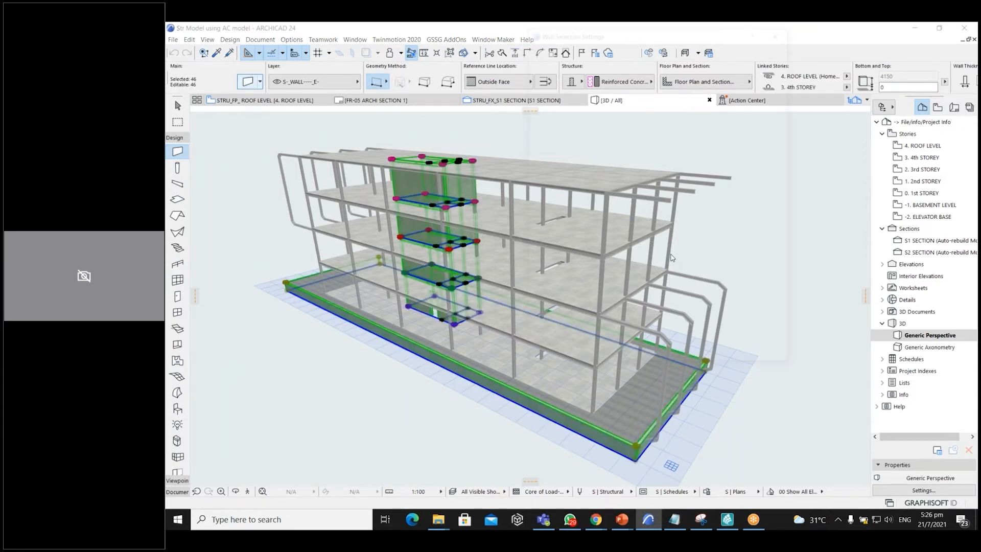
left_click(716, 161)
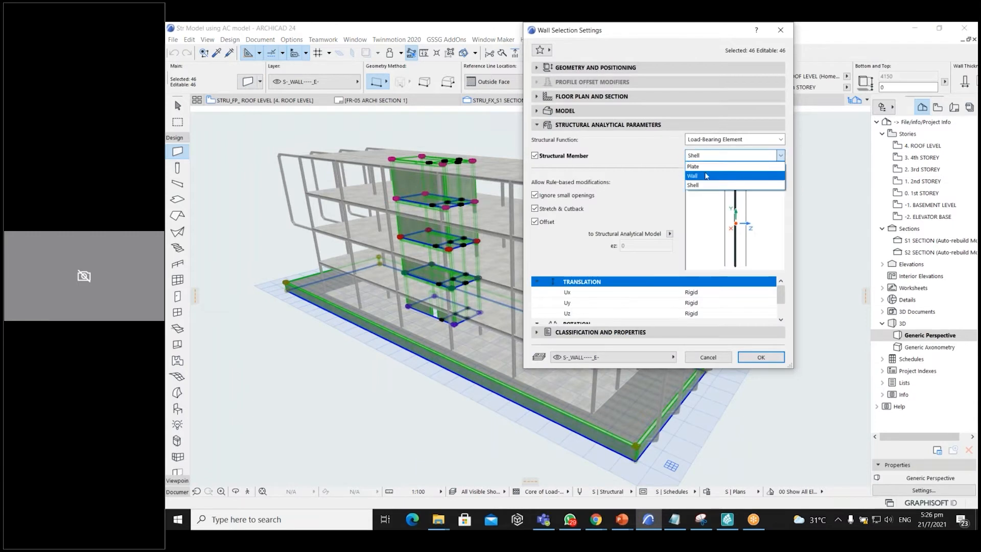
left_click(706, 175)
left_click(761, 357)
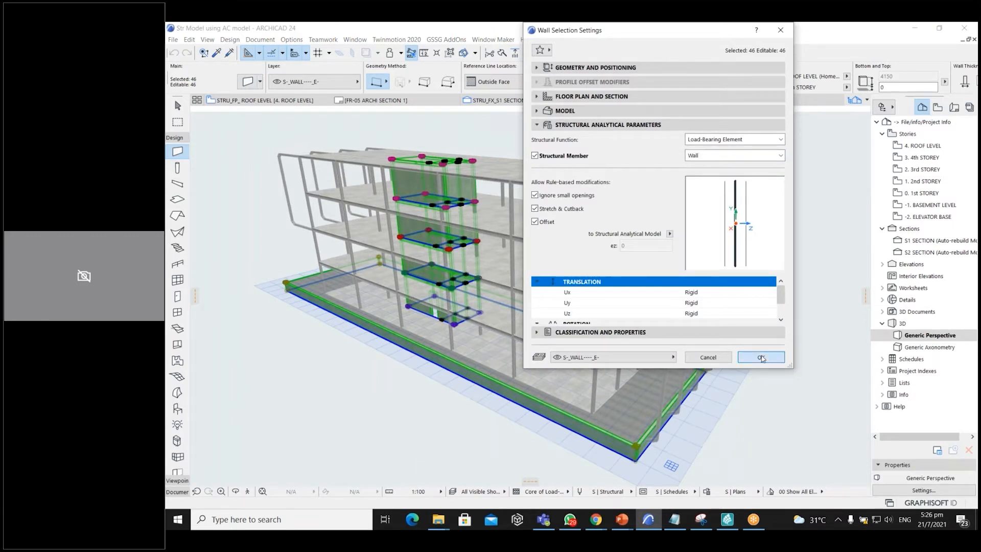
key("Escape")
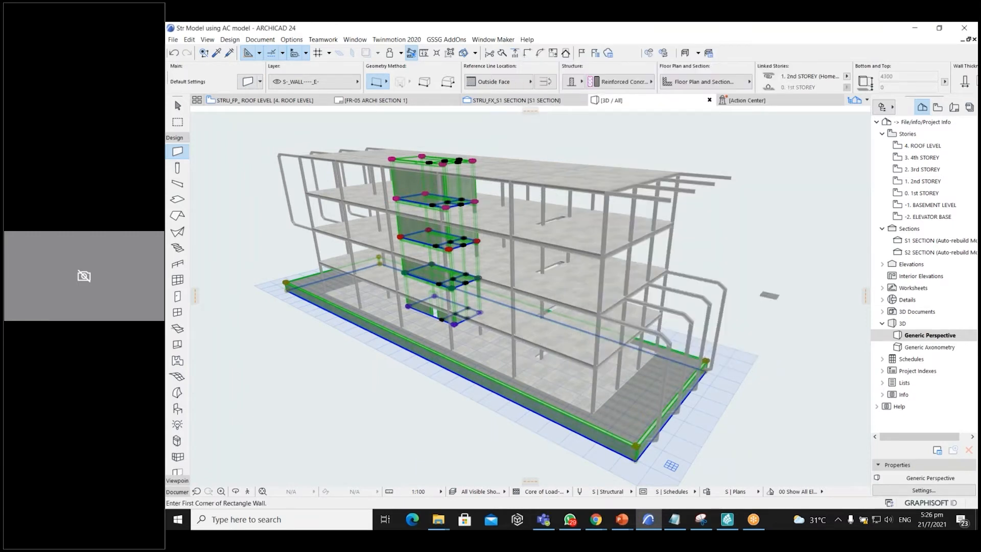
Set the structural member type of all slabs in the model to Plate.
left_click(178, 199)
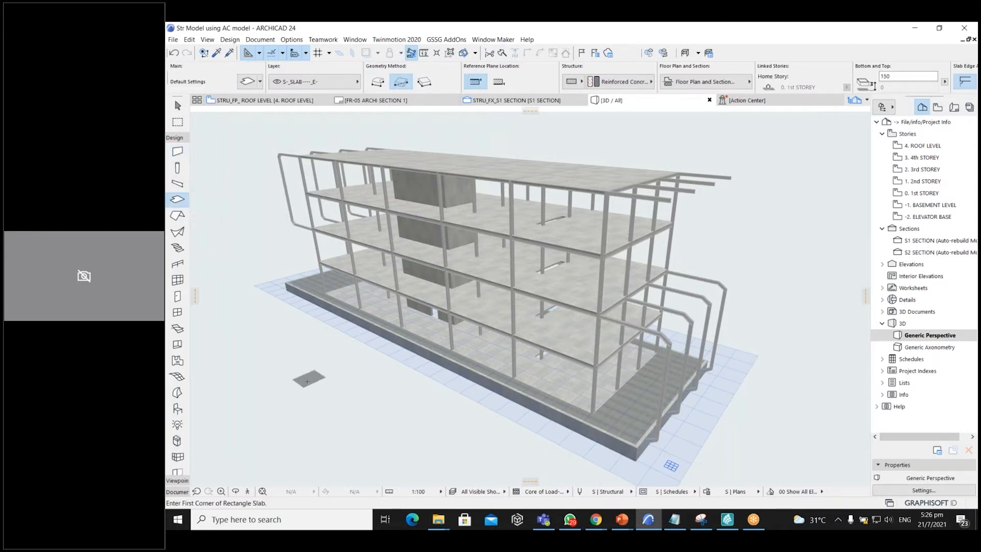
left_click(289, 375)
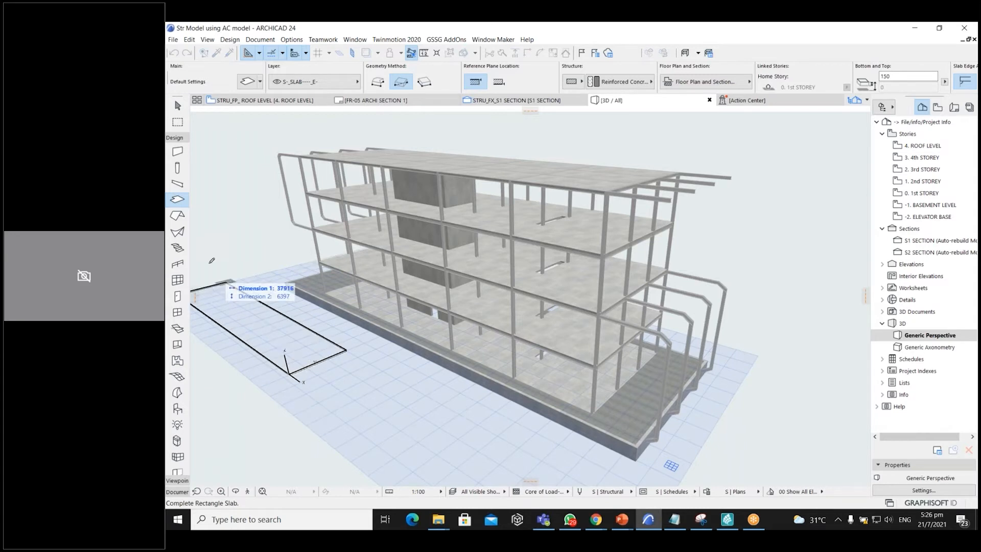
left_click(340, 398)
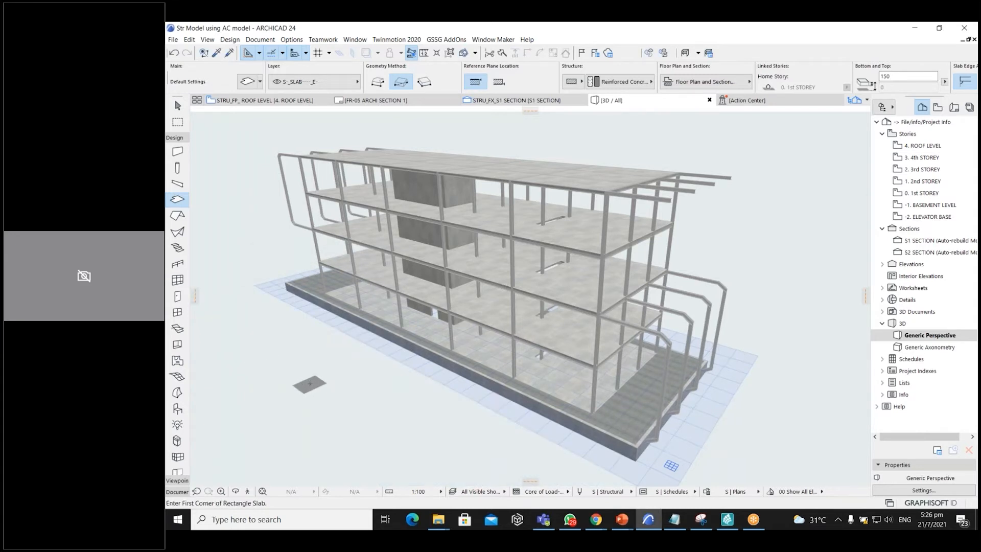
key("ctrl+a")
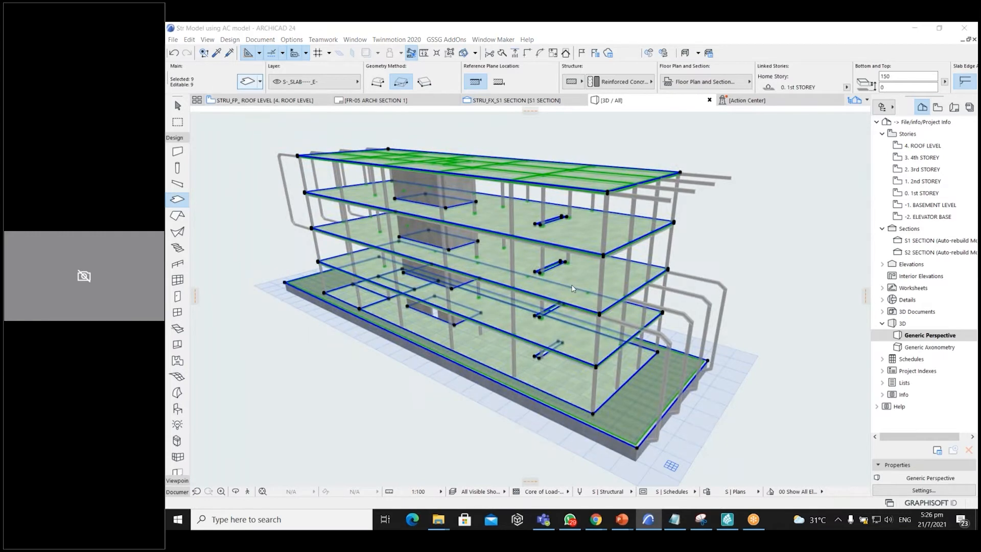
key("ctrl+t")
left_click(598, 259)
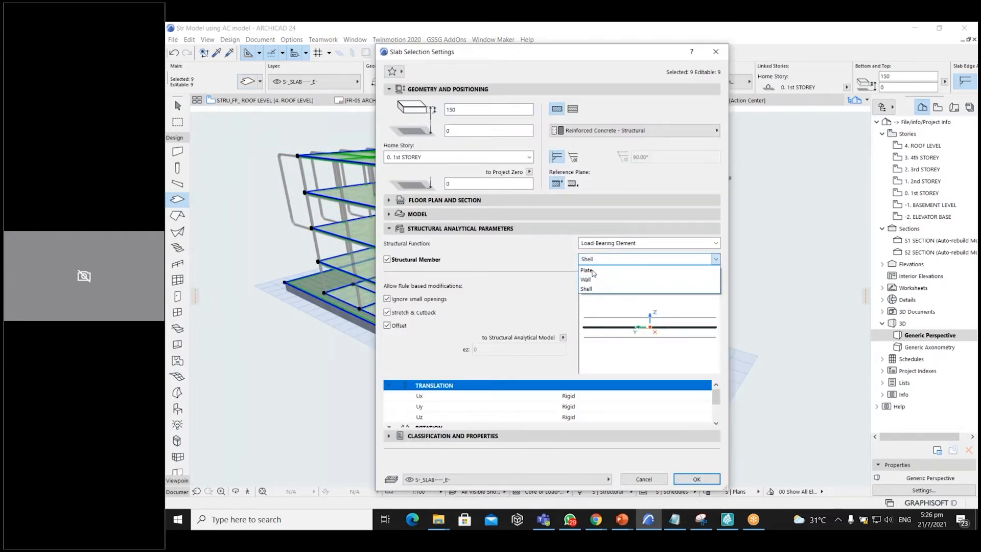
left_click(592, 271)
left_click(703, 480)
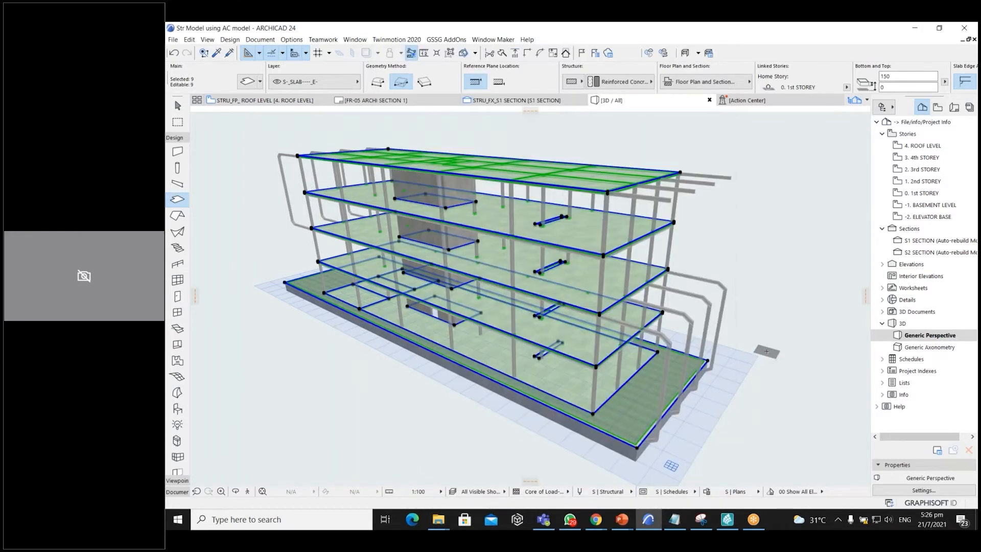
key("Escape")
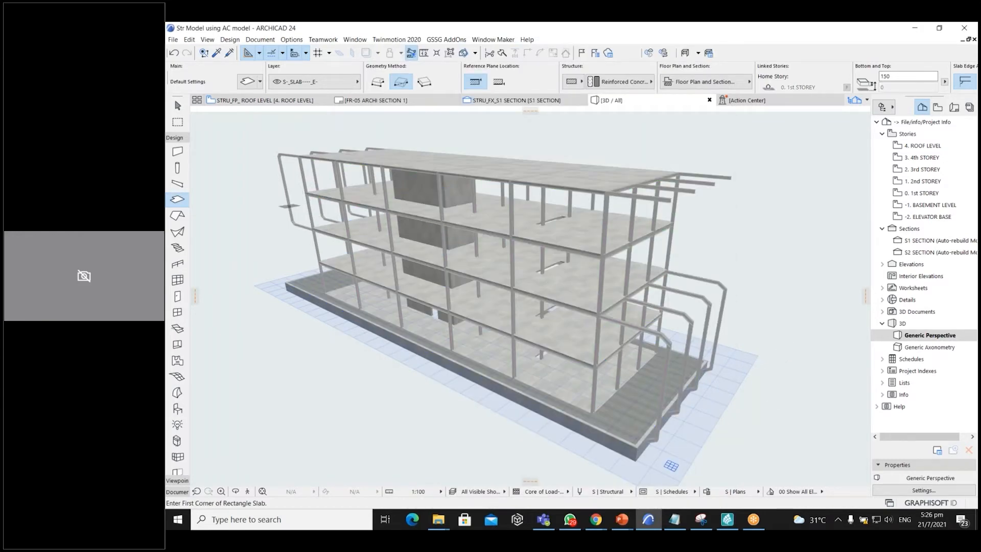
Open the IFC Project Manager and browse its storey structure, collapsing the 4th storey's IfcBeam group.
left_click(173, 39)
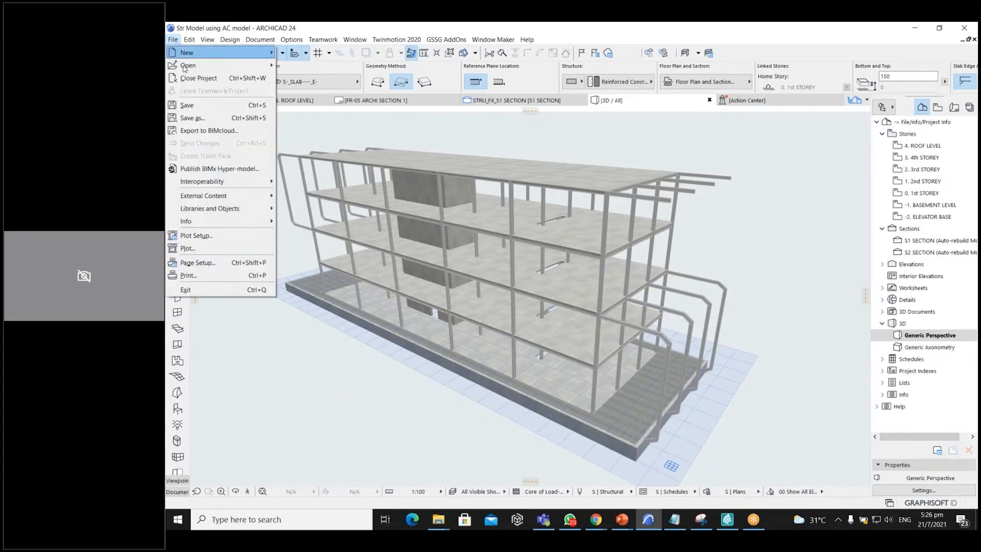
mouse_move(219, 181)
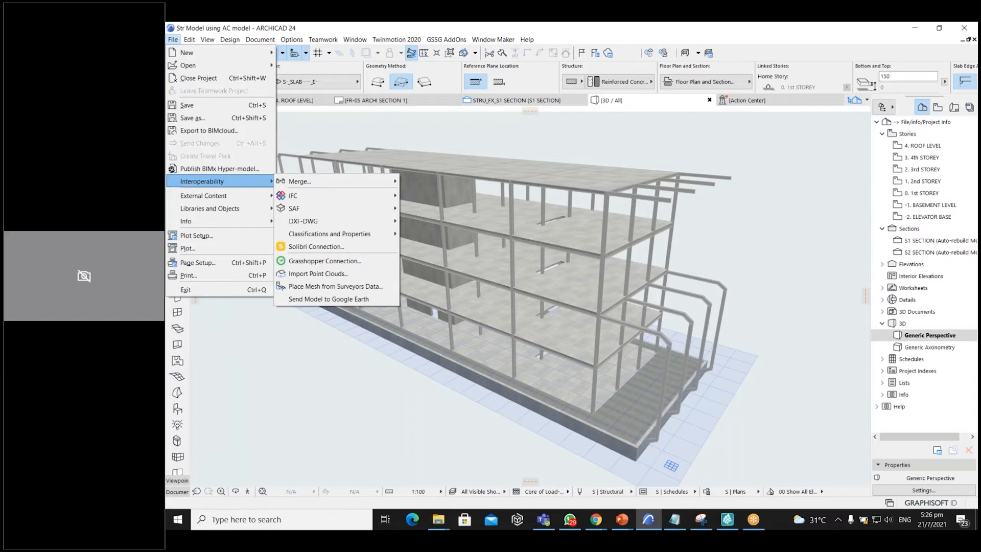
mouse_move(318, 209)
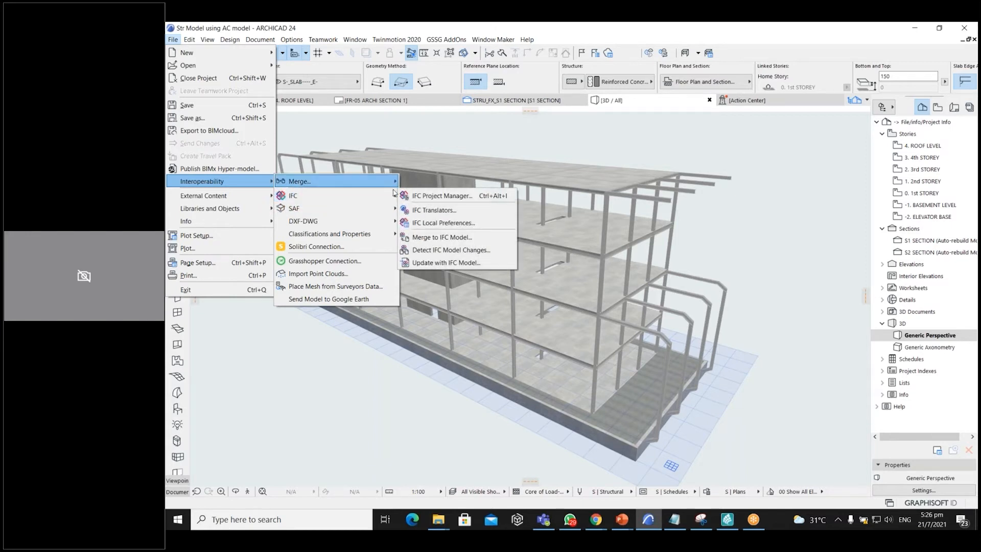
left_click(440, 197)
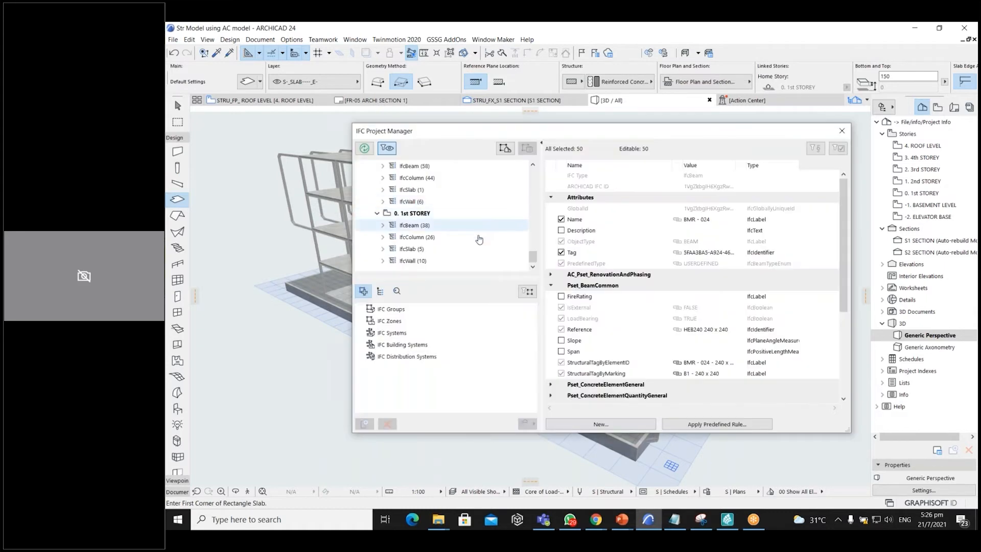
left_click_drag(534, 262, 539, 168)
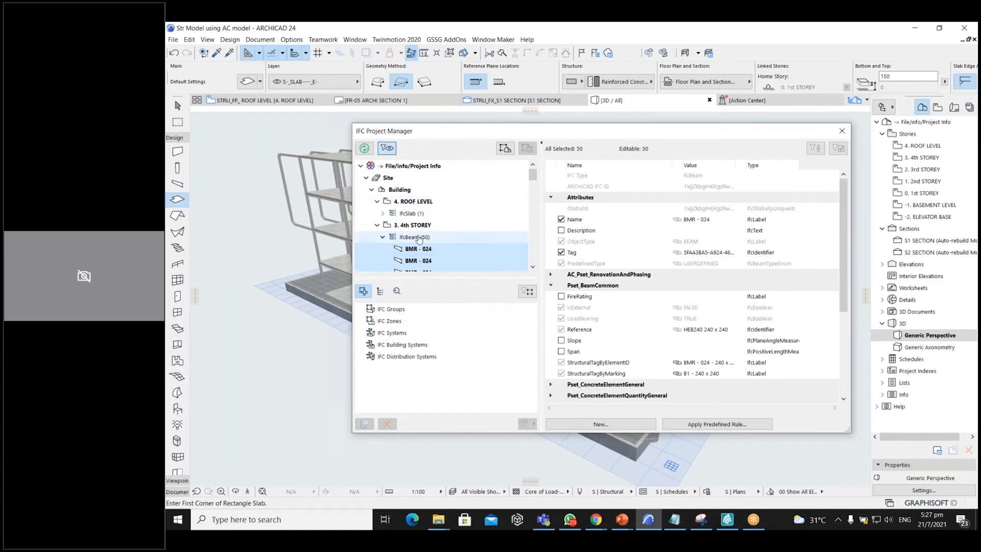
left_click(383, 237)
scroll(388, 230, "down", 1)
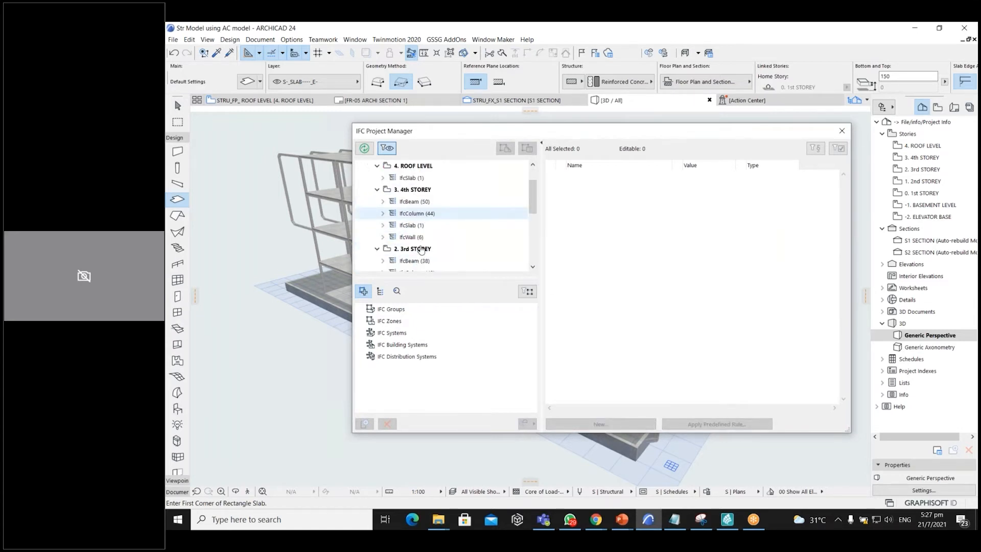
Locate the 4th storey slab SLA - 013 in the 3D model from the IFC Project Manager and review its IFC attributes.
left_click(383, 225)
left_click(414, 238)
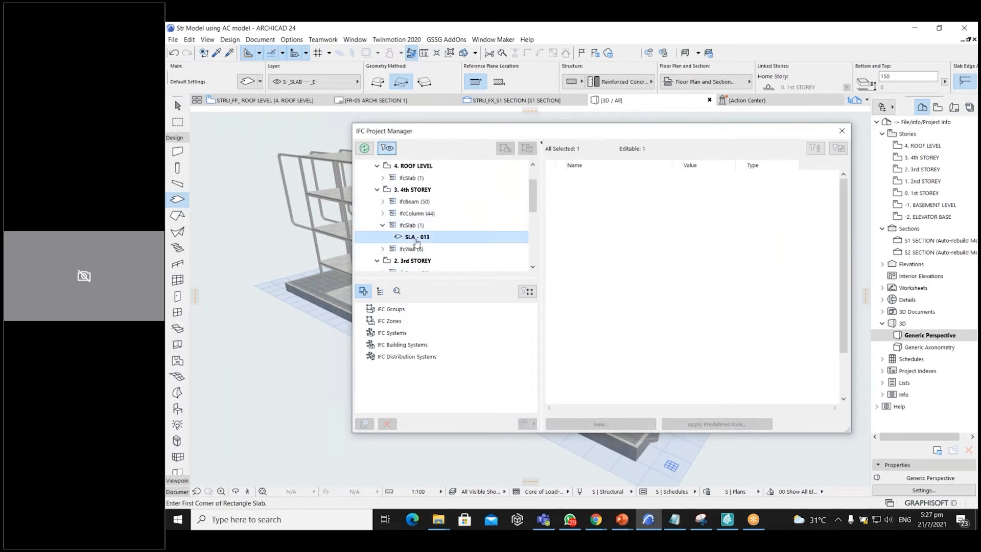
left_click(505, 148)
left_click_drag(573, 134, 577, 156)
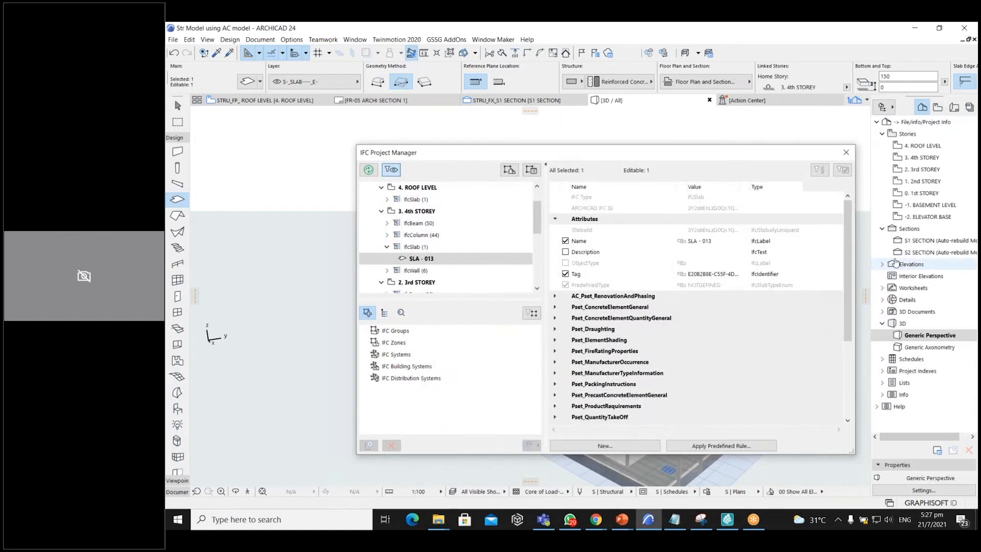
left_click_drag(848, 269, 844, 250)
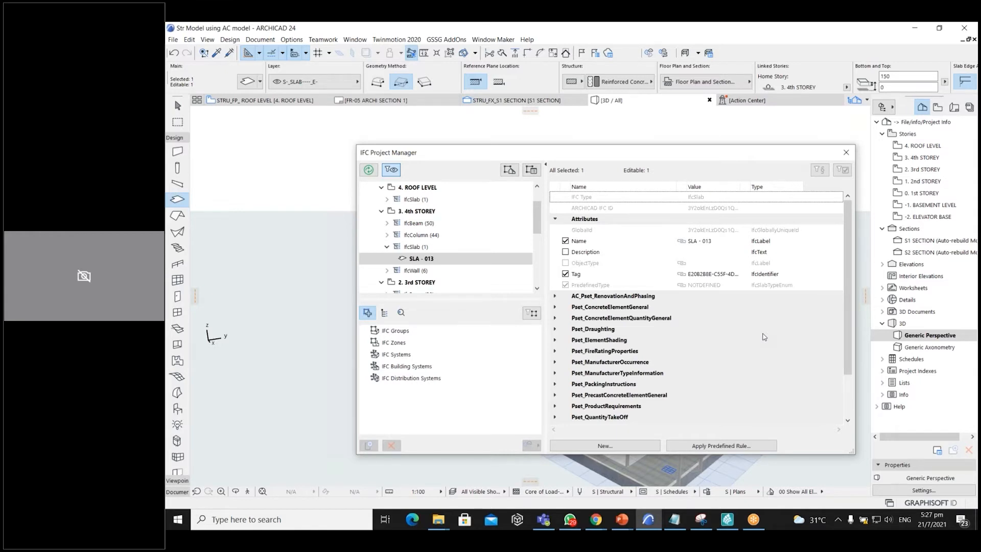
left_click(846, 153)
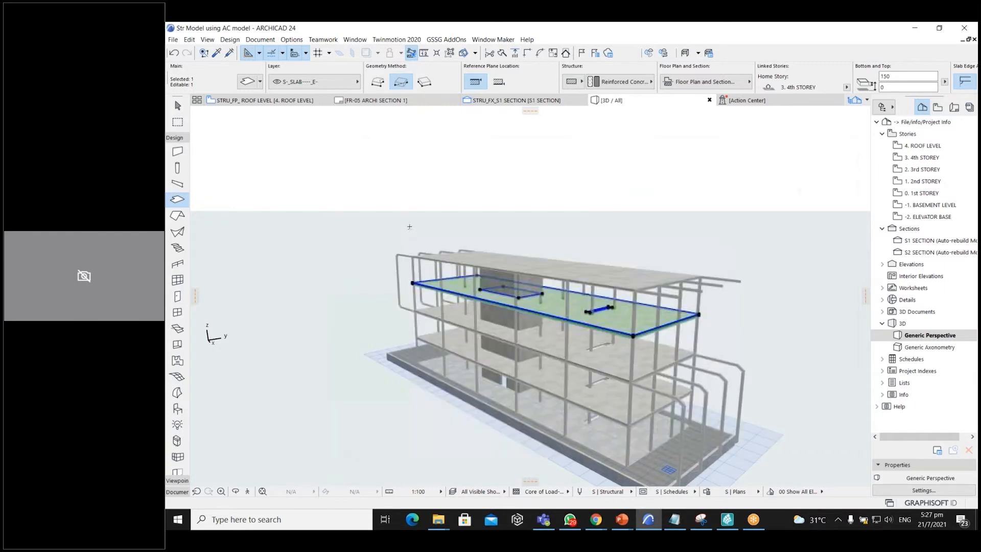
key("Escape")
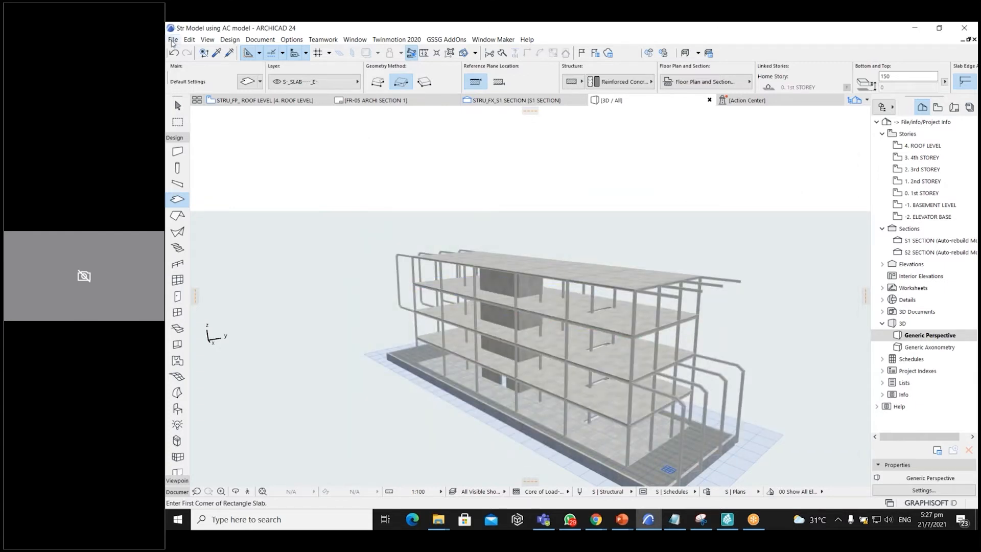
Check the experimental features in the Work Environment settings, including IFC Structural Analysis Model Import-Export, and leave the settings unchanged.
left_click(173, 40)
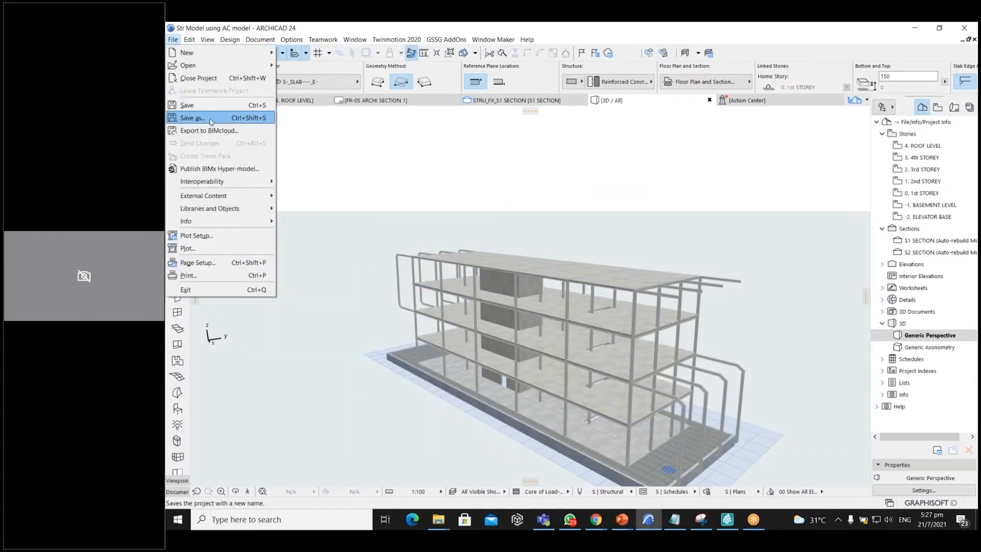
mouse_move(289, 42)
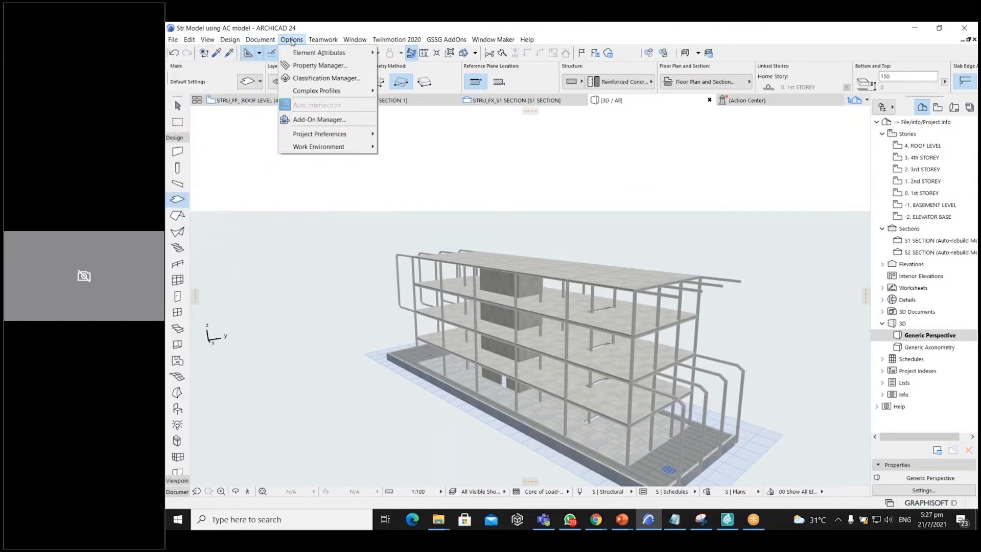
mouse_move(340, 147)
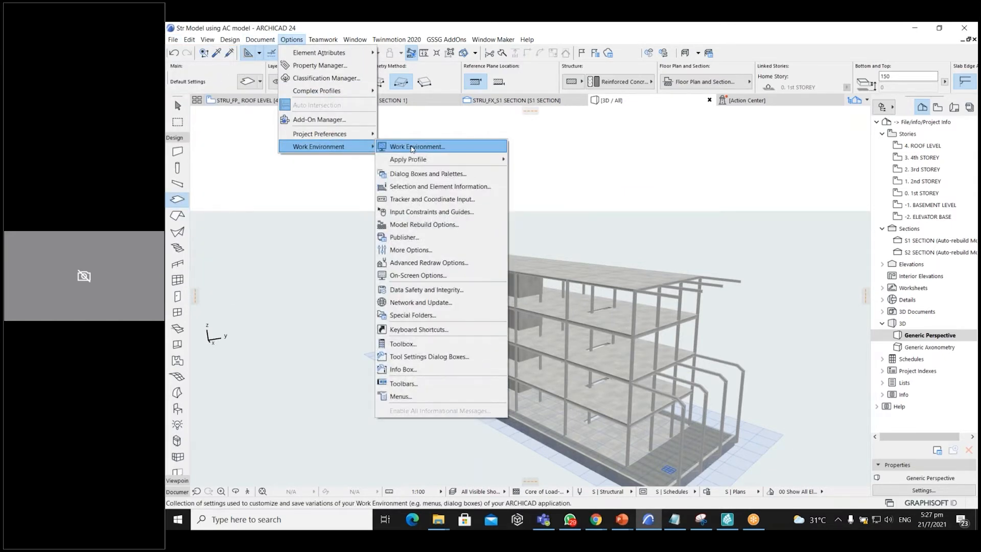
left_click(412, 148)
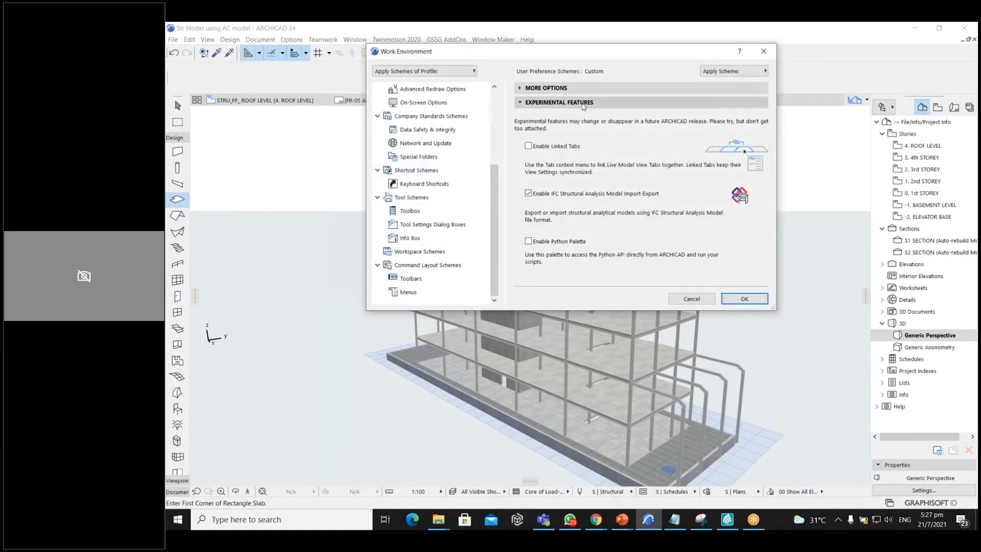
left_click_drag(495, 208, 495, 134)
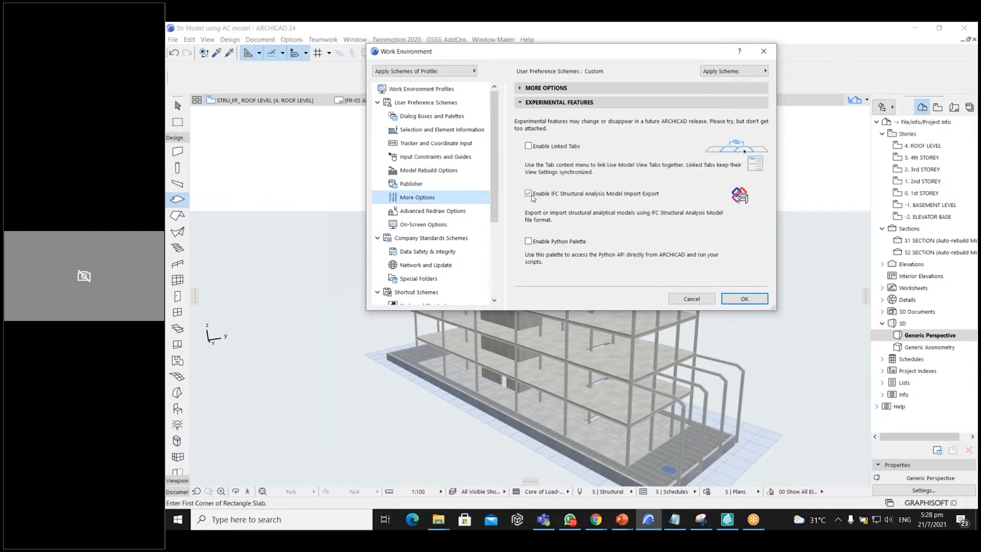
left_click(691, 299)
Review the file types available for saving the 3D model, including IFC and Structural Analytical Format (*.xlsx), without saving.
left_click(173, 39)
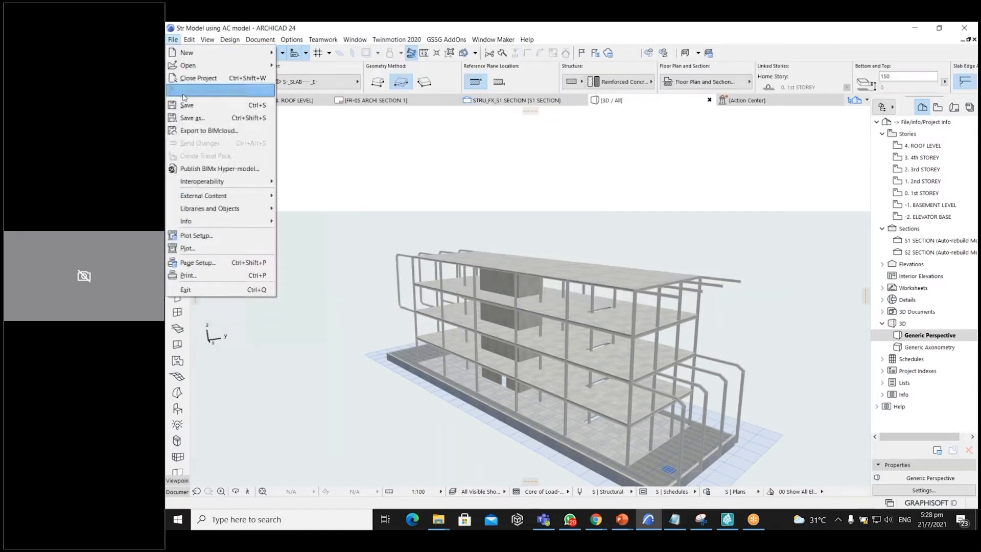
left_click(192, 117)
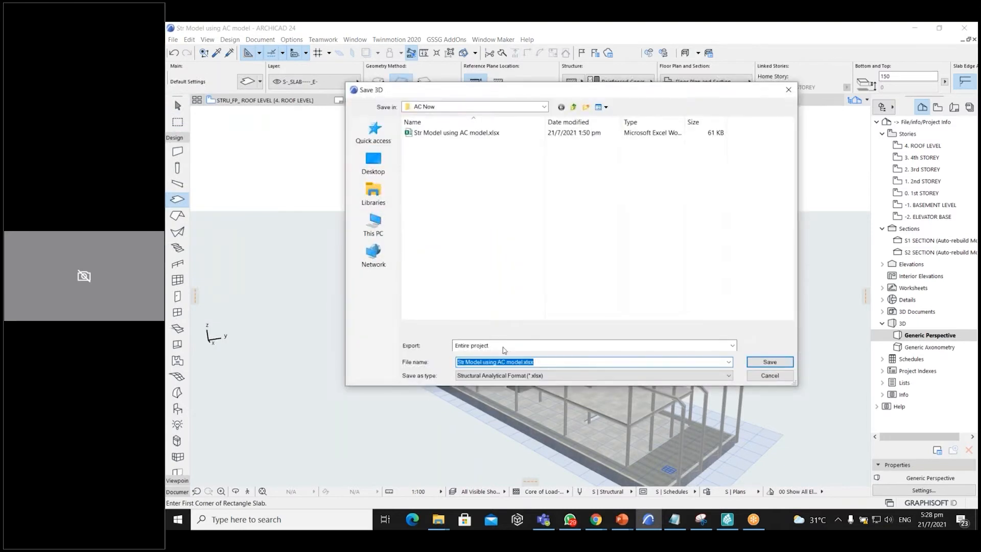
left_click(517, 376)
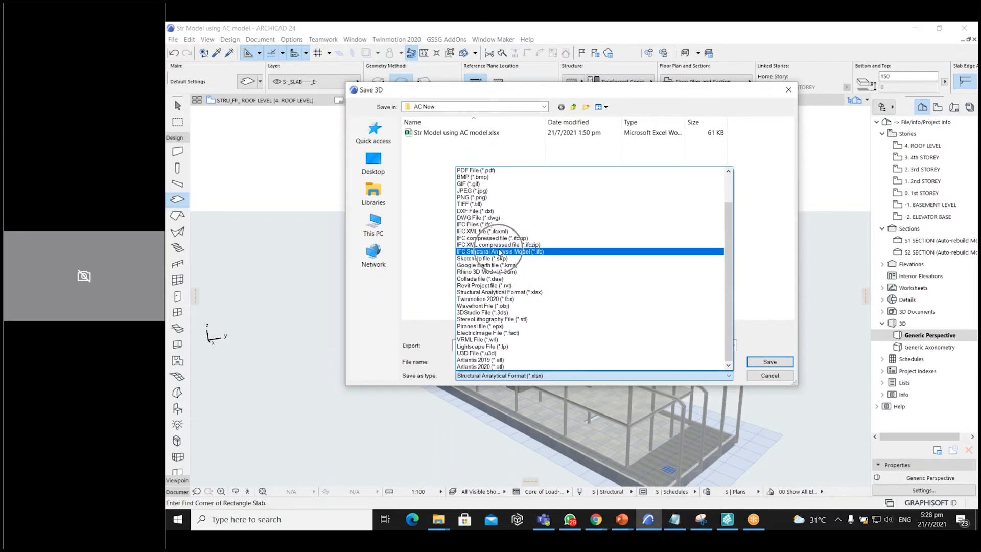
left_click(482, 226)
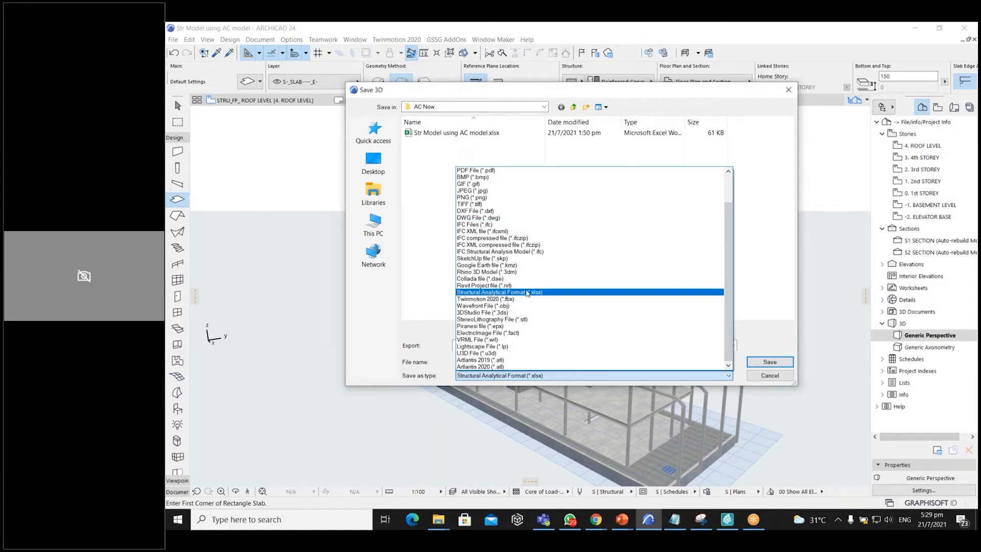
left_click(527, 293)
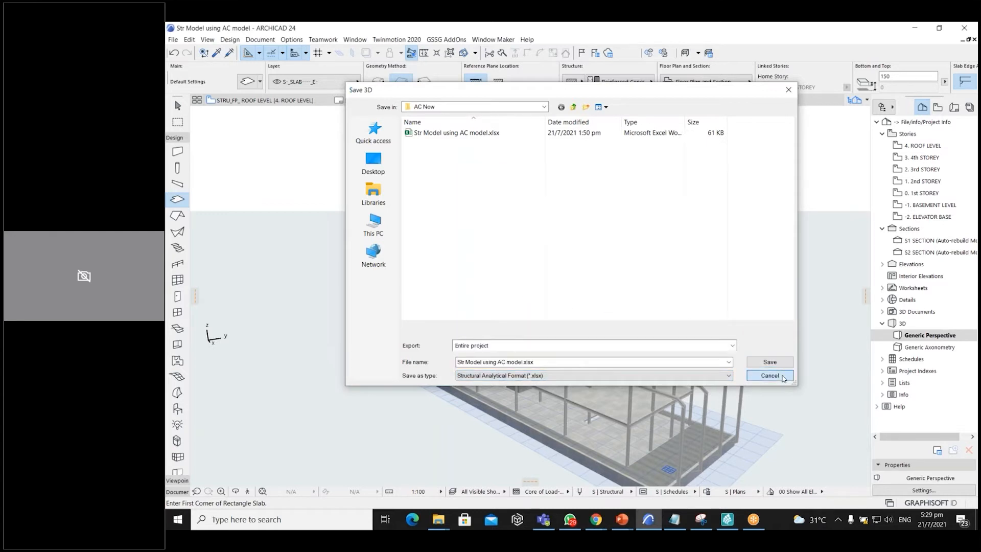
left_click(769, 375)
Open the SAF Translators and examine the import translator, followed by the export translator's profile and material mapping.
left_click(173, 40)
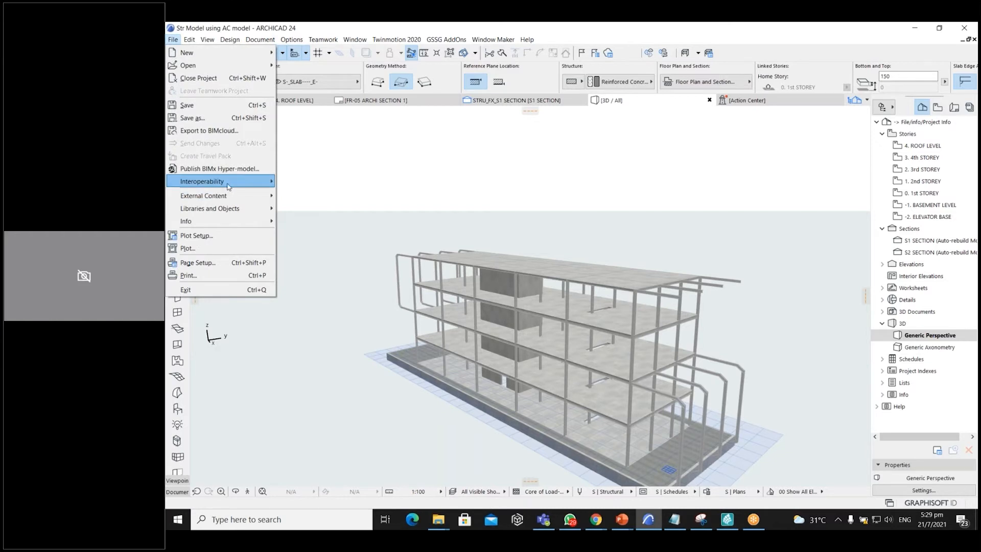
mouse_move(235, 182)
mouse_move(341, 210)
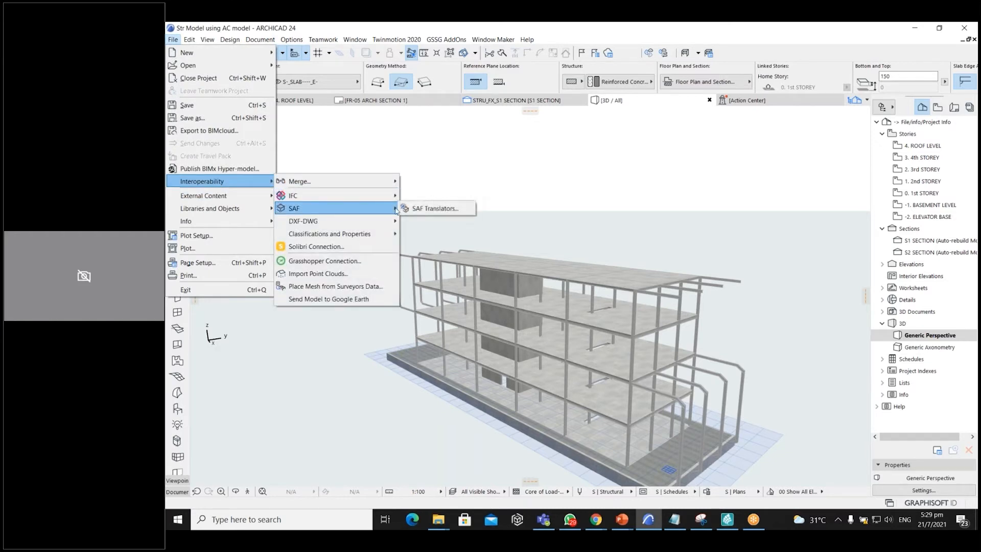
left_click(435, 210)
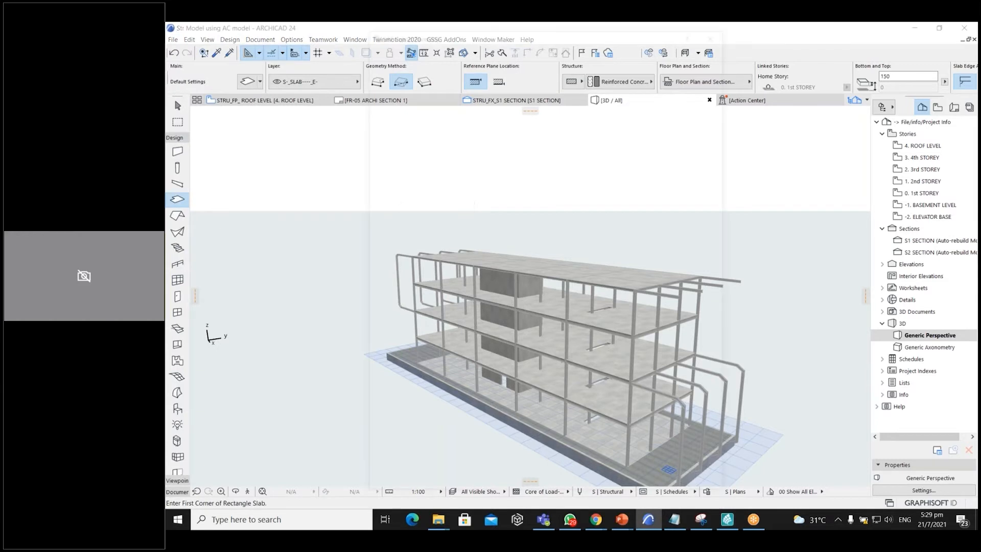
left_click(379, 59)
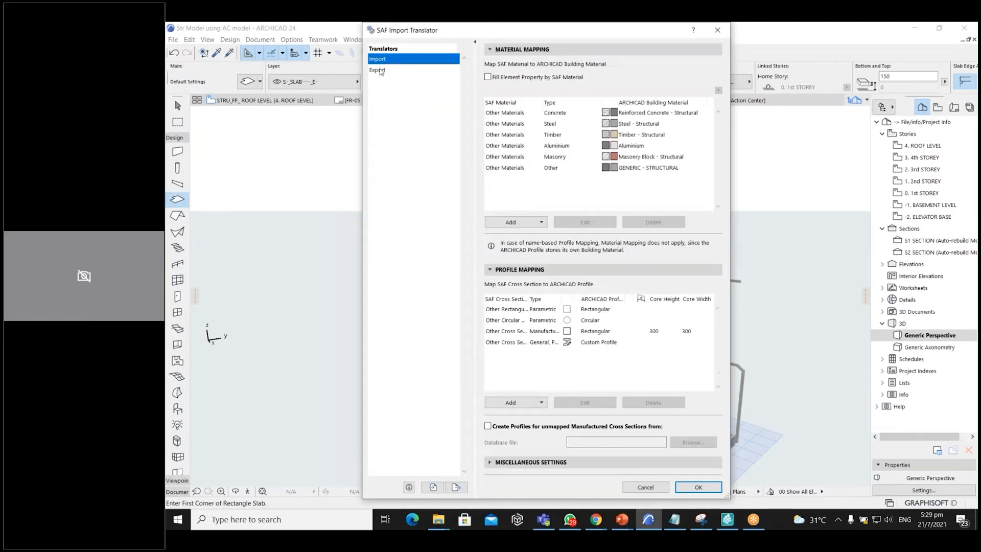
left_click(382, 71)
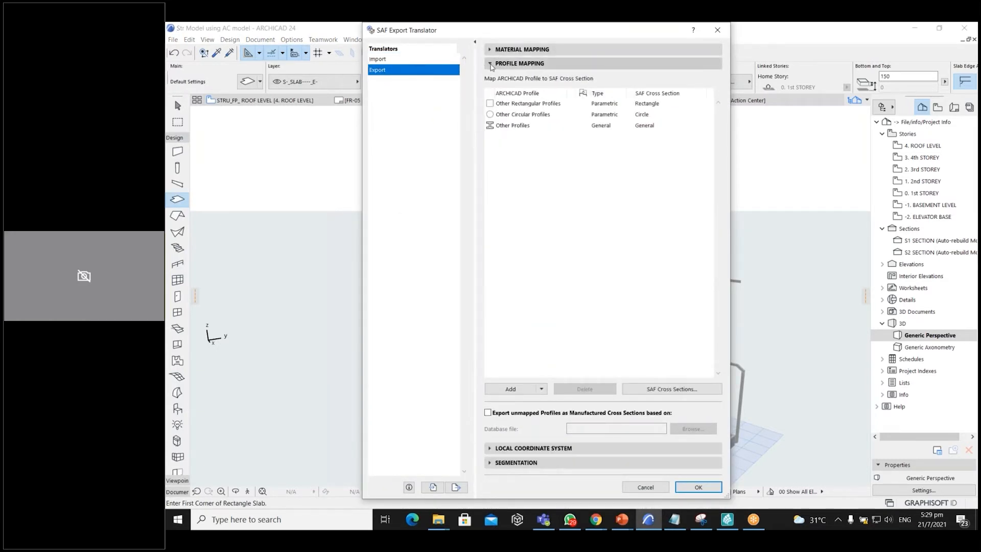
left_click(490, 63)
left_click(490, 49)
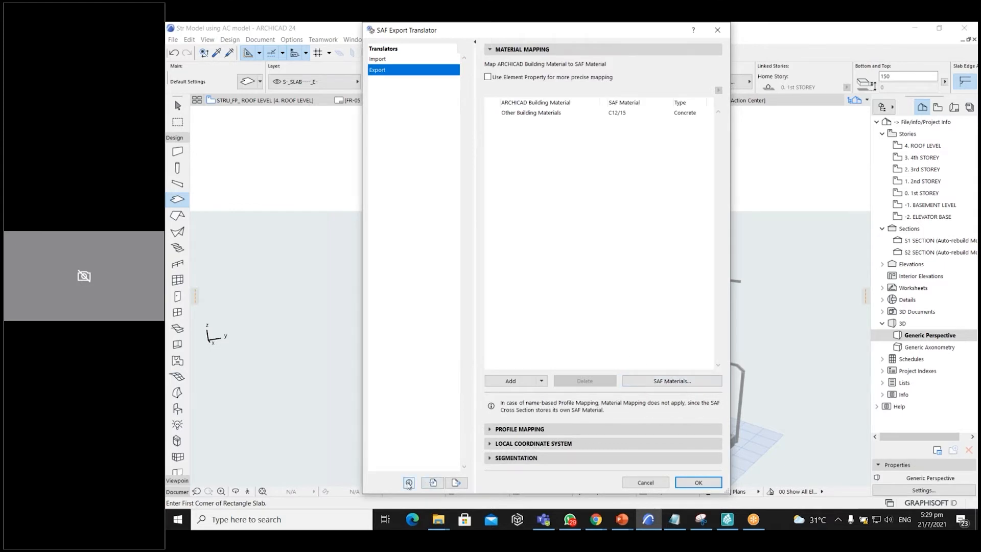
Open the SAF translator download page in the browser and look through the material and profile catalogs offered for analysis programs.
left_click(408, 482)
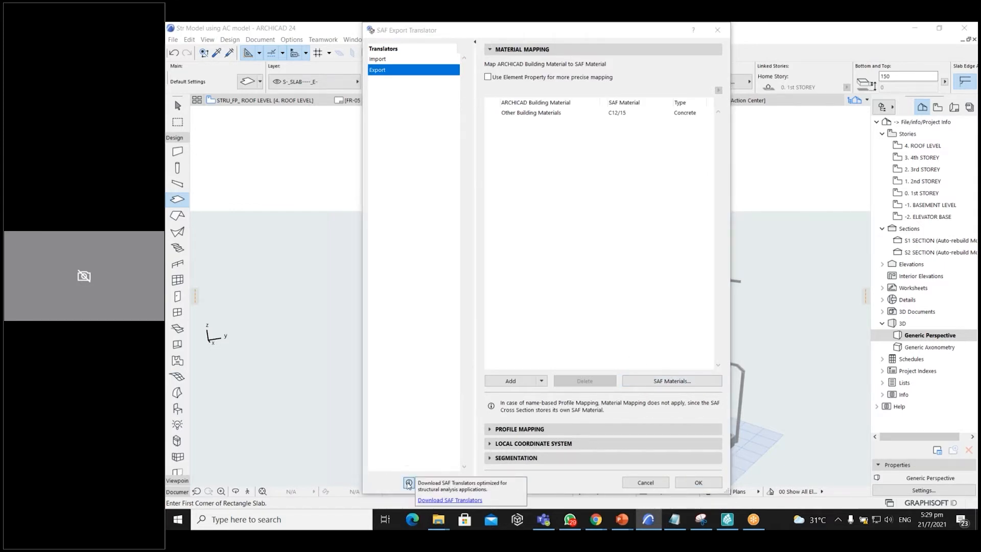
left_click(440, 500)
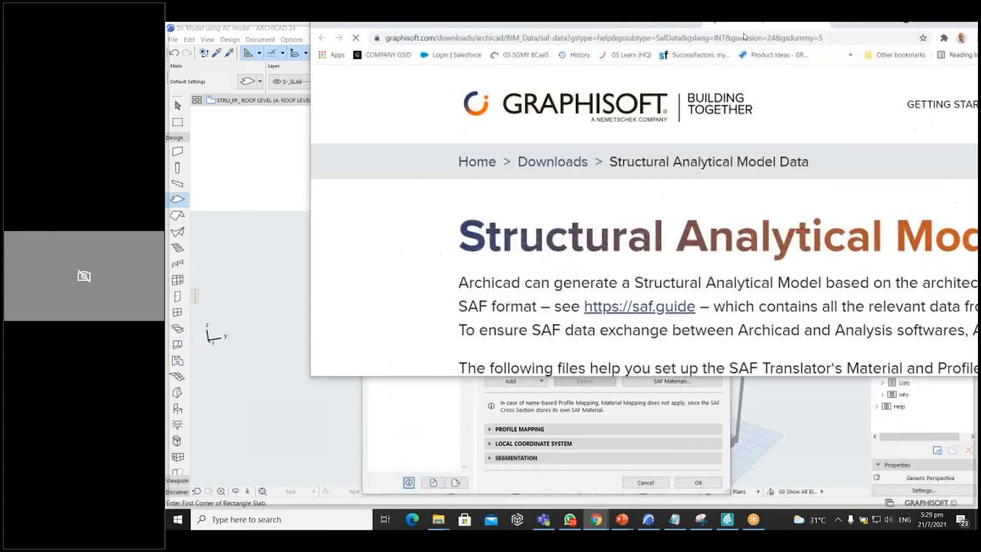
left_click_drag(654, 25, 654, 23)
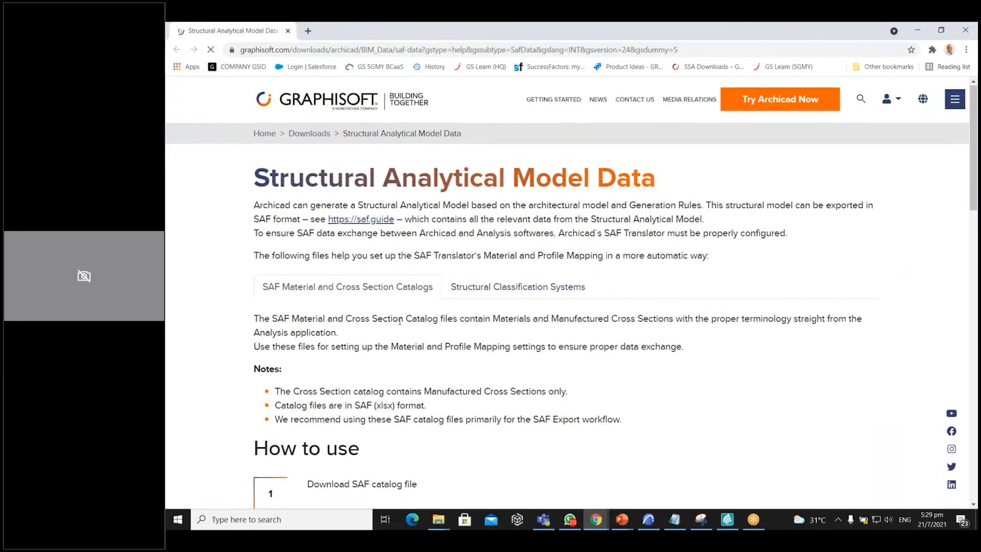
scroll(696, 309, "down", 2)
scroll(433, 336, "down", 6)
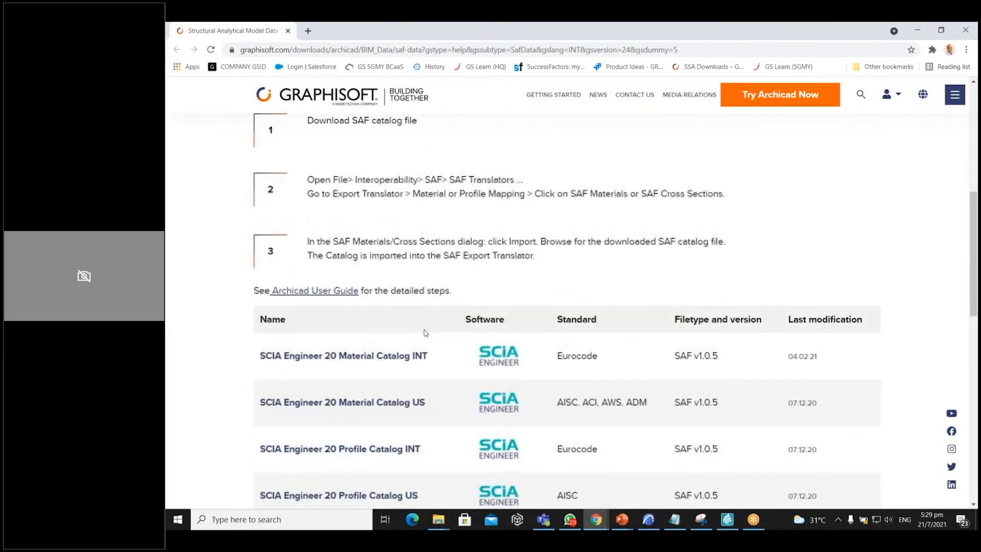
scroll(434, 337, "down", 2)
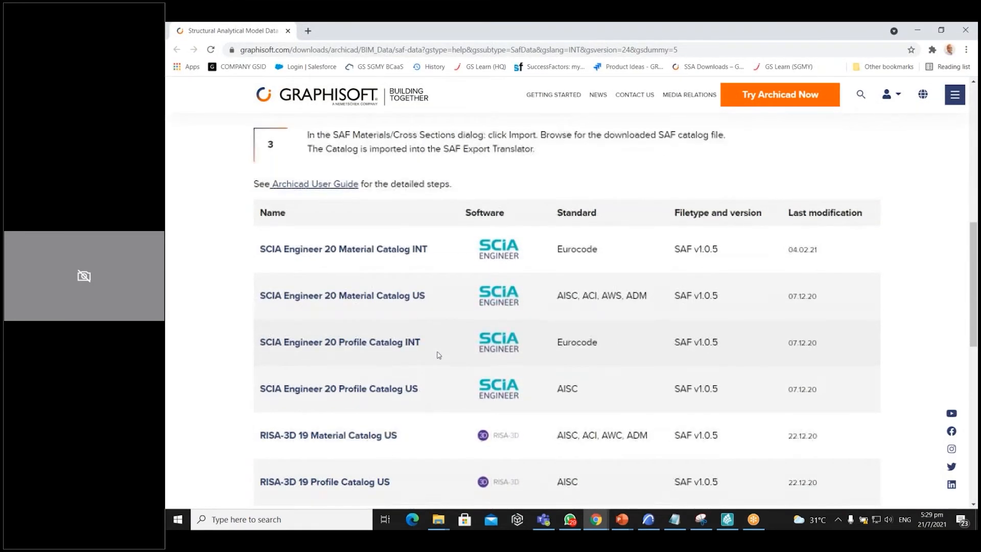
scroll(491, 388, "down", 6)
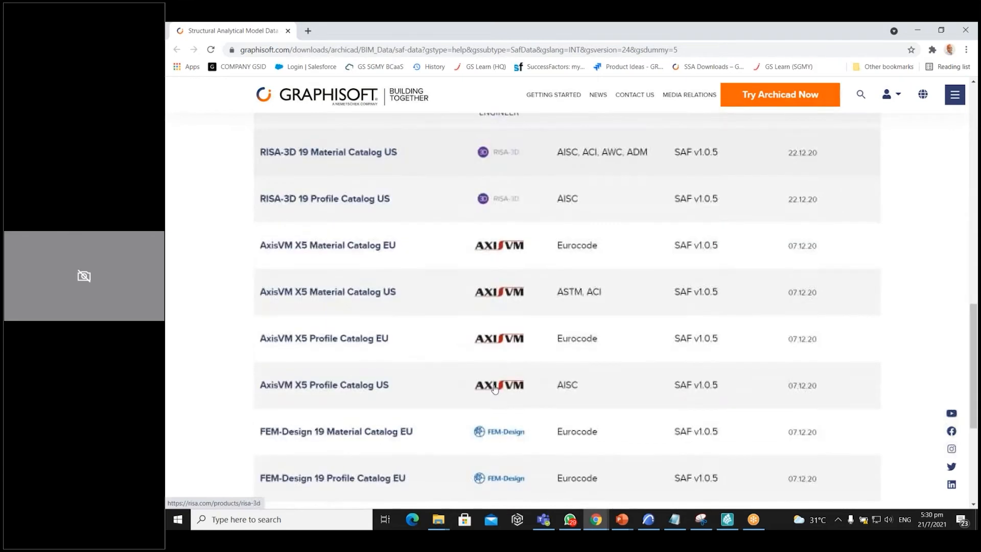
scroll(495, 389, "down", 1)
scroll(495, 390, "up", 6)
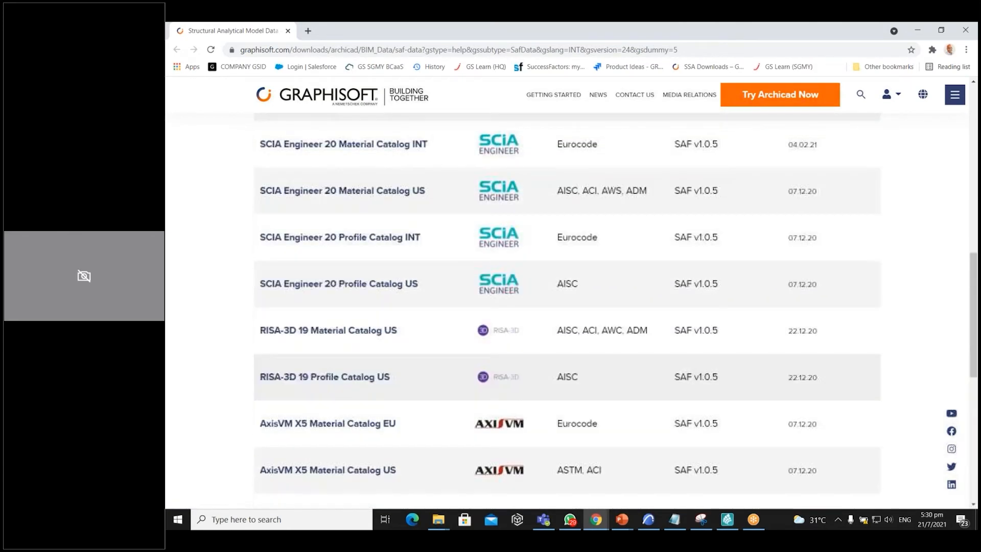
scroll(504, 409, "down", 2)
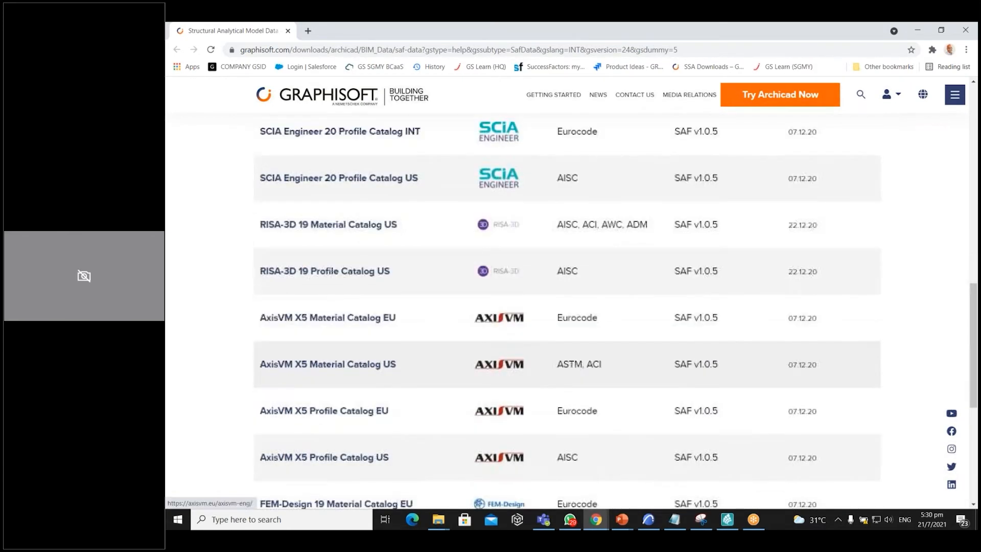
scroll(523, 334, "down", 2)
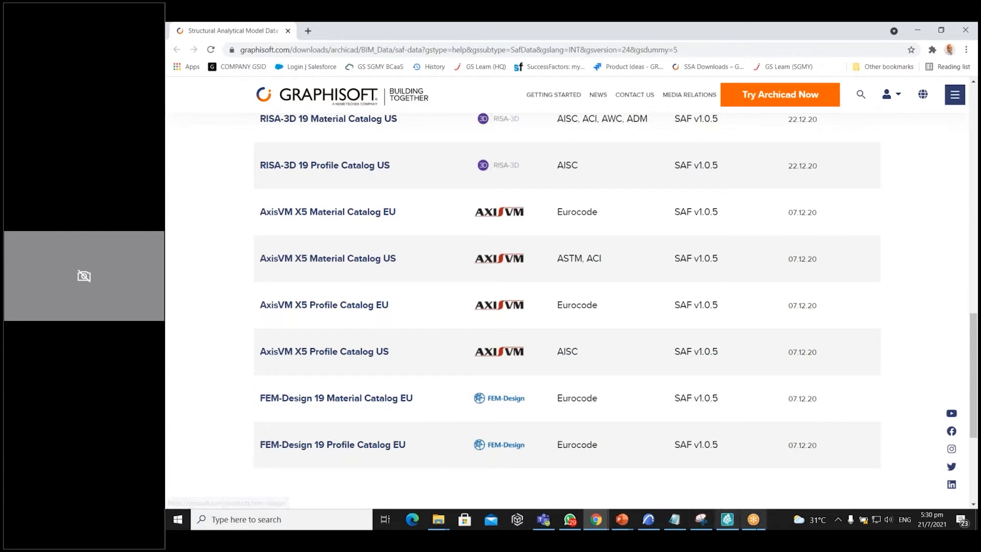
Switch back to Archicad and inspect the export translator's SAF Materials list and its import option, leaving the list unchanged.
mouse_move(649, 525)
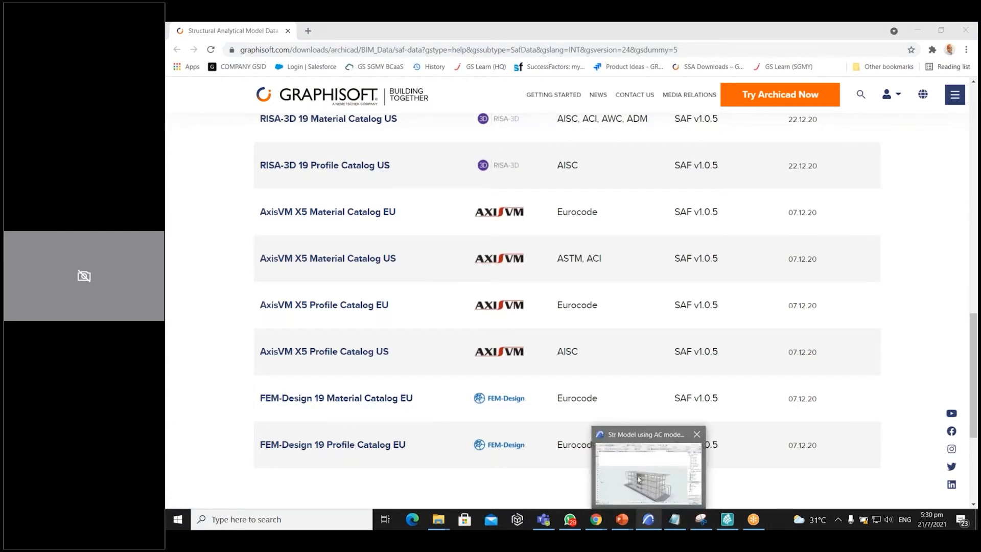
left_click(648, 494)
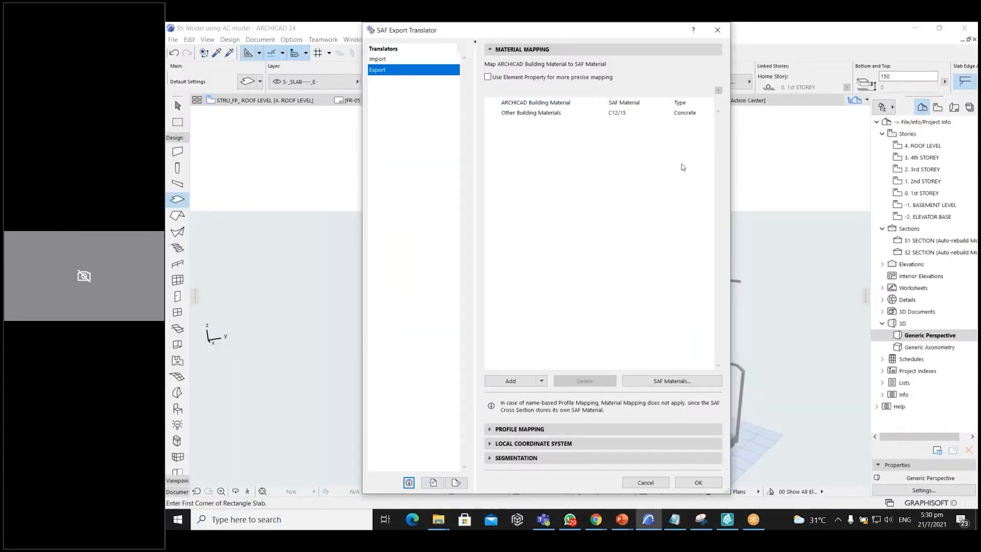
left_click(676, 382)
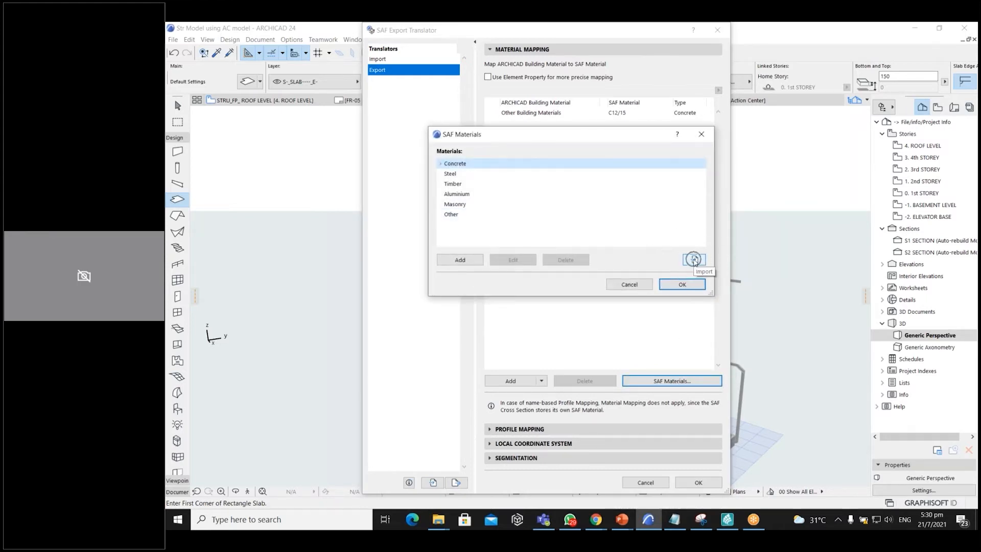
left_click(628, 286)
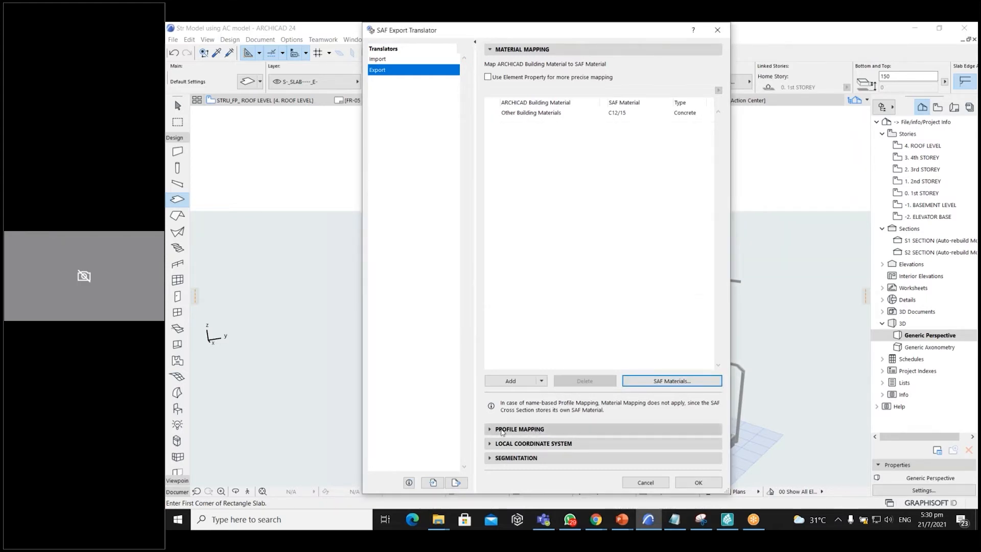
Examine the export translator's profile mapping, local coordinate system and segmentation options, and close the translator without saving.
left_click(490, 430)
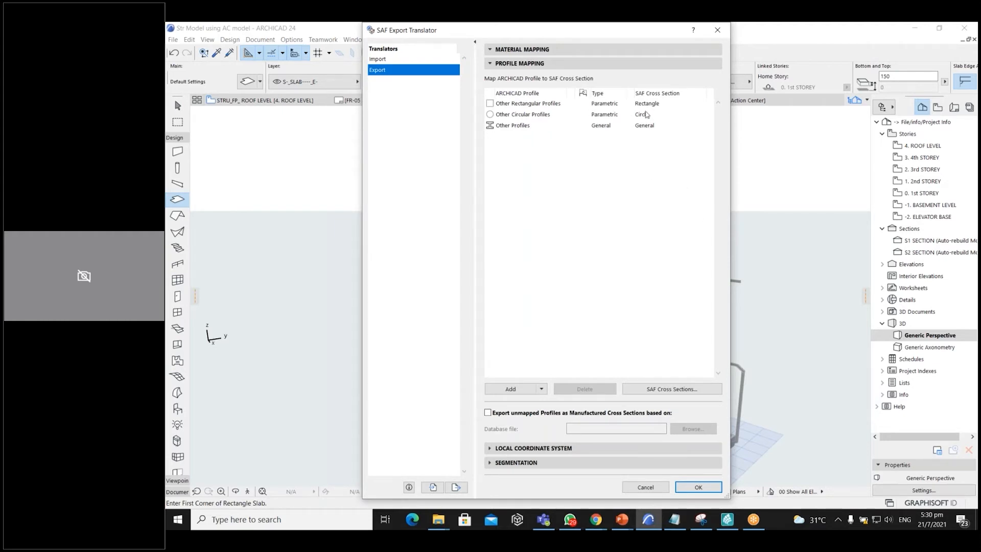
left_click(489, 449)
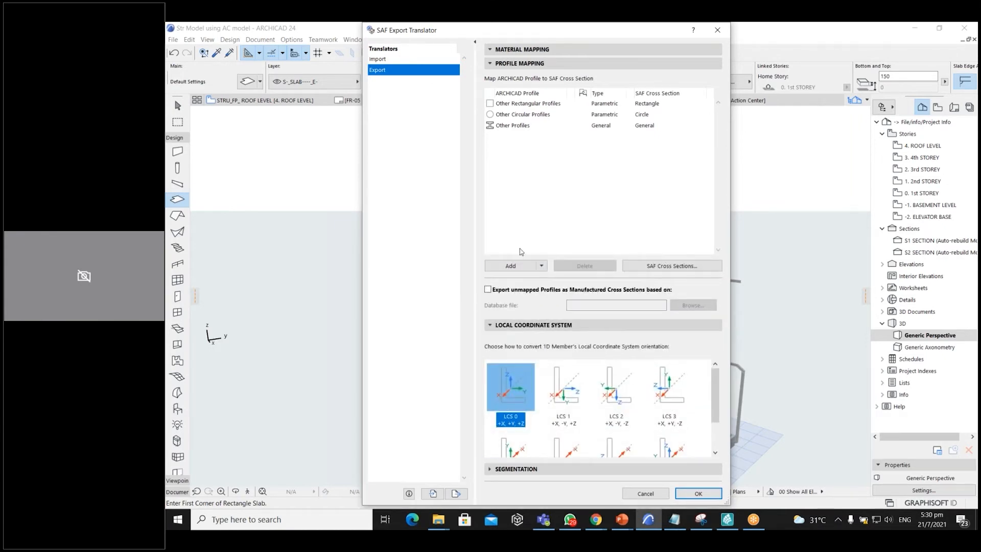
left_click(493, 63)
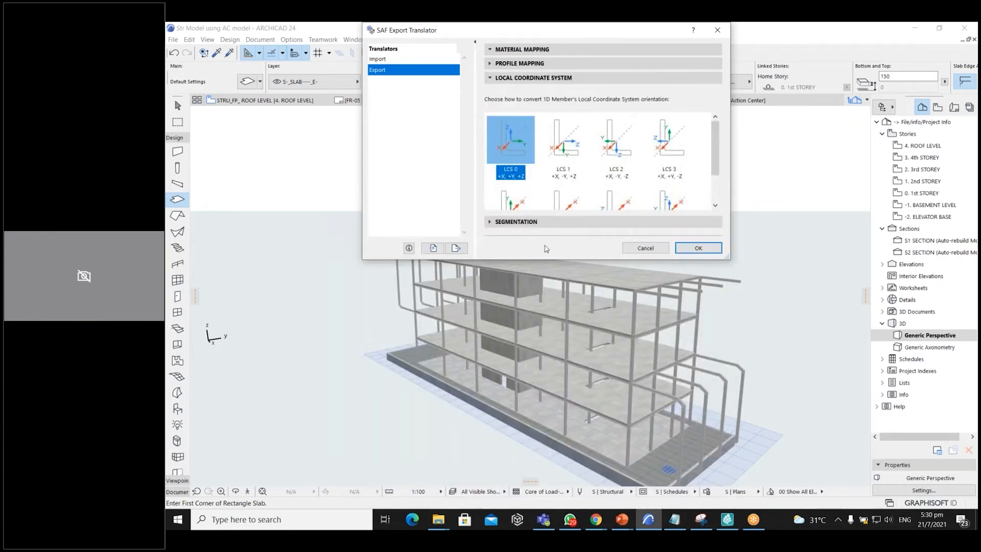
left_click_drag(545, 261, 547, 397)
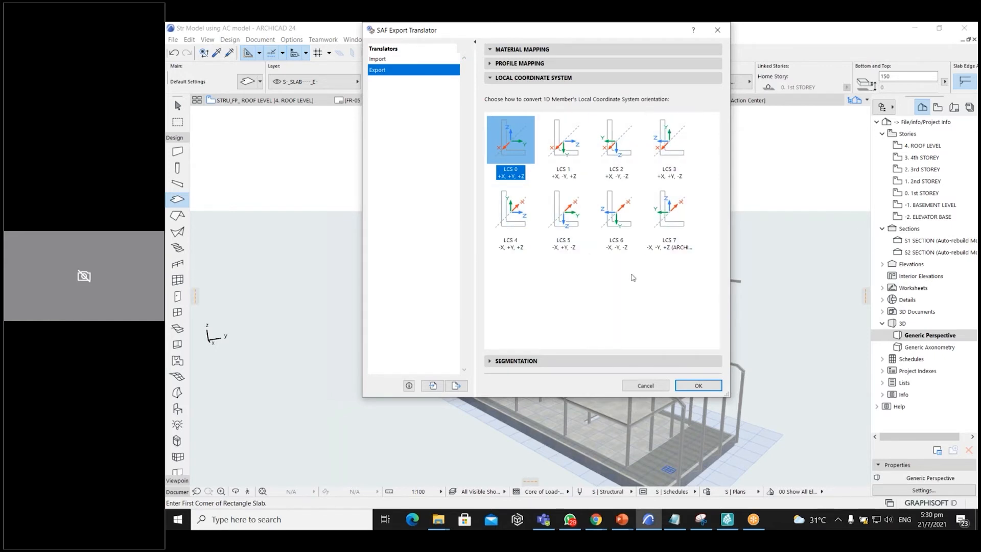
left_click(489, 362)
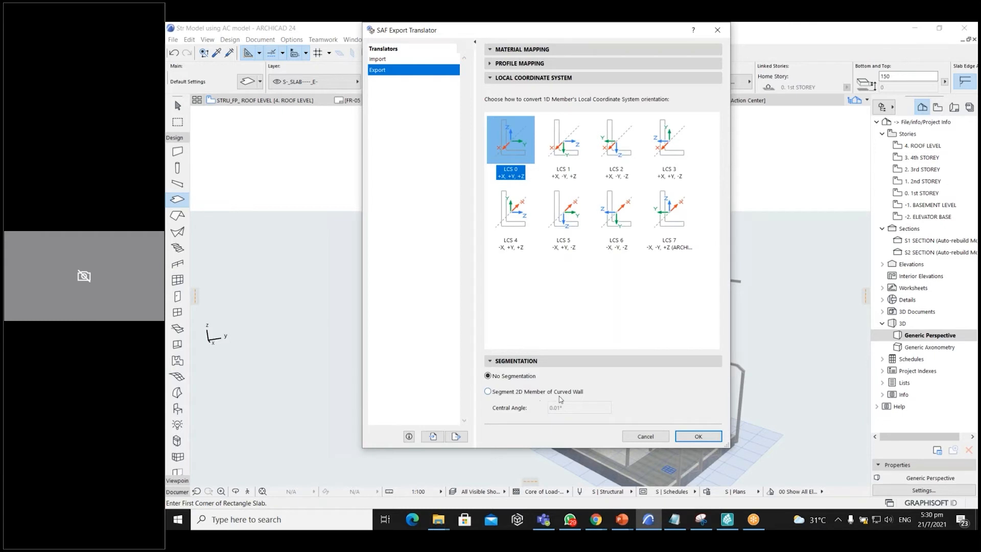
key("ctrl")
left_click(646, 437)
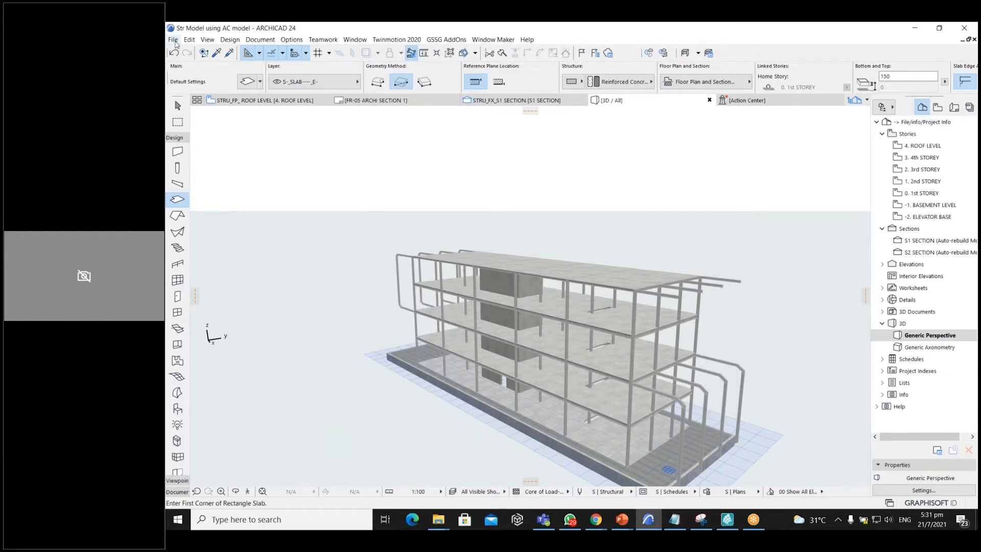
Show the structural analytical model in the 3D view and set up a Structural Analytical Format (*.xlsx) export of the entire project.
left_click(685, 53)
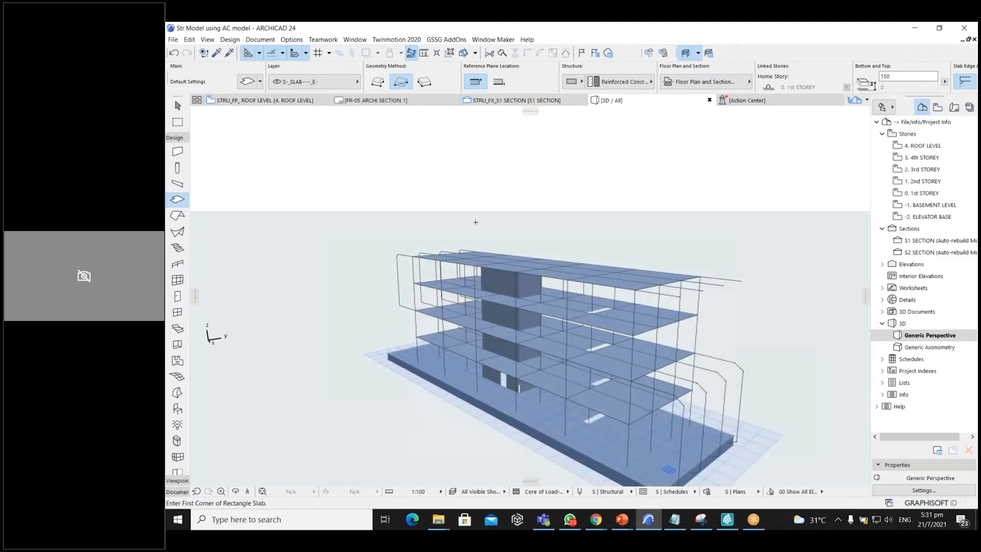
left_click(172, 40)
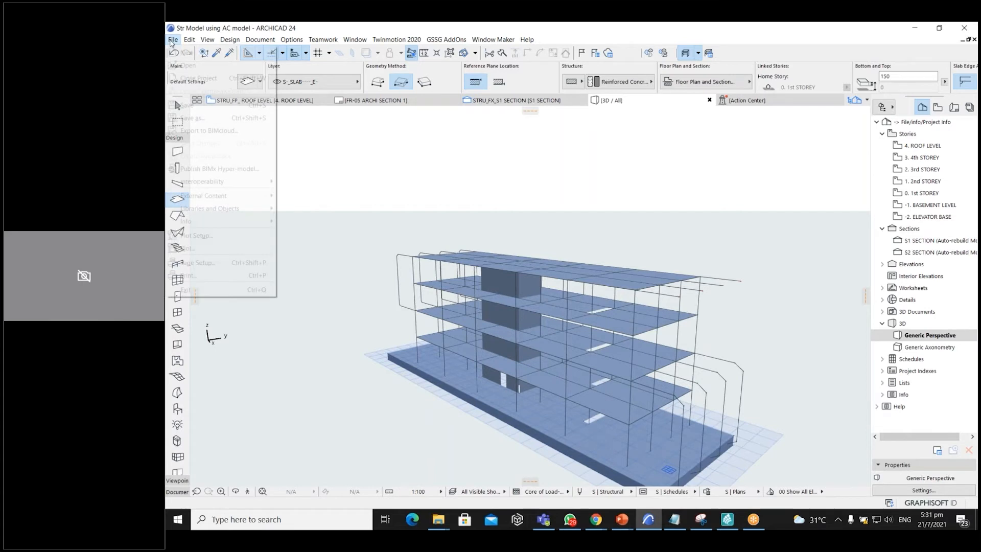
left_click(192, 118)
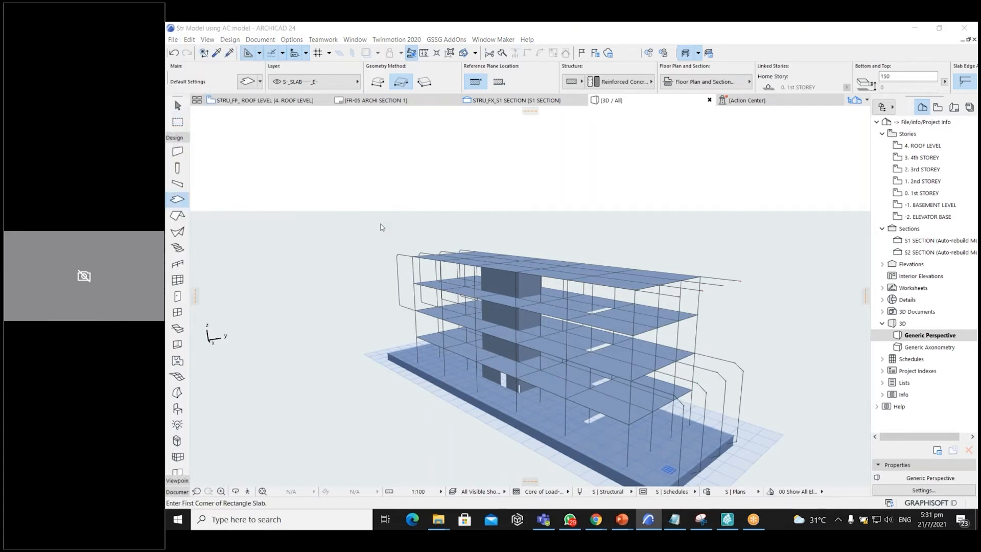
left_click(538, 375)
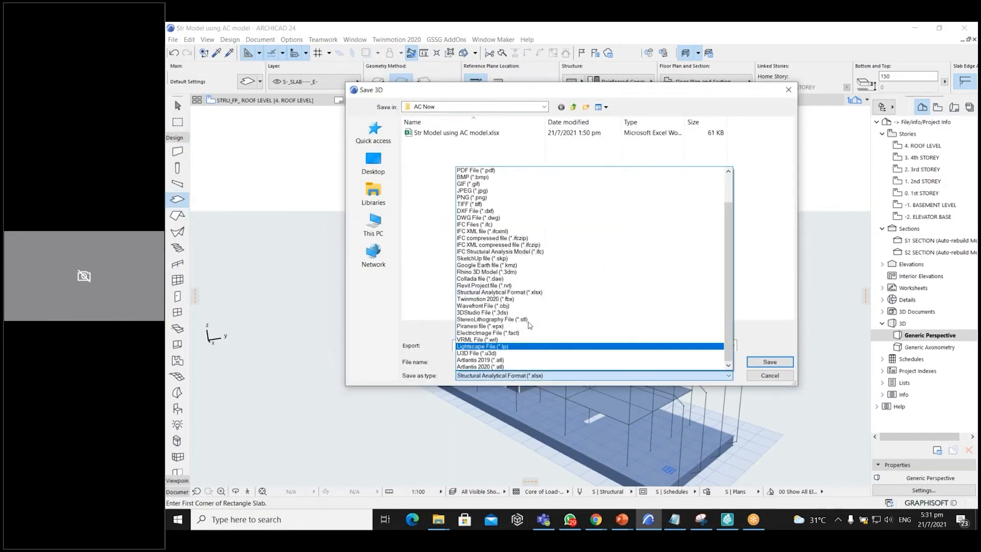
left_click(539, 292)
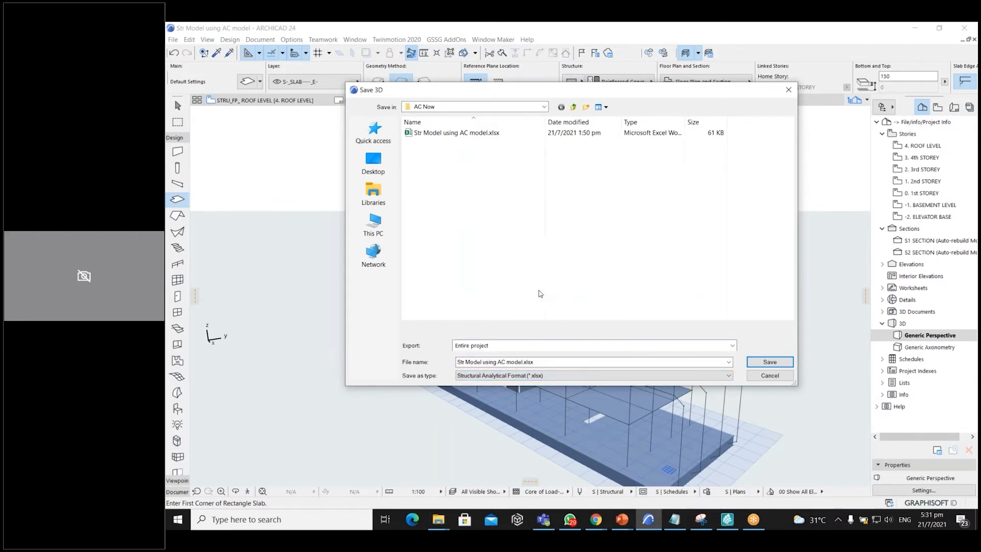
left_click(540, 347)
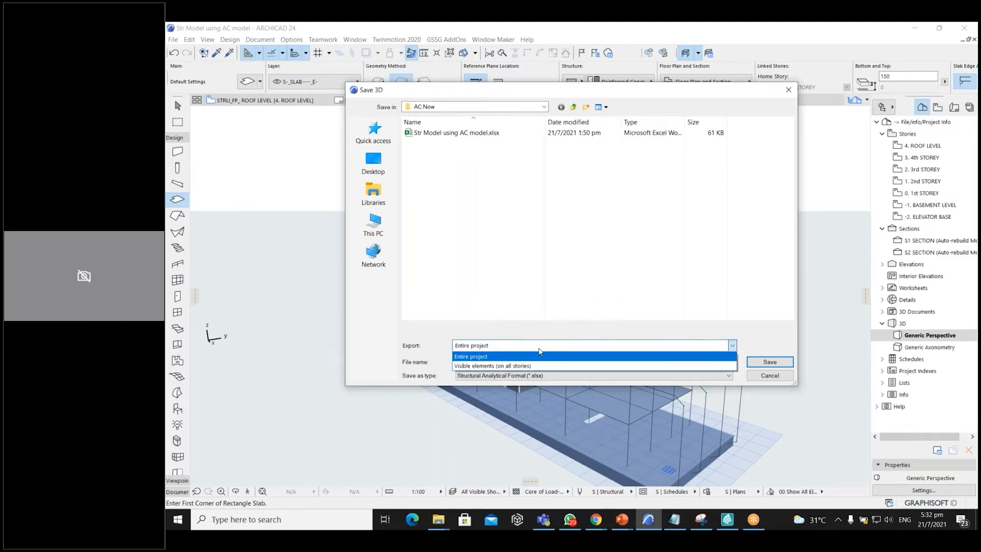
left_click(500, 356)
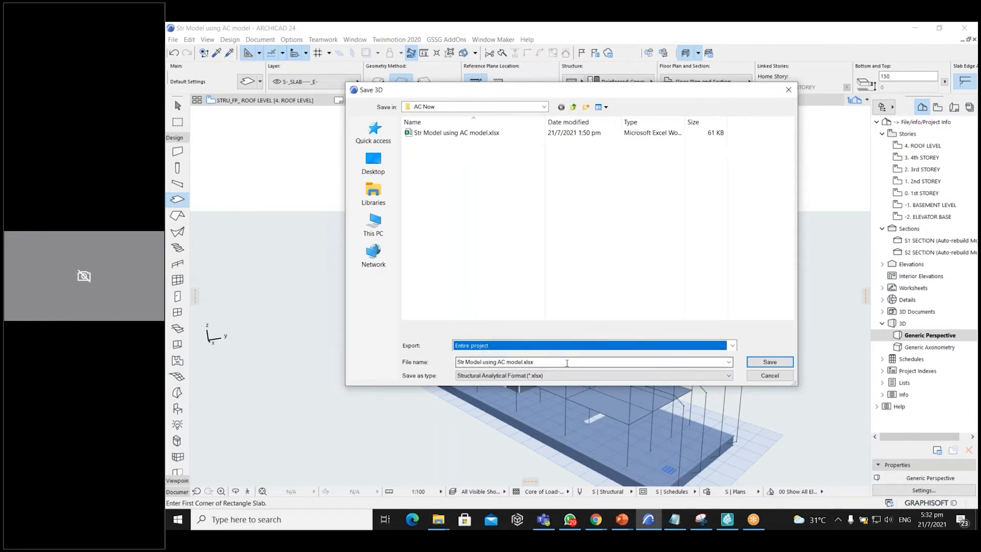
Name the SAF export "Str Model using AC model AC Now Demo.xlsx" and save it in the AC Now folder.
left_click(460, 134)
left_click(521, 362)
left_click(521, 361)
type("AC Now Demo")
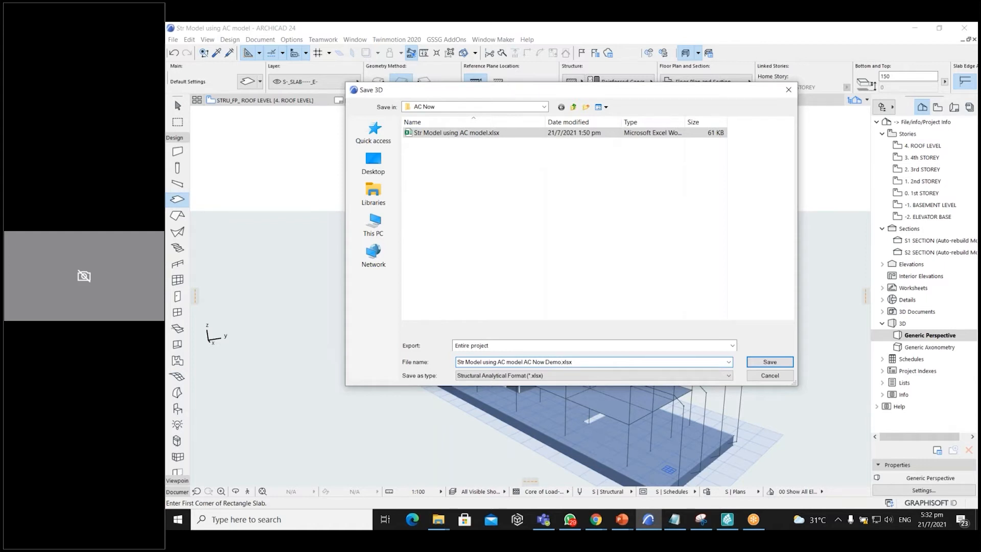
left_click(770, 362)
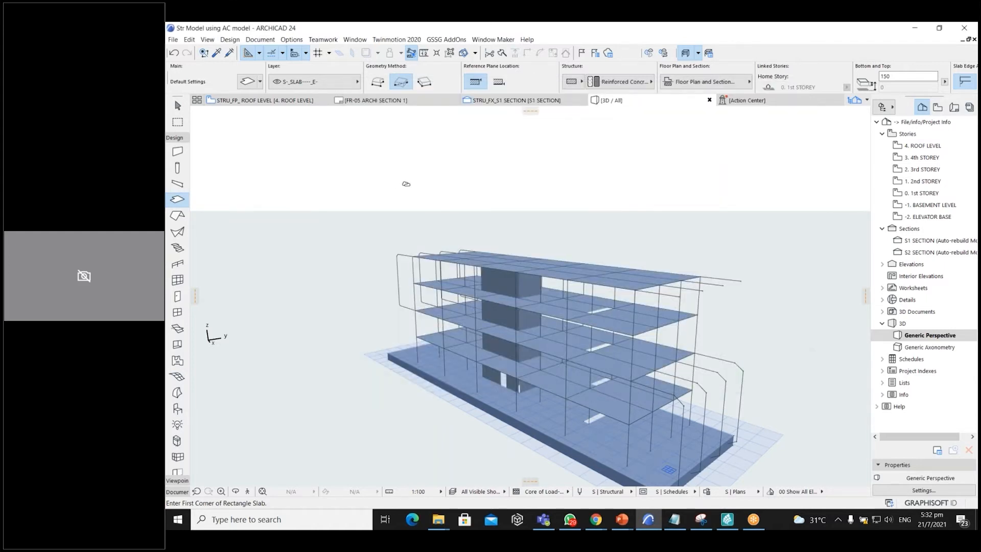
Switch to SCIA Engineer and start a new project named "Test AC Now".
left_click(727, 519)
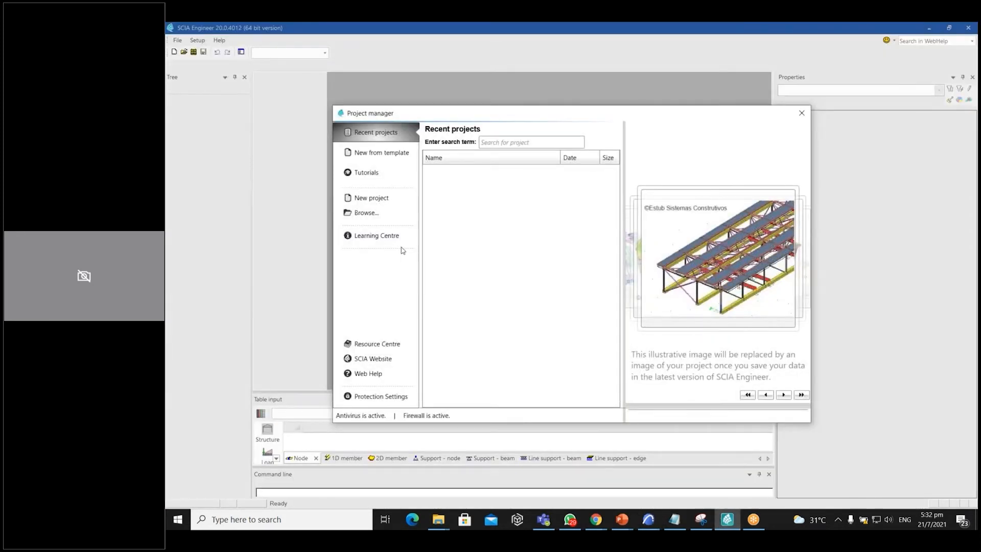
left_click(380, 200)
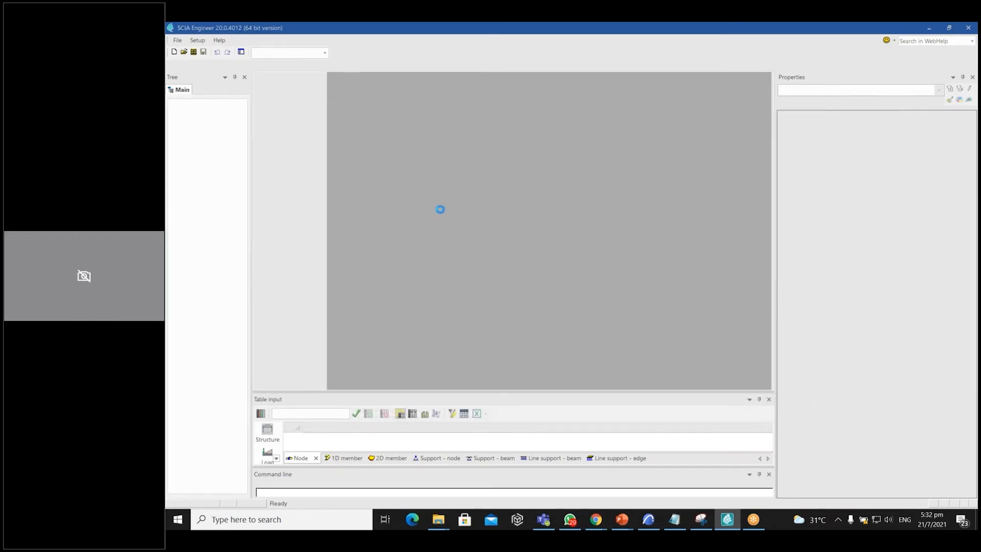
left_click(538, 188)
type("Te")
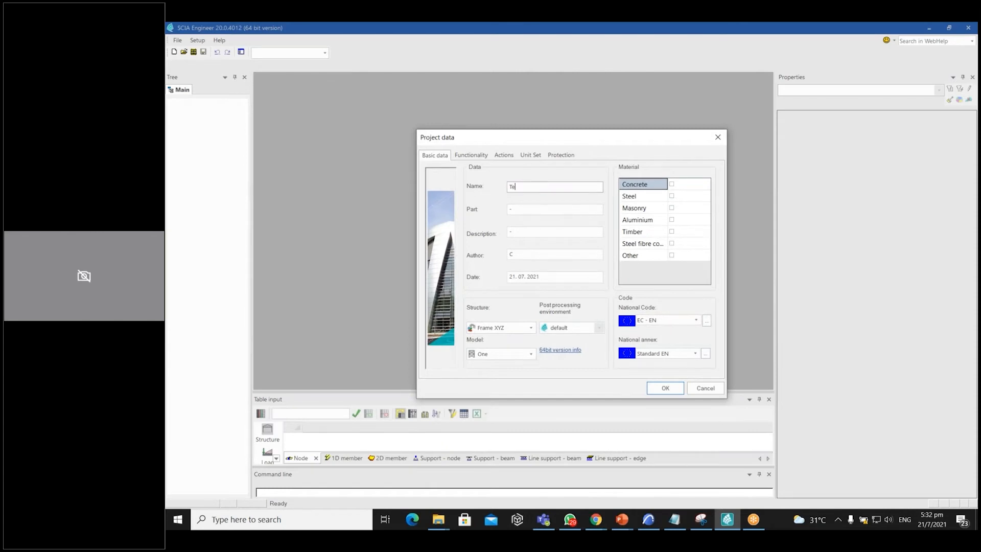
type("st AC Now")
Fill in the project data with part 123, description "Test" and the author's name.
left_click(533, 210)
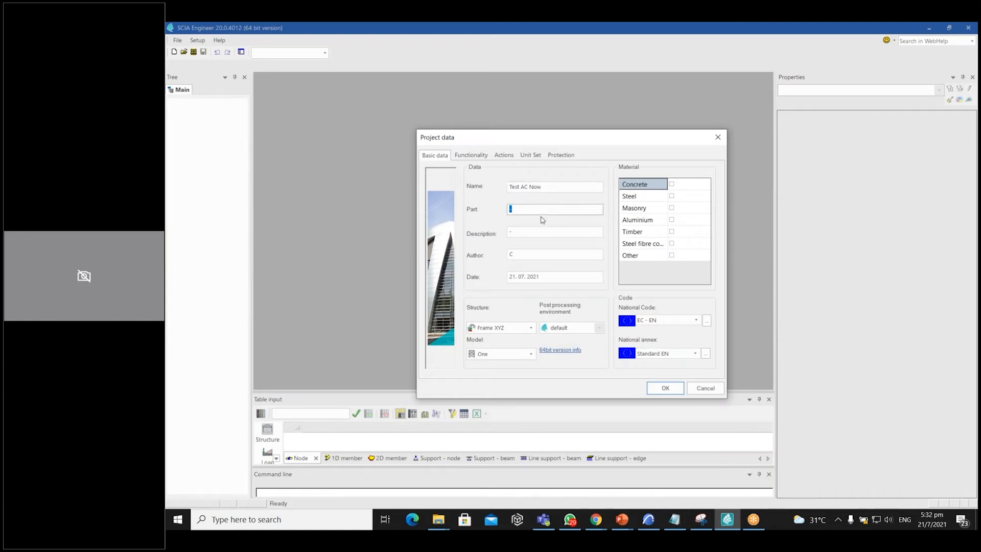
type("123")
left_click(534, 231)
type("Test")
left_click(522, 256)
type("Chidam")
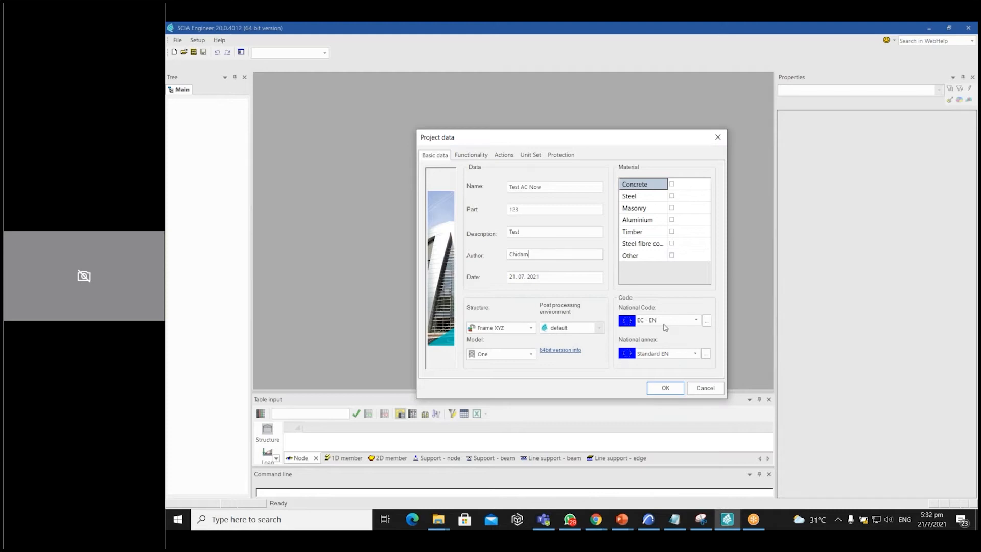
Enable Concrete and Steel as project materials and create the project.
left_click(672, 184)
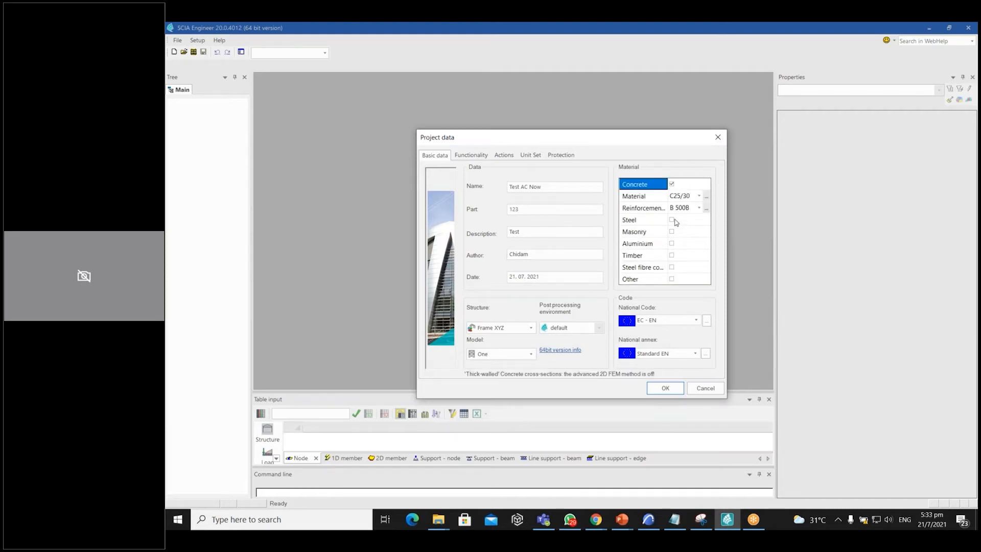
left_click(672, 220)
left_click(682, 389)
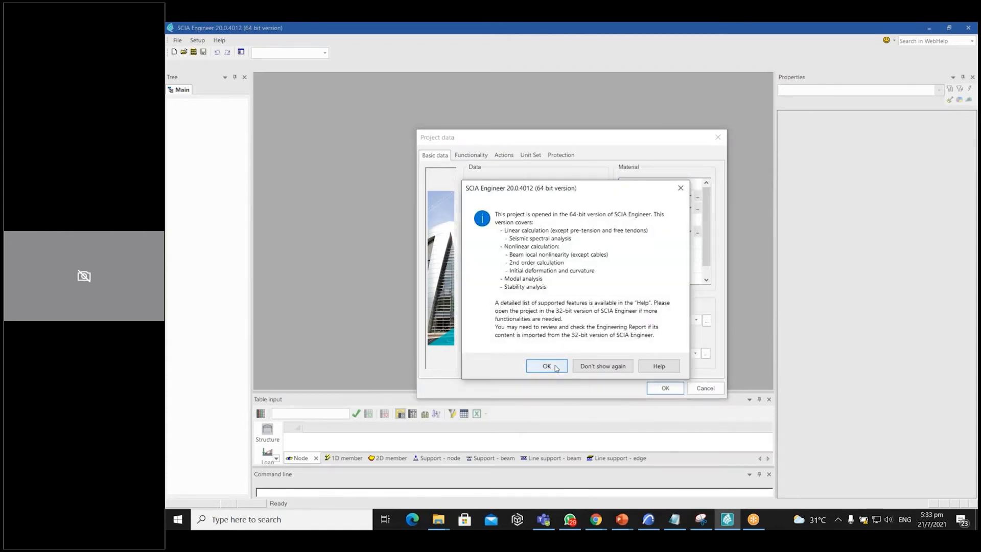
left_click(556, 368)
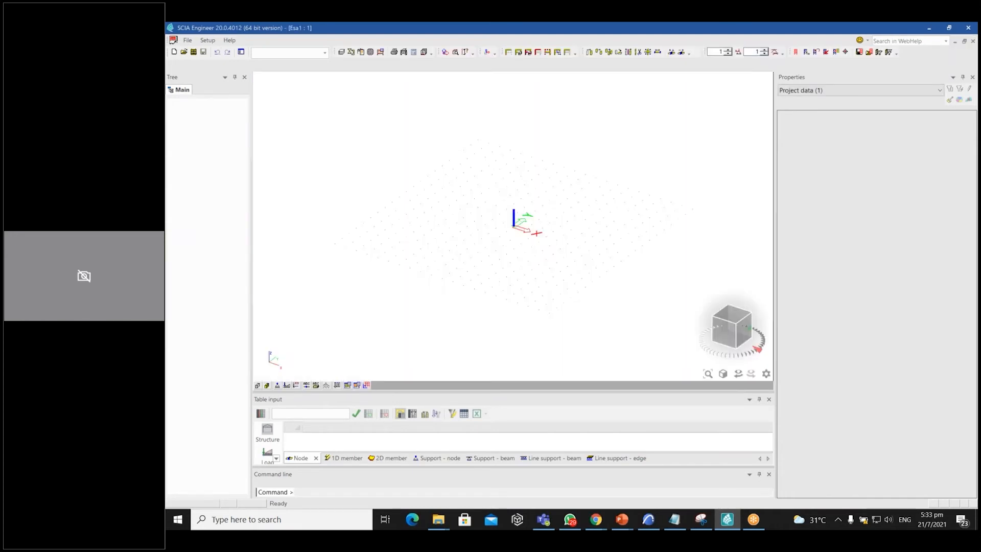
Start a SAF model import and load "Str Model using AC model AC Now Demo.xlsx" from the AC Now folder.
left_click(188, 40)
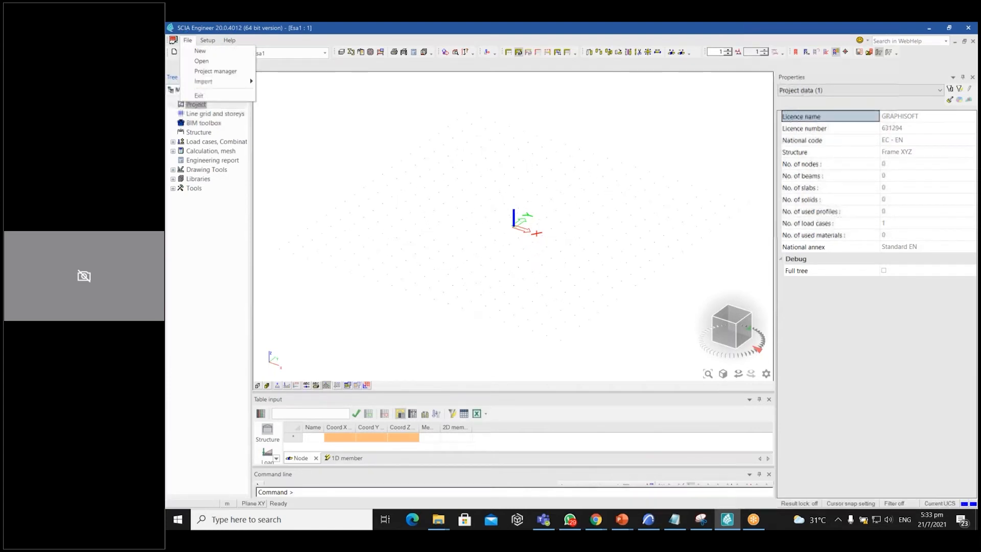
left_click(188, 41)
left_click(188, 41)
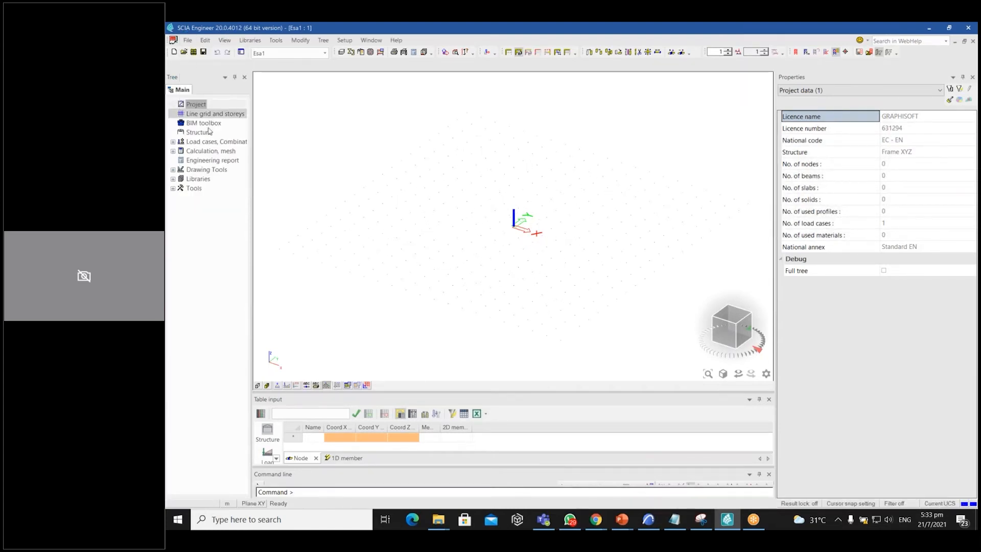
left_click(191, 42)
mouse_move(205, 140)
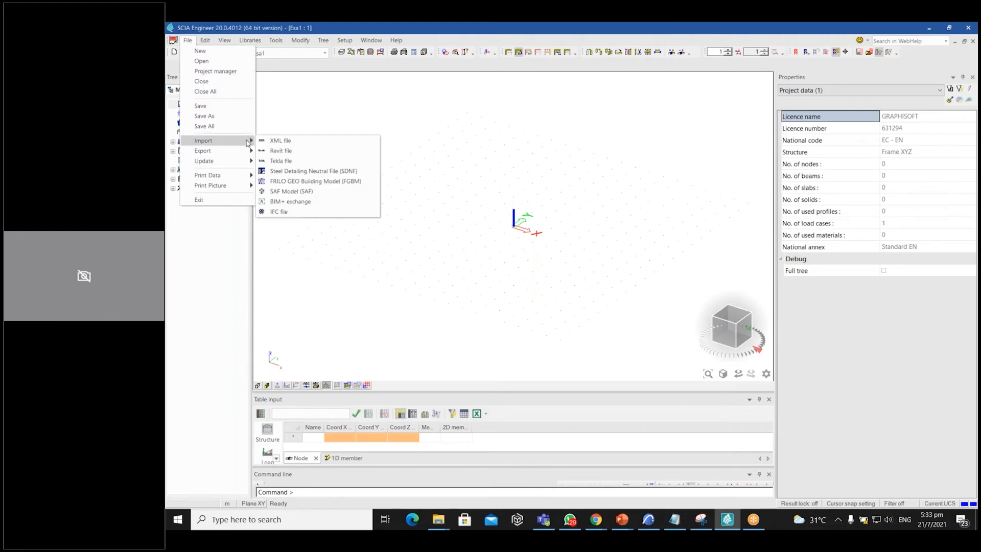
left_click(295, 192)
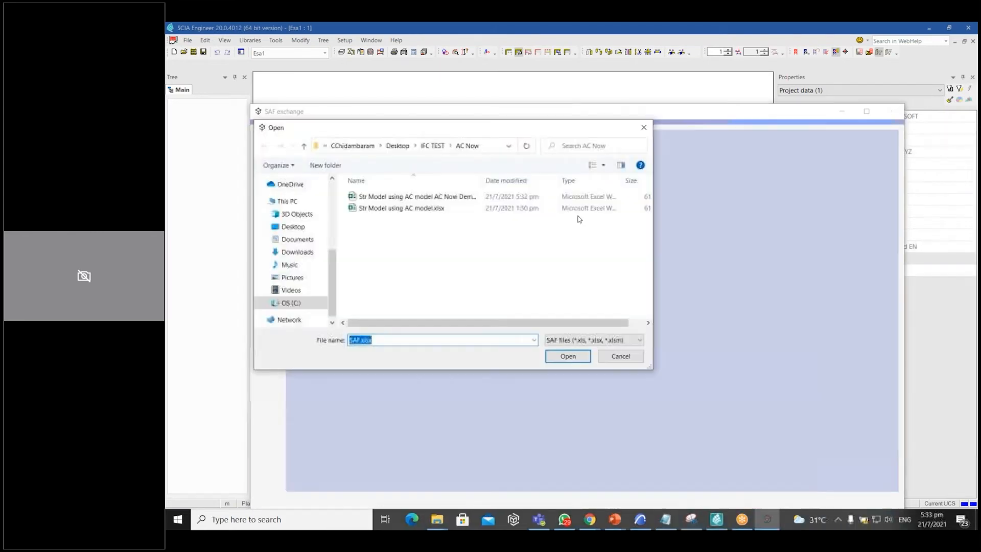
left_click(453, 196)
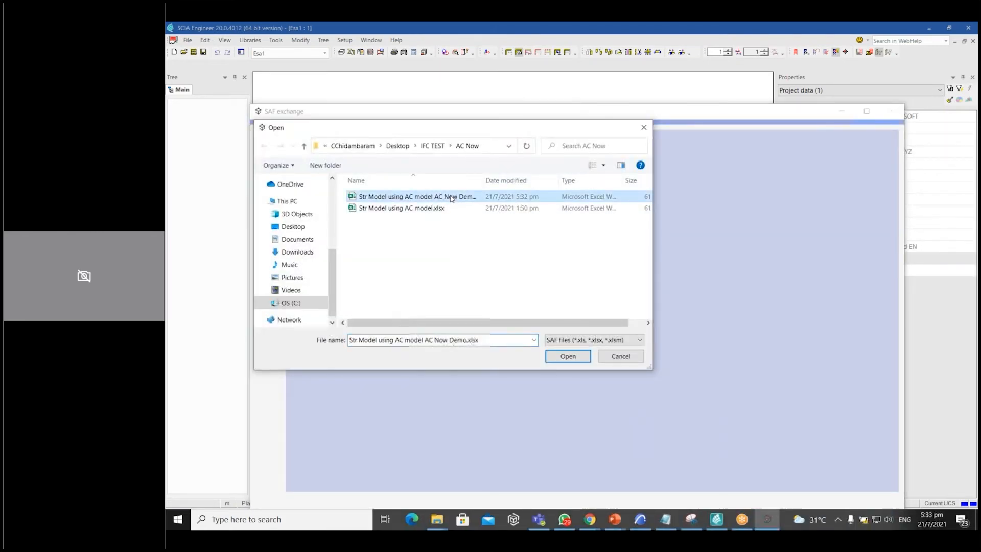
left_click(572, 358)
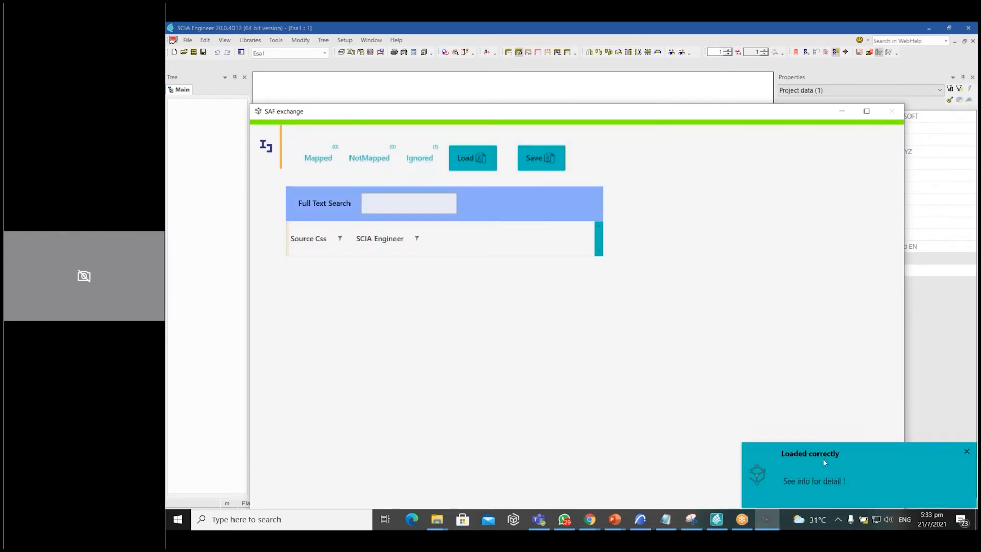
Dismiss the load notification and accept the SAF exchange mapping to bring the model into the project.
left_click(836, 484)
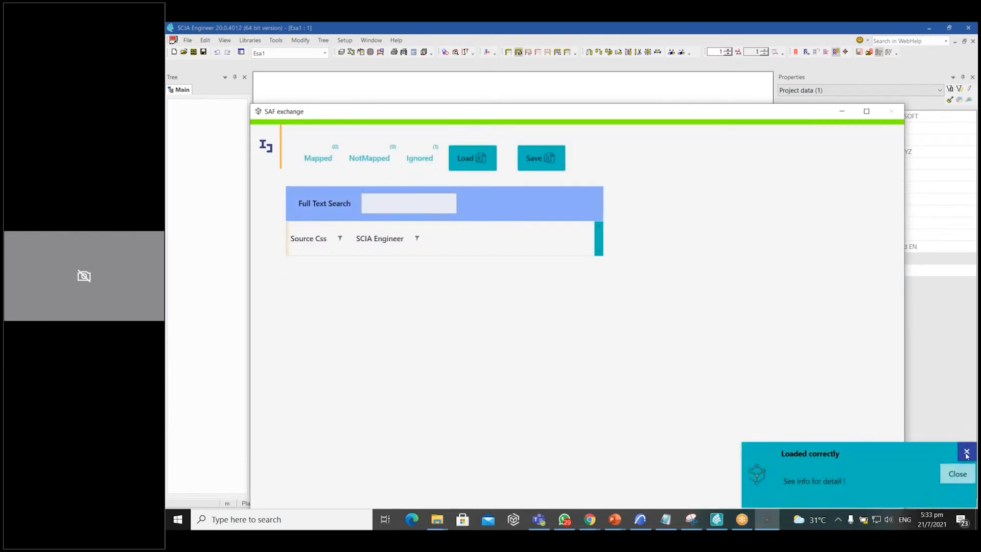
left_click_drag(645, 109, 616, 63)
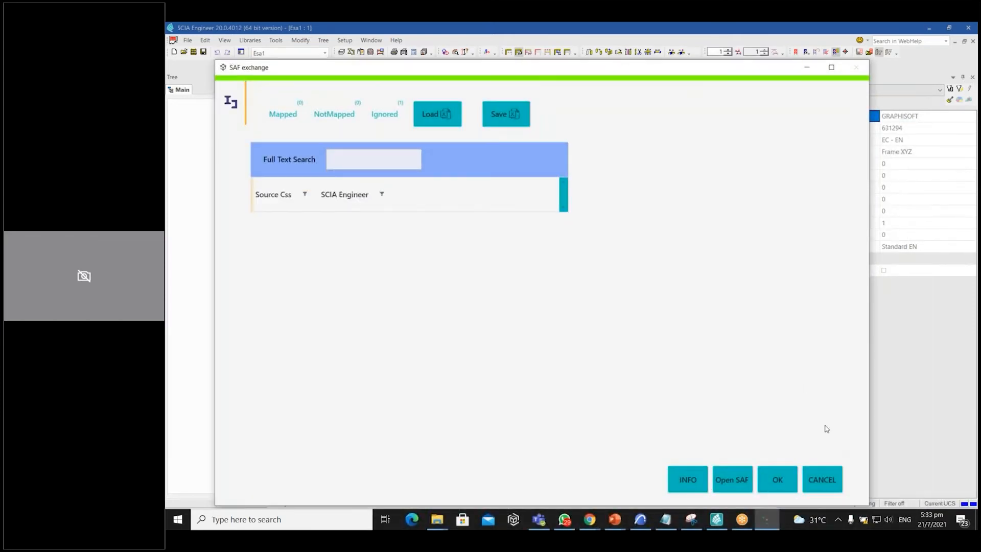
left_click(777, 483)
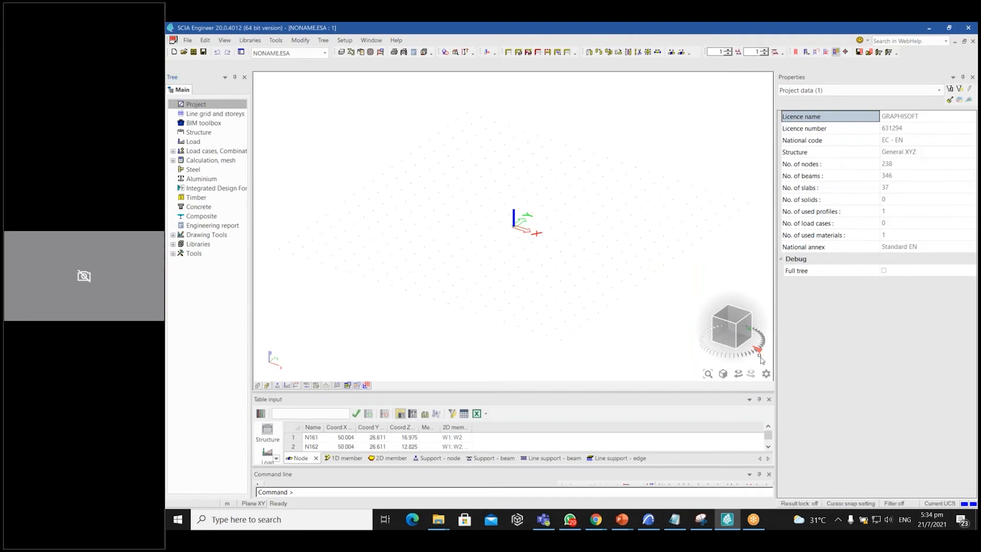
Fit the whole imported model in view and turn on its shaded surfaces and member volumes.
left_click(708, 375)
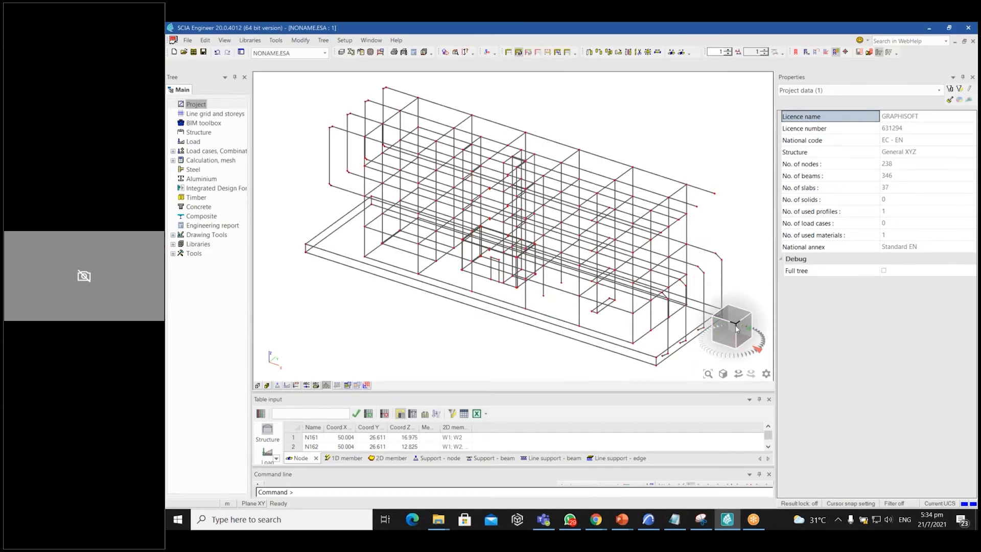
left_click_drag(736, 327, 697, 321)
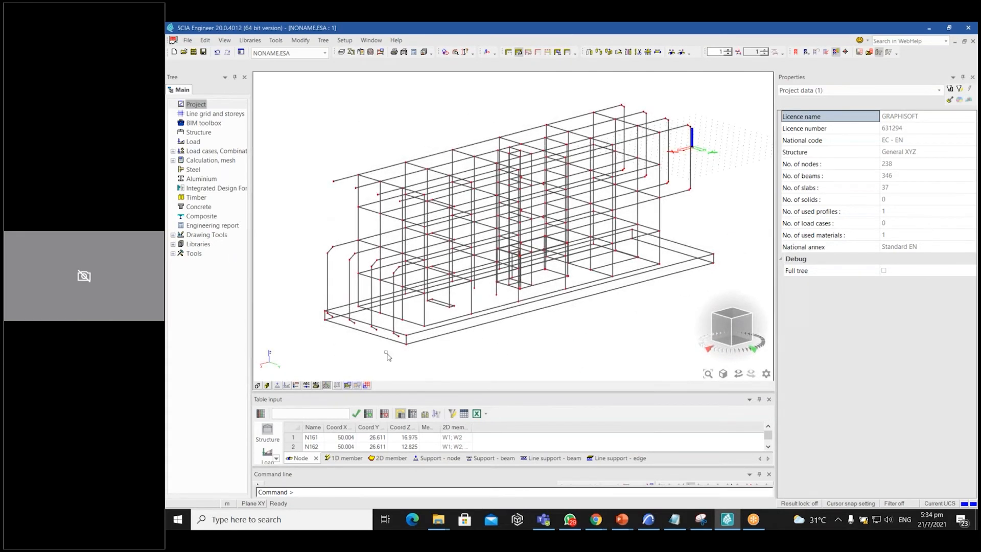
left_click(266, 387)
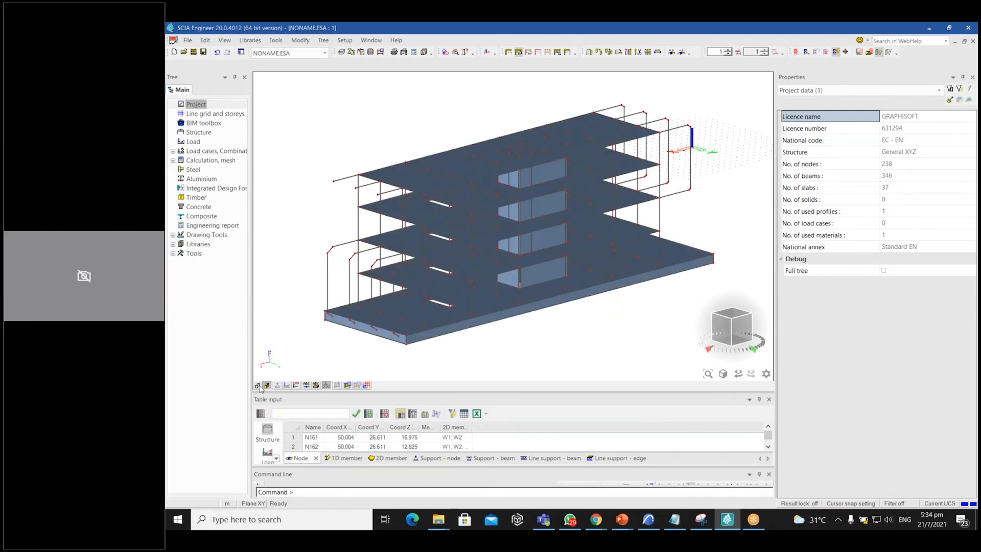
left_click(257, 386)
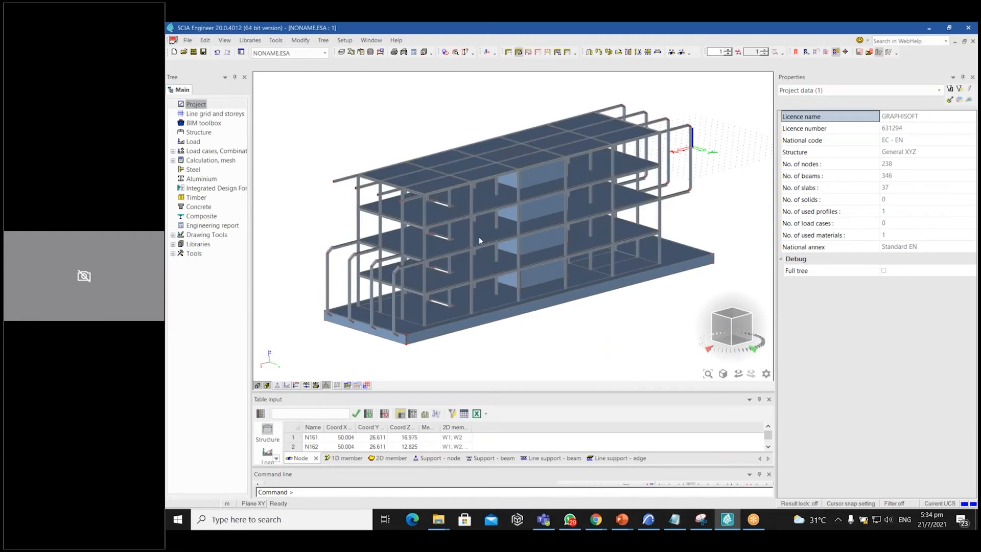
Select the lowest column at the building's near corner and examine its member properties in a widened properties area.
scroll(479, 237, "up", 3)
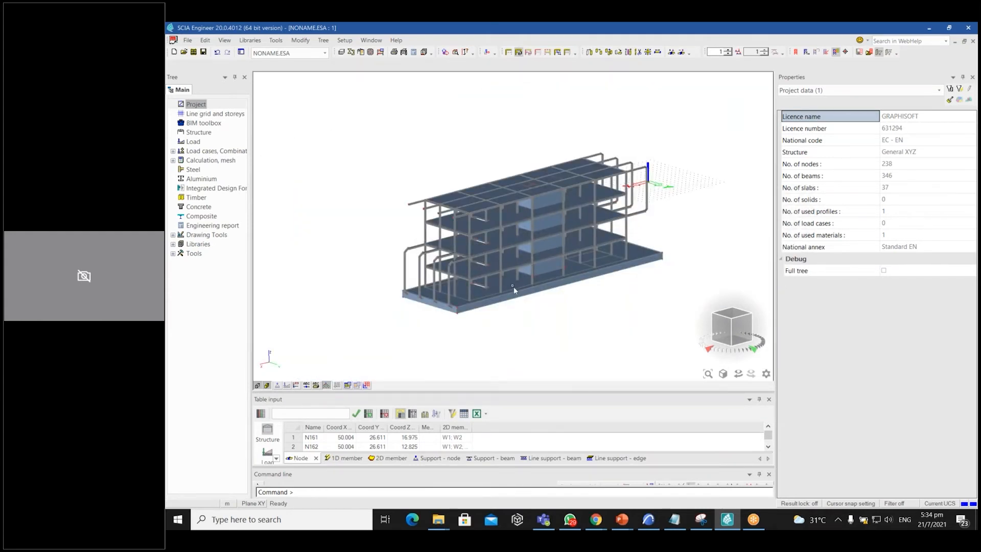
scroll(513, 286, "up", 2)
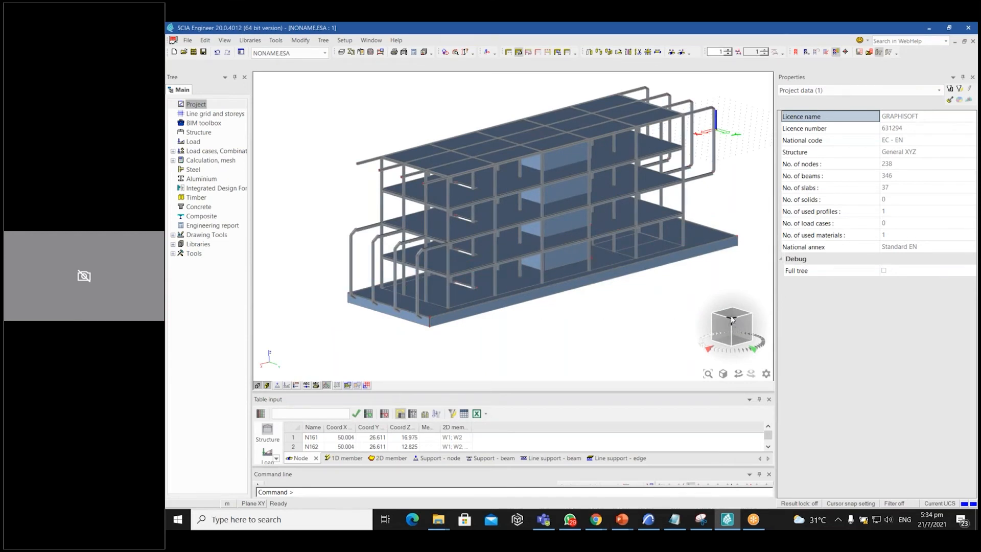
mouse_move(731, 321)
left_mouse_down()
mouse_move(731, 334)
mouse_move(731, 317)
mouse_move(753, 322)
mouse_move(726, 327)
left_mouse_up()
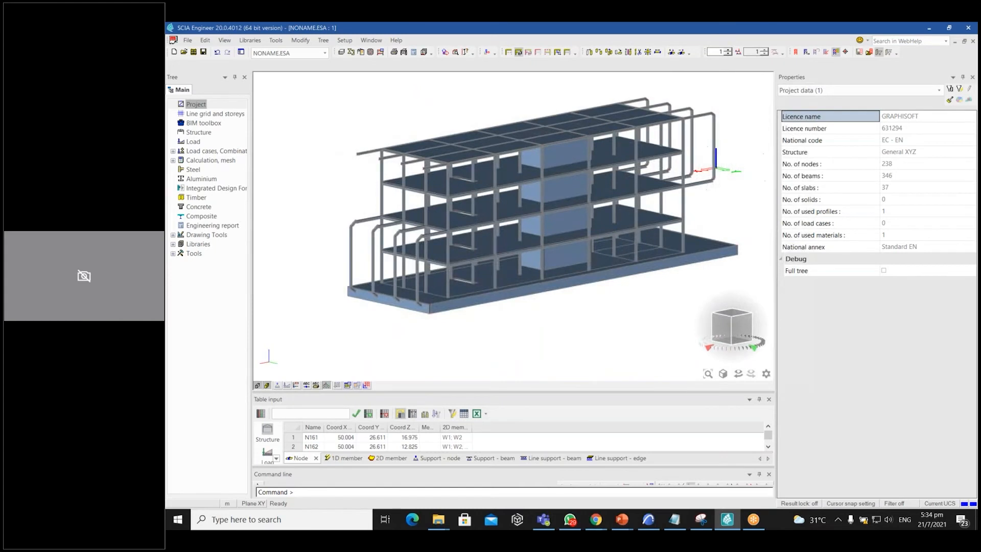
scroll(458, 294, "up", 5)
left_click(395, 284)
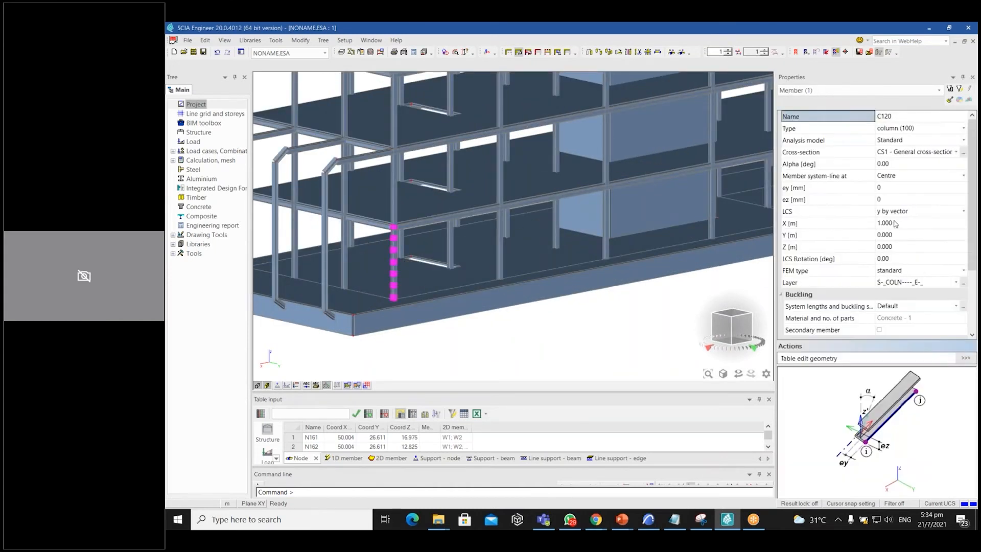
left_click_drag(775, 205, 754, 204)
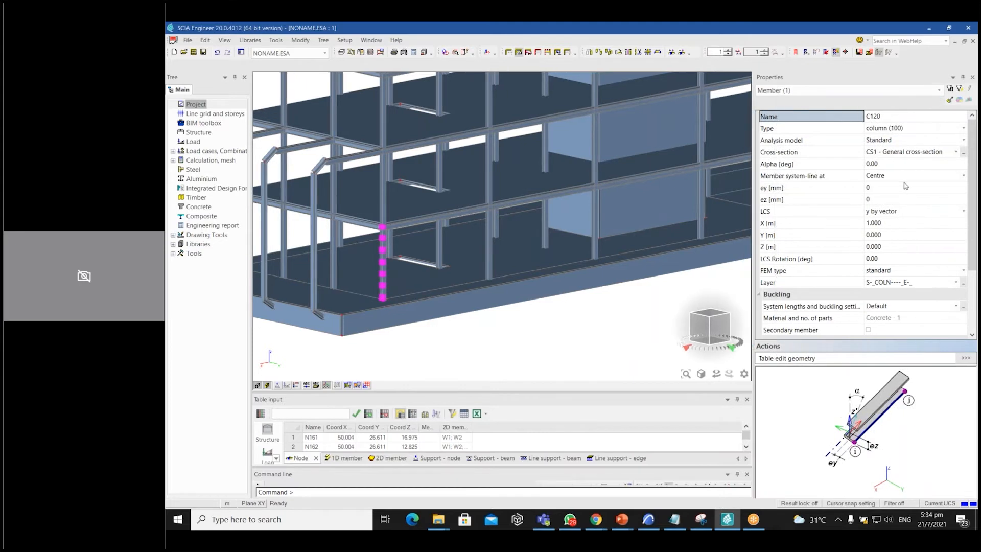
Review the selected column's remaining properties, including its geometry and node data.
left_click(973, 192)
left_click_drag(975, 194, 962, 307)
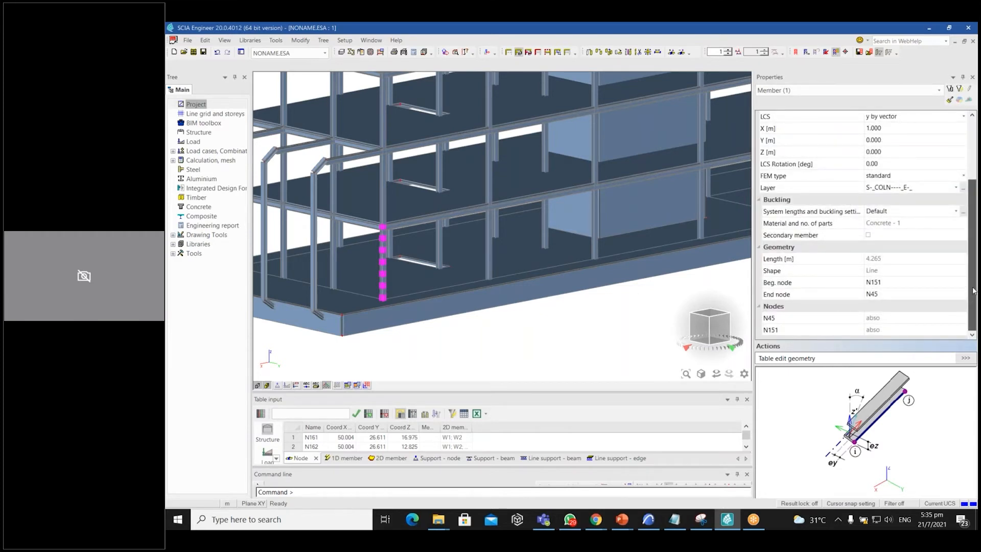
left_click_drag(977, 272, 977, 196)
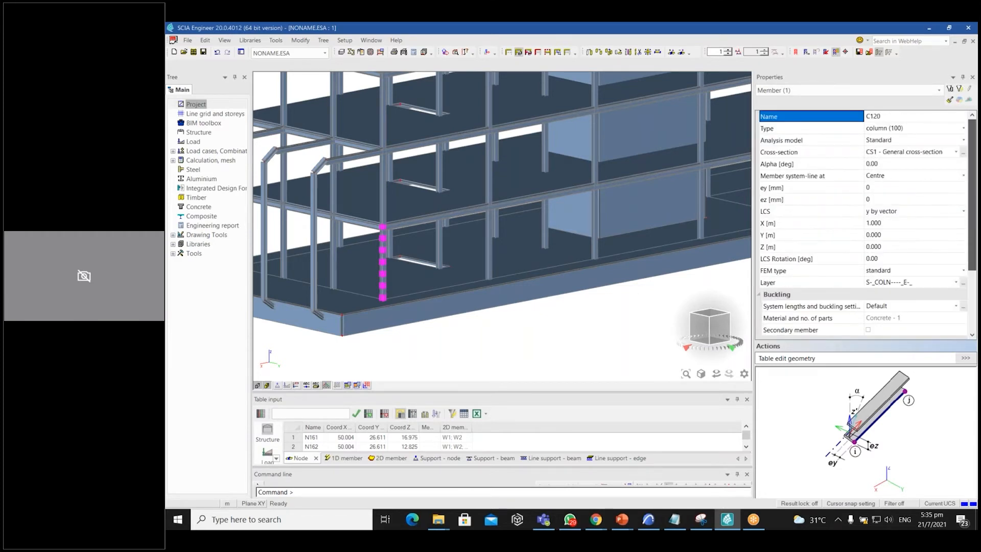
Select the ground-level slab P5 from the overlapping objects and examine its thickness and available concrete materials, keeping C12/15.
left_click(457, 290)
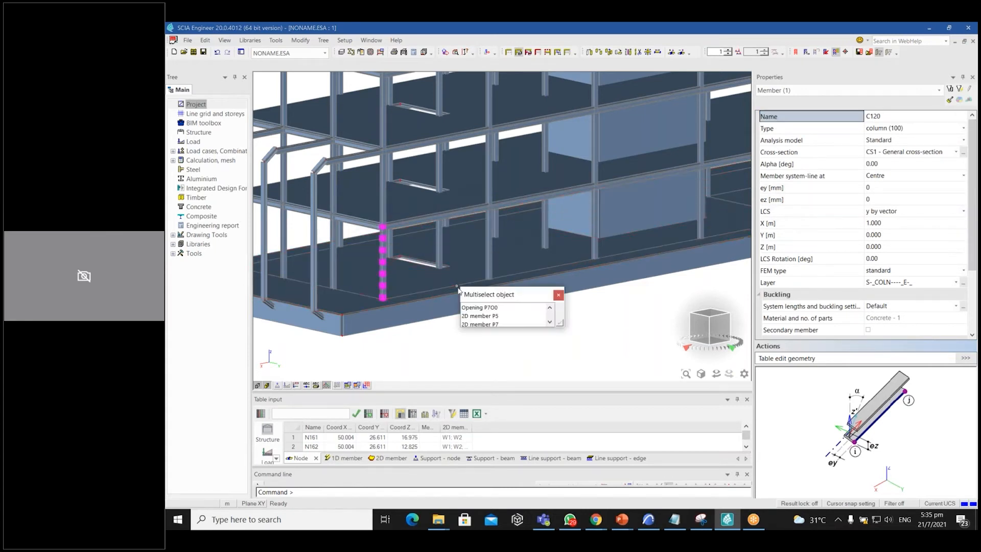
scroll(491, 314, "down", 1)
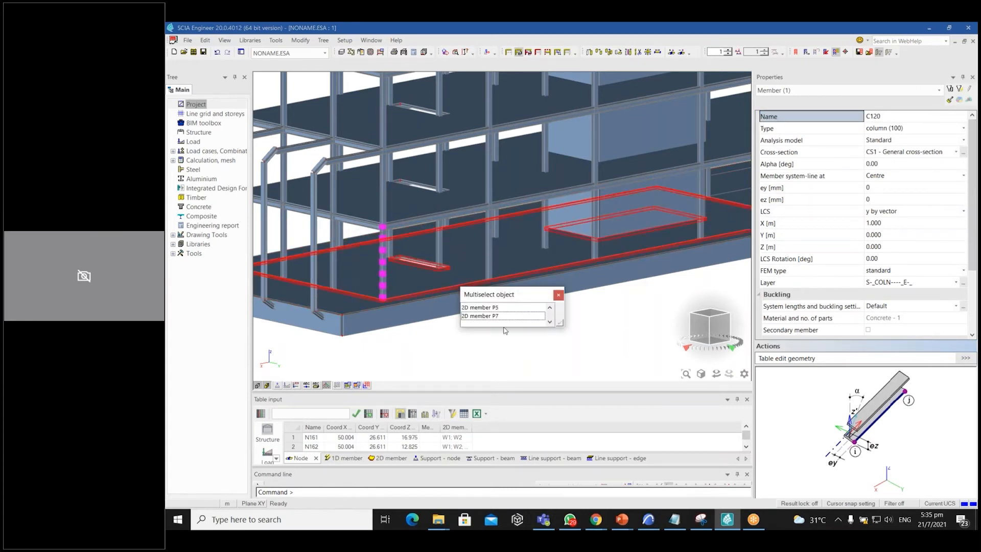
left_click(485, 308)
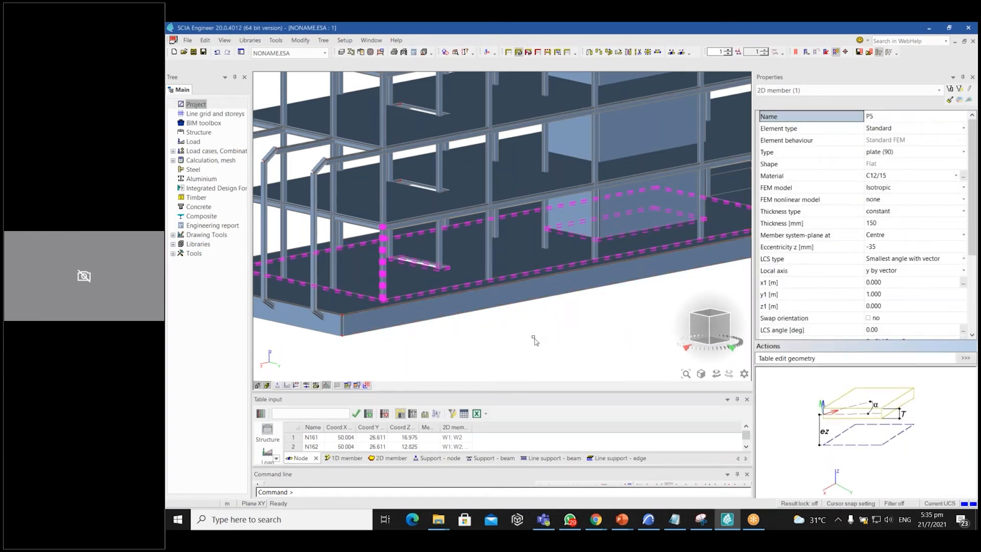
left_click(882, 224)
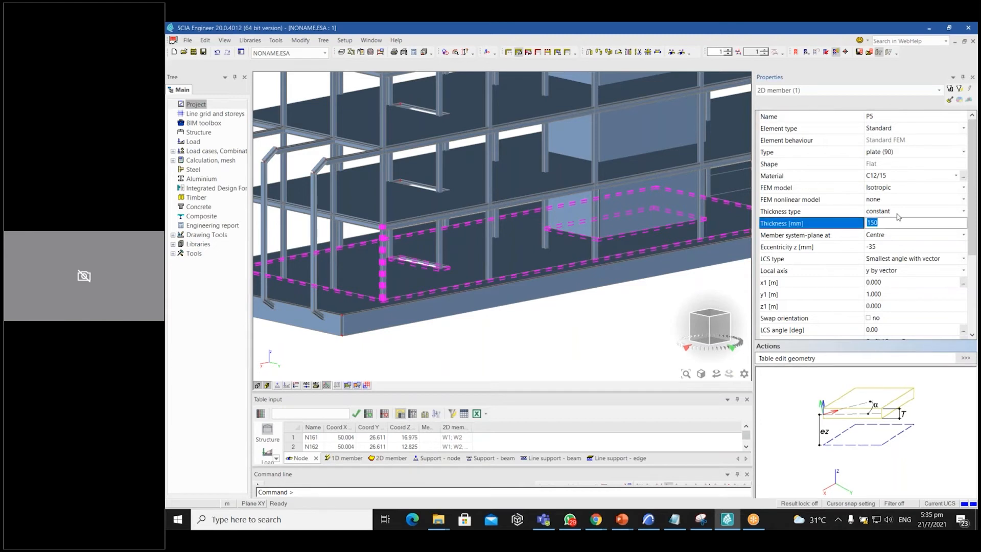
left_click(898, 176)
left_click(898, 176)
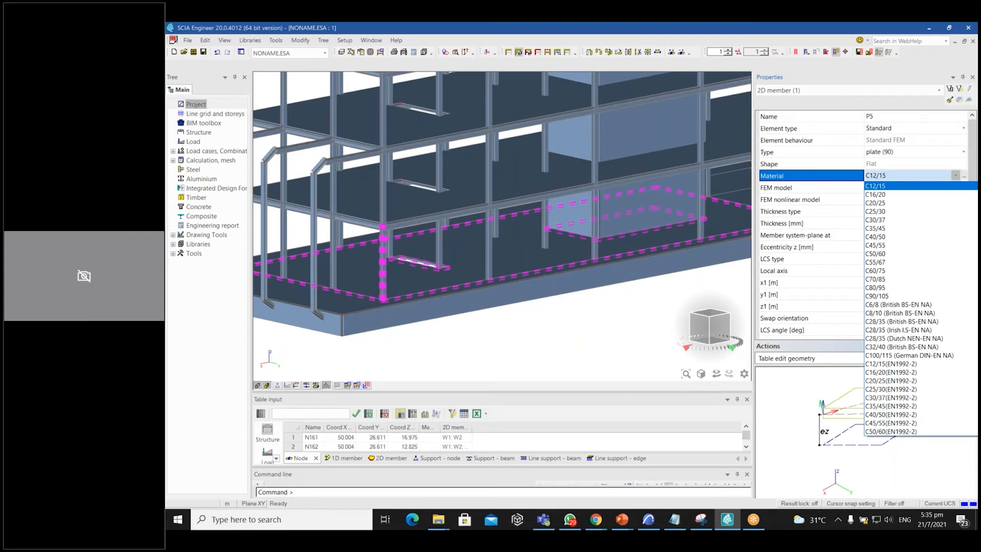
left_click(893, 181)
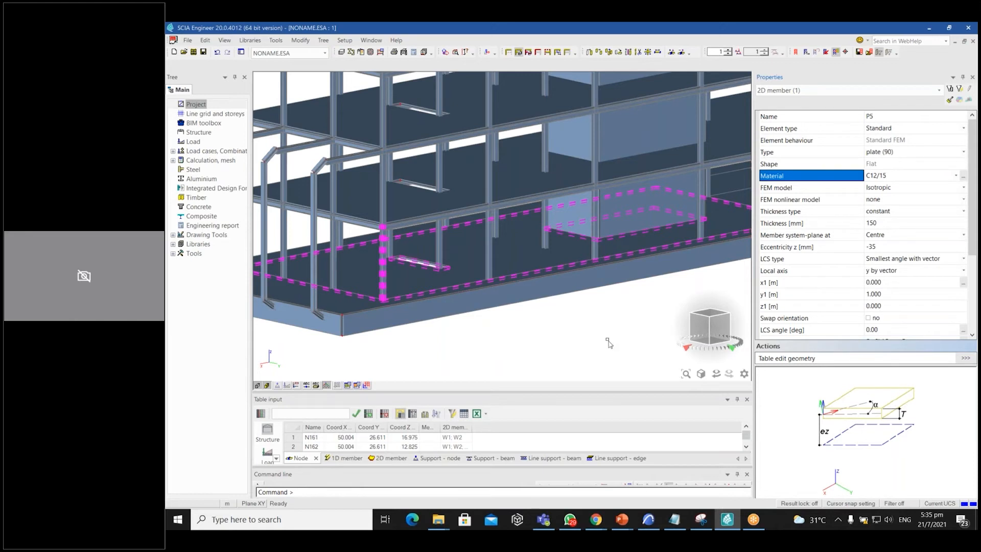
scroll(559, 363, "down", 5)
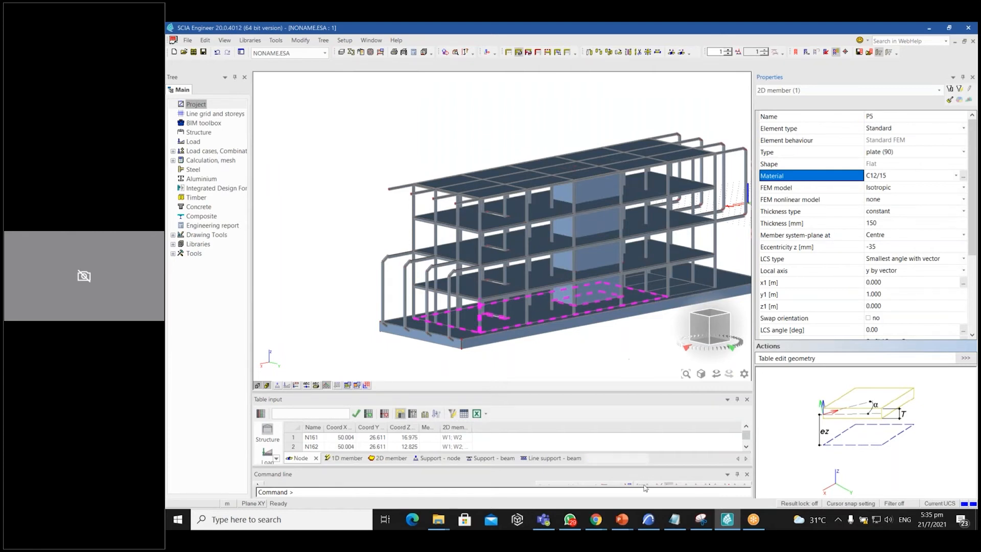
Switch to Archicad and start a Model Compare for the structural project.
left_click(649, 520)
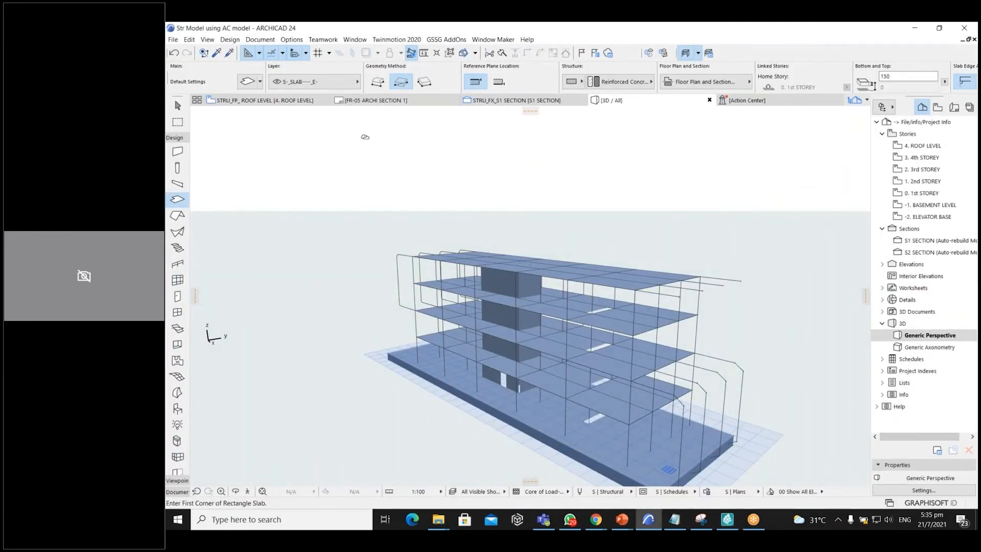
left_click(258, 40)
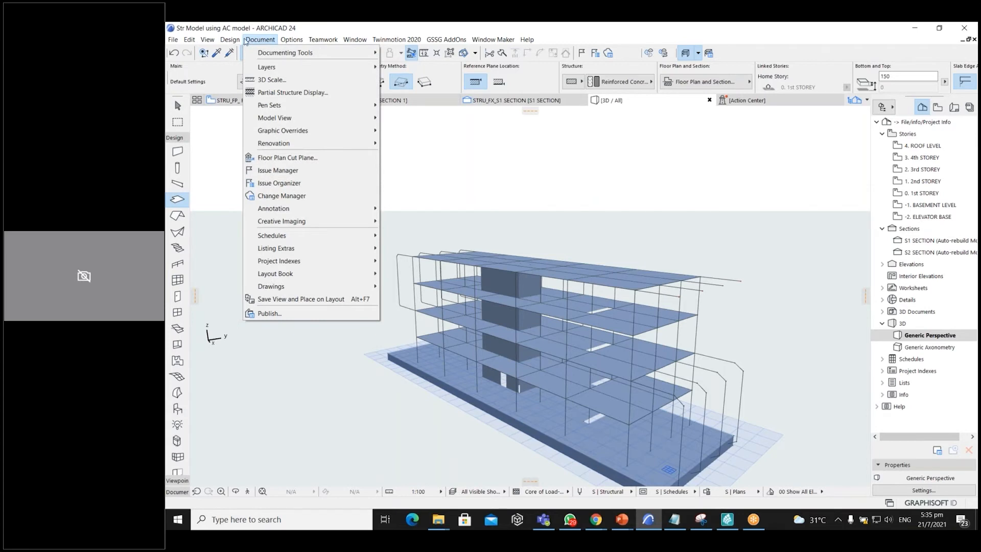
mouse_move(230, 40)
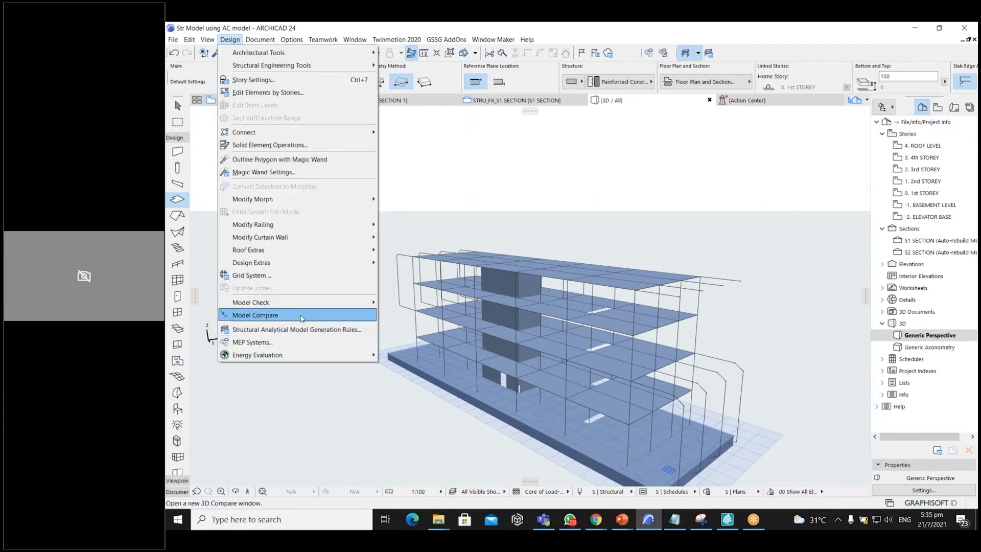
mouse_move(299, 302)
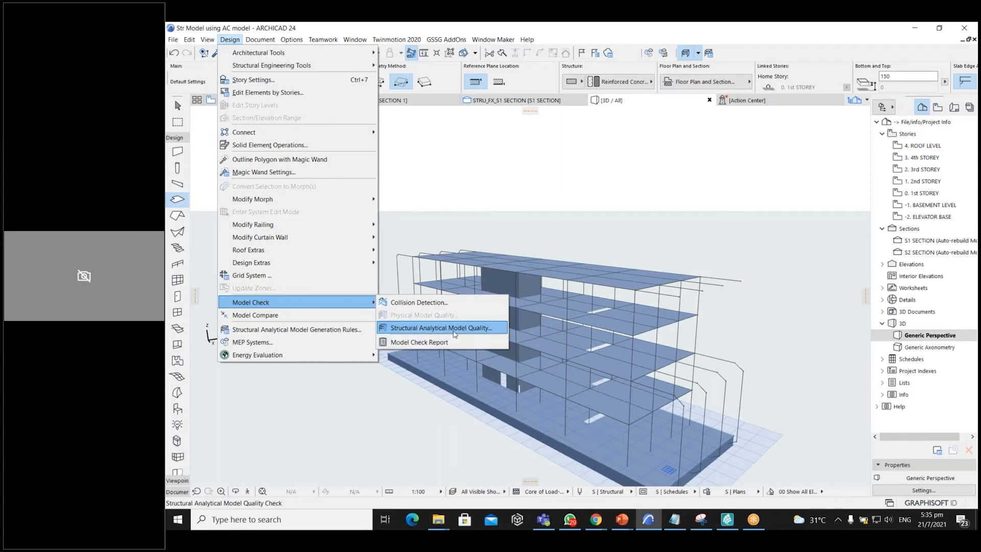
left_click(321, 323)
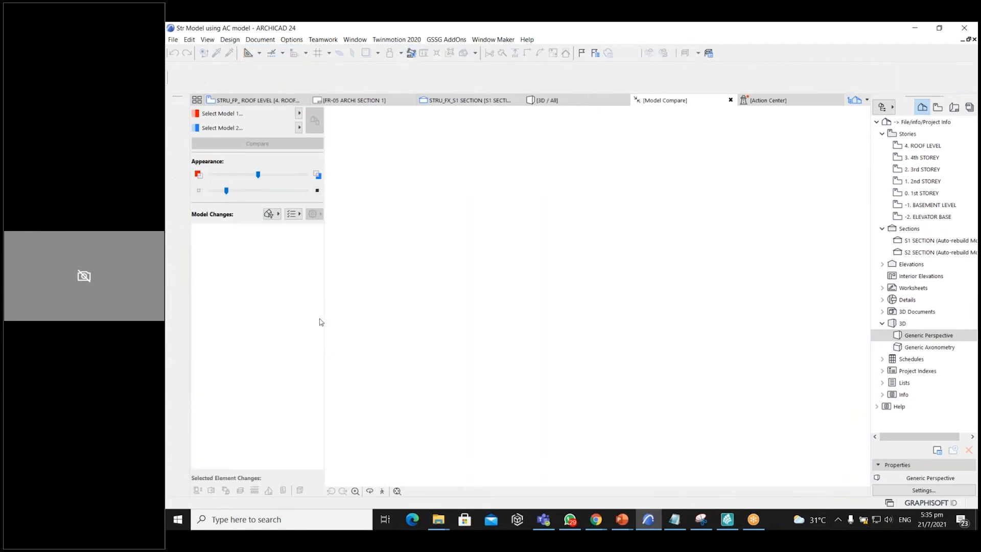
Set the current model as Model 1 and the Structural Analytical Format file "Str Model using AC model AC Now Demo.xlsx" as Model 2.
left_click(299, 113)
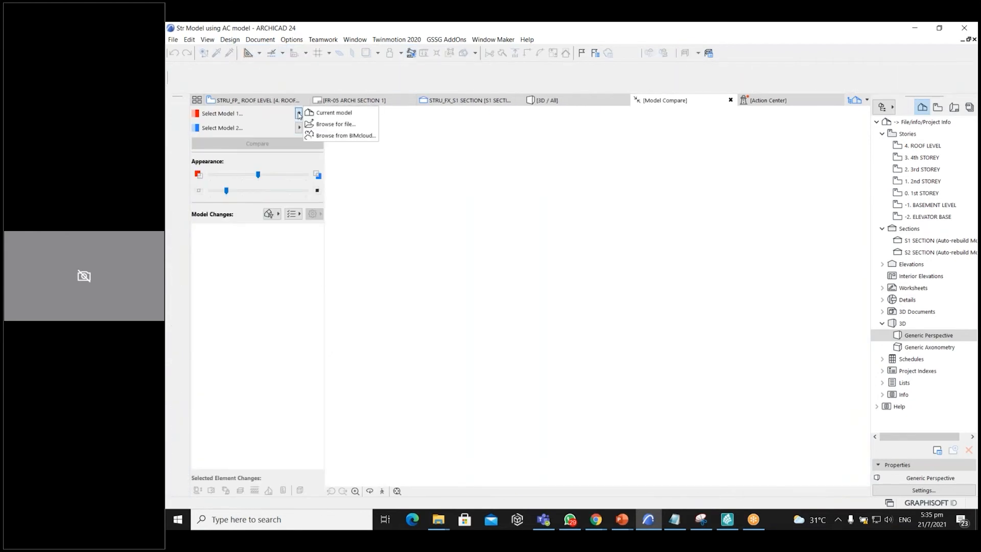
left_click(347, 114)
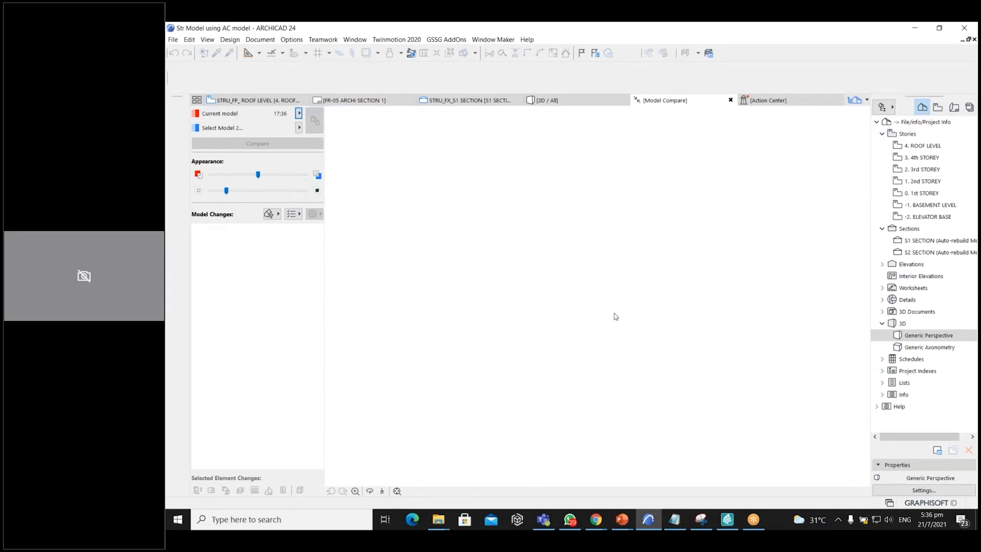
left_click(299, 127)
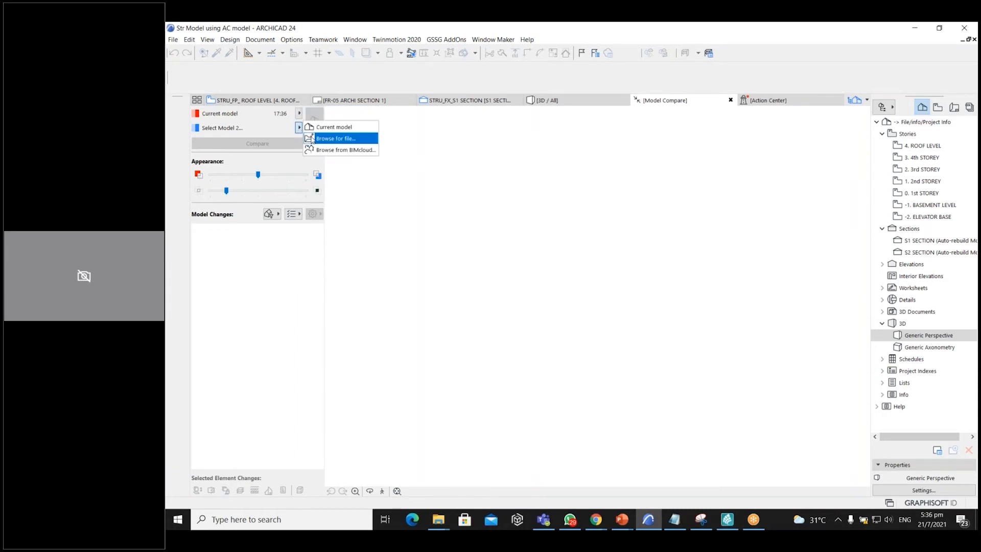
left_click(331, 139)
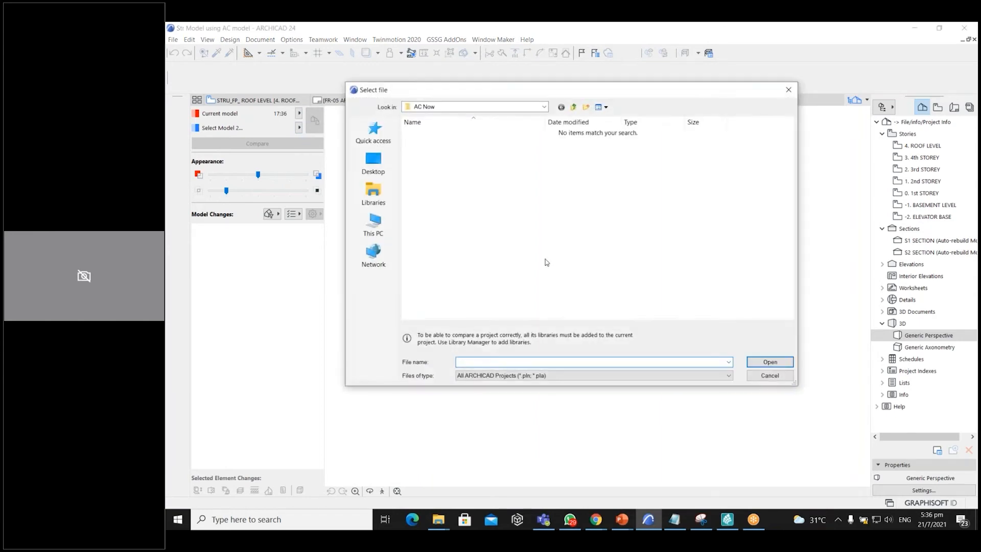
left_click(529, 376)
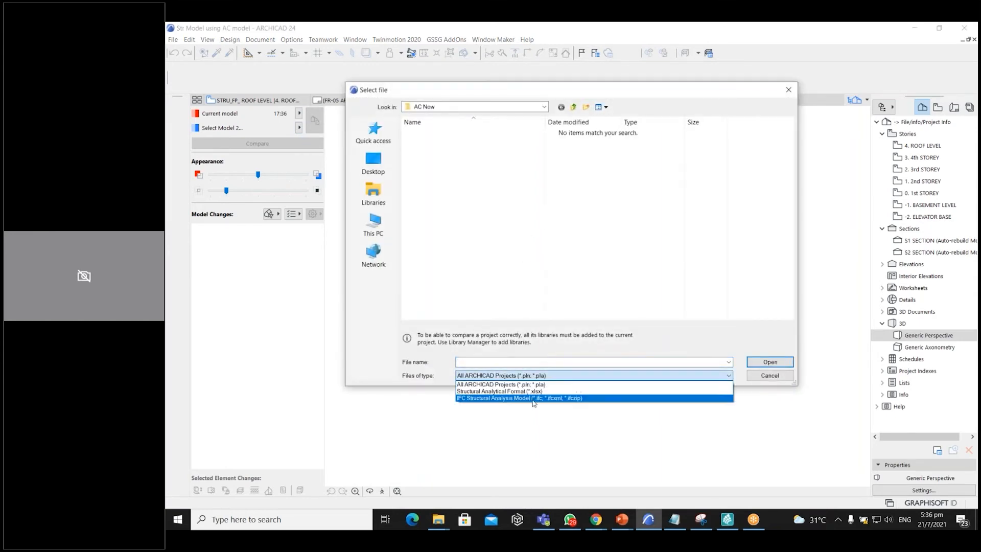
left_click(511, 391)
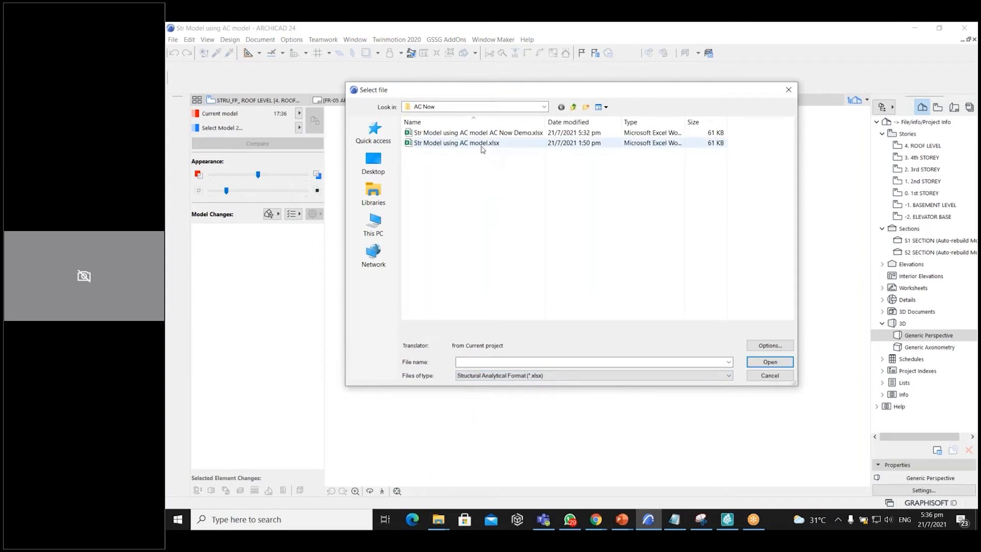
left_click(496, 135)
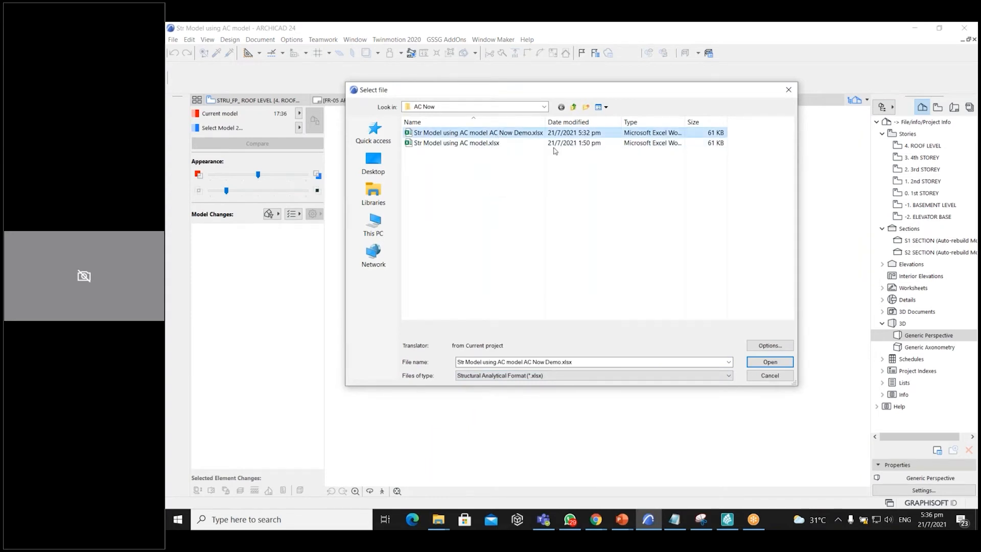
left_click(770, 362)
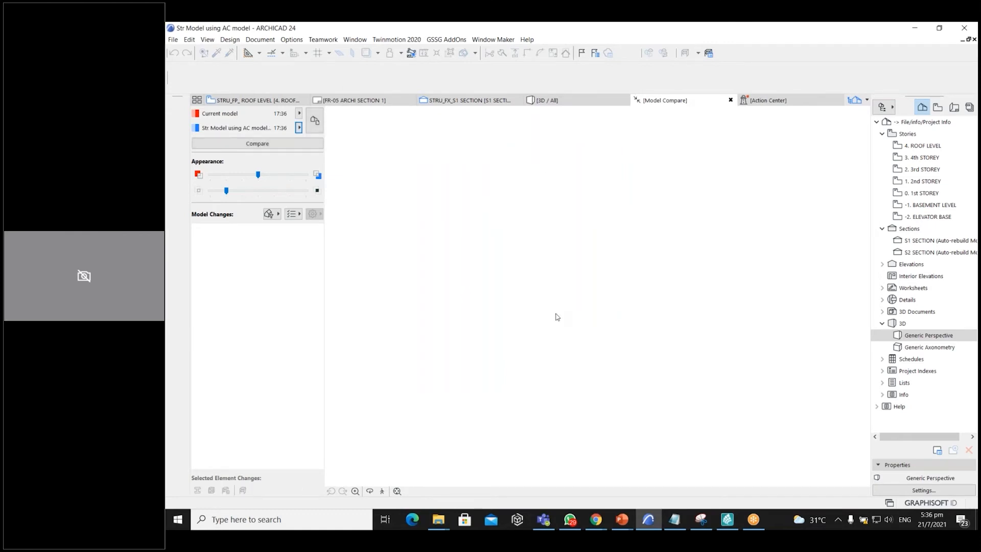
Compare the two models as physical models using the "S | 3D (Load-Bearing Elements)" view.
left_click(315, 121)
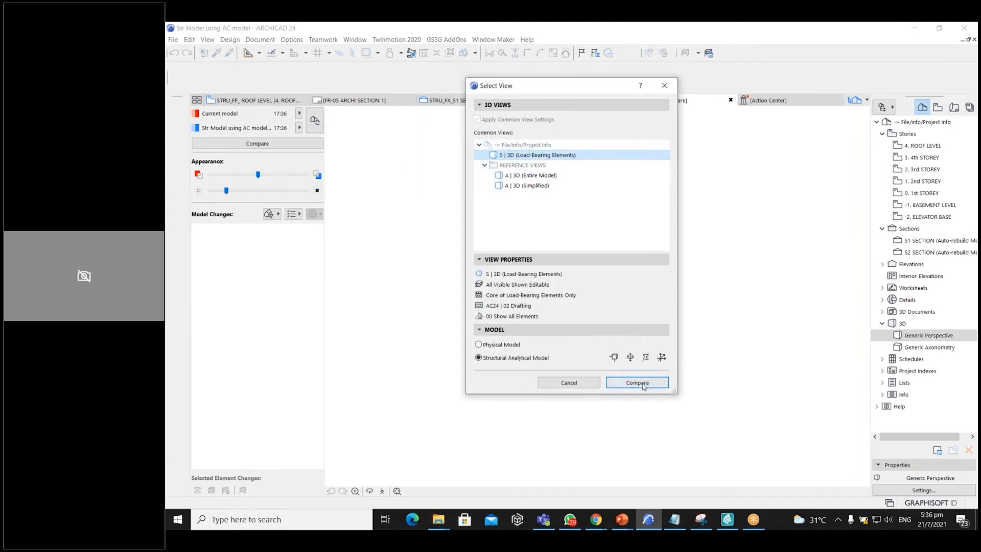
left_click(502, 346)
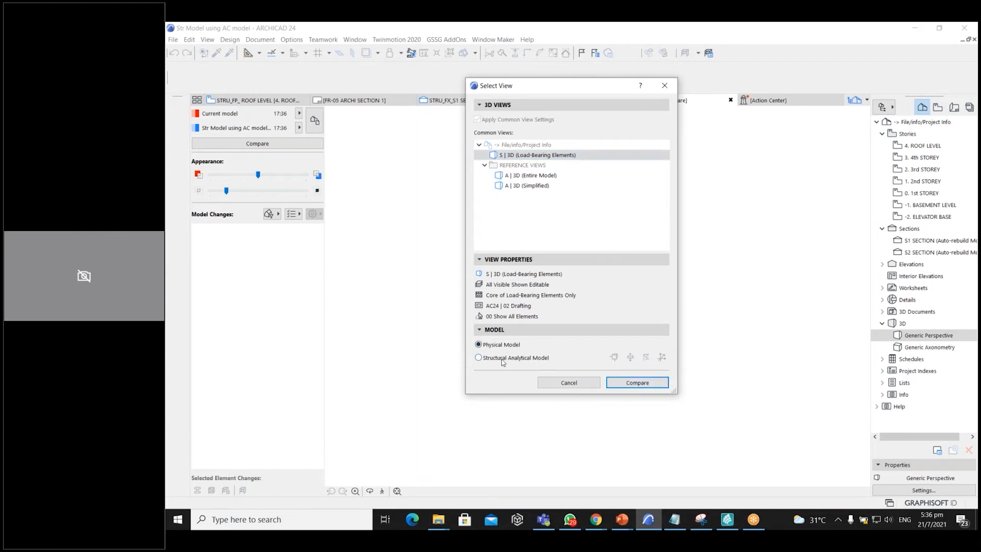
left_click(633, 384)
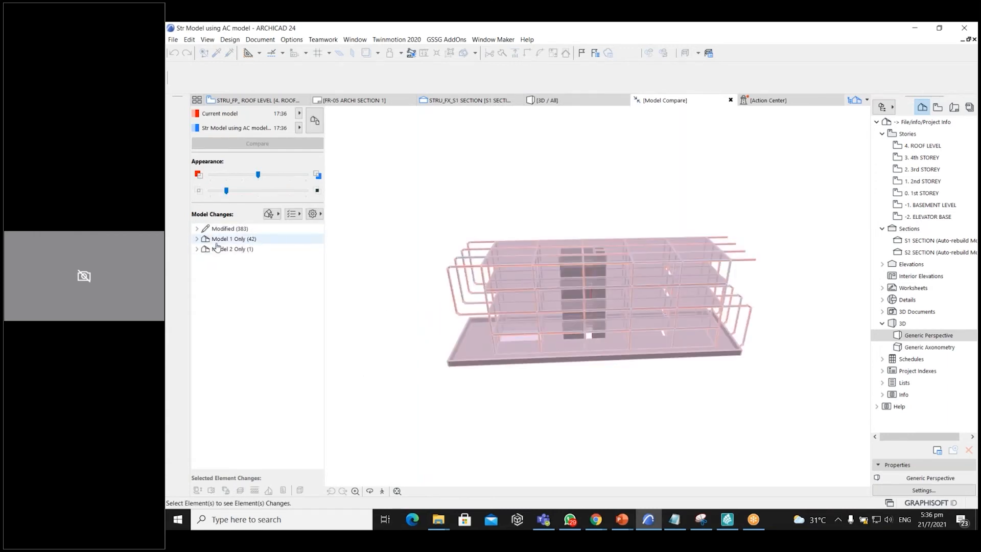
Inspect the object listed under Model 1 Only and shift the comparison's appearance towards the first model with stronger opacity.
left_click(197, 239)
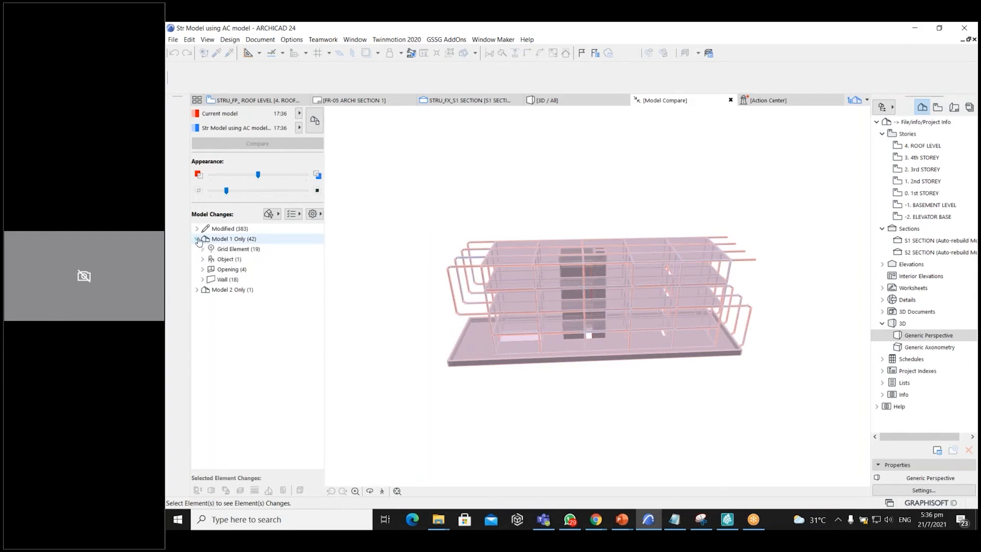
double_click(230, 260)
double_click(243, 269)
left_click(238, 280)
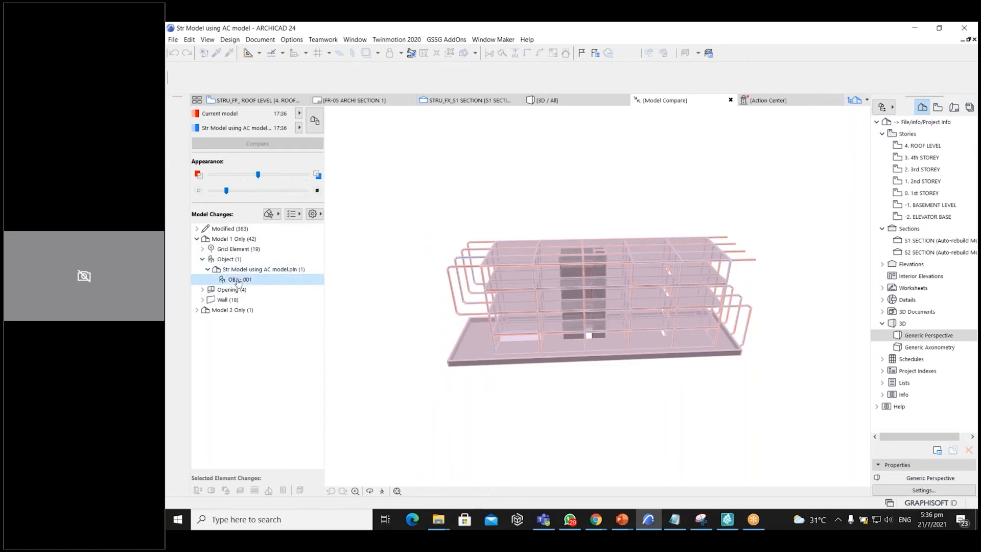
mouse_move(258, 175)
left_mouse_down()
mouse_move(313, 177)
mouse_move(215, 177)
mouse_move(309, 178)
mouse_move(211, 193)
mouse_move(298, 194)
mouse_move(242, 178)
left_mouse_up()
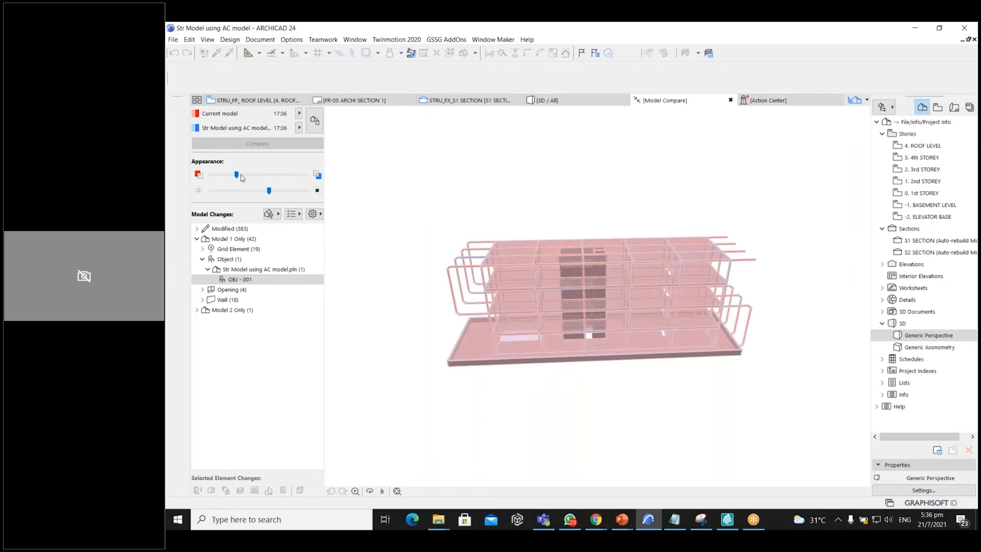
Return to the 3D view of the whole project and display the physical model instead of the analytical one.
left_click(257, 101)
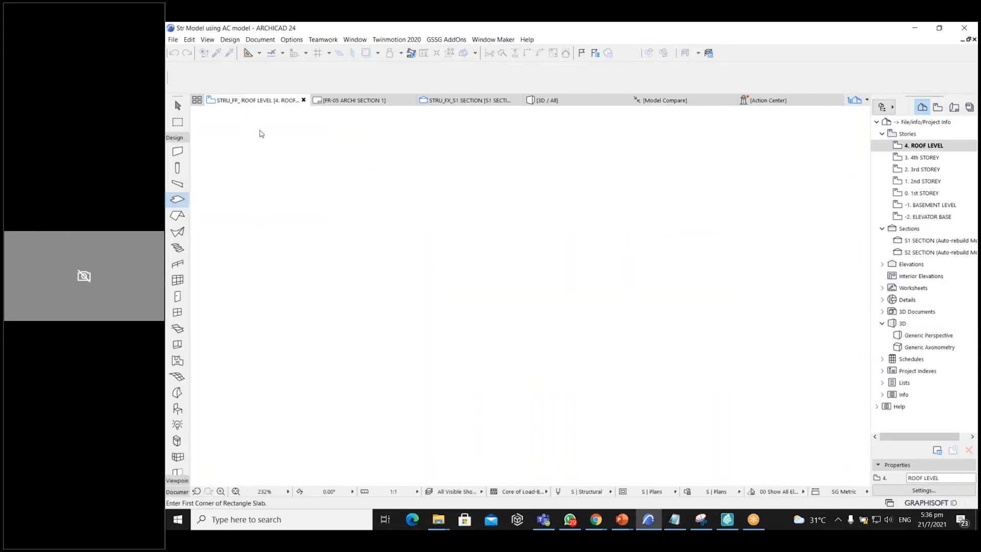
left_click(546, 100)
left_click(685, 53)
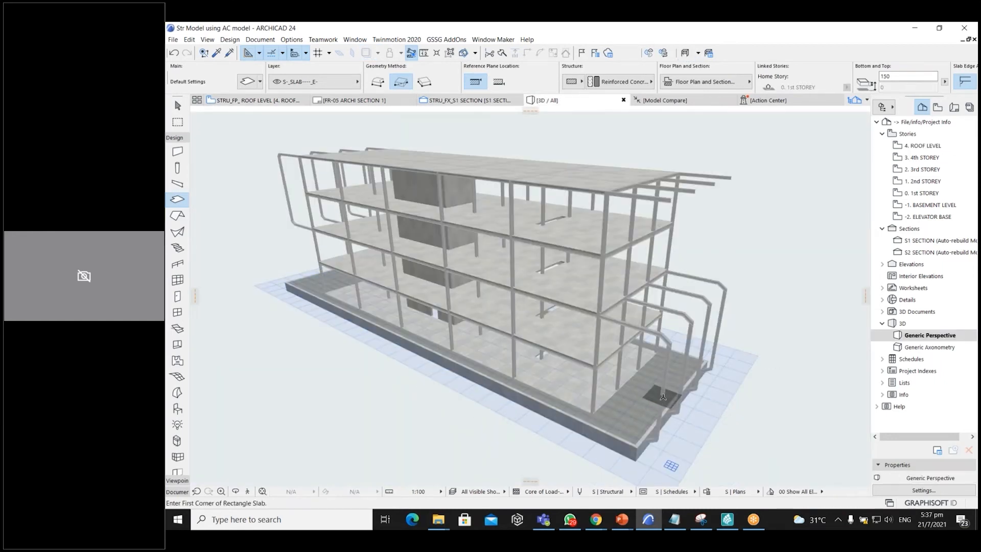
Select the two middle cantilevered roof beams at the building's end and stretch them further outward.
key("Escape")
left_click(667, 387)
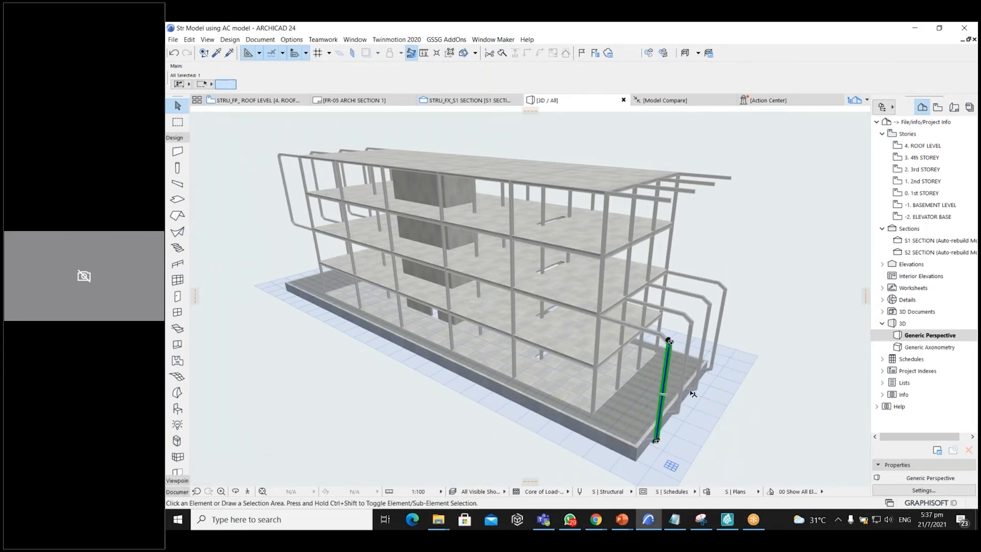
left_click(695, 193)
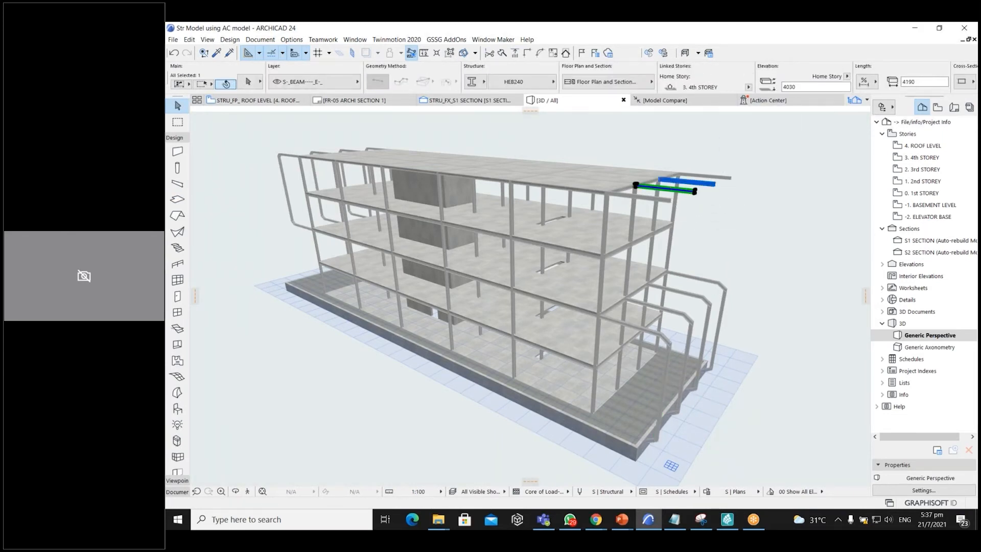
left_click(717, 185, "shift")
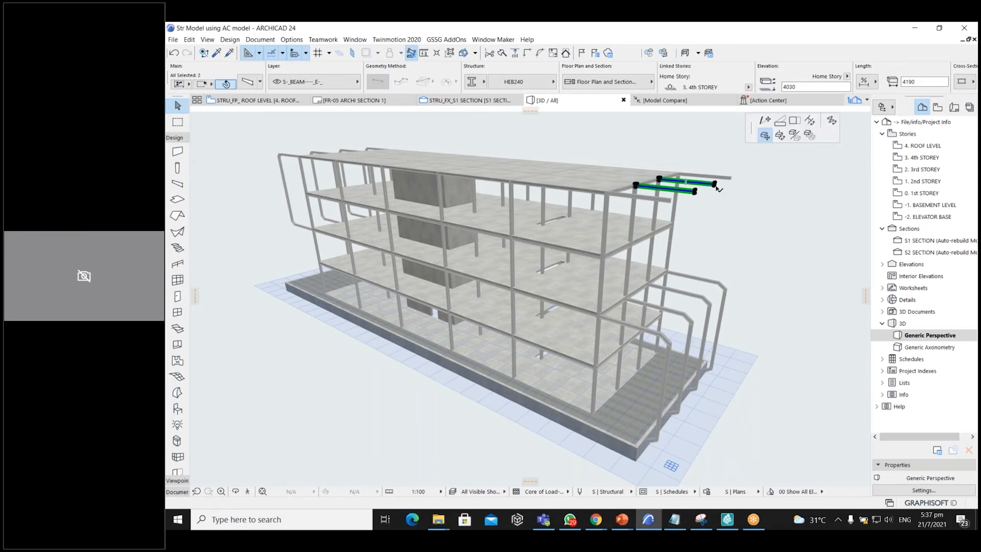
left_click(715, 184)
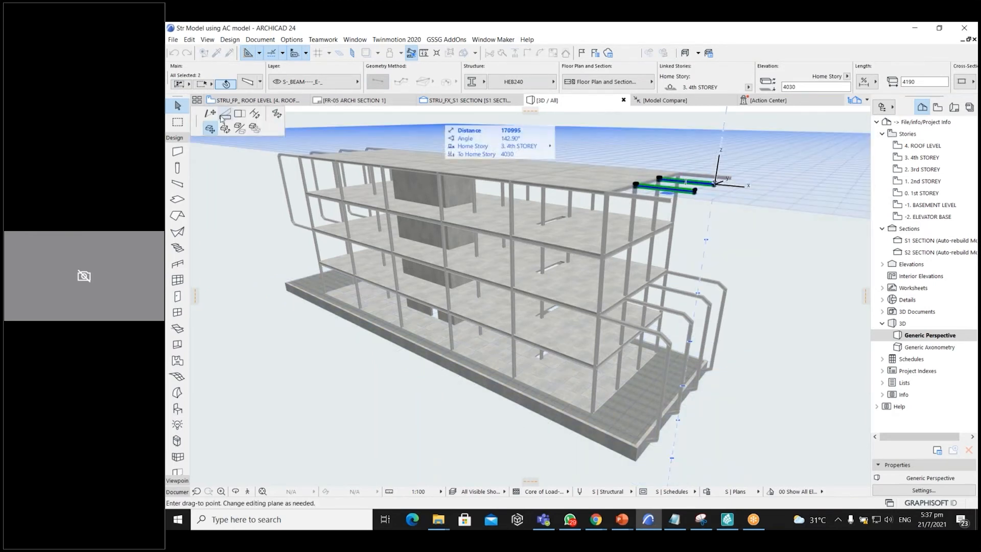
left_click(255, 122)
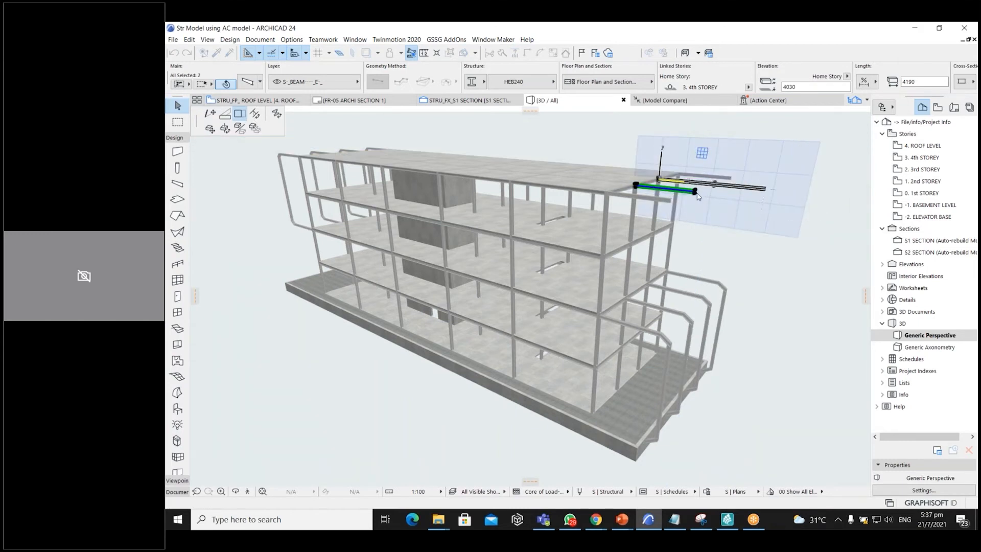
left_click(778, 236)
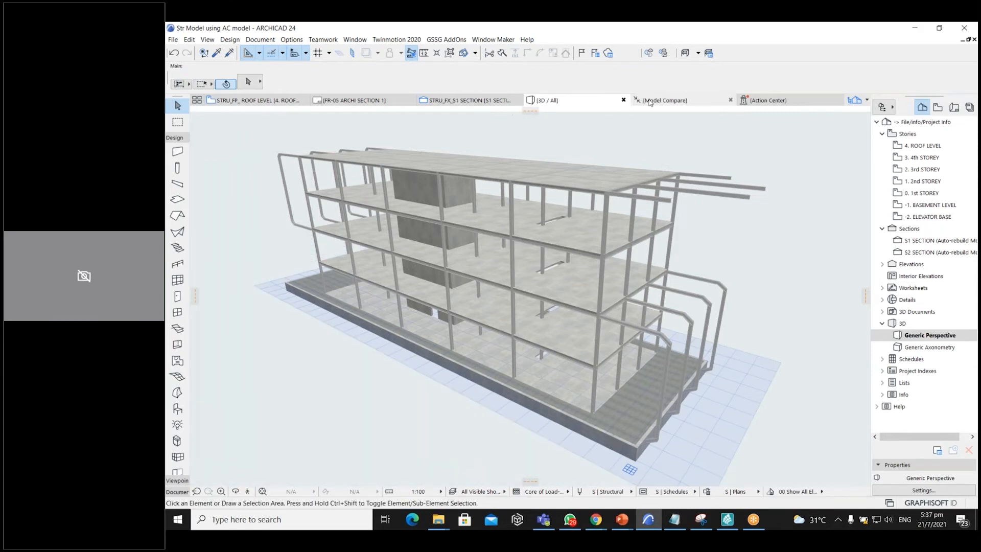
Refresh Model 1 with the current model and rerun the physical model comparison using the "S | 3D (Load-Bearing Elements)" view.
left_click(665, 100)
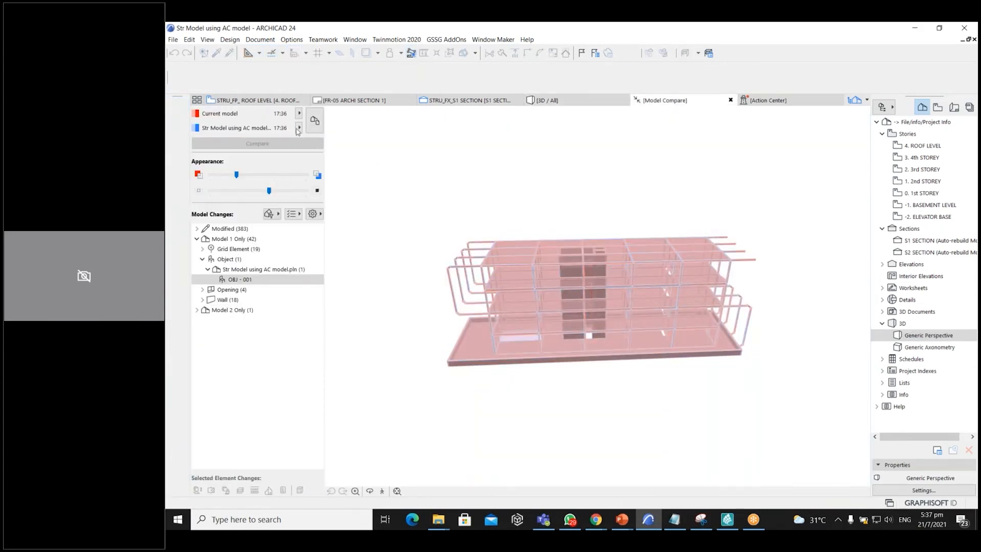
left_click(298, 113)
left_click(317, 109)
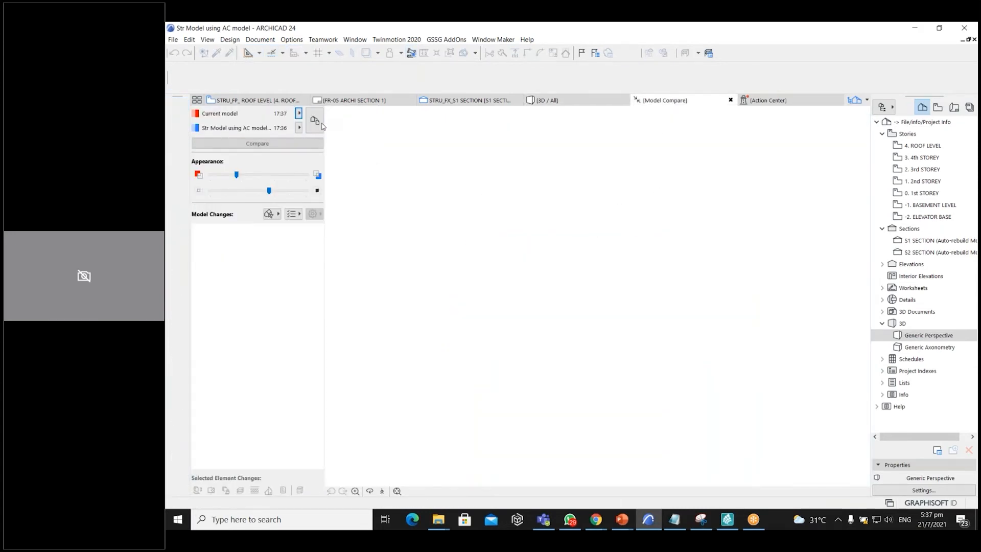
left_click(315, 122)
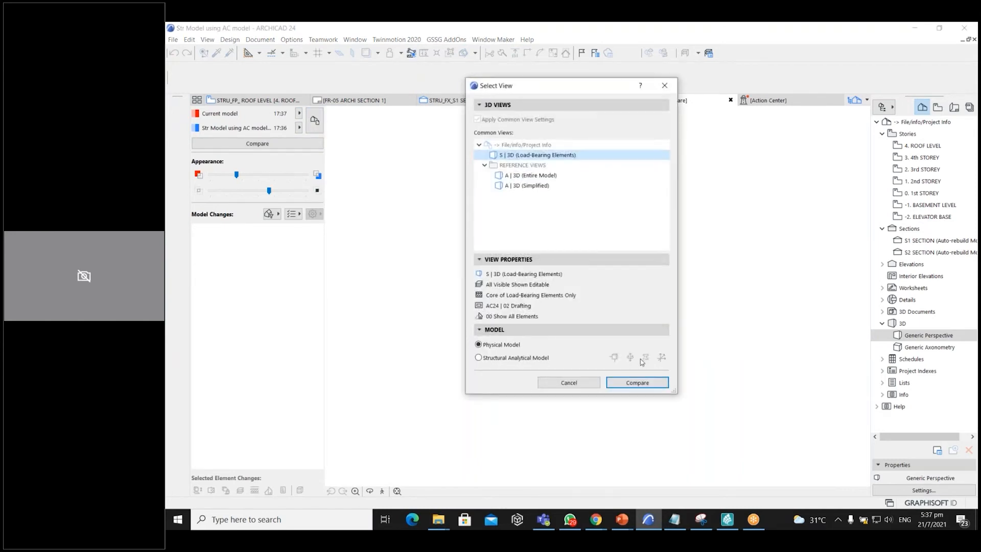
left_click(637, 382)
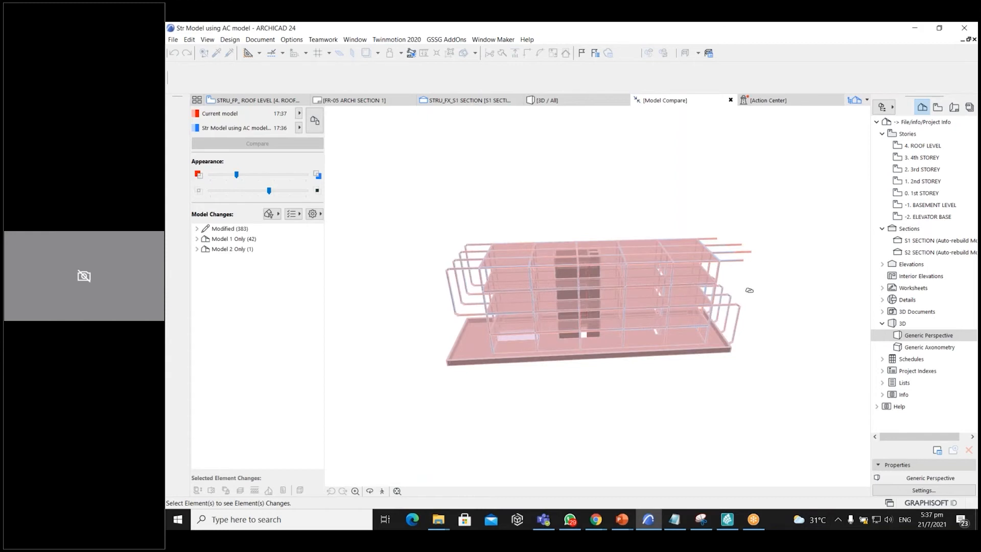
Examine the extended roof beams in the comparison by shifting the appearance between both models and lowering the opacity.
scroll(762, 249, "up", 6)
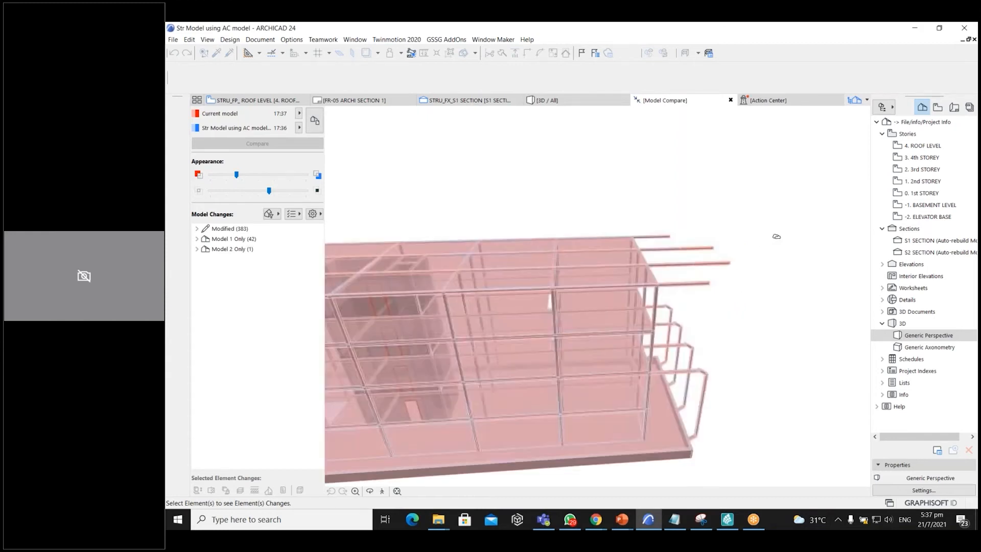
scroll(777, 236, "up", 1)
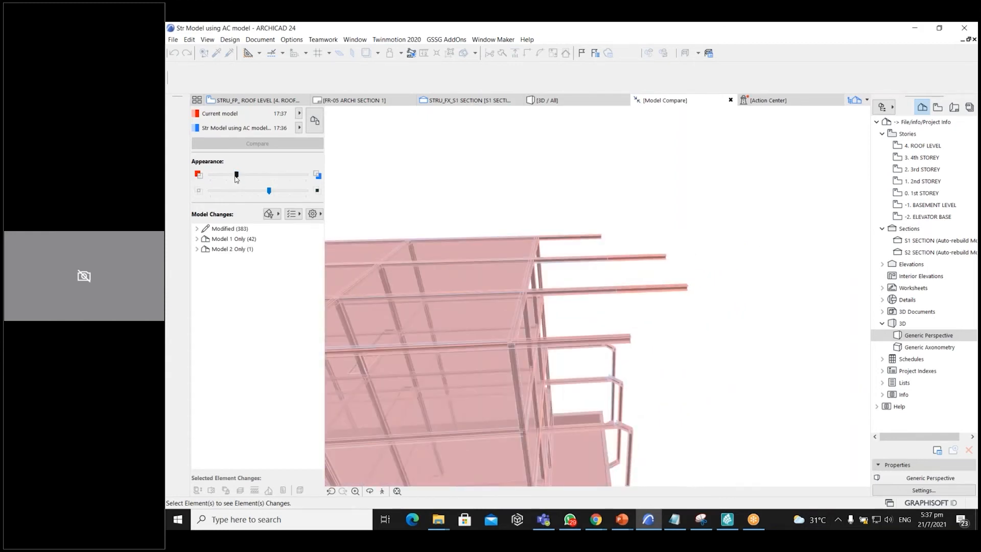
left_click_drag(239, 177, 309, 183)
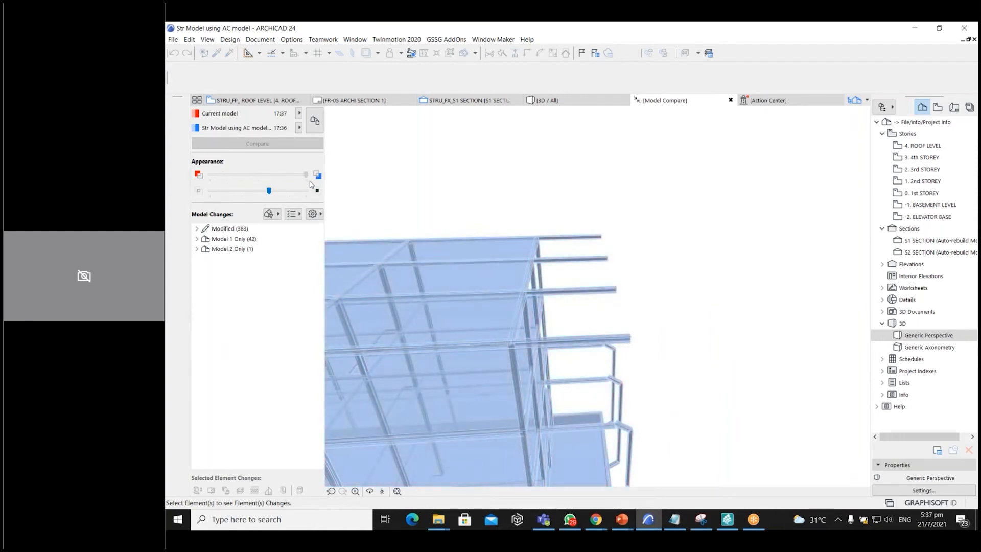
left_click_drag(301, 186, 258, 200)
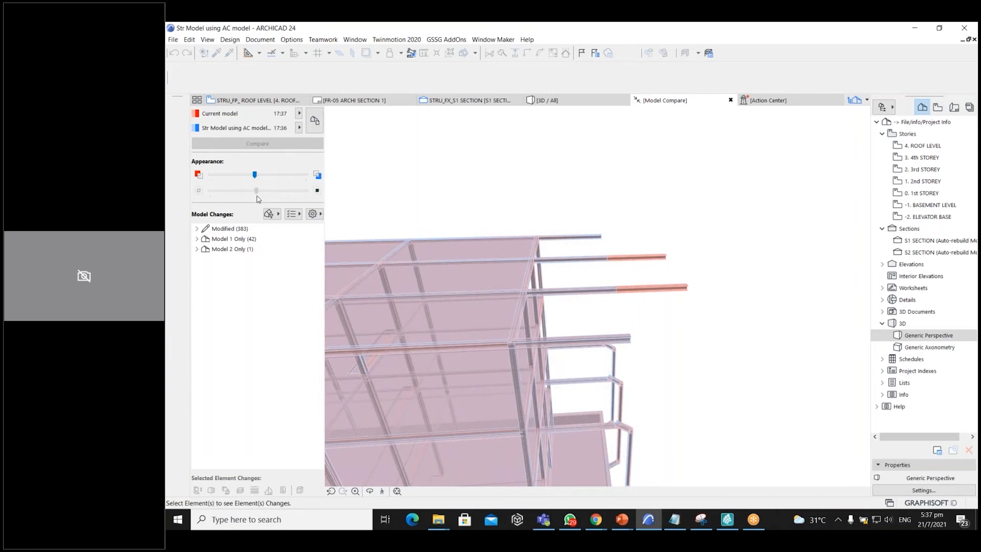
scroll(709, 314, "down", 1)
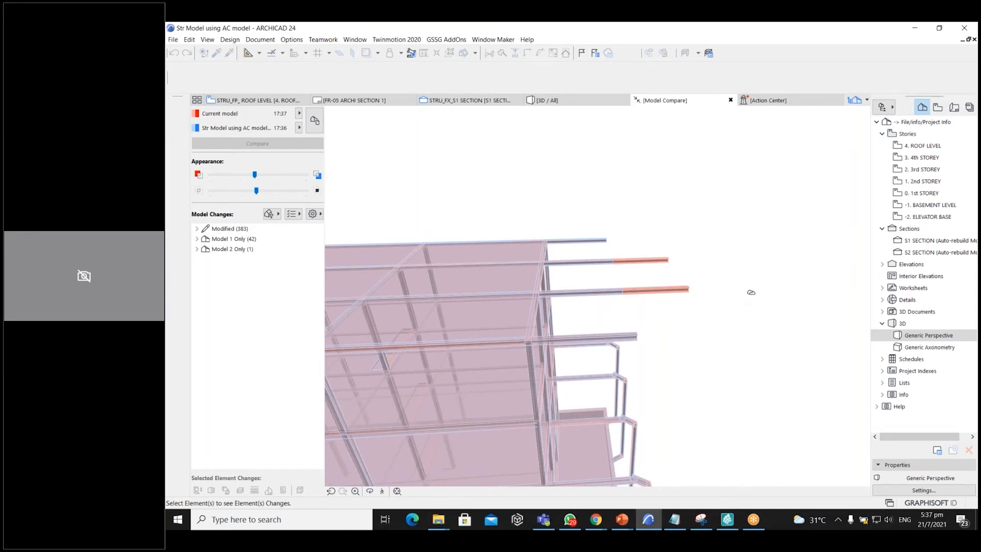
scroll(752, 292, "down", 3)
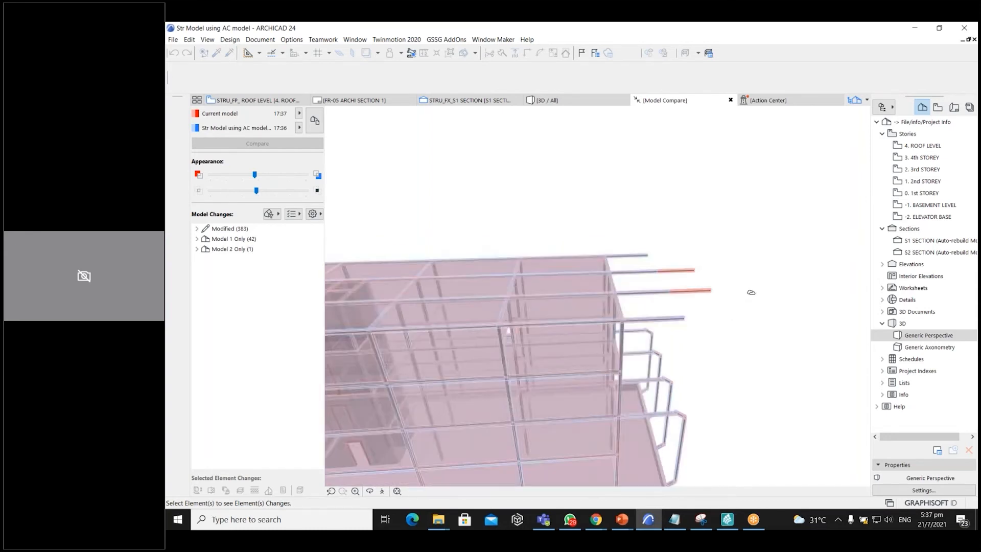
Expand the Model 2 Only, Model 1 Only and Modified changes and inspect the second BMR - 024 beam among the modified beams.
left_click(198, 249)
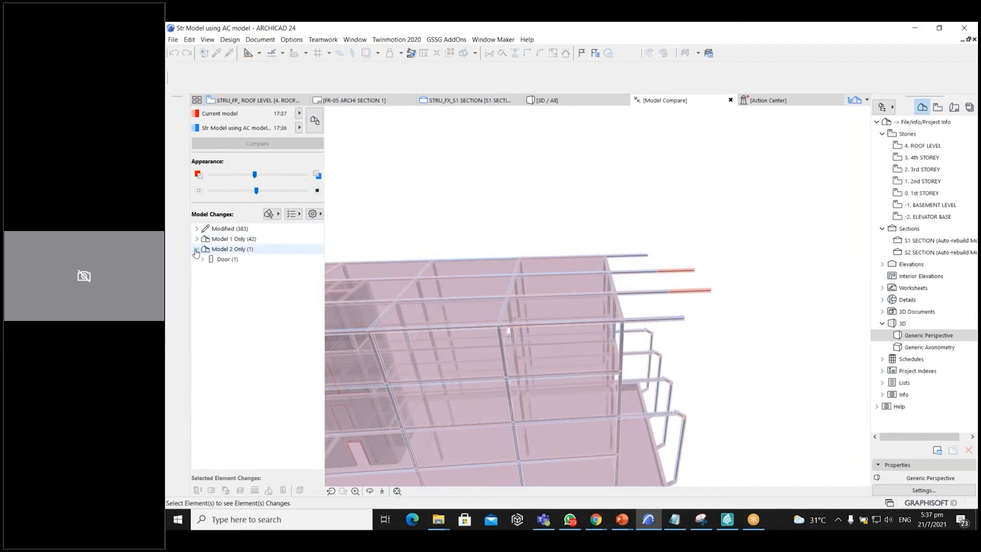
left_click(197, 239)
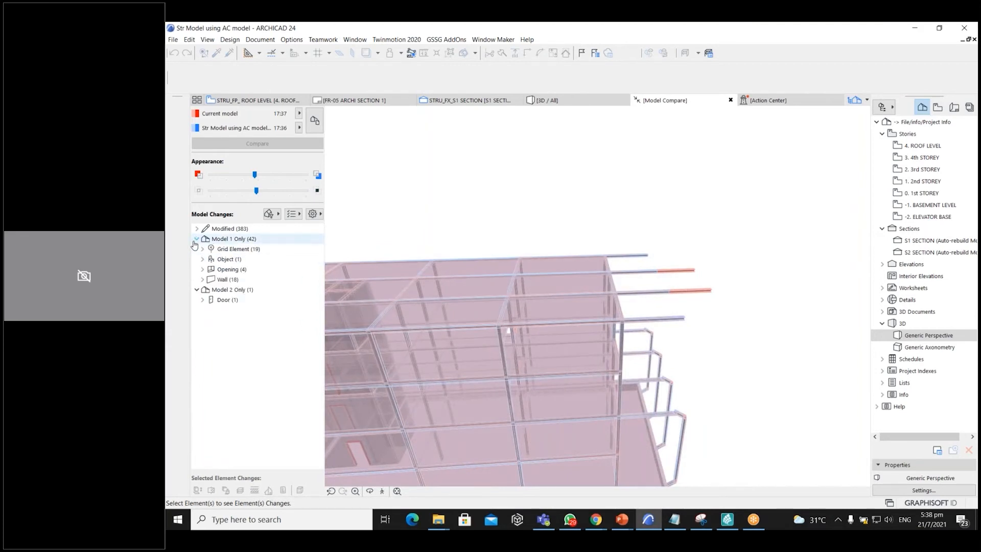
left_click(197, 229)
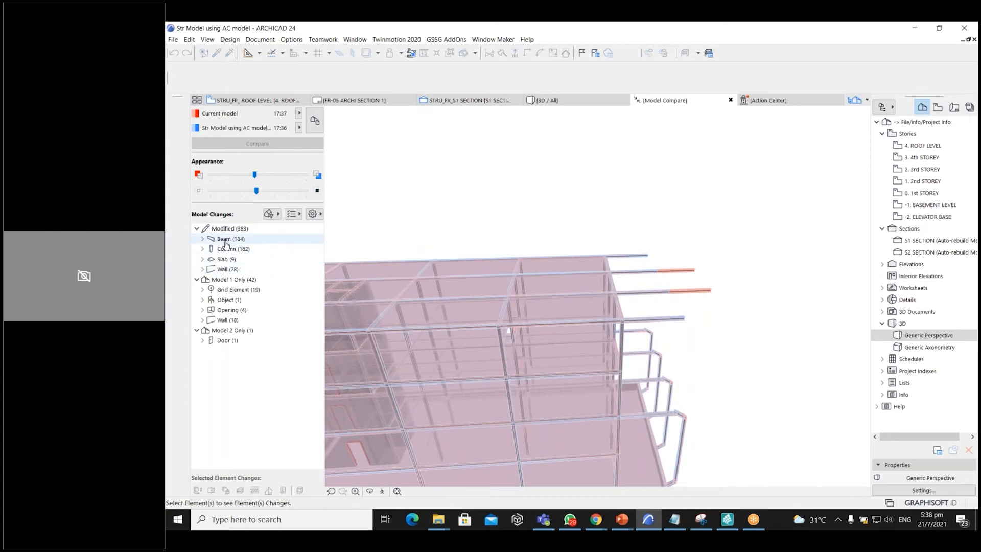
left_click(225, 239)
left_click(202, 238)
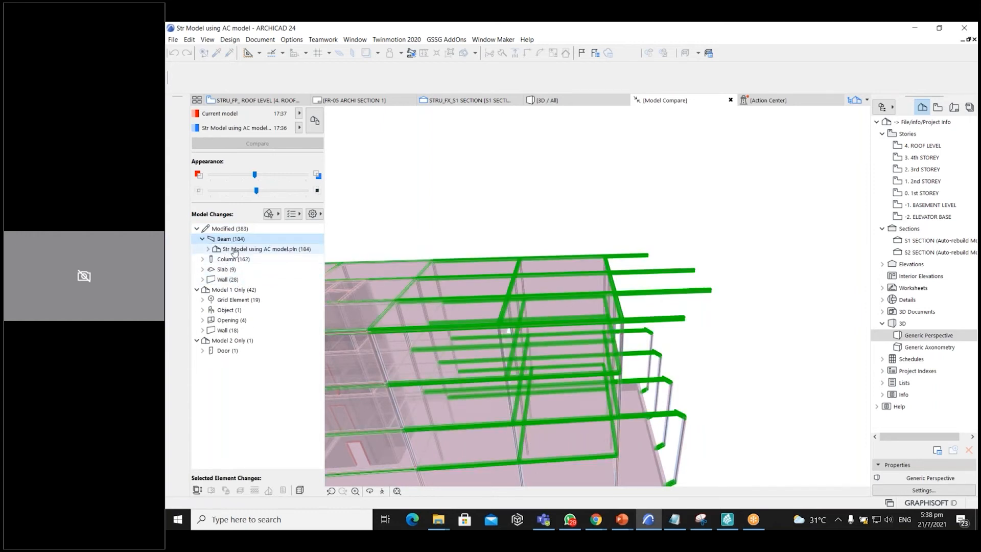
left_click(213, 250)
left_click(208, 250)
left_click(244, 240)
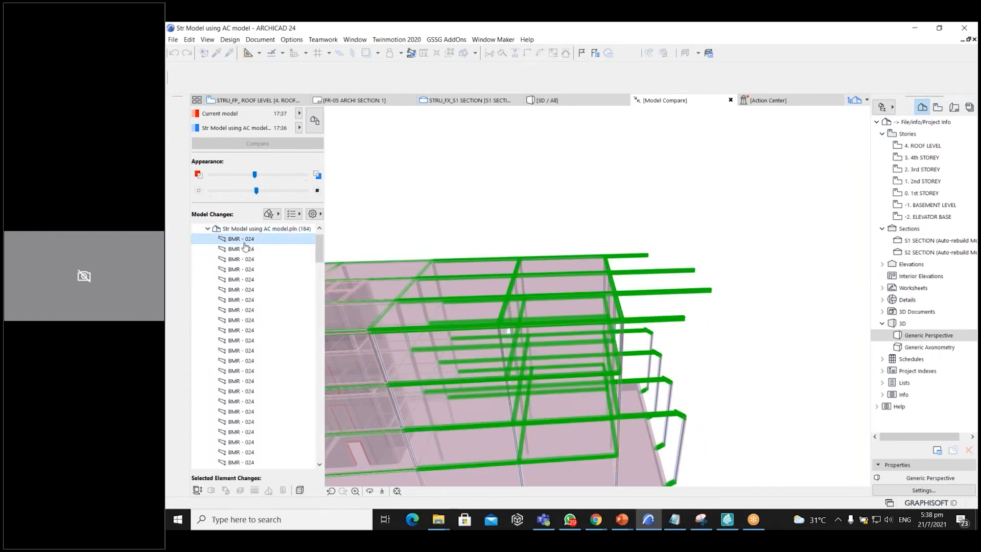
left_click(243, 249)
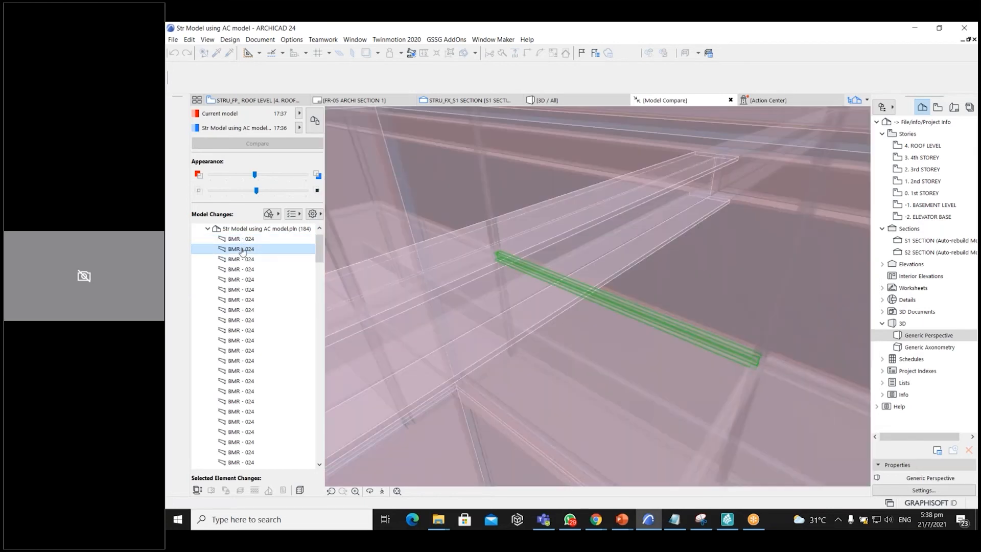
Review the model compare criteria sets and the checklist of compared parameters.
left_click(313, 214)
left_click(311, 226)
left_click(247, 250)
left_click(278, 213)
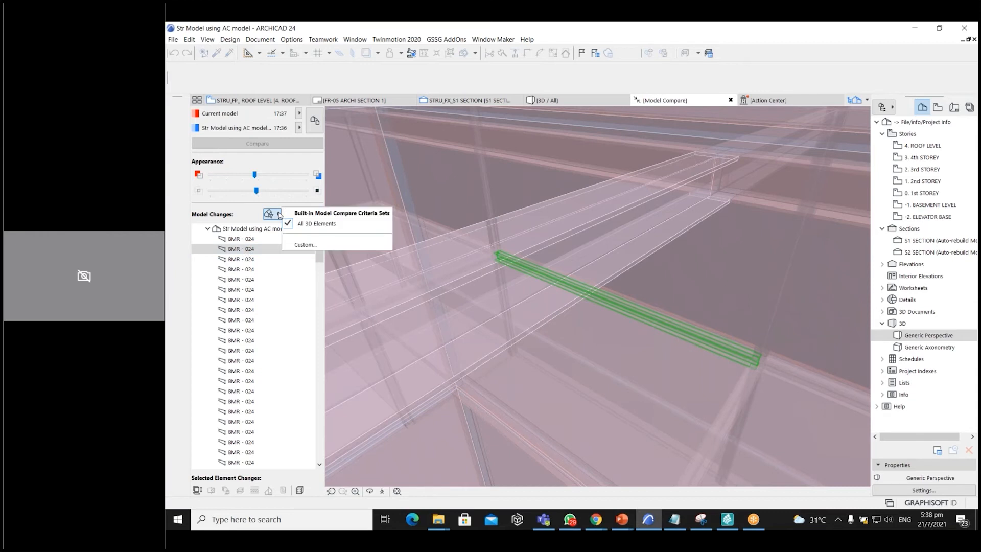
left_click(280, 215)
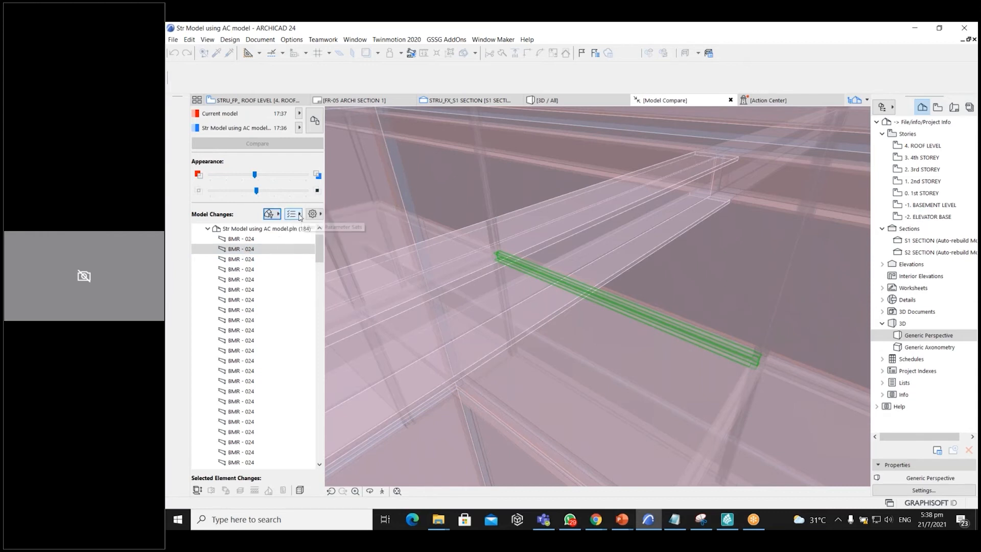
left_click(300, 215)
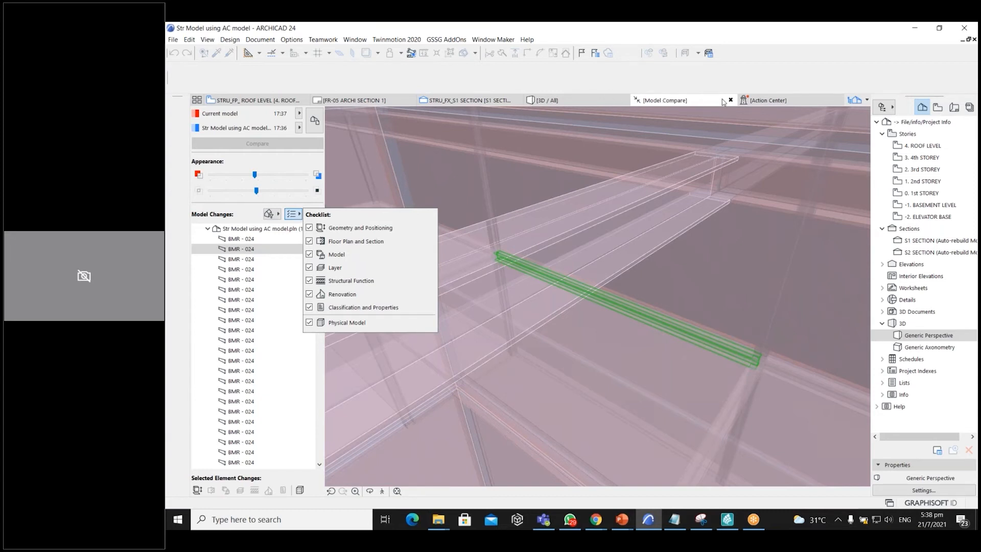
left_click(731, 101)
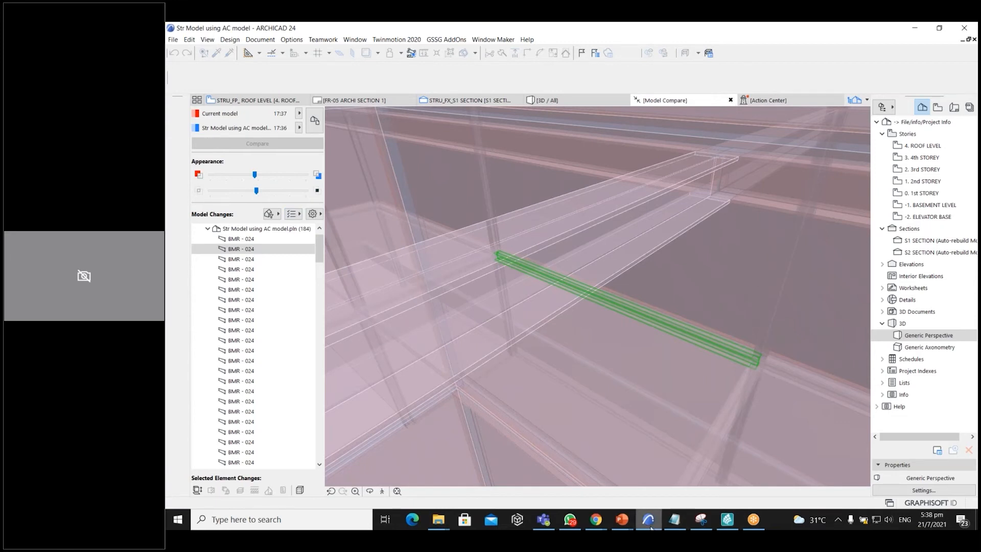
Switch to the PowerPoint presentation, resume the slide show and advance from the Demo slide to the office building video.
mouse_move(652, 525)
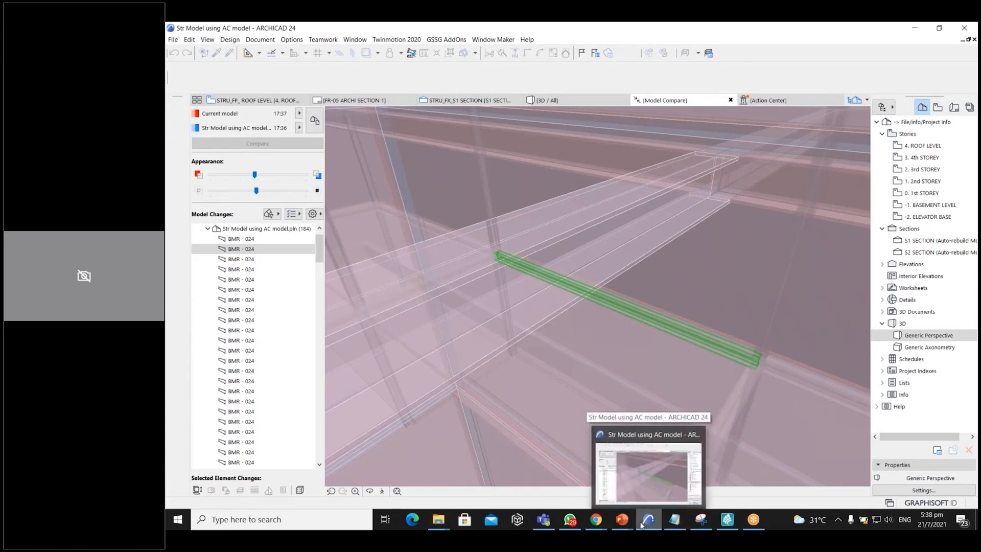
left_click(622, 520)
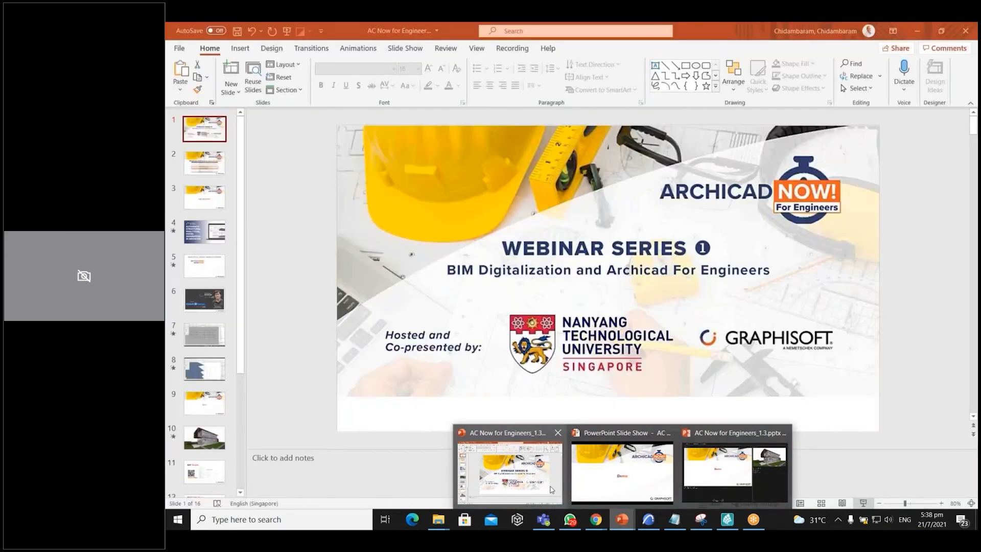
left_click(552, 489)
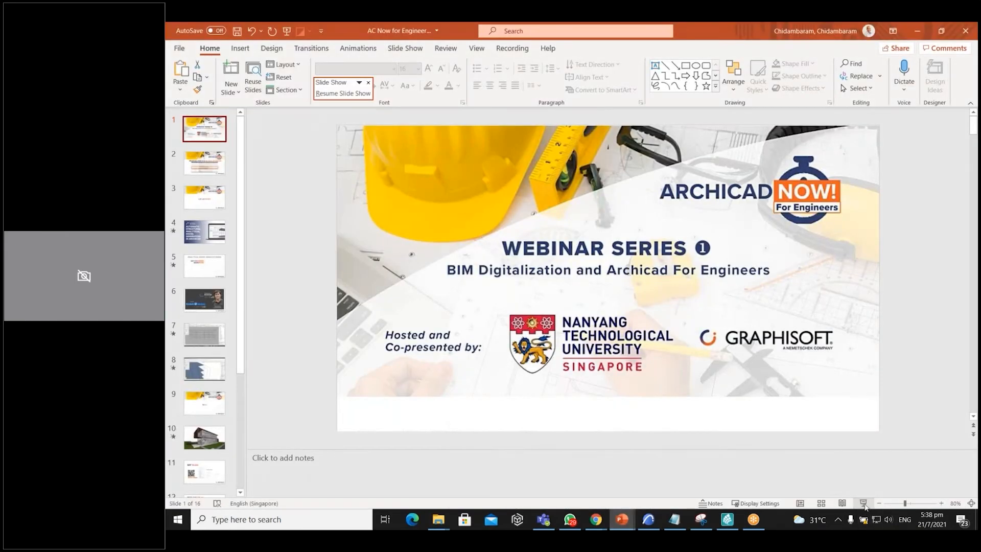
left_click(863, 504)
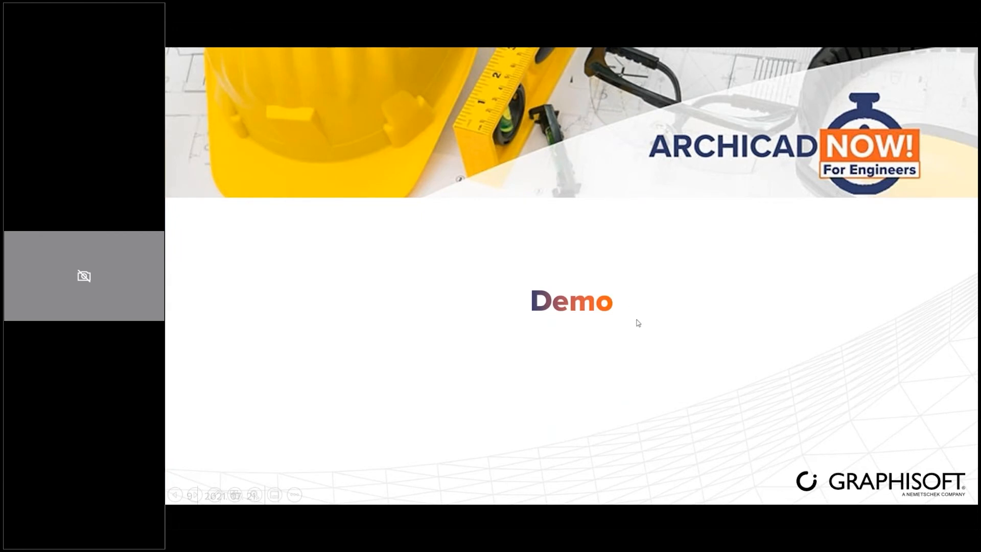
left_click(578, 317)
mouse_move(329, 480)
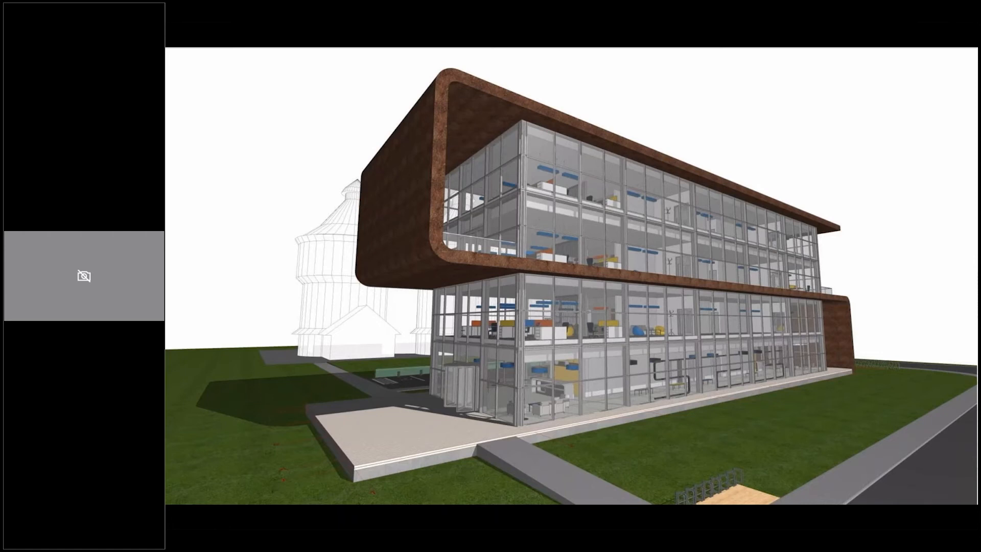
mouse_move(450, 451)
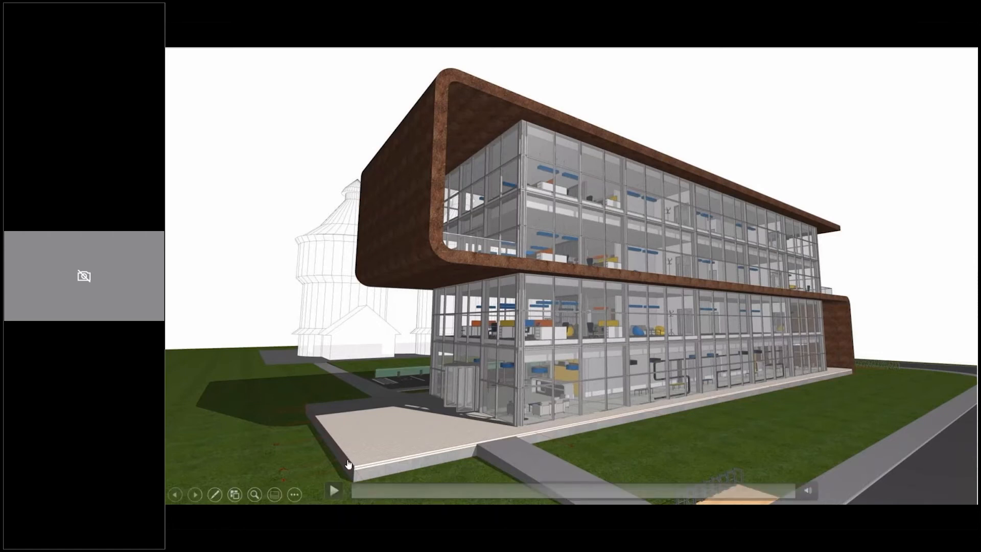
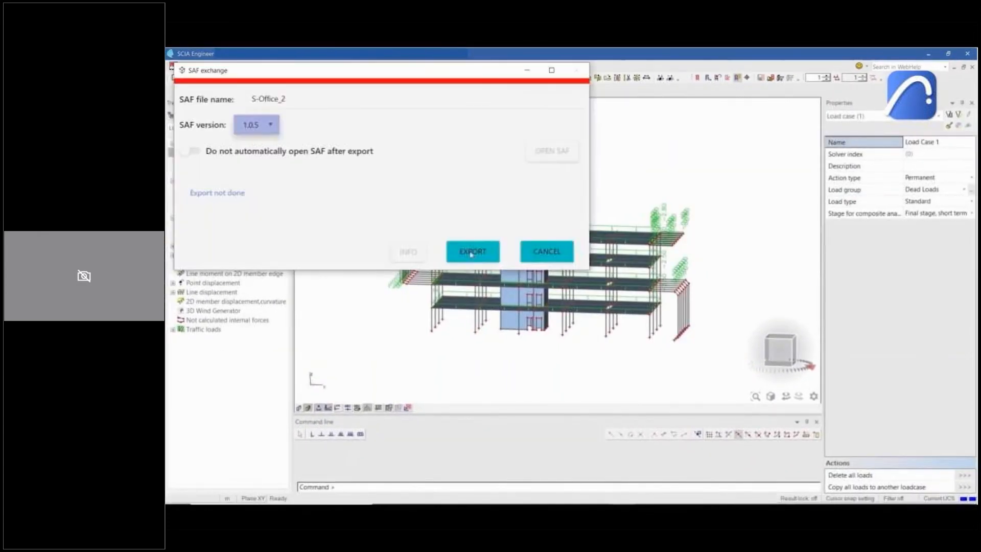
Export the SCIA Engineer model S-Office_2 as a SAF file in version 1.0.5.
left_click(471, 252)
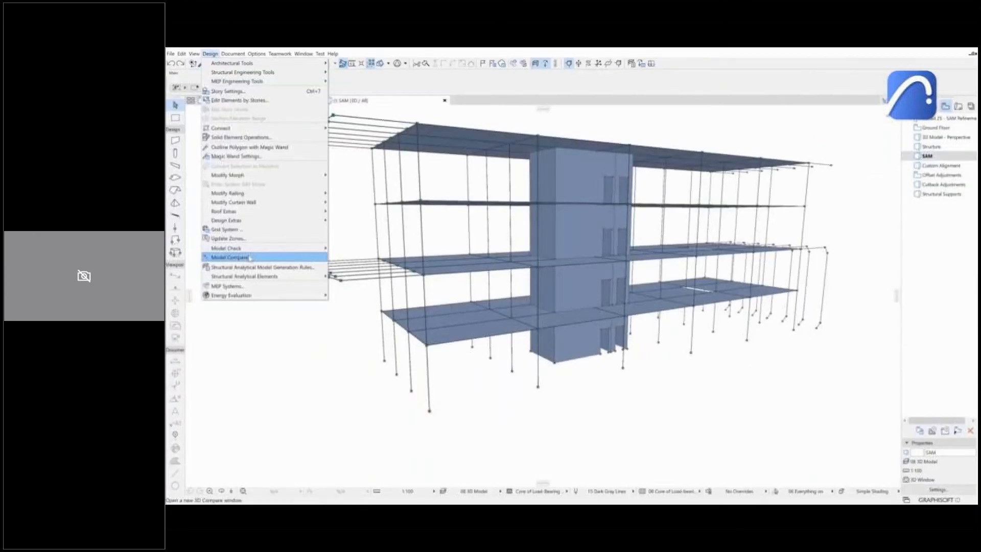
Open a model comparison between the current model and the Structural Analytical Format file SAF 2.xlsx.
left_click(249, 258)
left_click(279, 114)
left_click(306, 115)
left_click(279, 127)
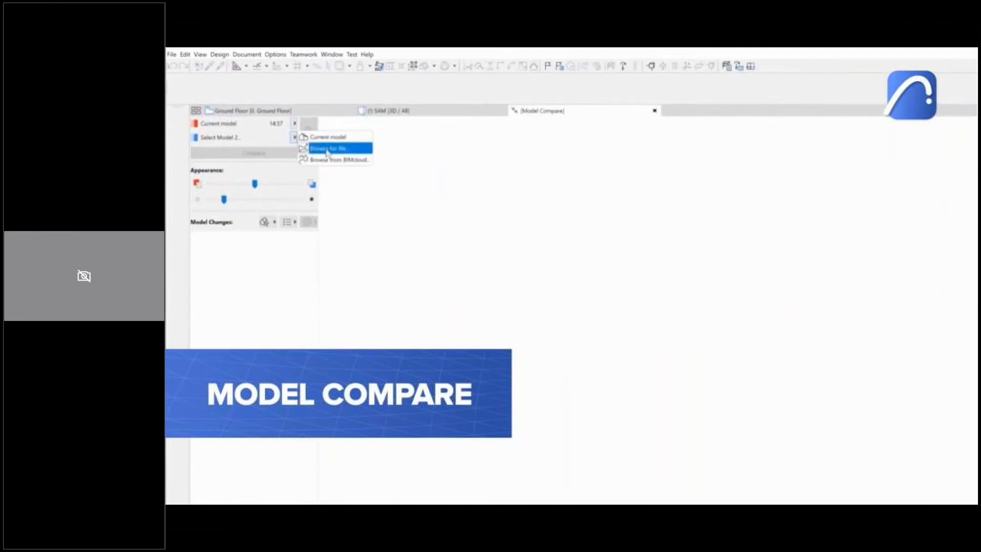
left_click(327, 149)
left_click(637, 370)
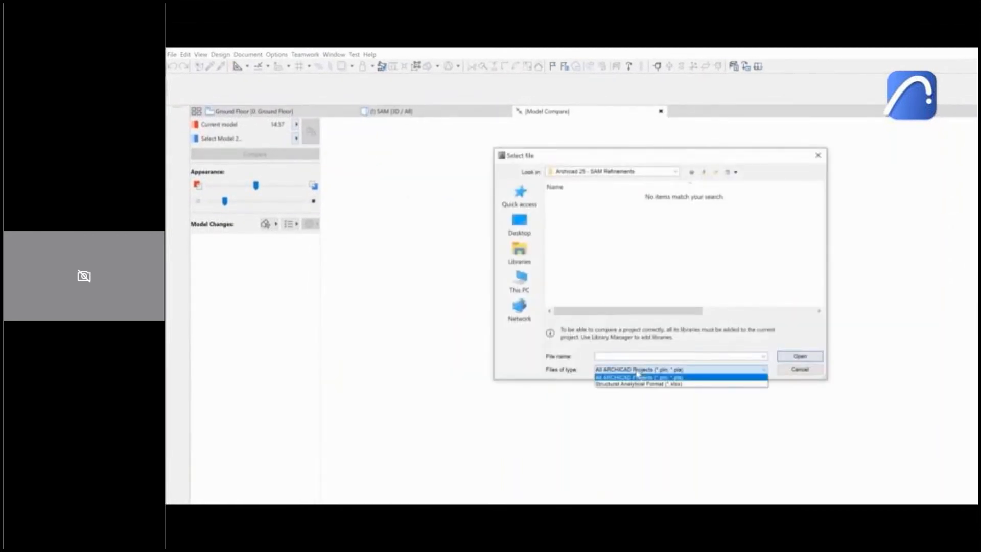
left_click(639, 384)
left_click(568, 207)
left_click(800, 356)
Create a single issue from all Model 2 Only load and support changes and accept its elements into the project.
left_click(195, 239)
left_click(240, 250)
left_click(249, 281, "shift")
right_click(251, 283)
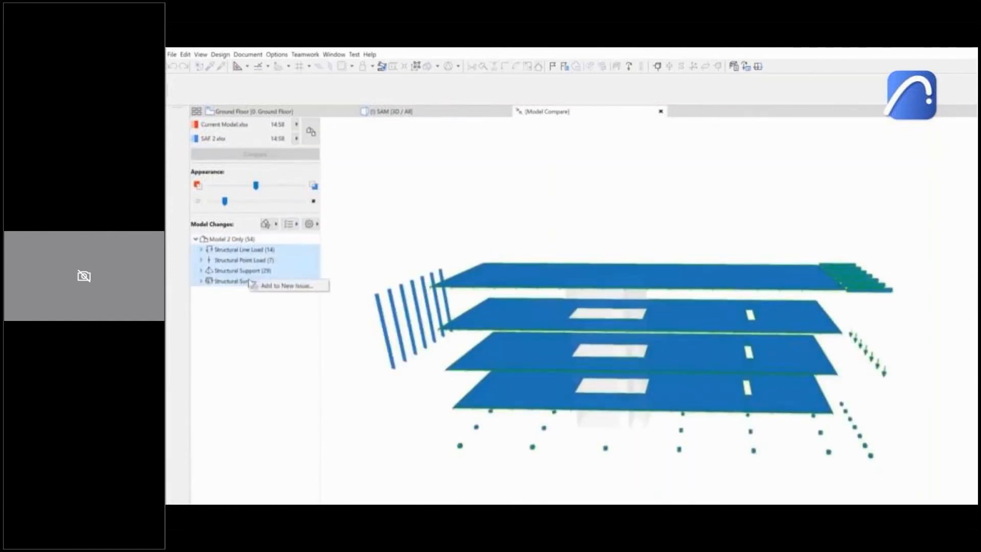
left_click(280, 286)
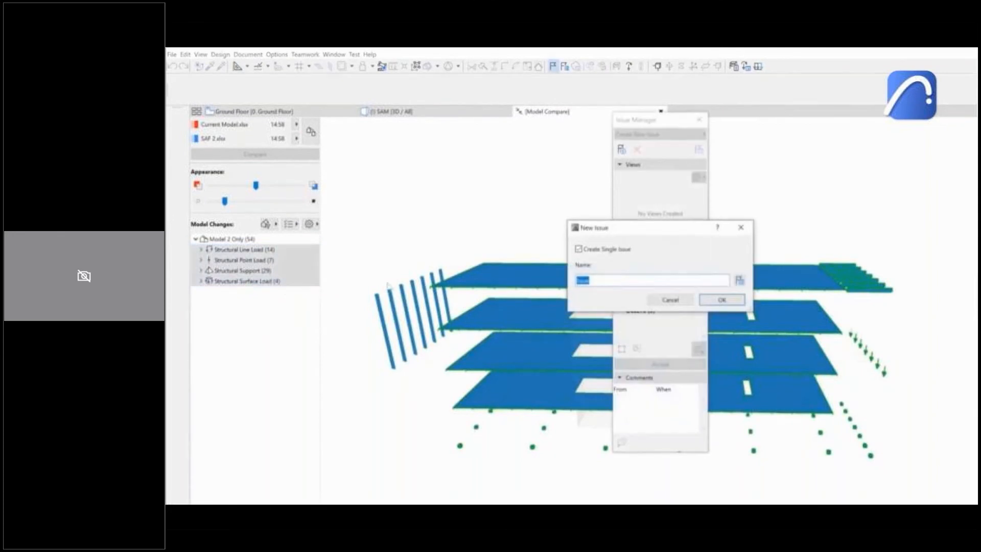
left_click(741, 302)
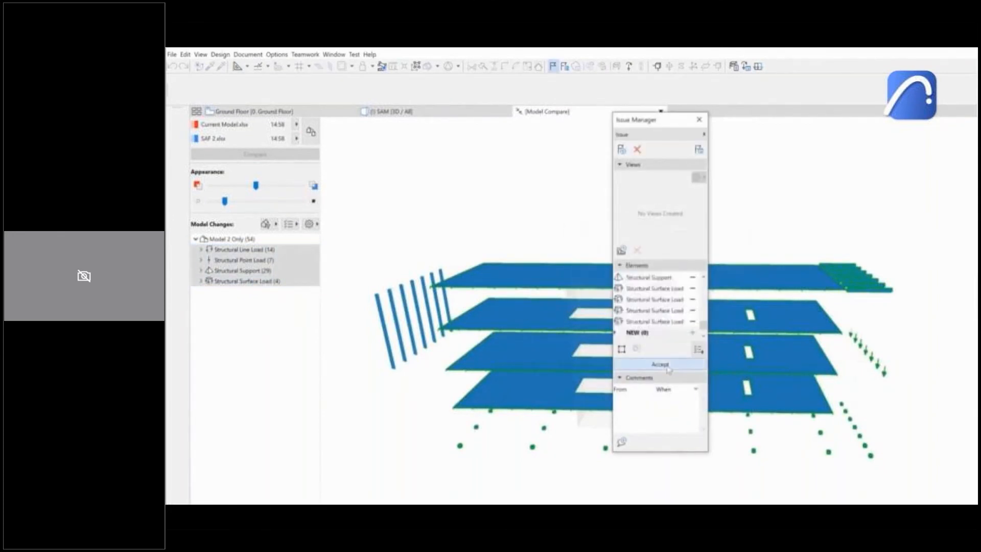
left_click(699, 120)
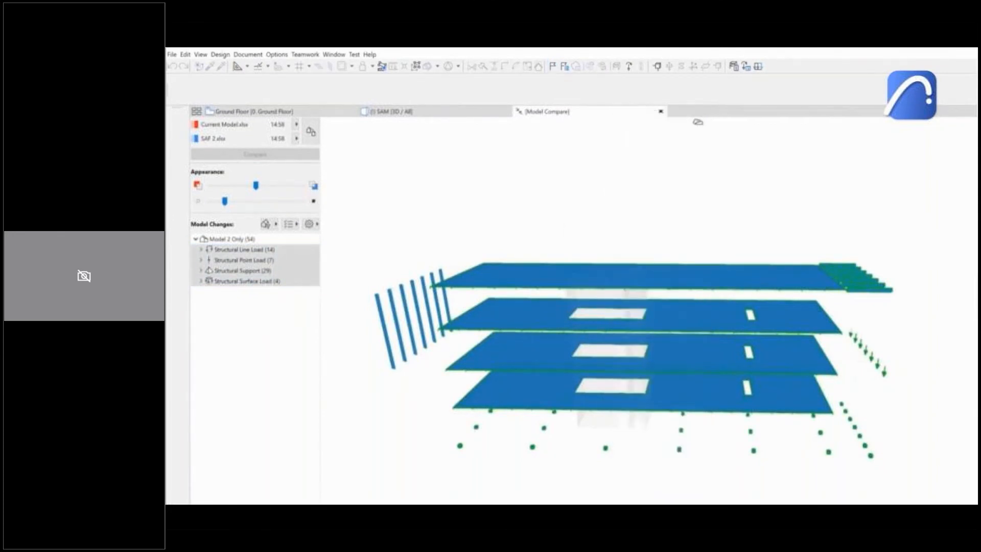
Close the model comparison and highlight the accepted loads and supports in the SAM view through their issue in the Issue Organizer.
left_click(661, 111)
left_click(715, 271)
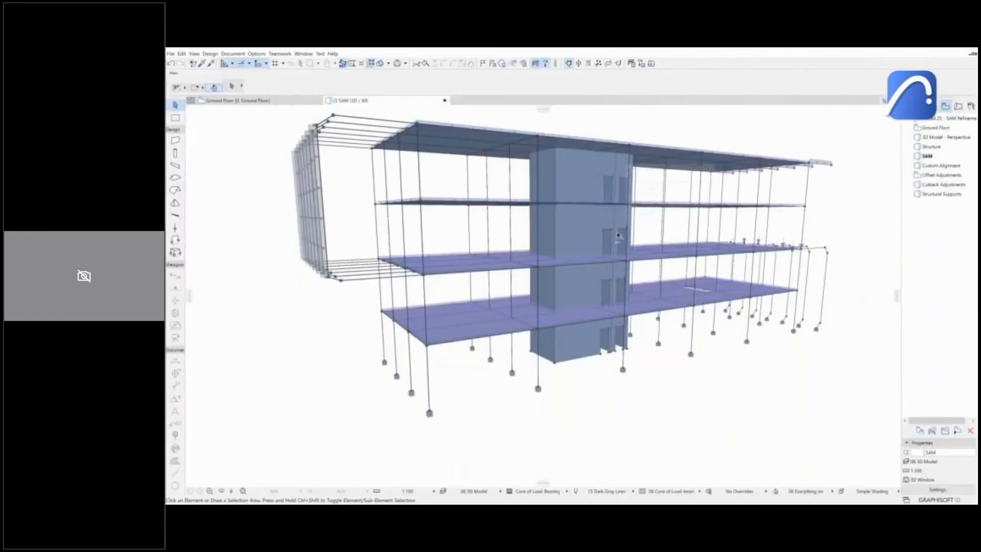
scroll(680, 337, "up", 3)
middle_click_drag(680, 337, 681, 310, "shift")
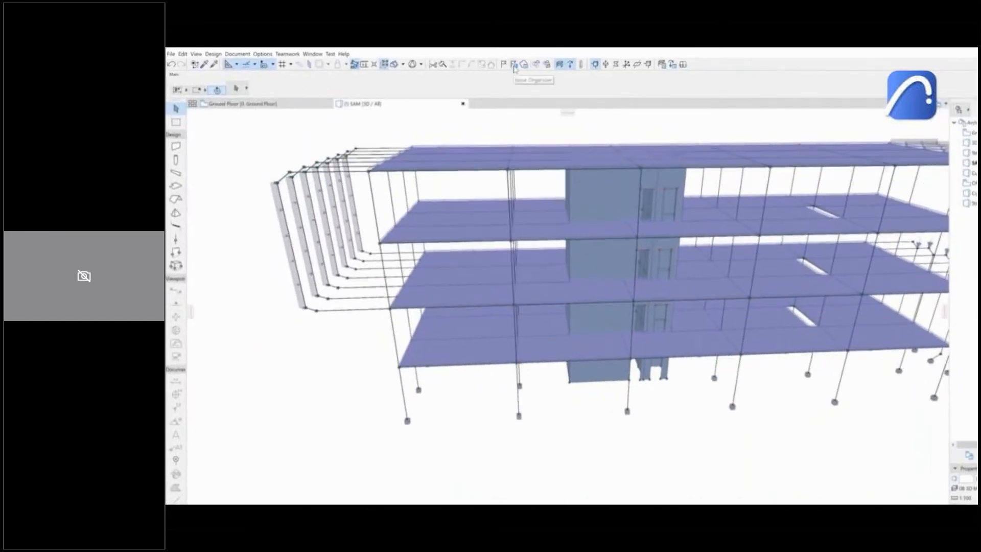
left_click(493, 65)
left_click(557, 220)
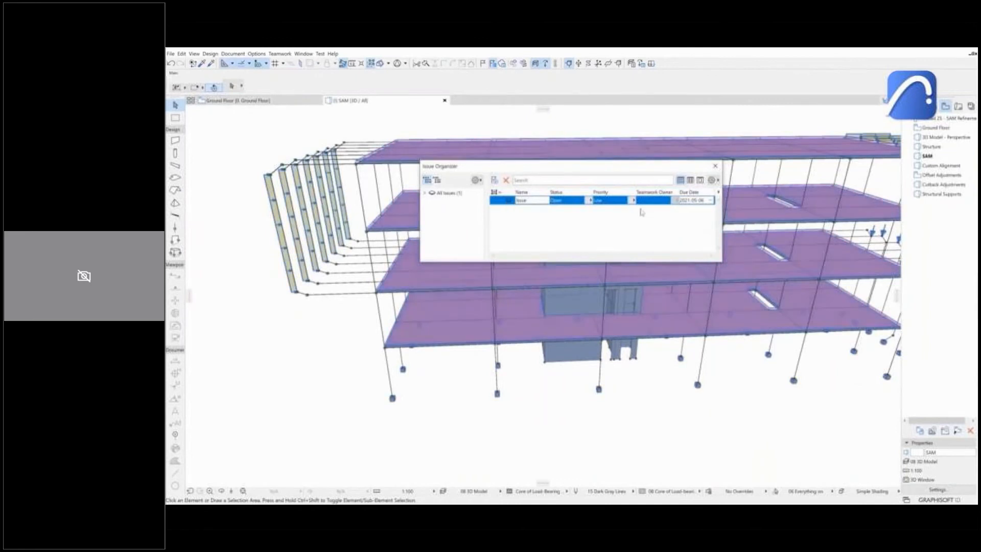
left_click(715, 166)
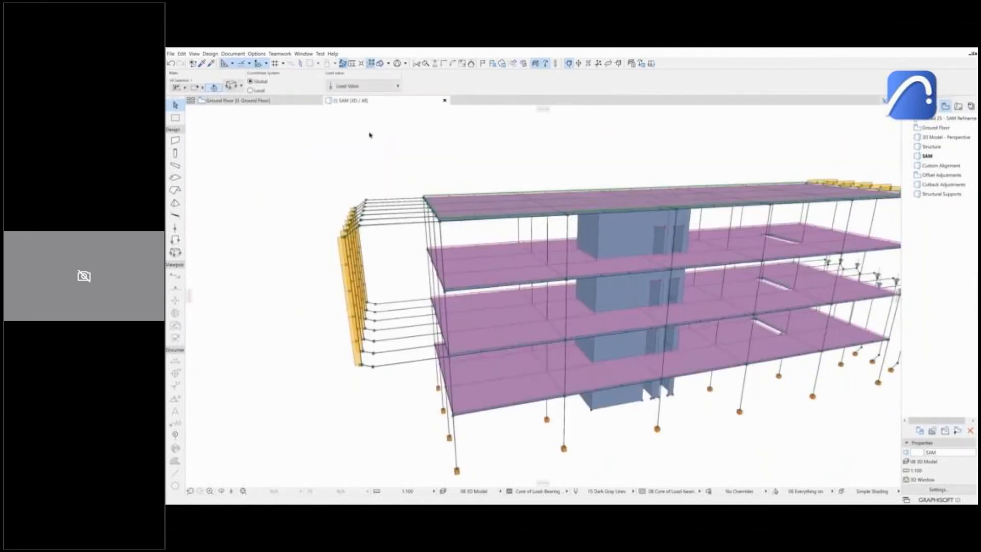
Review the load case and load values of the roof slab's surface load in its selection settings.
left_click(176, 88)
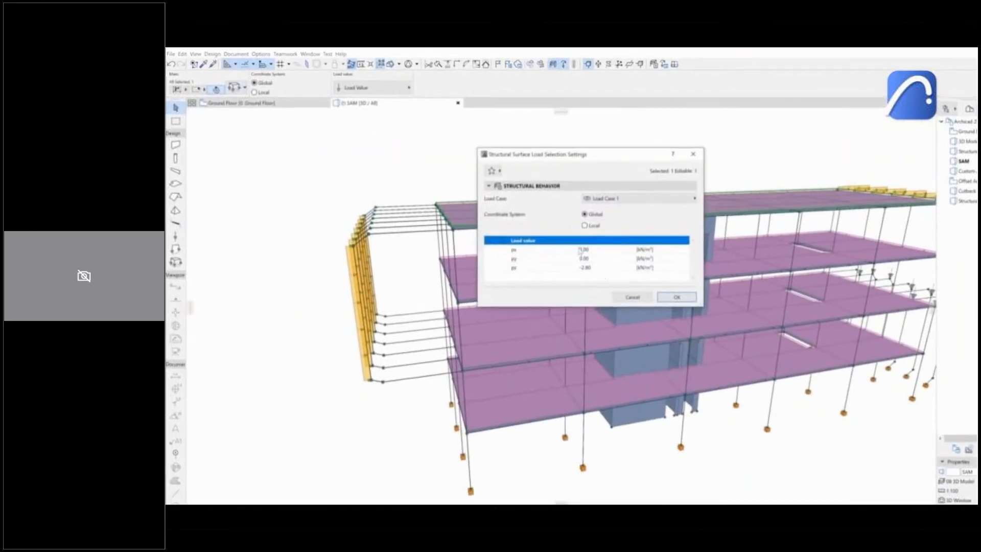
left_click(609, 275)
left_click(691, 304)
Review the distribution and load values of the outermost line load on the facade frame in its selection settings.
left_click(358, 281)
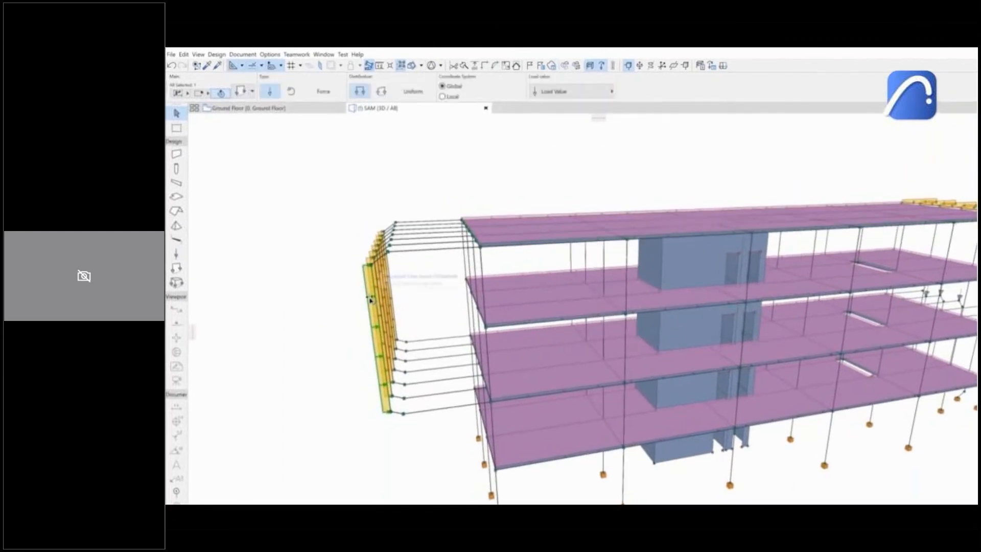
left_click(241, 93)
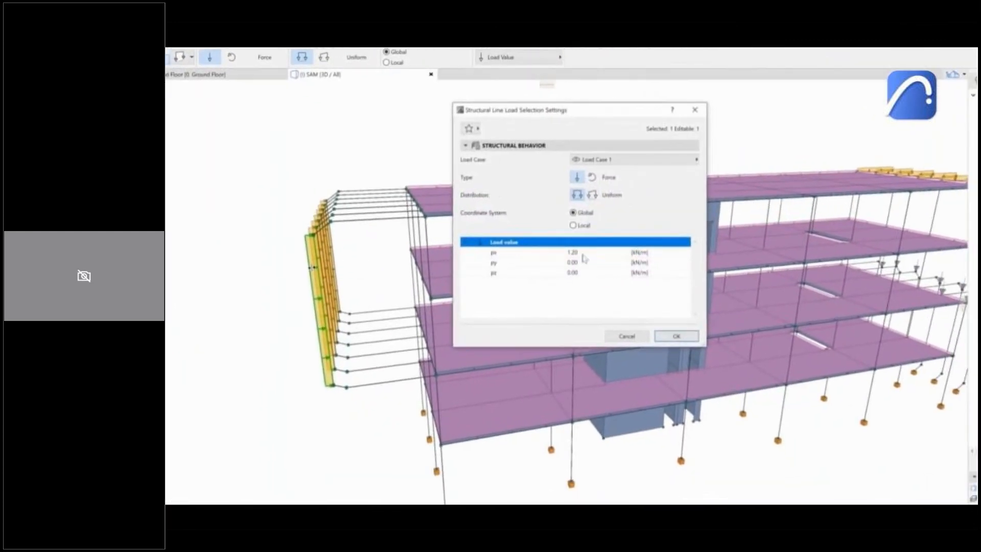
left_click(581, 250)
left_click(618, 331)
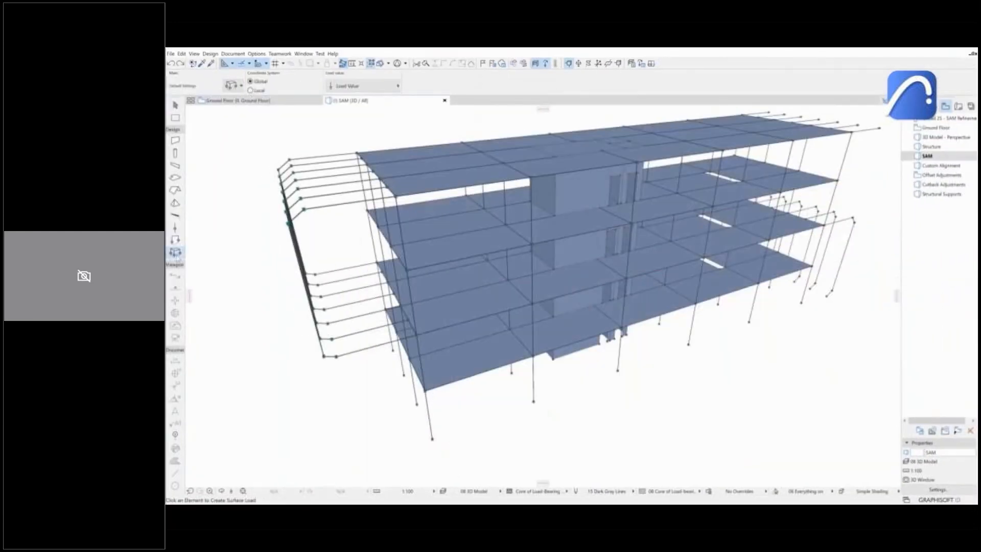
Place a surface load on the roof slab and a uniform line load along the nearest cantilevered roof beam.
left_click(418, 188)
left_click(176, 239)
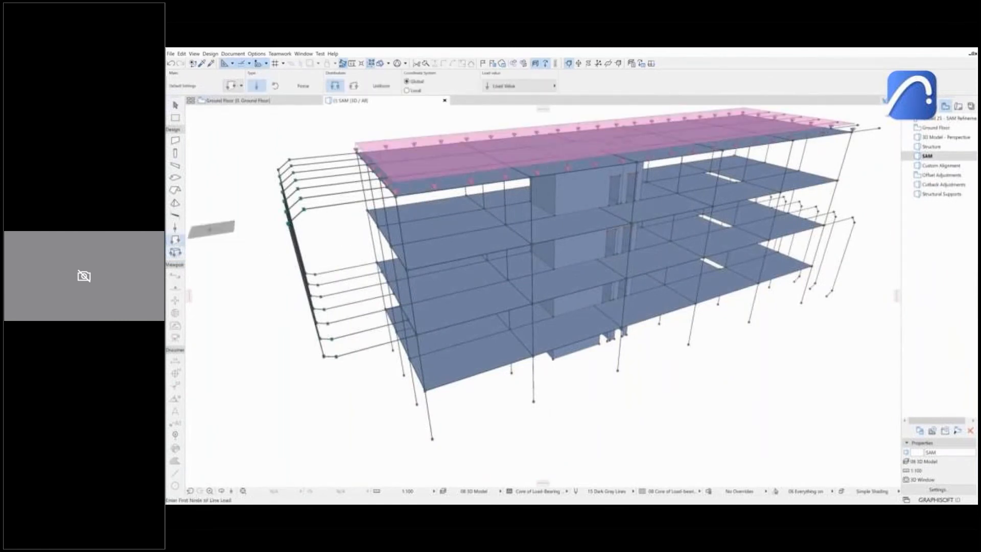
left_click(305, 209)
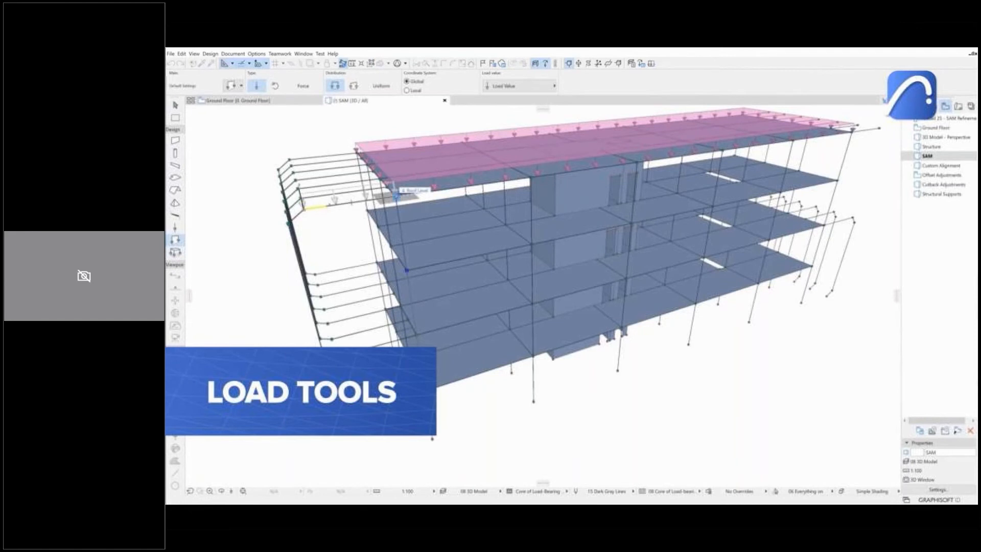
left_click(396, 193)
Place a point load on the facade frame beside the cantilevered roof beam.
left_click(175, 228)
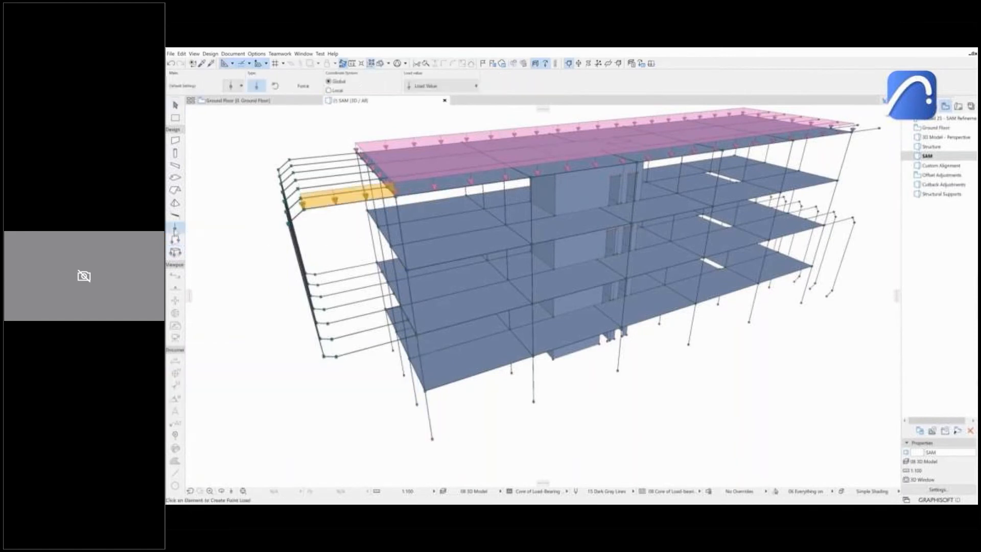
middle_click_drag(229, 225, 284, 236, "shift")
left_click(305, 222)
key("Escape")
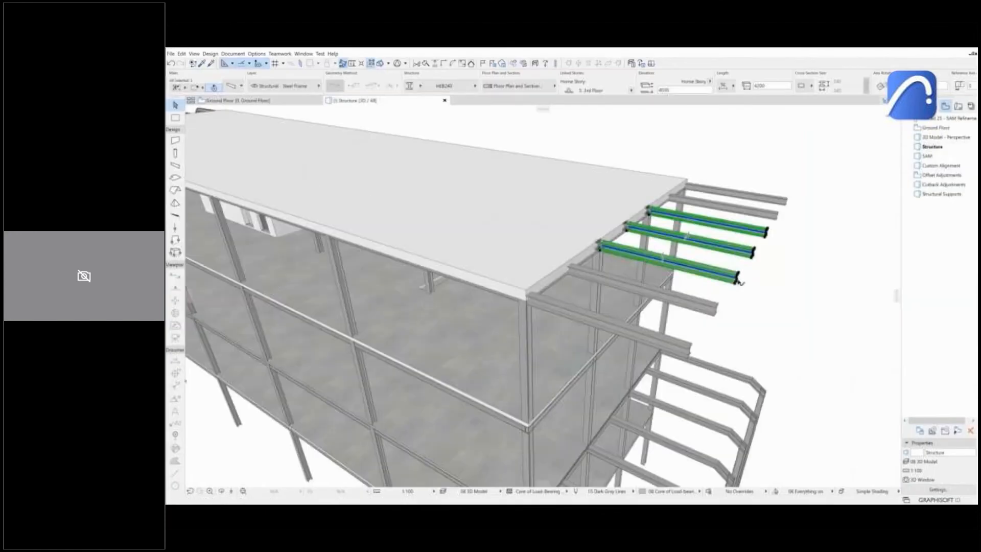
Stretch the three selected middle roof beams outward in the Structure view and check their line loads in the SAM view.
left_click(738, 280)
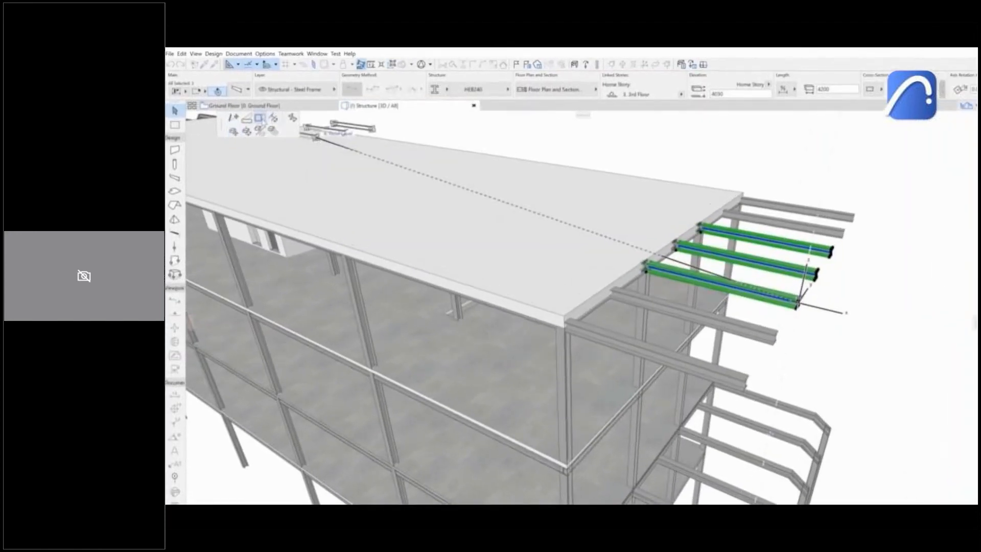
left_click(869, 316)
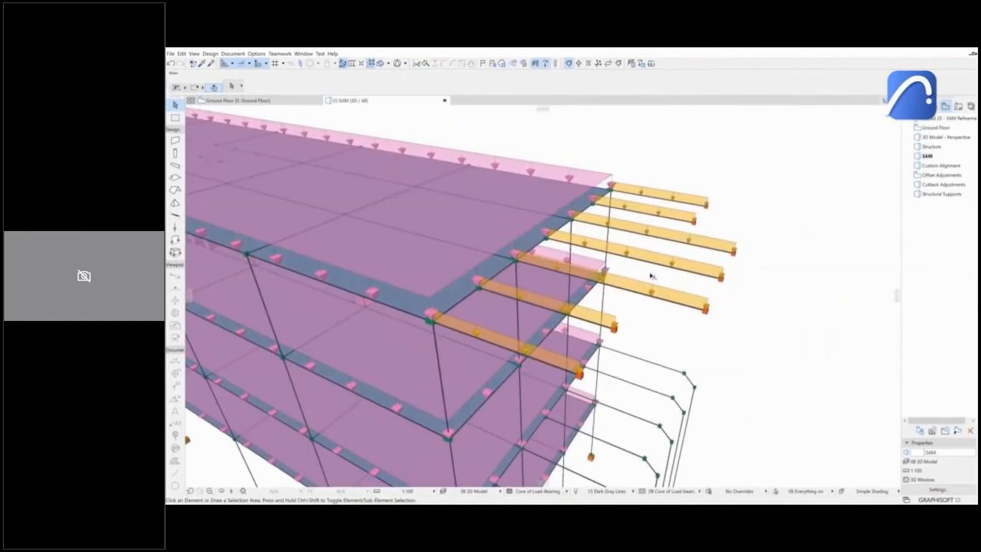
middle_click_drag(652, 276, 723, 256, "shift")
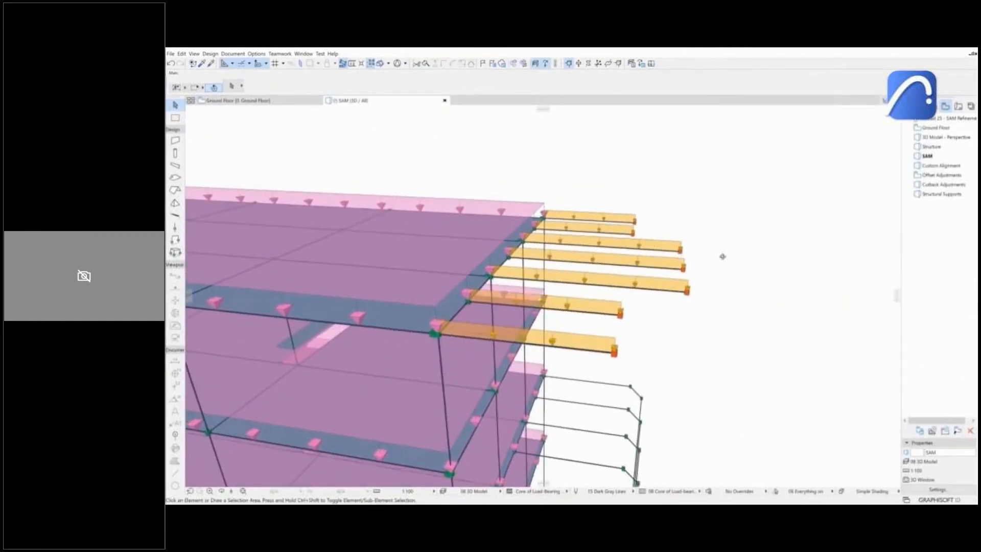
Save the visible elements on all stories as a Structural Analytical Format file named SAF 3.
left_click(171, 54)
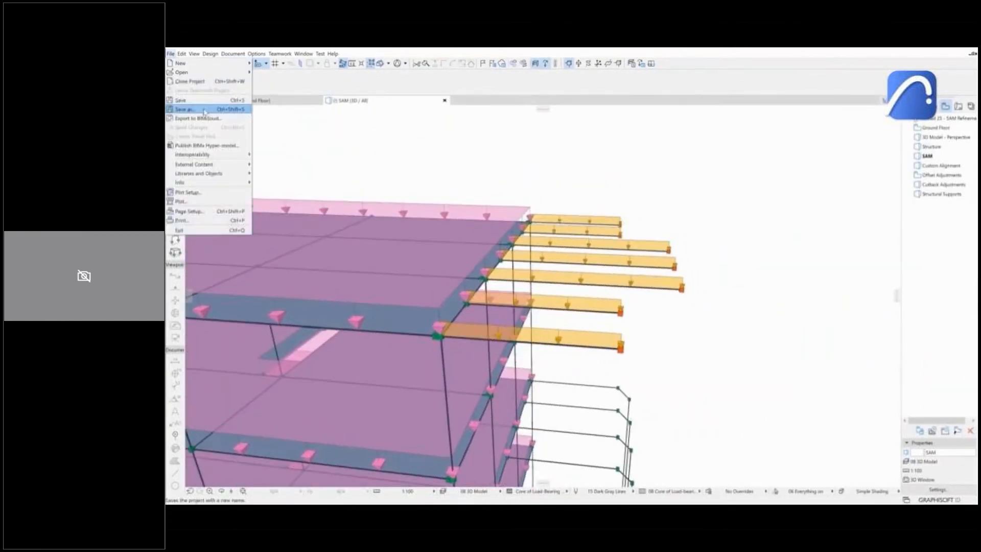
left_click(204, 112)
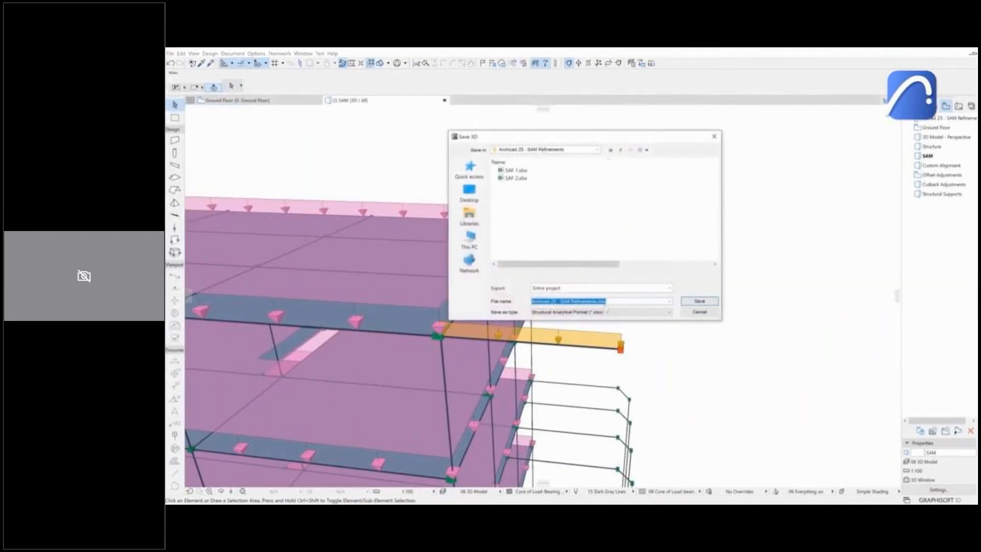
type("SAF 3")
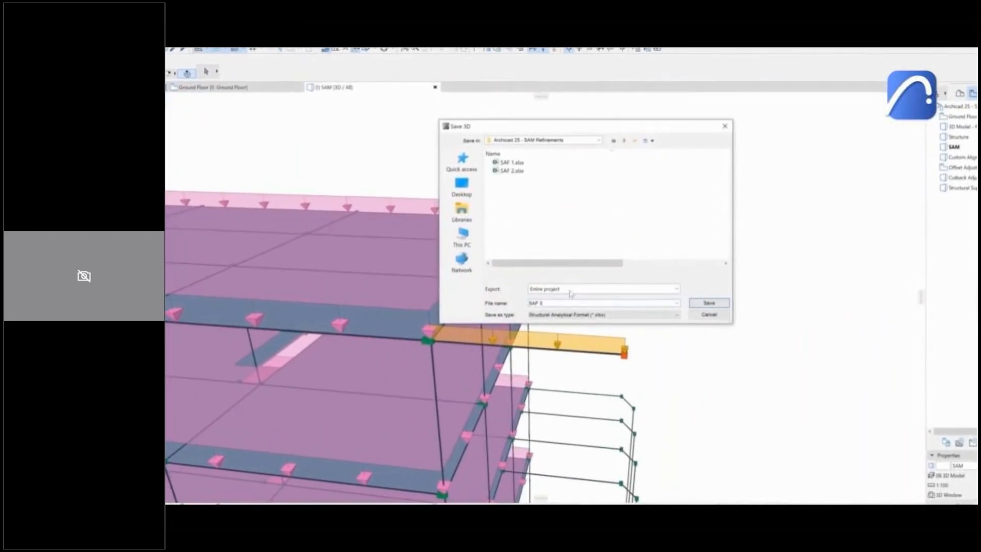
left_click(571, 292)
left_click(571, 309)
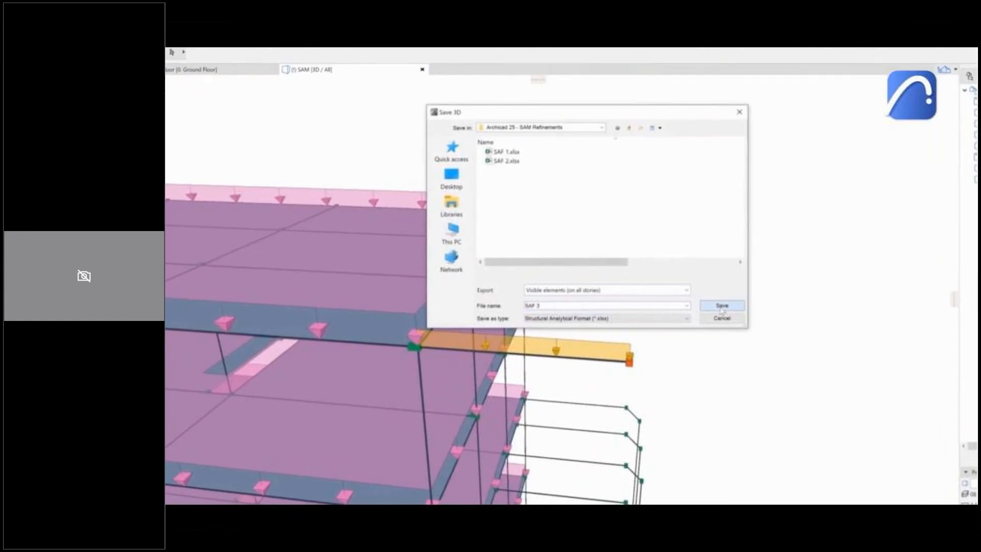
left_click(722, 306)
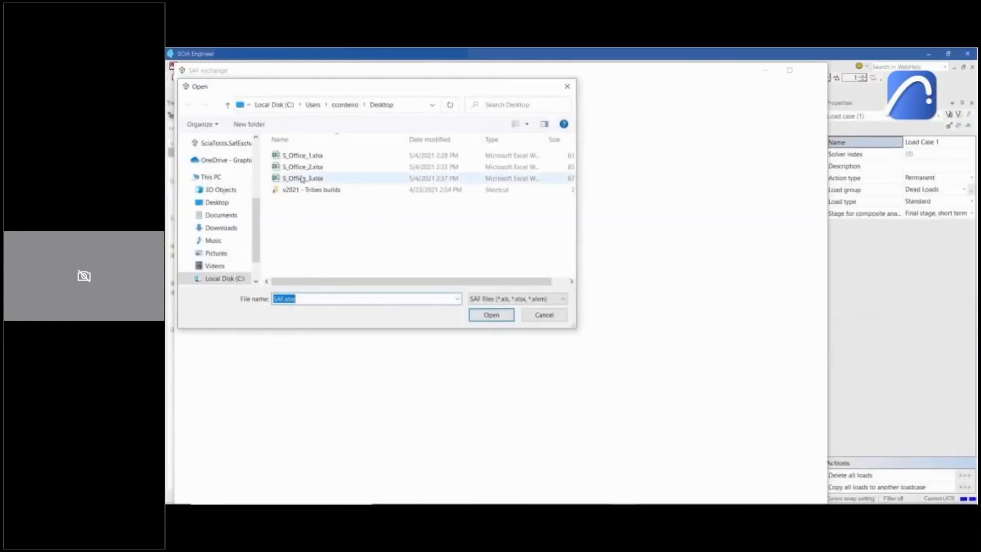
Import S_Office_3.xlsx into SCIA Engineer through SAF exchange and examine the loads on the cantilevered roof beams.
left_click(302, 178)
left_click(488, 315)
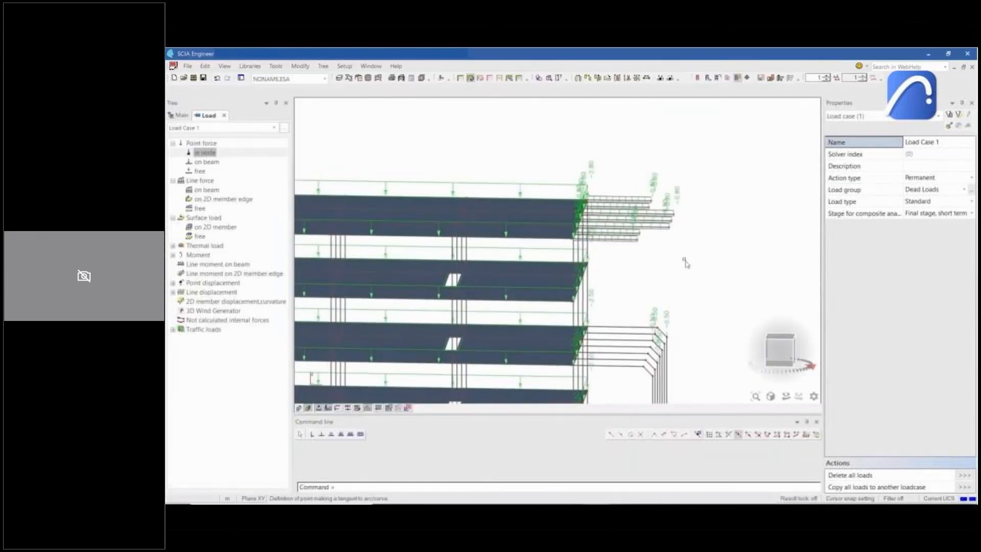
scroll(687, 261, "up", 5)
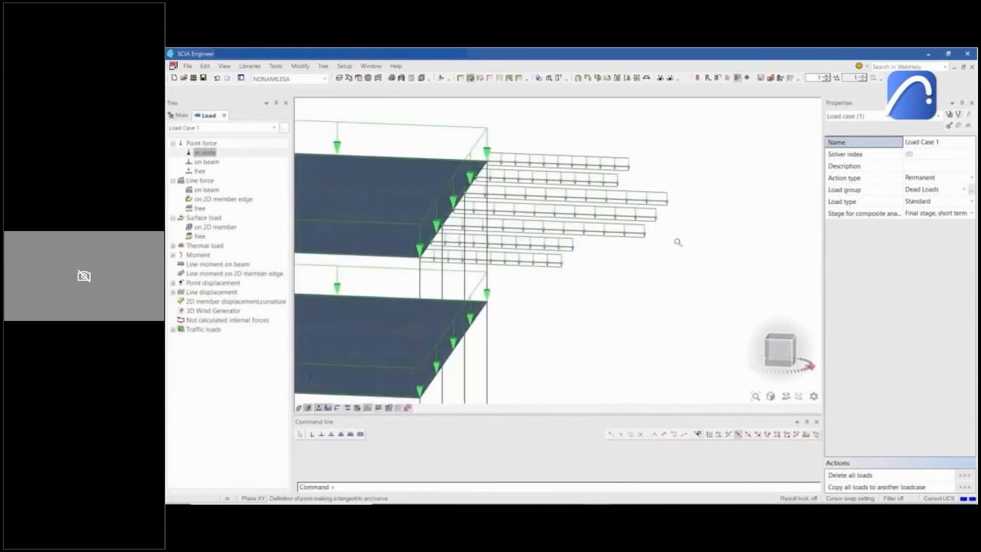
scroll(678, 242, "up", 2)
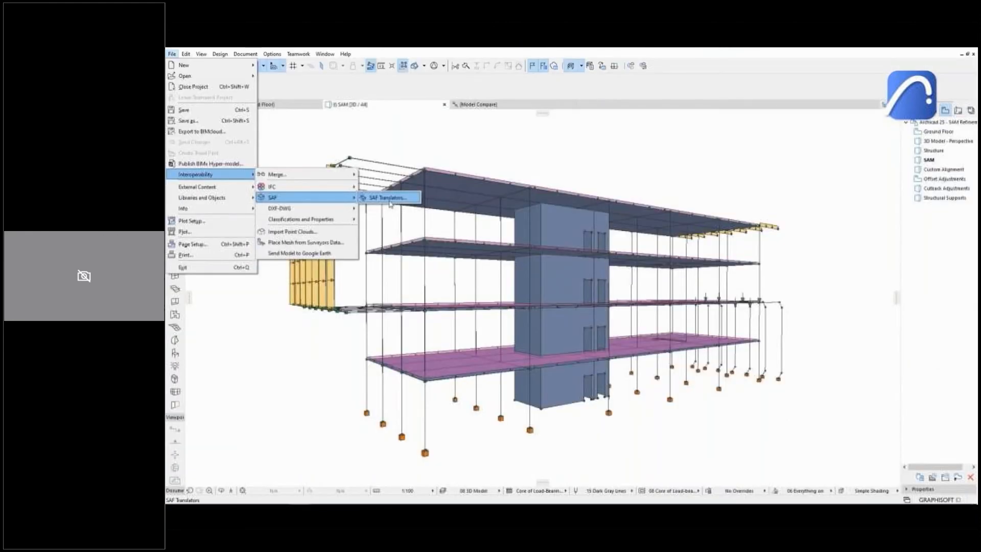
Set the SAF export translator in Archicad to SAF Version 2.0.0.
left_click(389, 199)
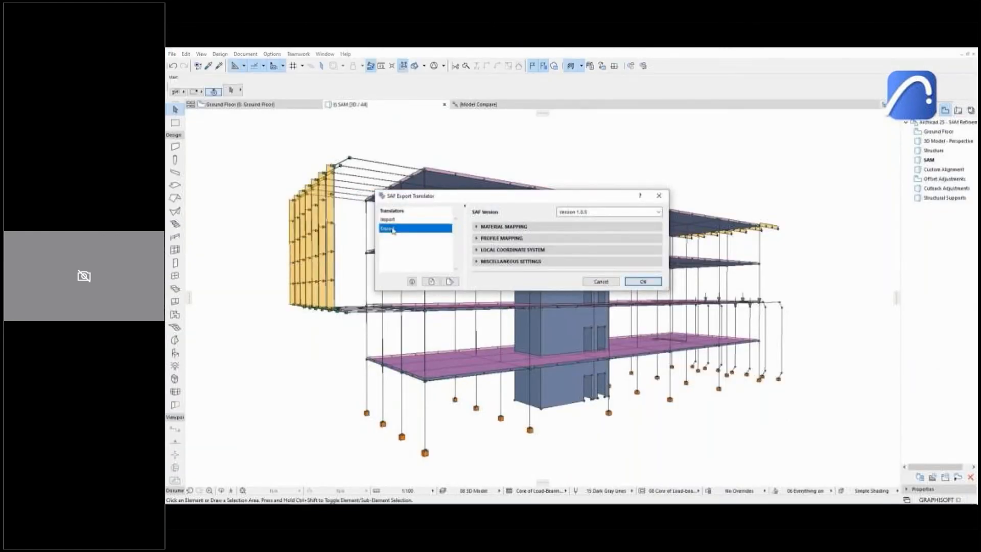
left_click(638, 212)
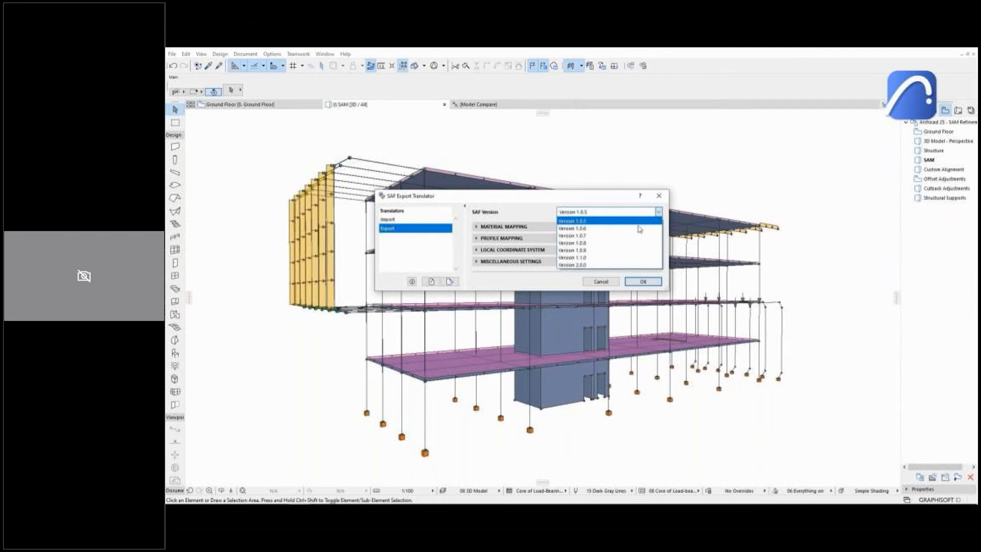
left_click(640, 266)
left_click(639, 282)
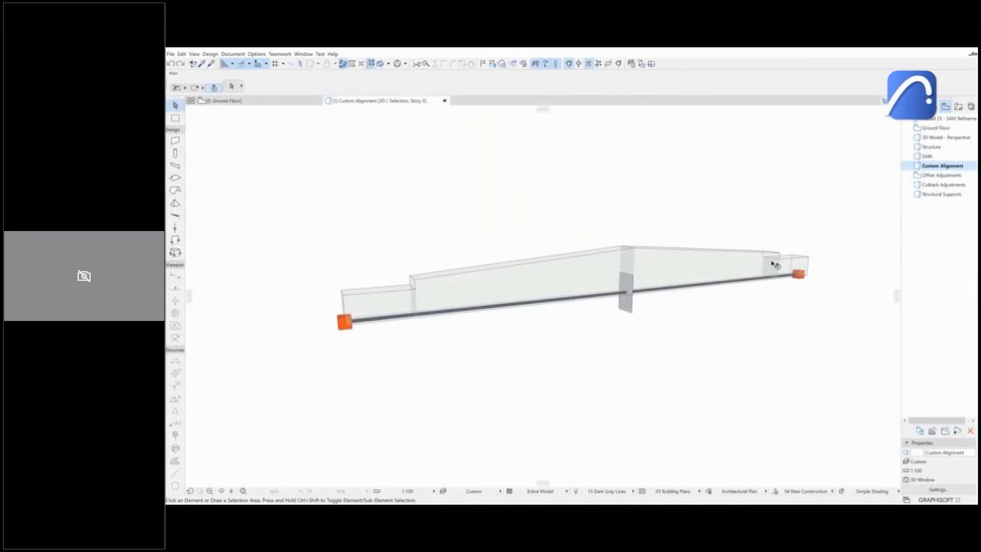
Open the settings of the multi-segment timber beam and examine its individual segments.
left_click(701, 269)
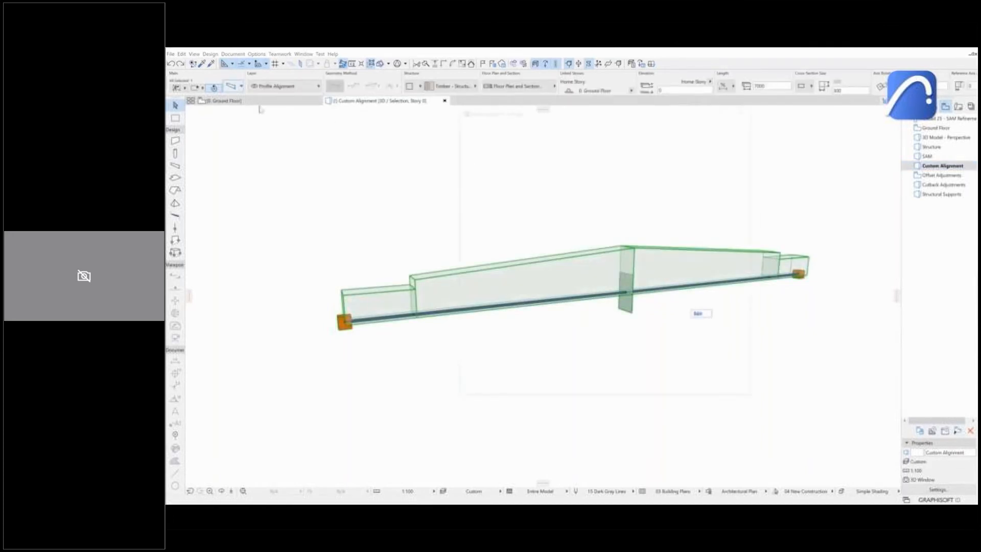
left_click(233, 88)
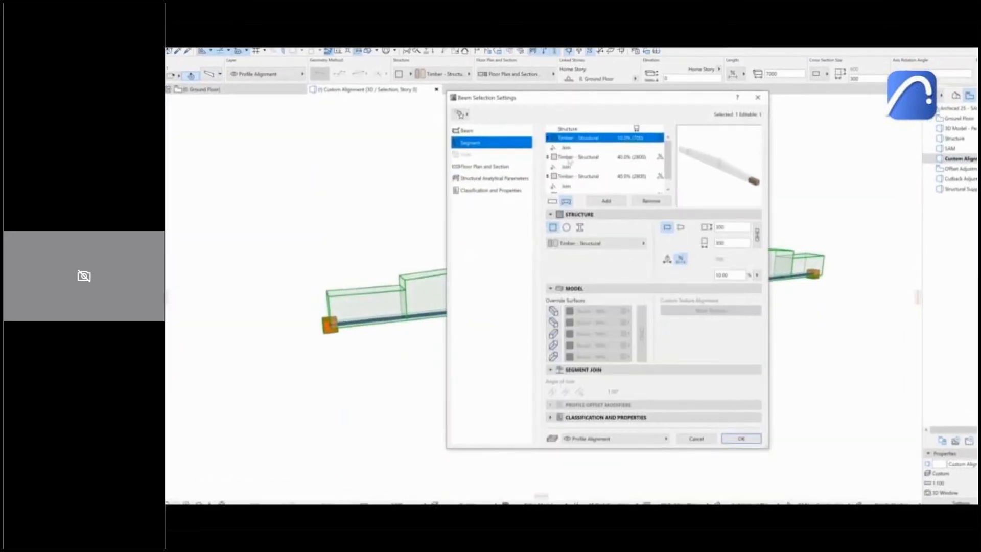
left_click(577, 159)
left_click(575, 178)
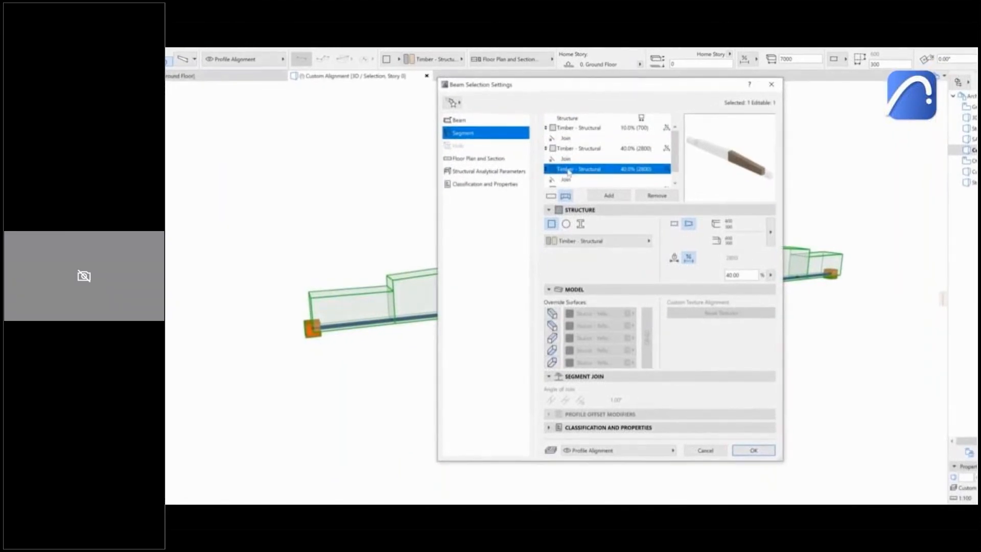
Create an analytical model generation rule set named Offset Adjustment and add a rule from columns to beams.
mouse_move(329, 494)
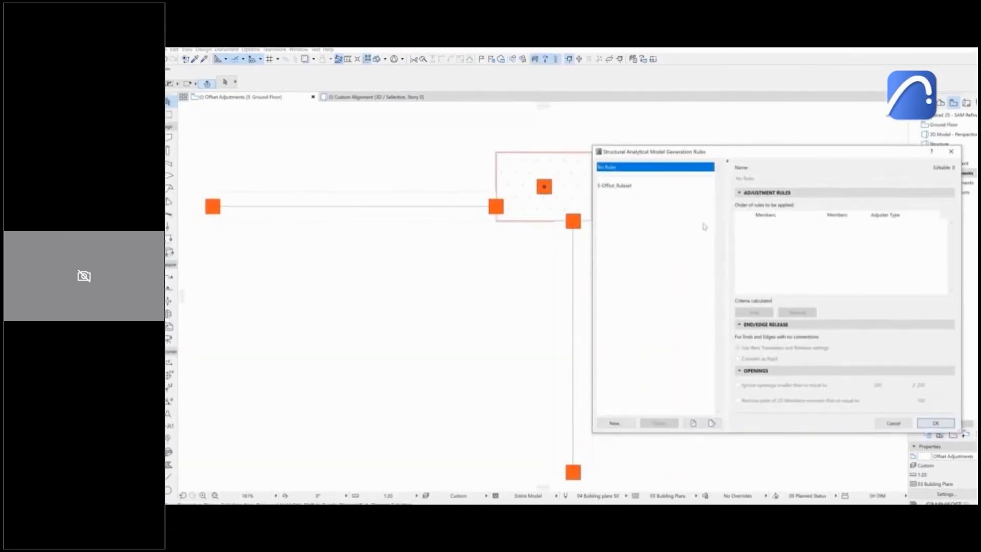
left_click(616, 427)
type("Offset Adjustment")
left_click(630, 246)
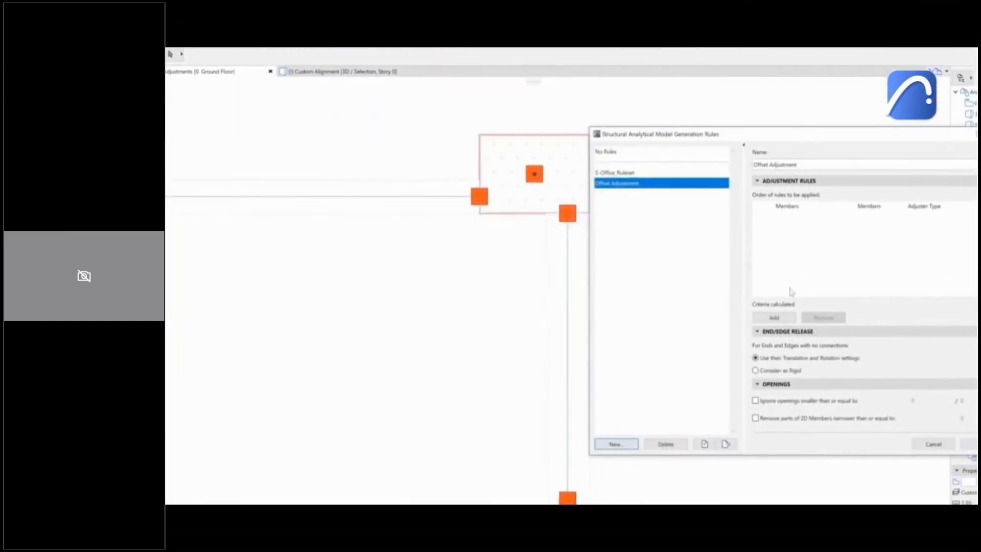
left_click(780, 318)
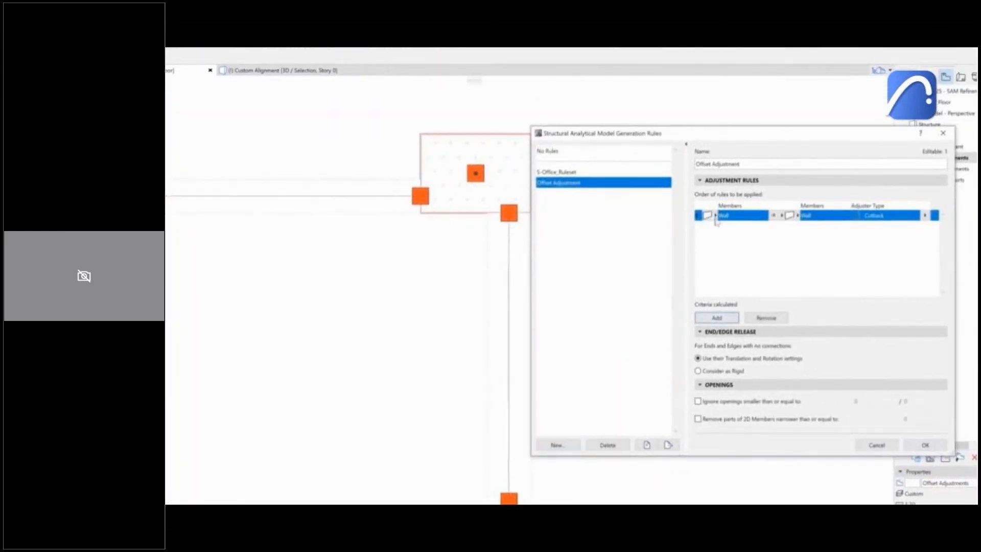
left_click(716, 216)
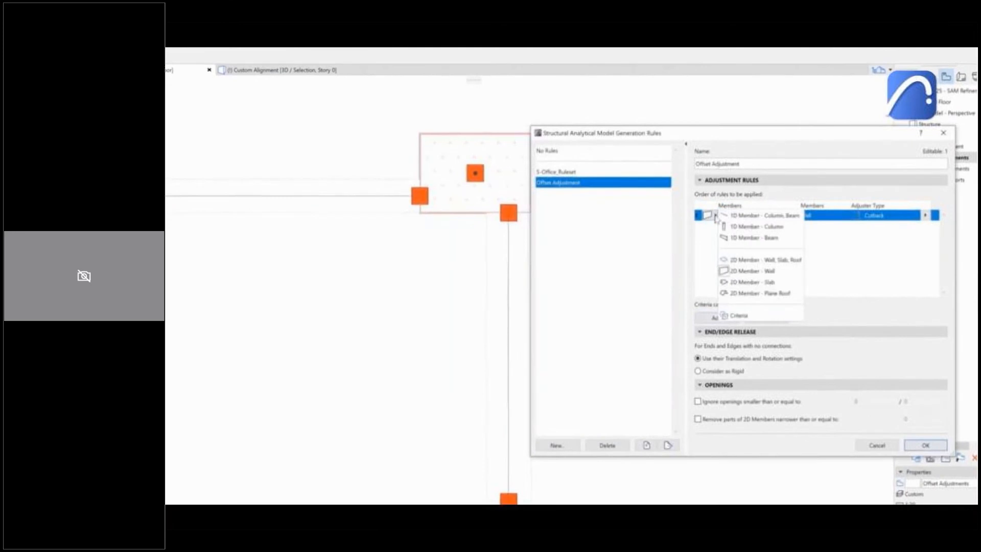
left_click(736, 226)
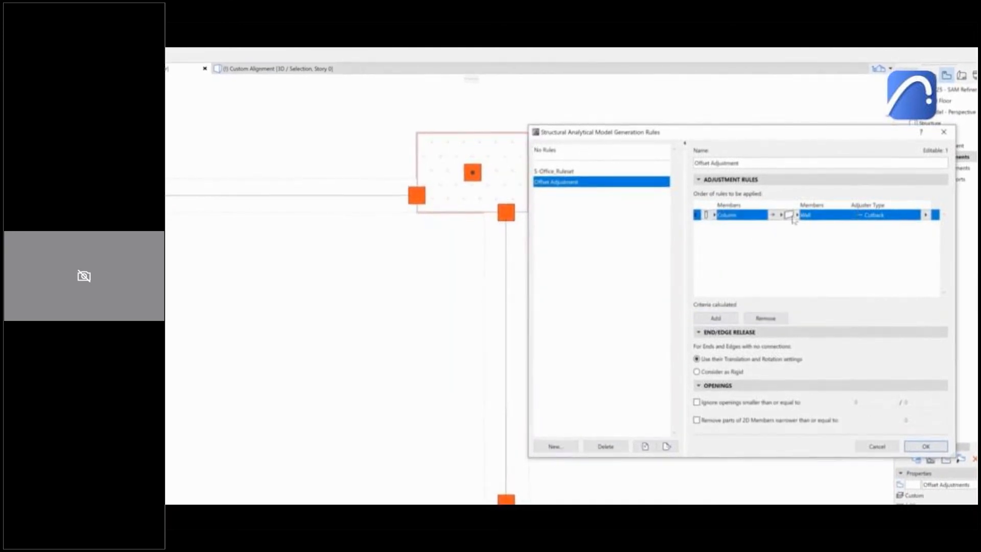
left_click(793, 216)
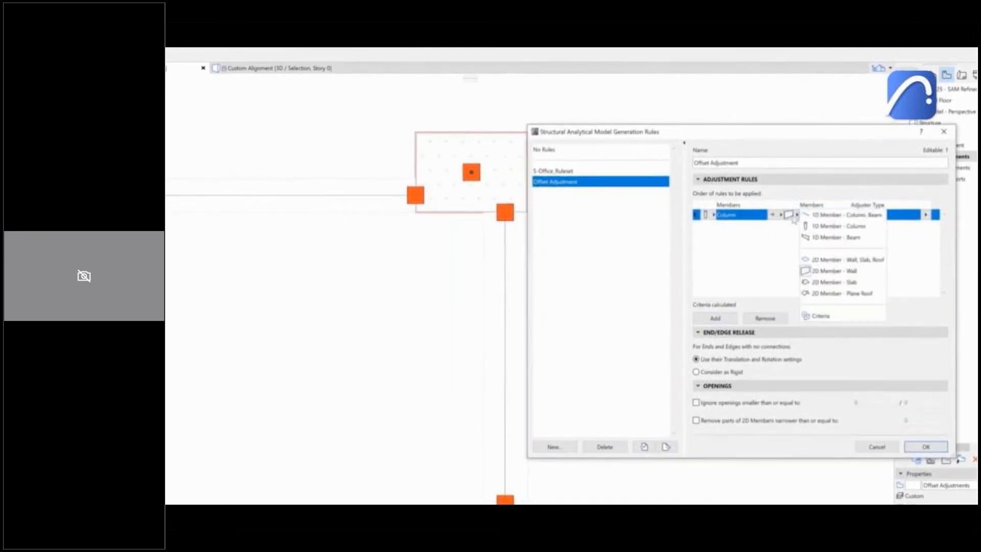
left_click(813, 238)
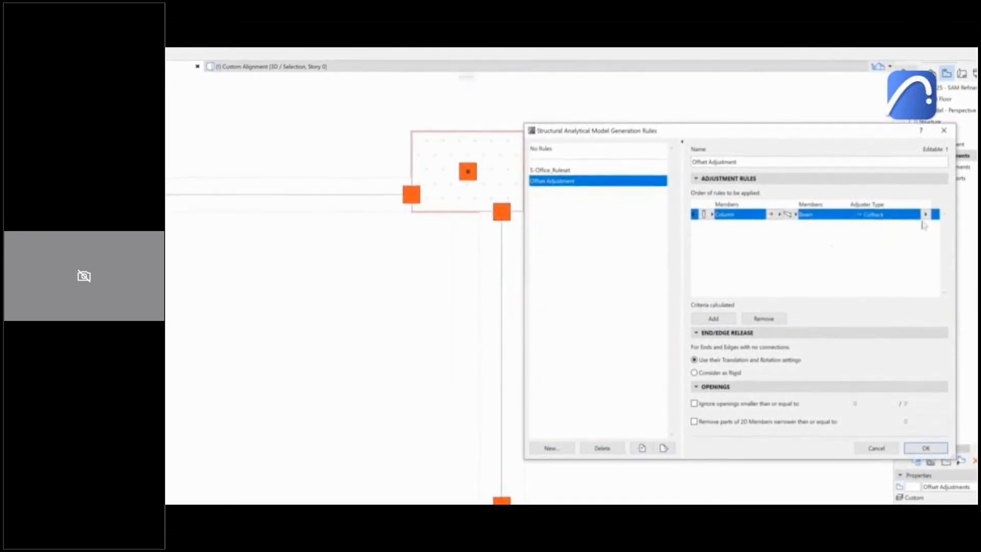
Set the column-to-beam rule to Offset, moving members to the intersection of members.
left_click(926, 214)
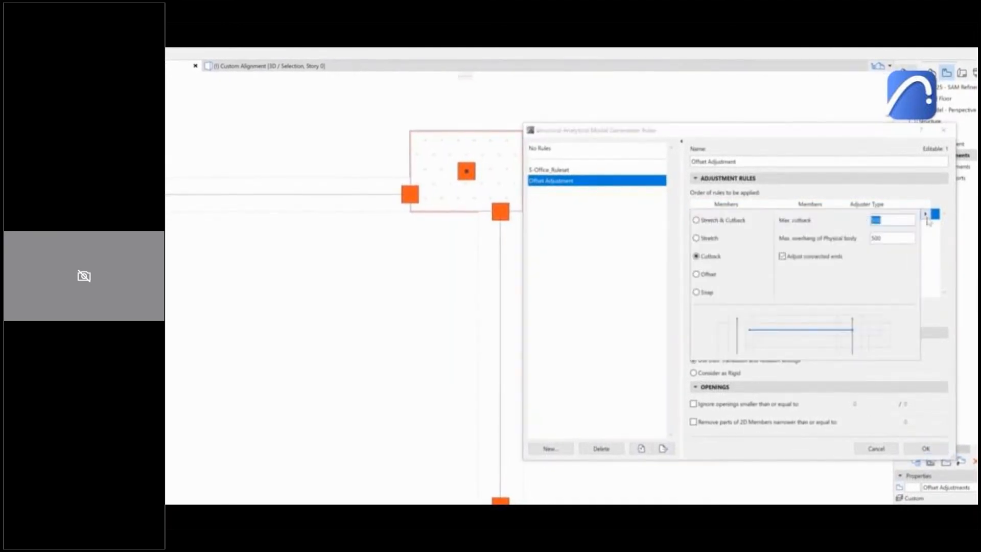
left_click(699, 275)
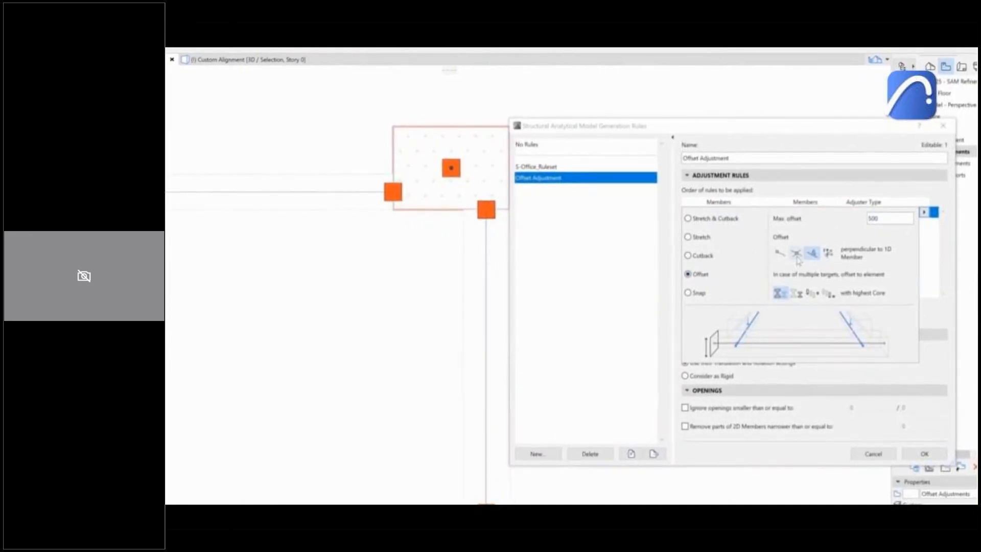
left_click(797, 257)
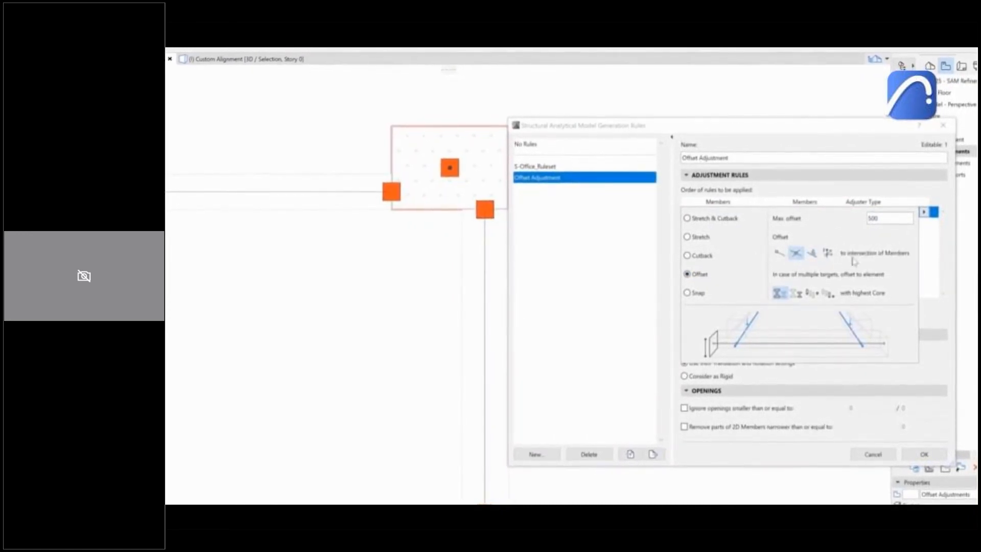
left_click(933, 252)
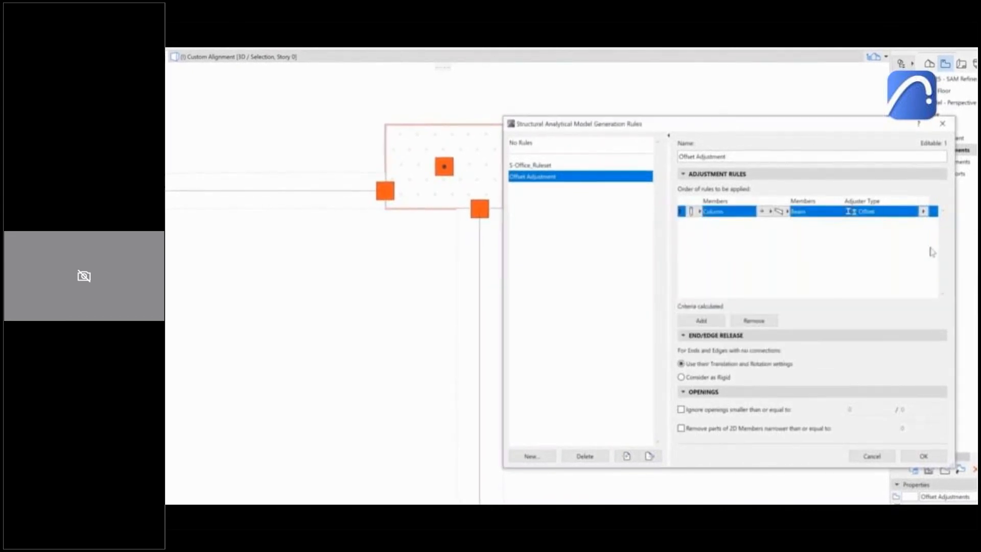
Add a second rule from beams to columns in the Offset Adjustment set and give it the Stretch adjuster.
left_click(699, 321)
left_click(697, 225)
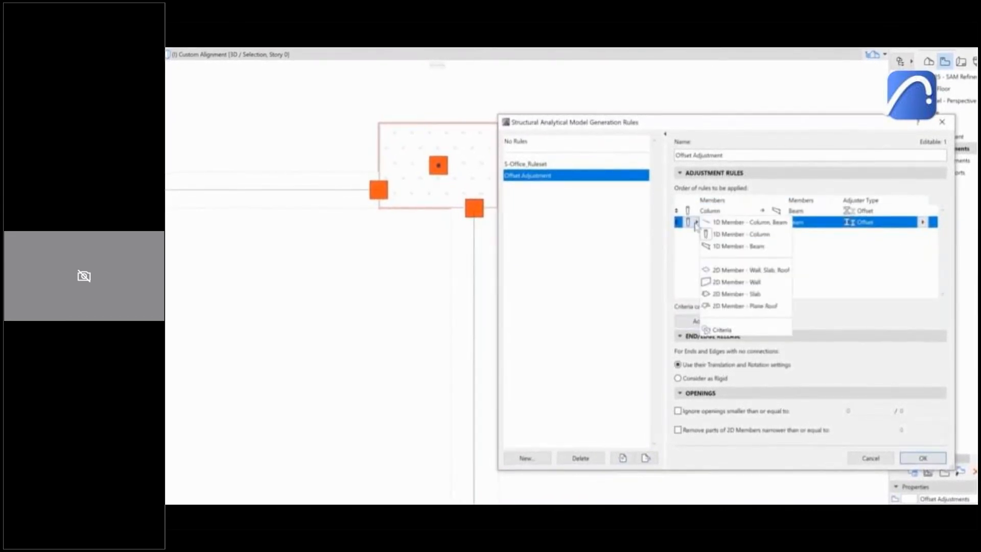
left_click(729, 248)
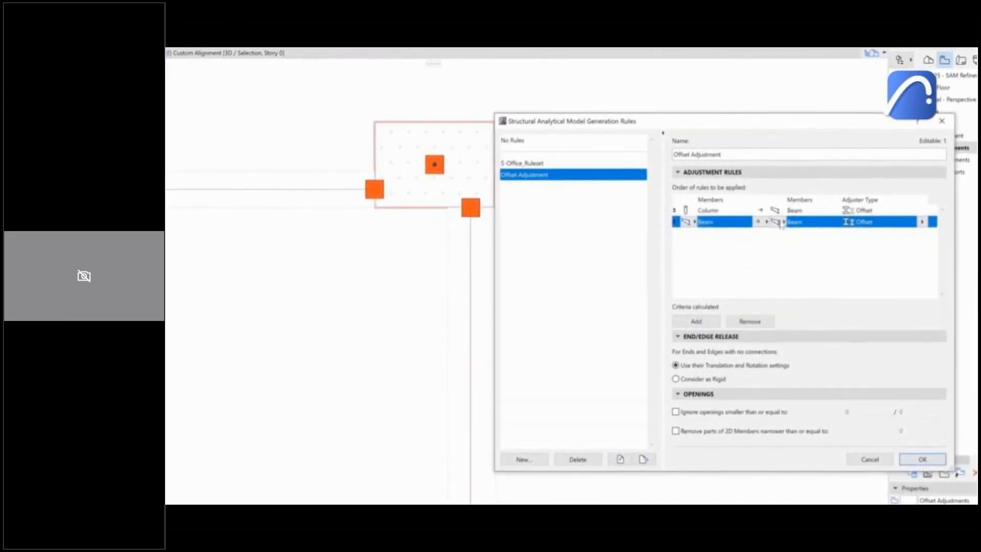
left_click(782, 223)
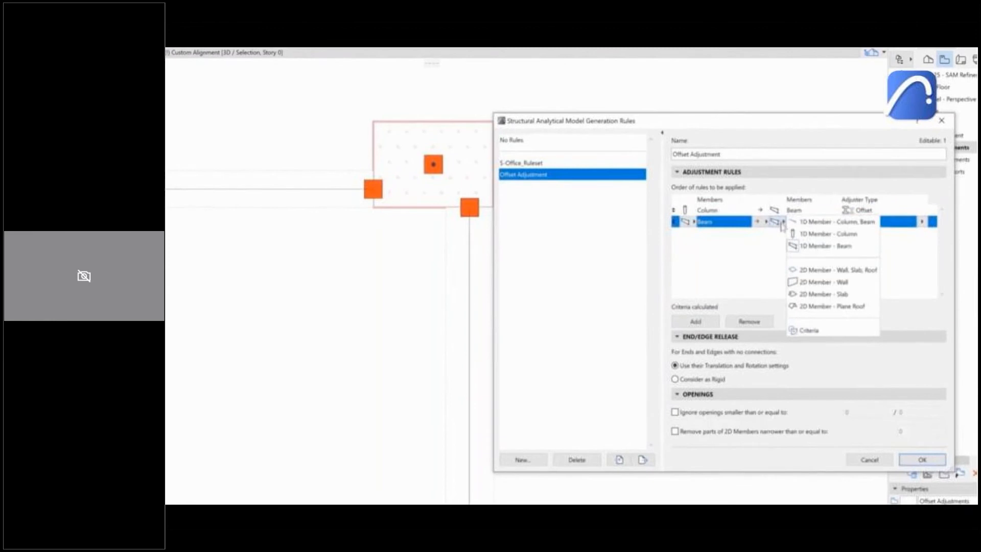
left_click(810, 237)
left_click(922, 223)
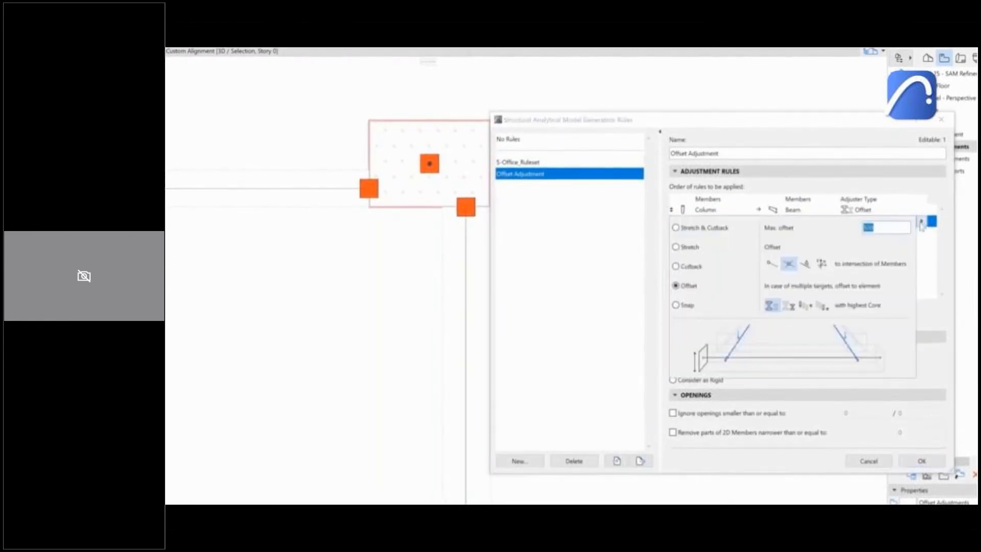
left_click(690, 248)
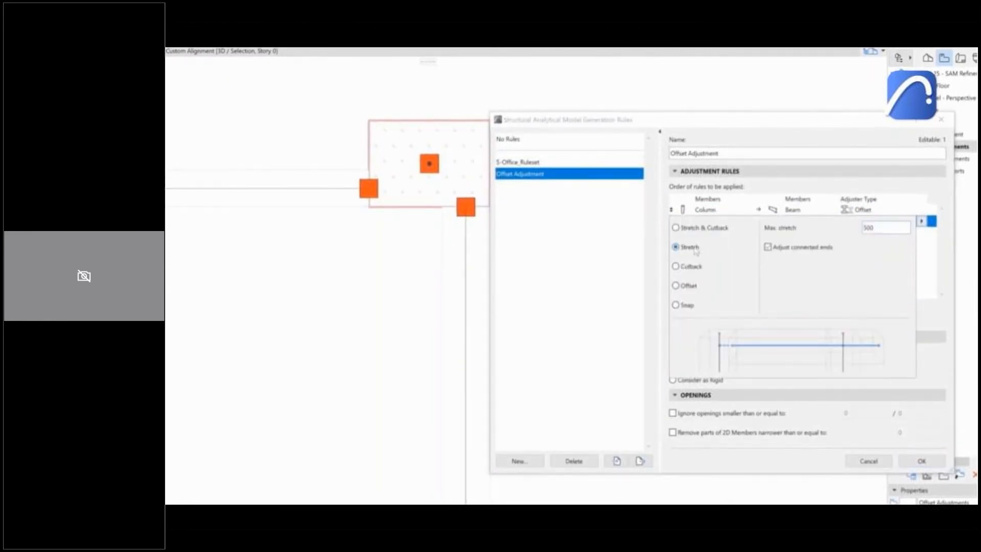
left_click(904, 276)
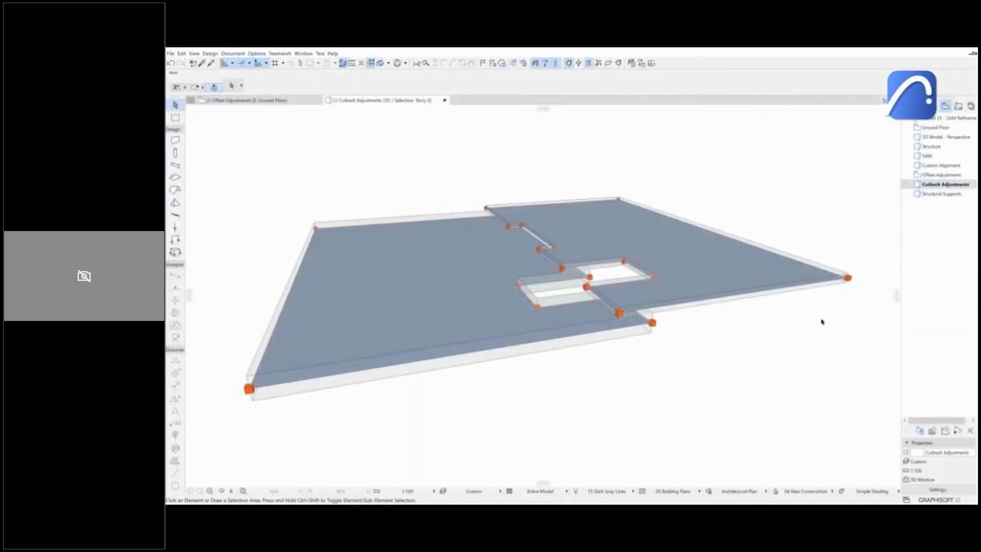
Create a generation rule set named Cutback Adjustment for the slab model and add a slab-to-slab rule.
middle_click_drag(821, 322, 798, 327, "shift")
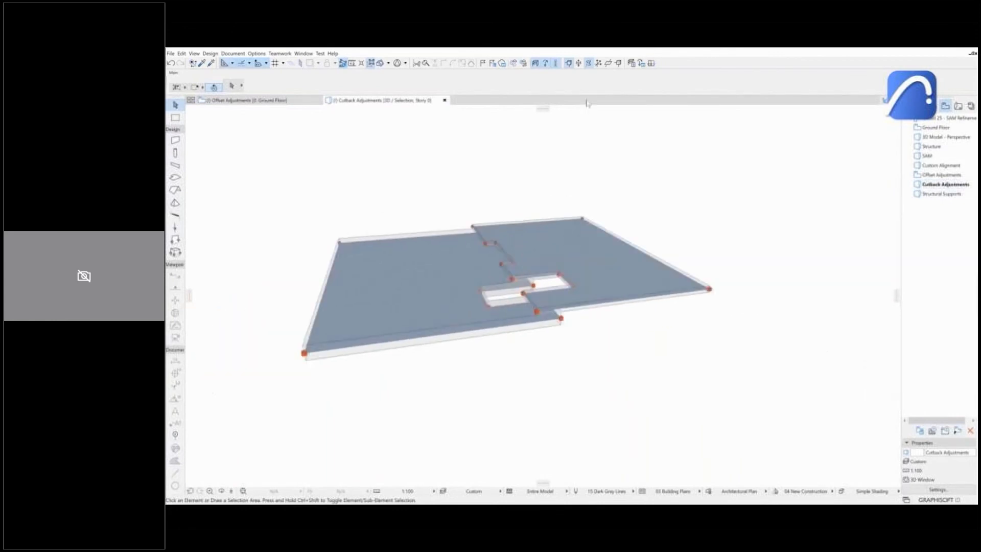
left_click(633, 64)
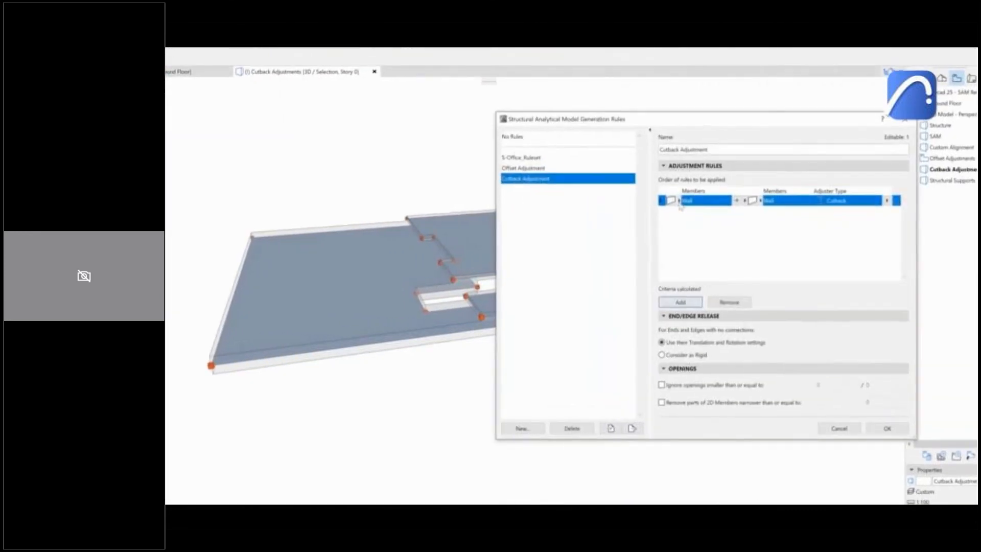
left_click(680, 204)
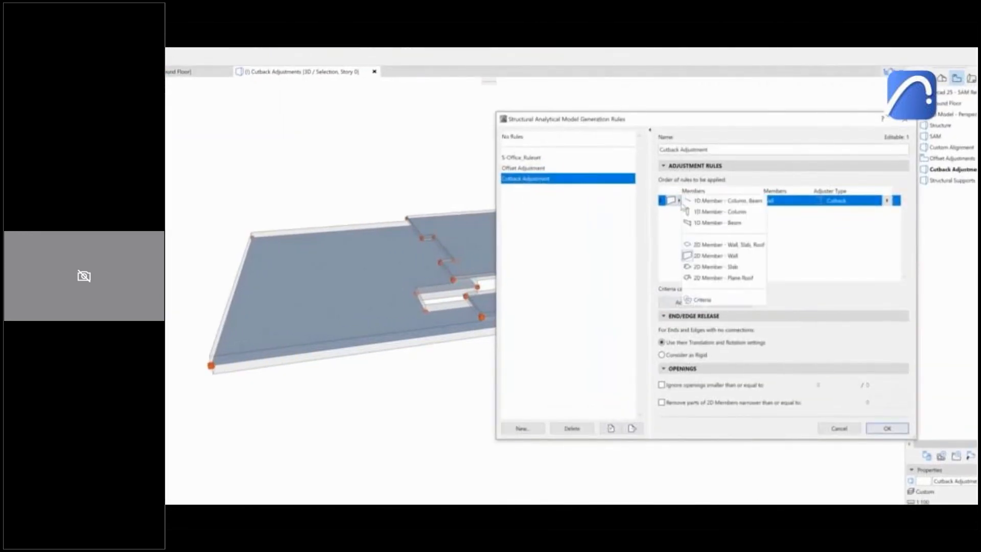
left_click(726, 267)
left_click(756, 201)
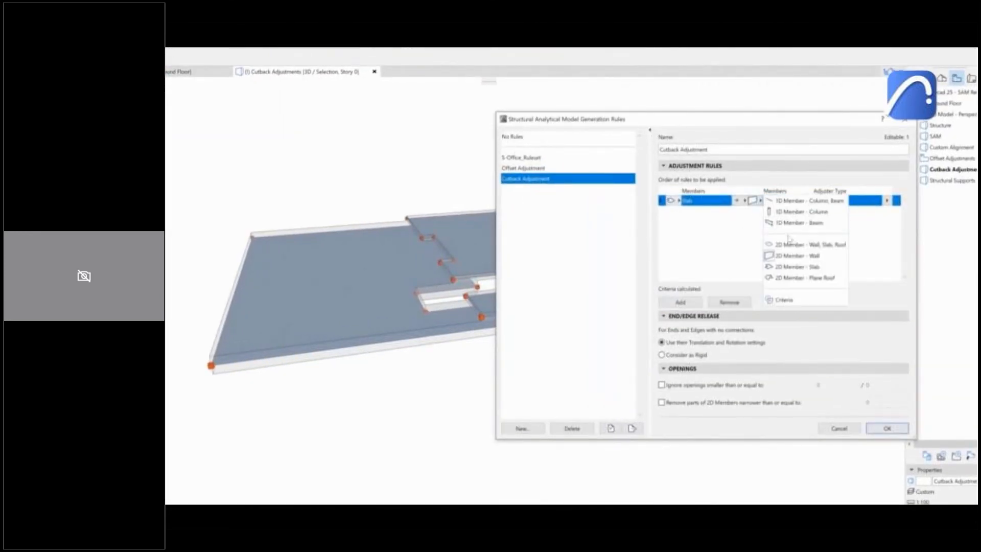
left_click(797, 267)
Change the slab-to-slab rule's adjuster to Offset and apply the rule set to the slabs.
left_click(889, 201)
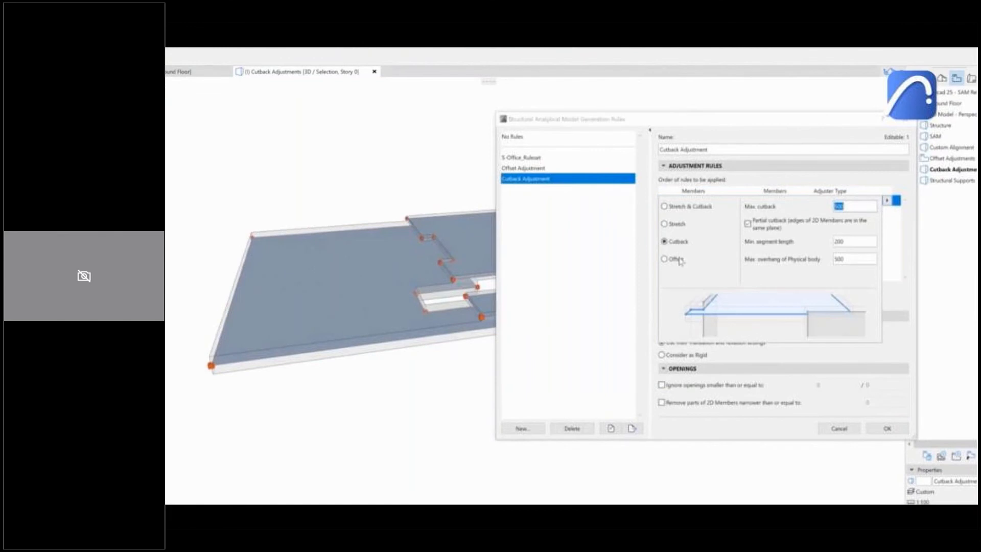
left_click(678, 258)
left_click(891, 270)
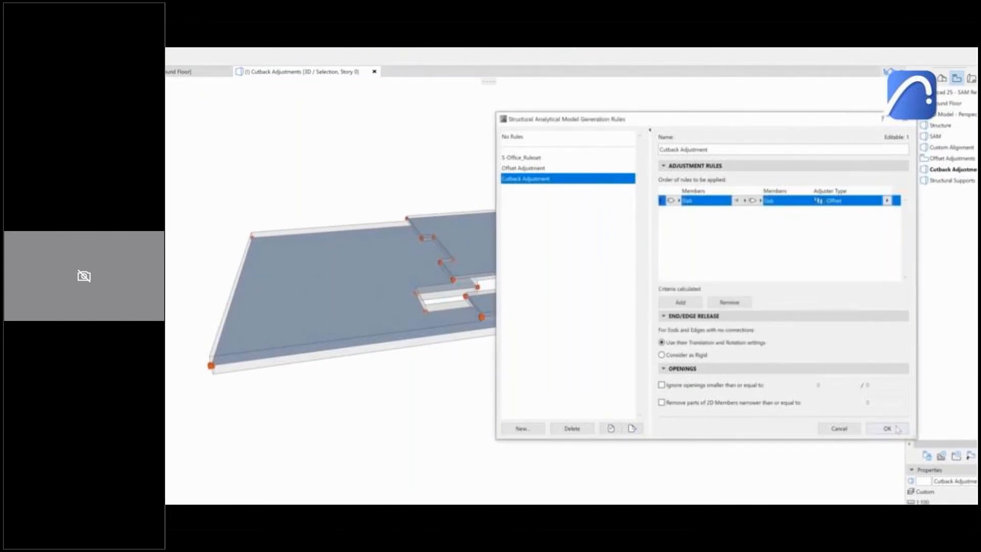
left_click(888, 428)
Add a second slab-to-slab rule using Cutback with partial cutback off, and apply the Cutback Adjustment set.
middle_click_drag(609, 335, 504, 322, "shift")
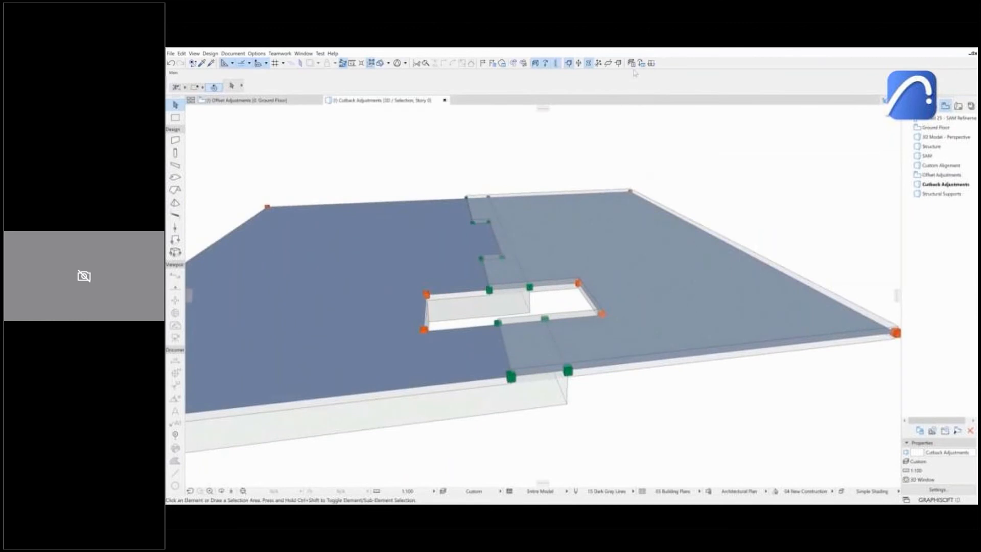
left_click(632, 64)
left_click(708, 297)
left_click(884, 220)
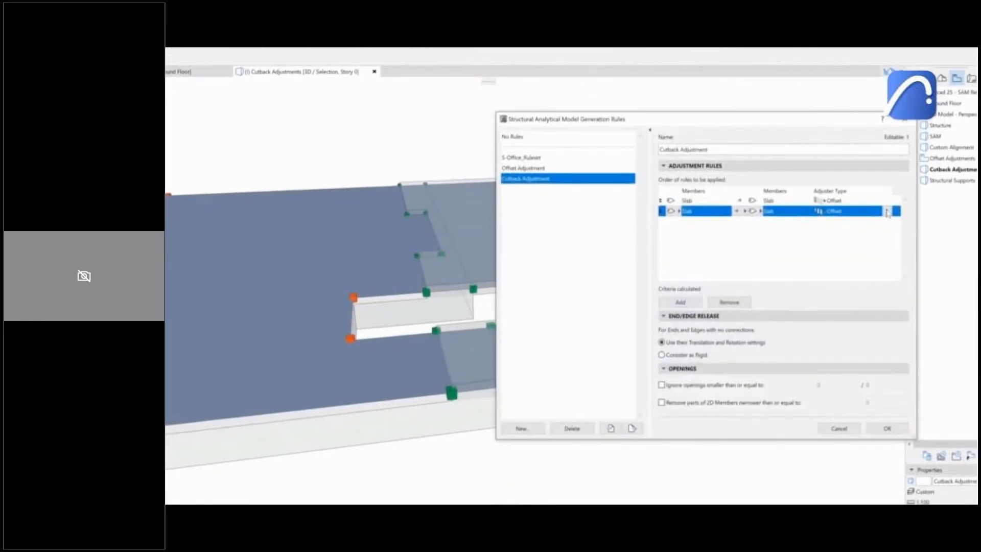
left_click(887, 212)
left_click(678, 252)
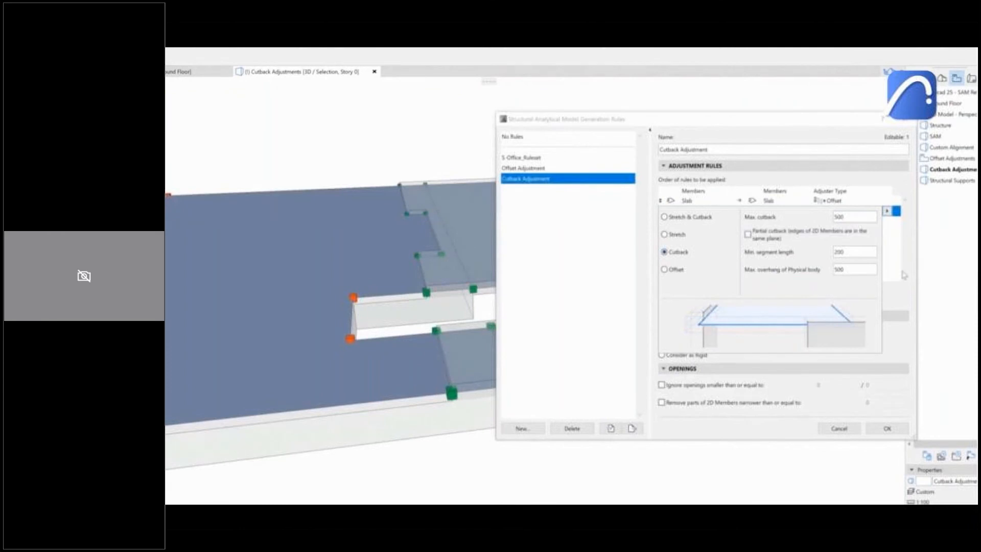
left_click(904, 276)
left_click(887, 428)
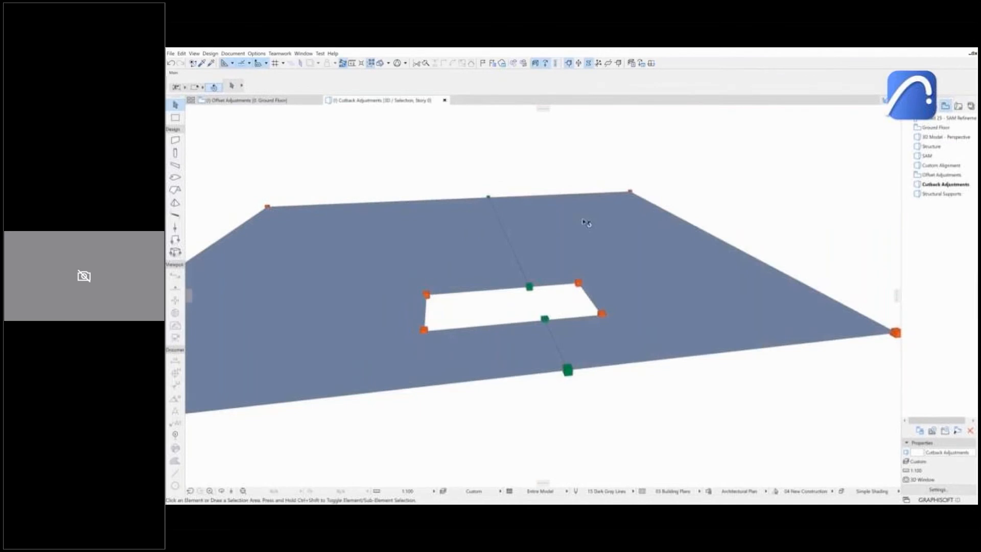
mouse_move(586, 222)
middle_mouse_down("shift")
mouse_move(659, 195)
mouse_move(585, 226)
middle_mouse_up("shift")
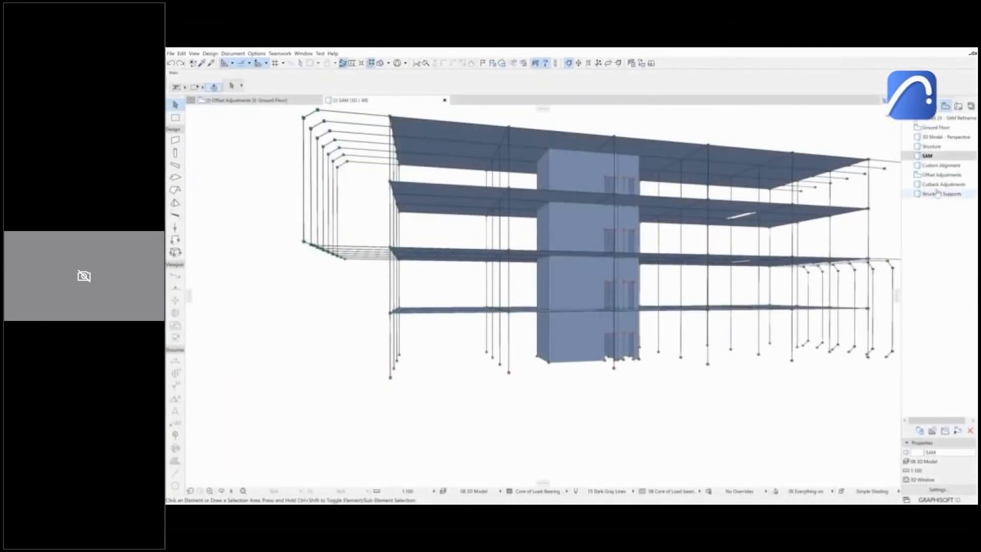
Open the Structural Supports view and create default structural supports at the nodes of all its 1D members.
double_click(939, 195)
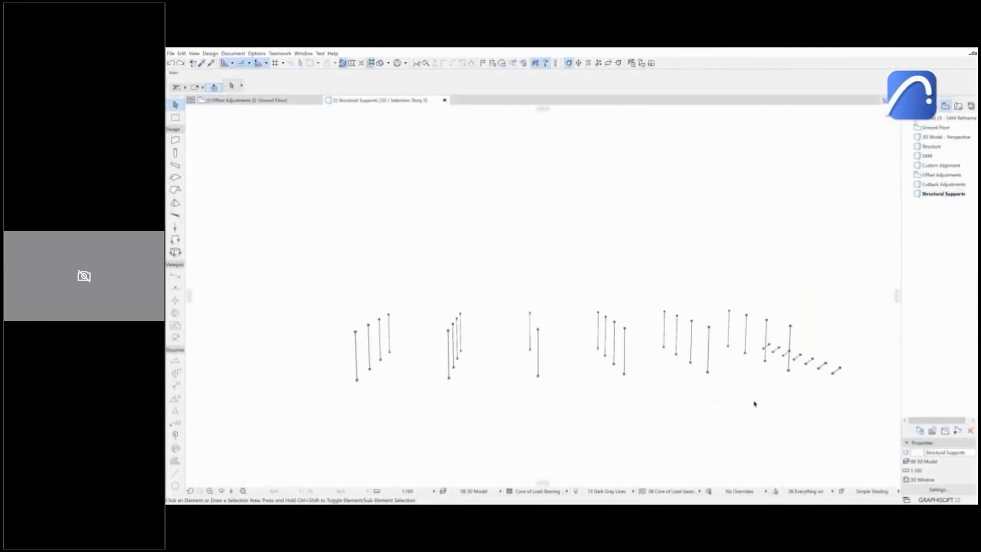
left_click_drag(861, 417, 292, 264)
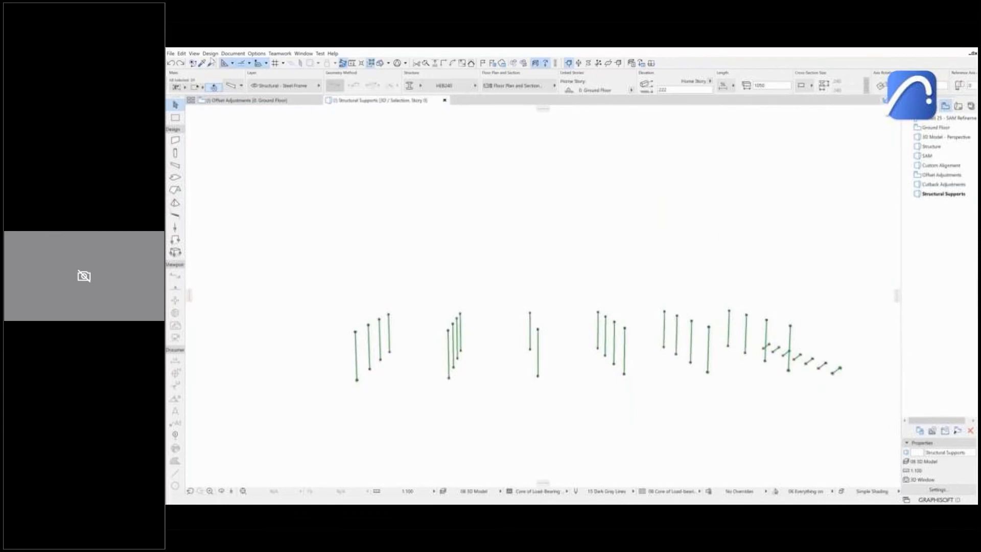
left_click(210, 53)
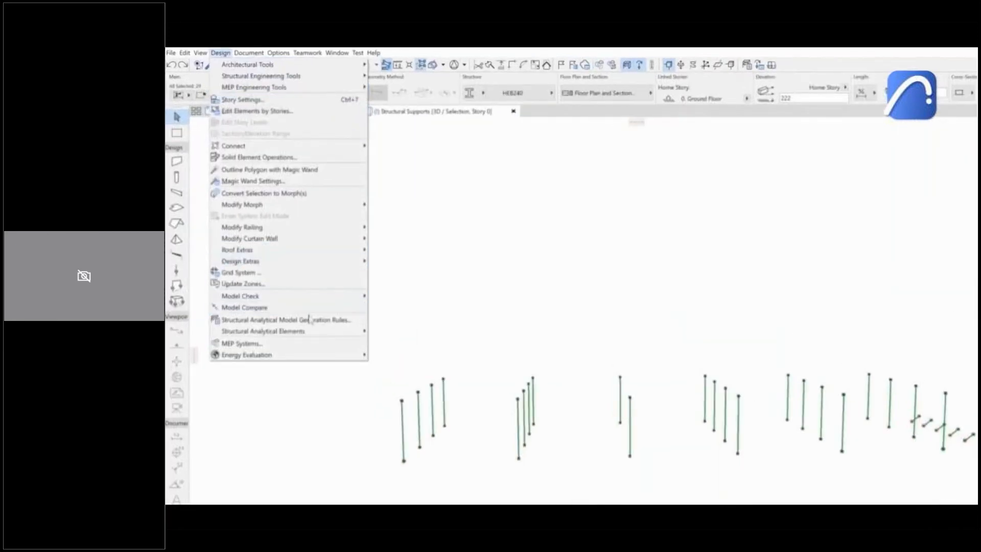
mouse_move(318, 332)
left_click(419, 332)
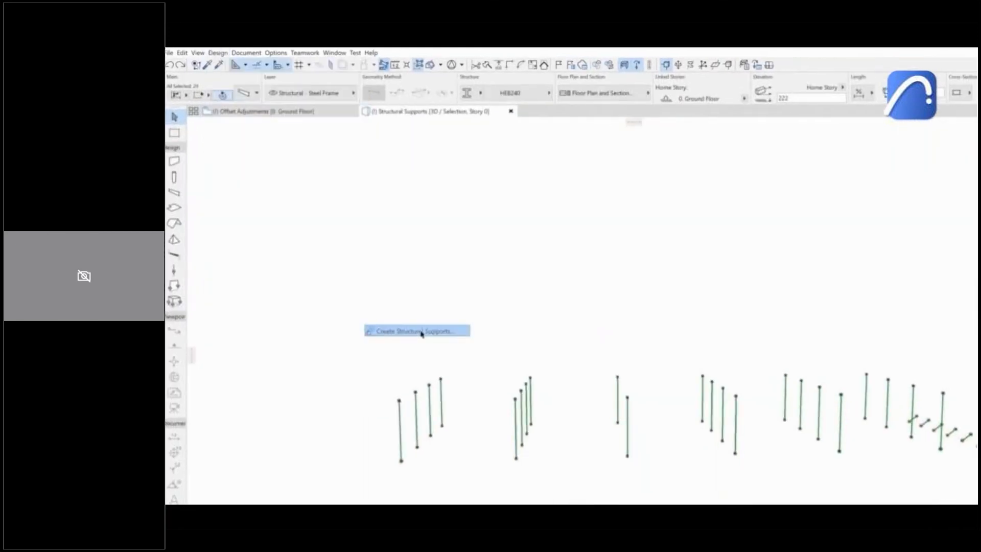
left_click(475, 240)
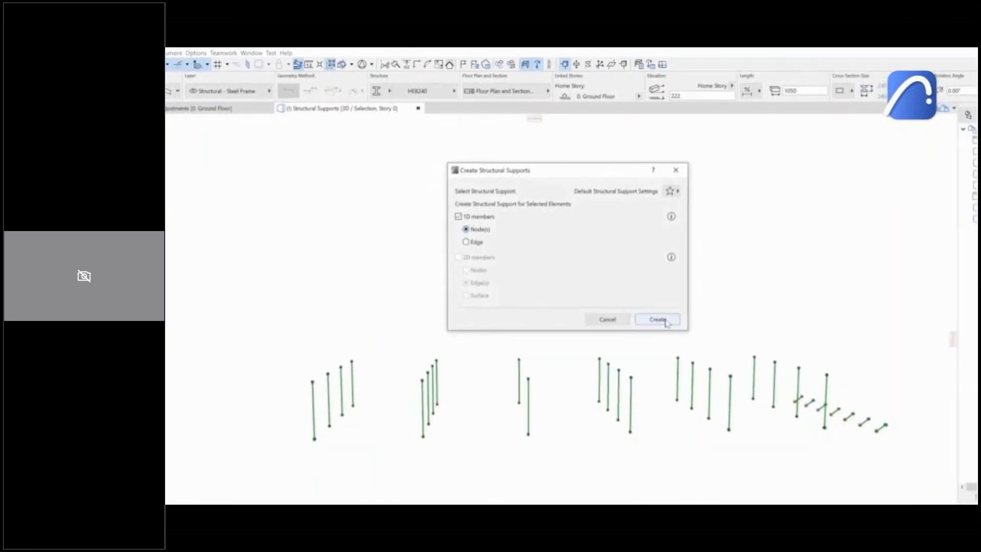
left_click(666, 322)
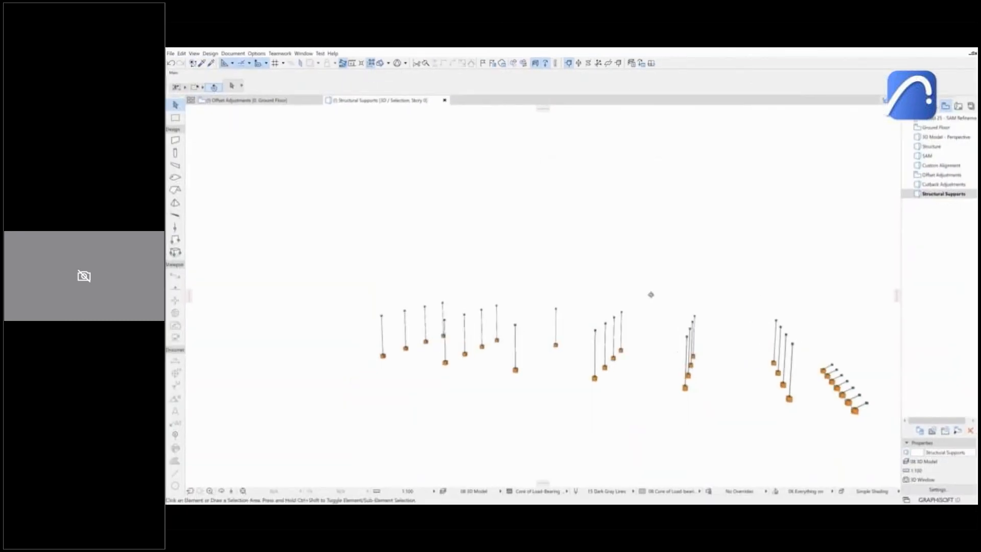
middle_click_drag(651, 294, 751, 287, "shift")
left_click(764, 289)
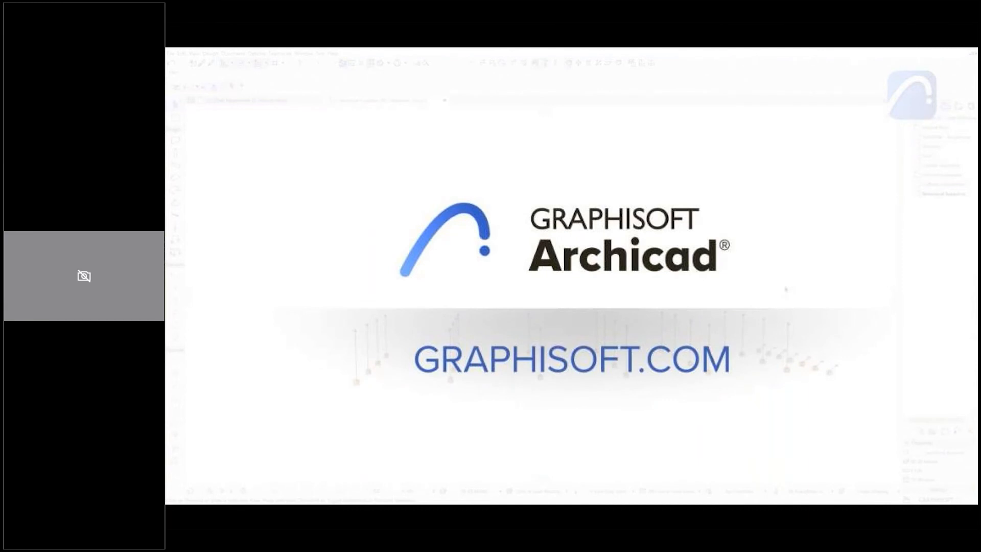
mouse_move(885, 384)
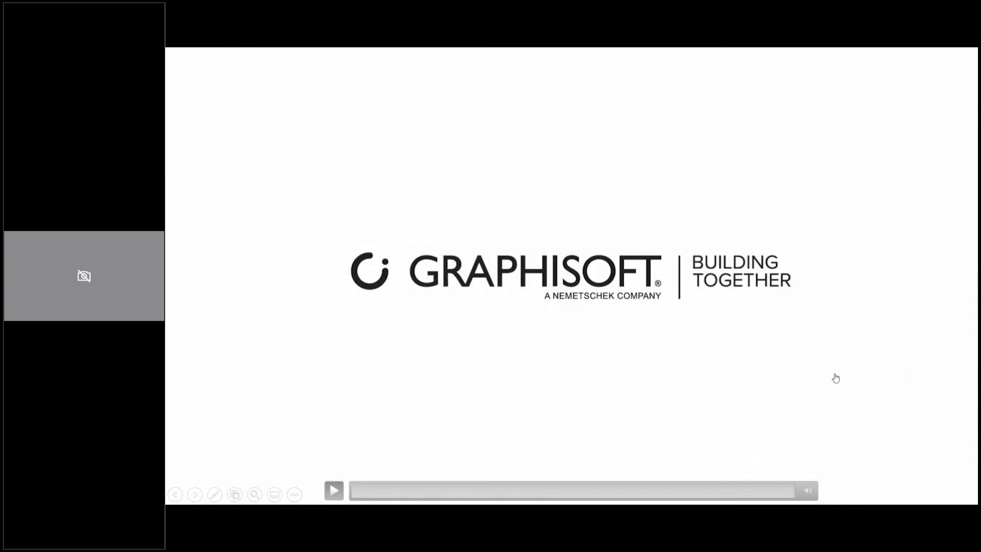
left_click(835, 378)
left_click(853, 390)
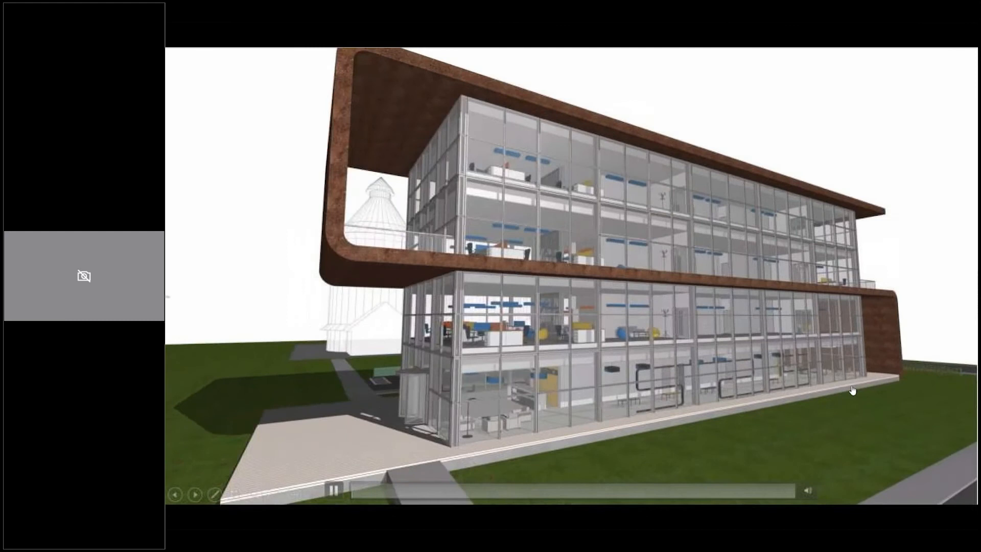
left_click(853, 390)
key("Right")
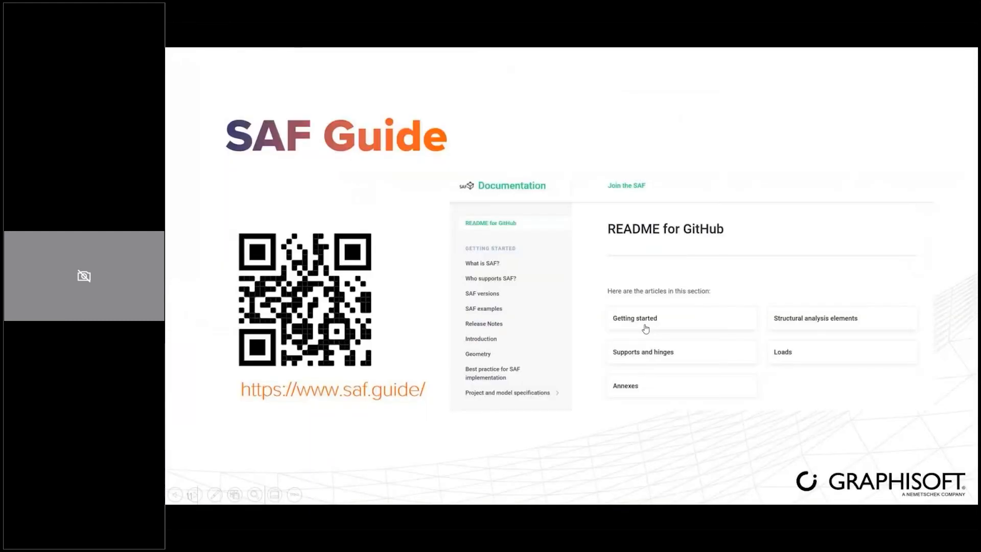